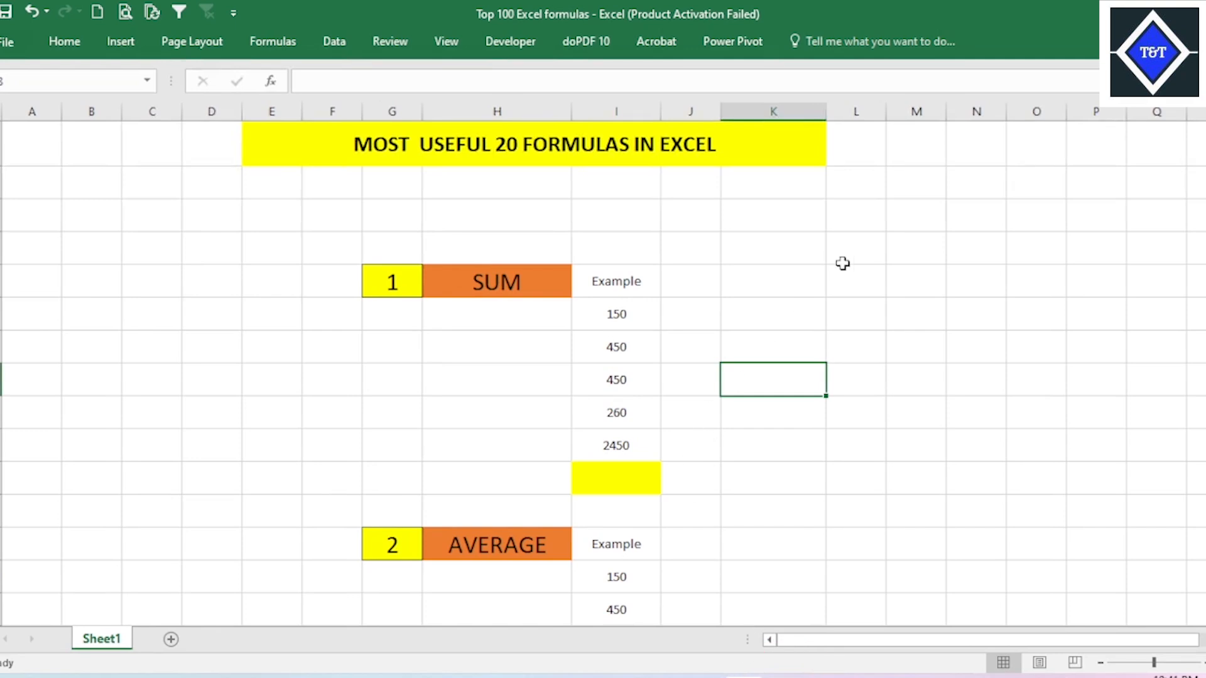
click(621, 145)
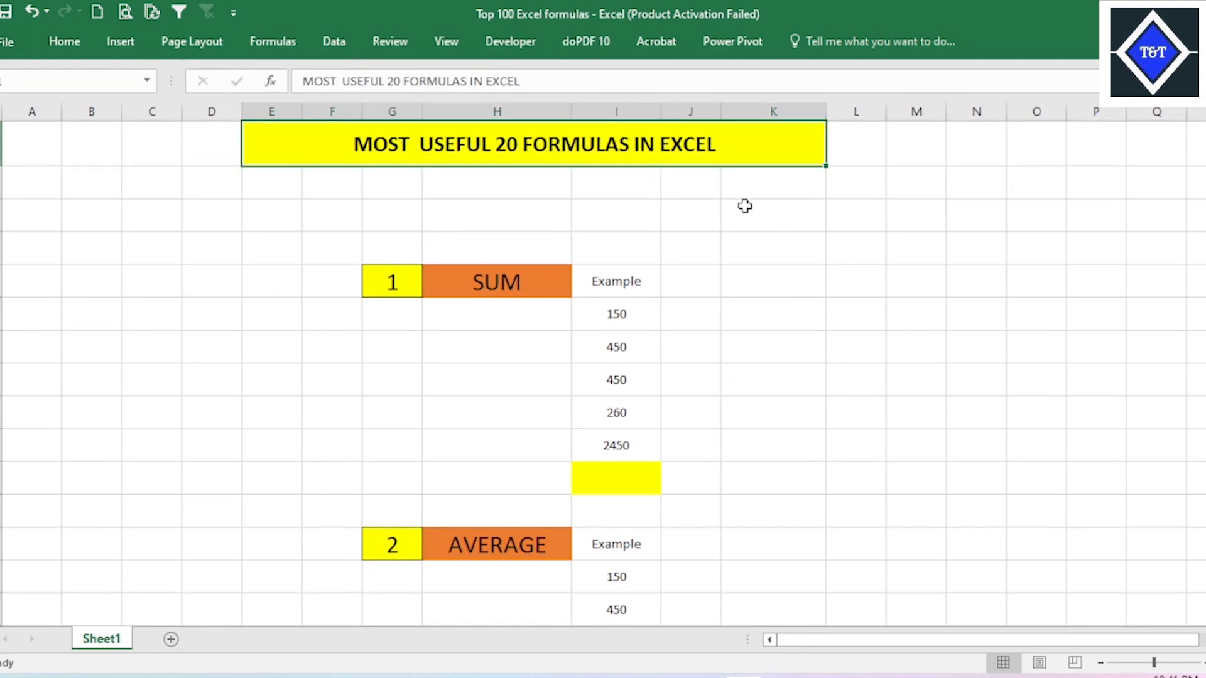
click(716, 219)
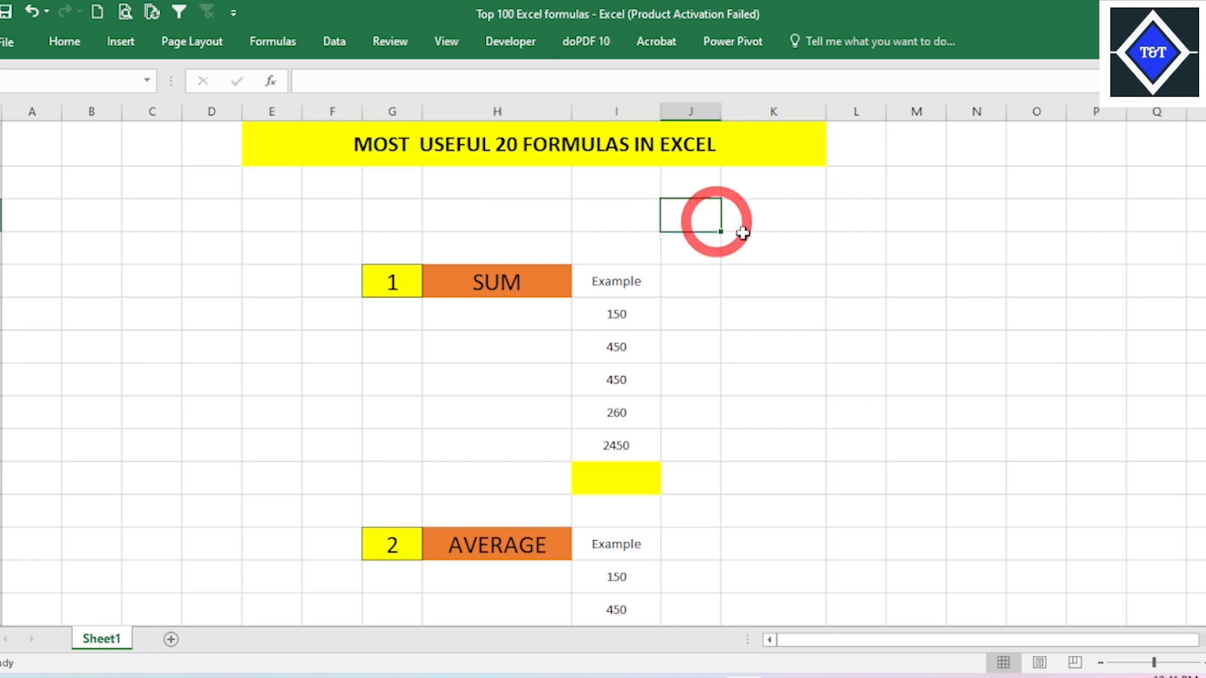
click(617, 111)
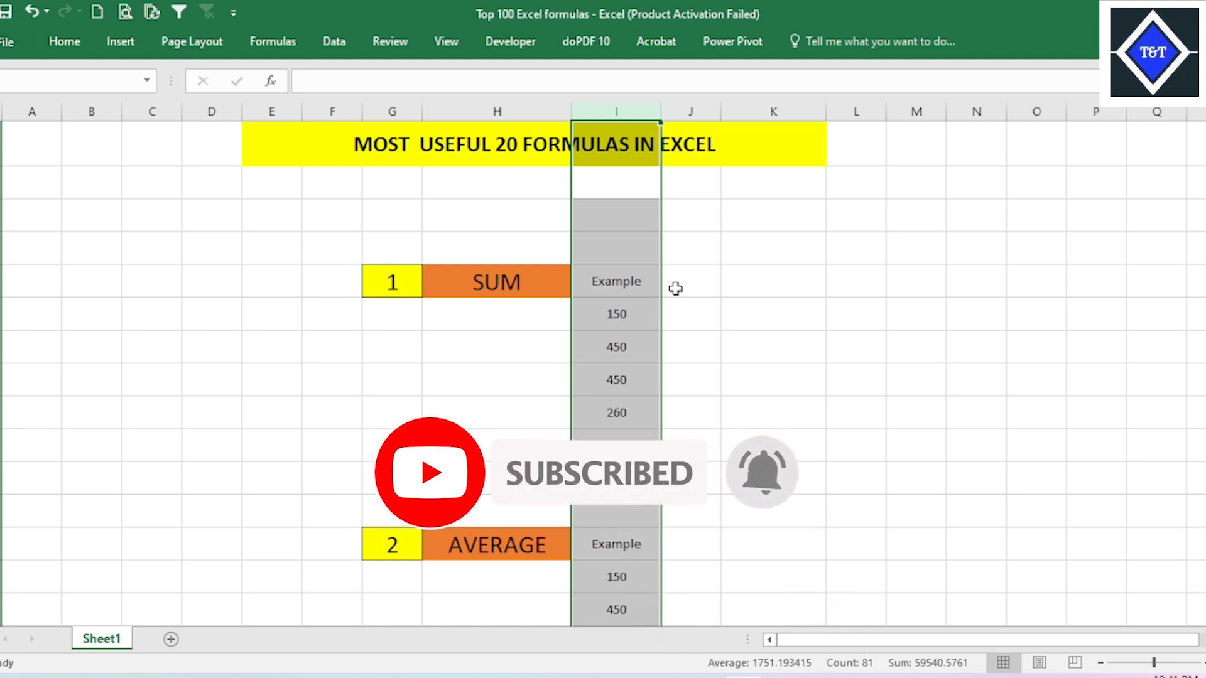
click(727, 323)
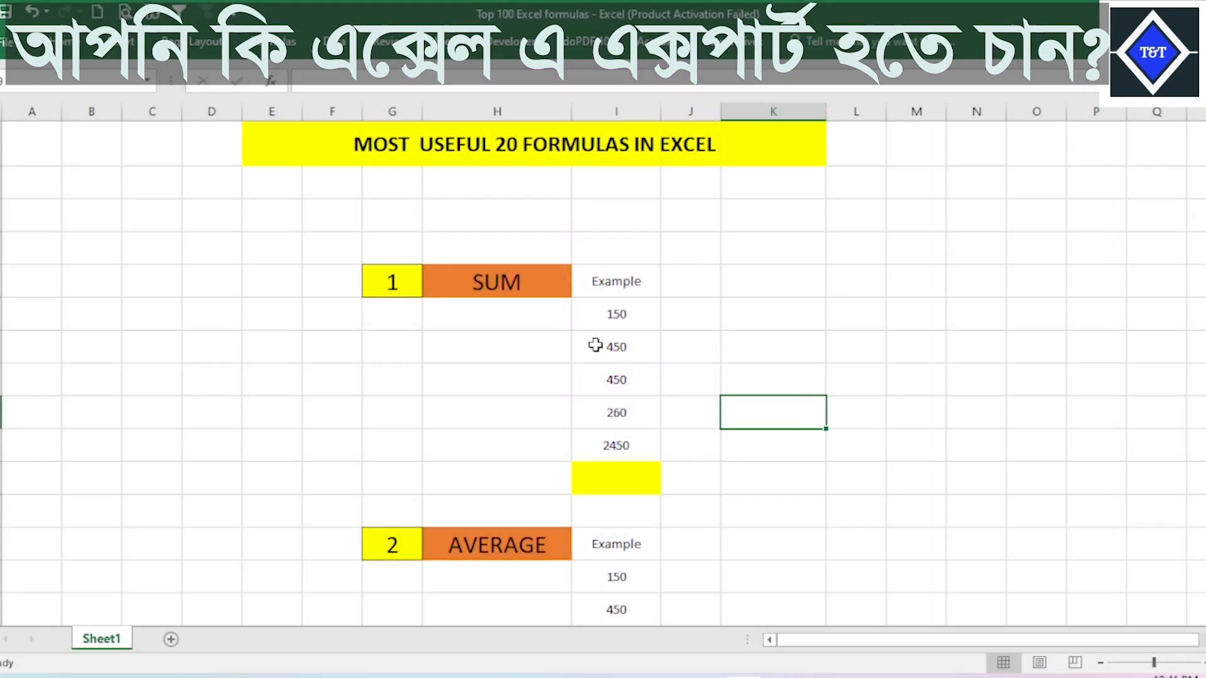
click(481, 280)
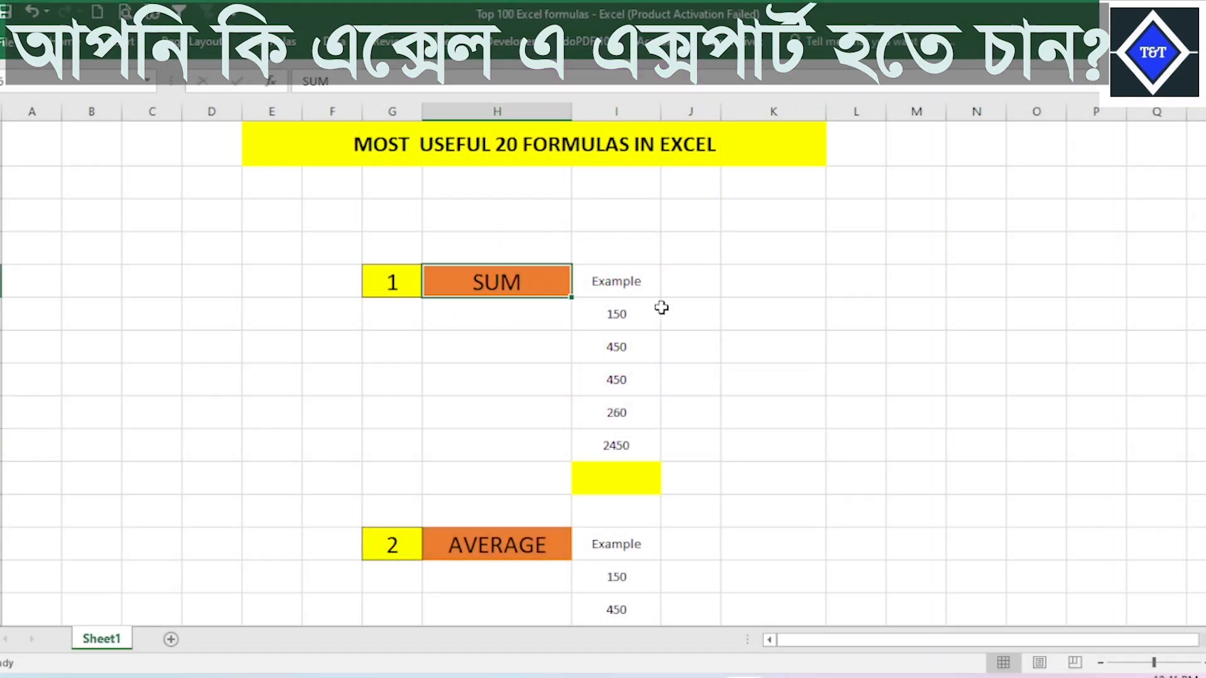
Step: Total the SUM example's numbers in its yellow result cell, I11, with =SUM(I6:I10)
click(627, 479)
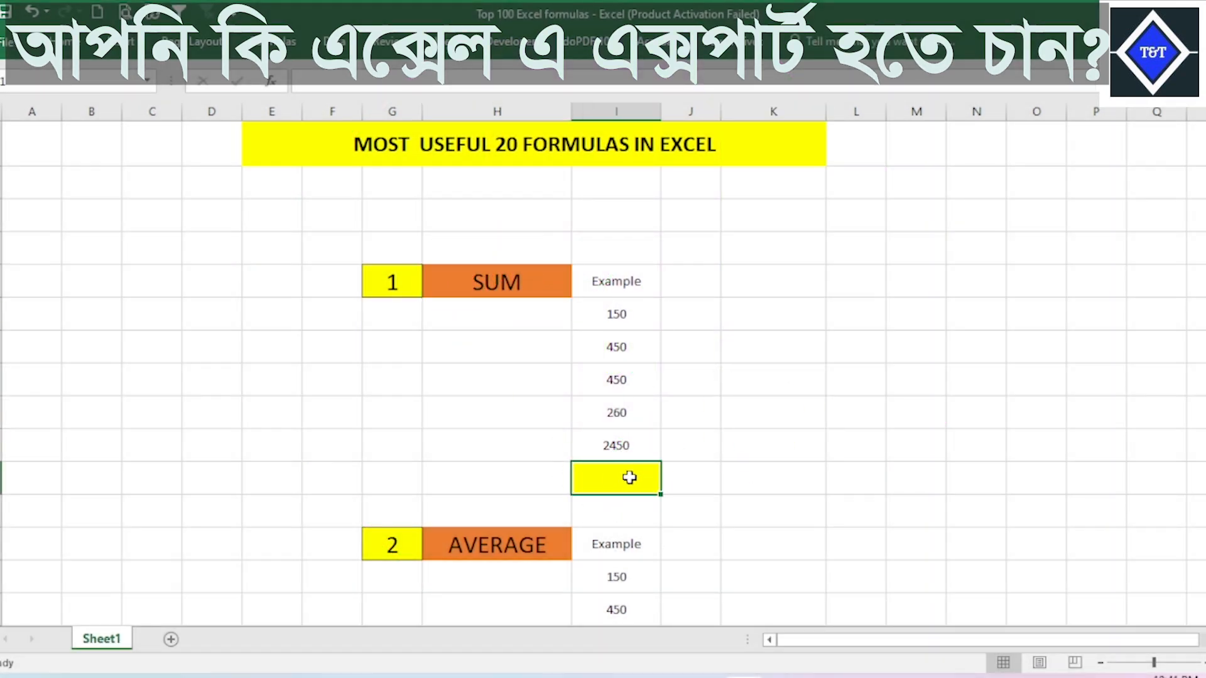
text(=)
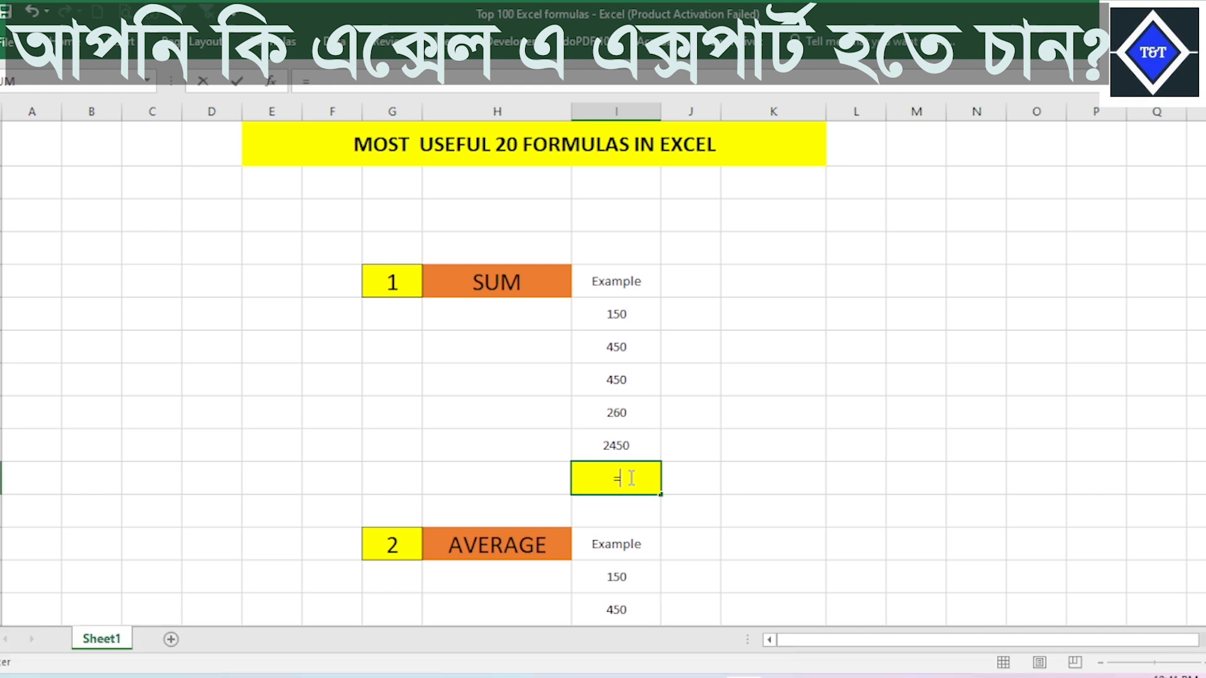
text(SUM)
key(Tab)
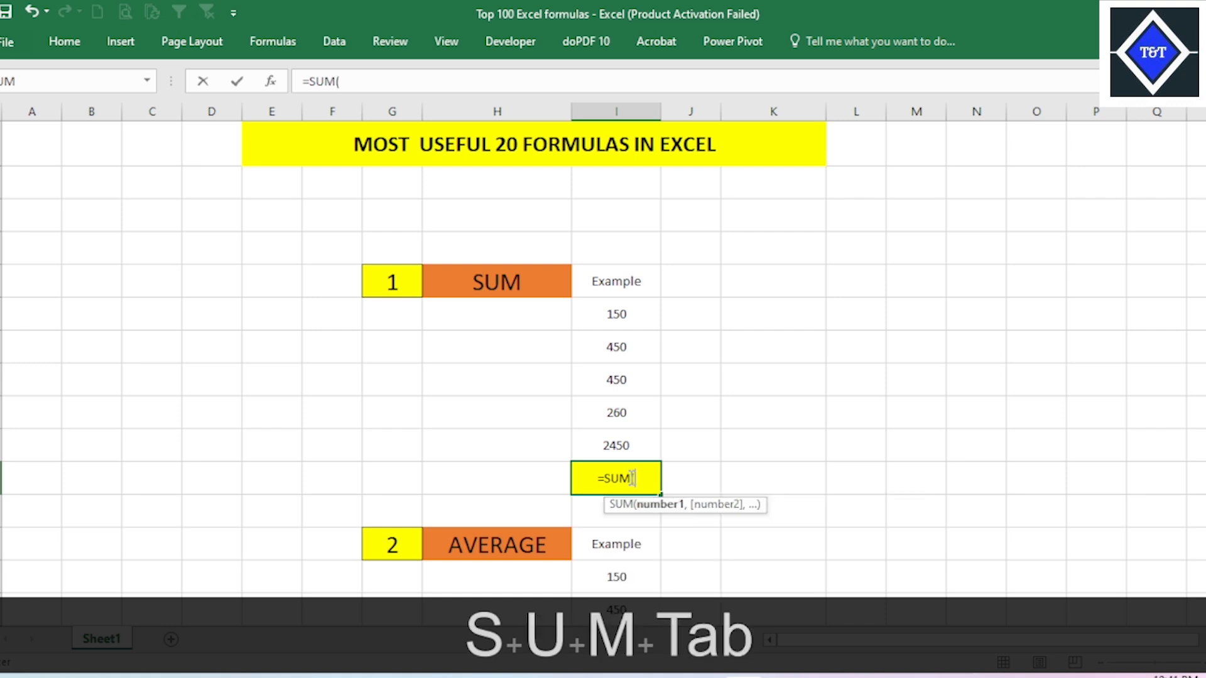
drag(640, 313, 616, 436)
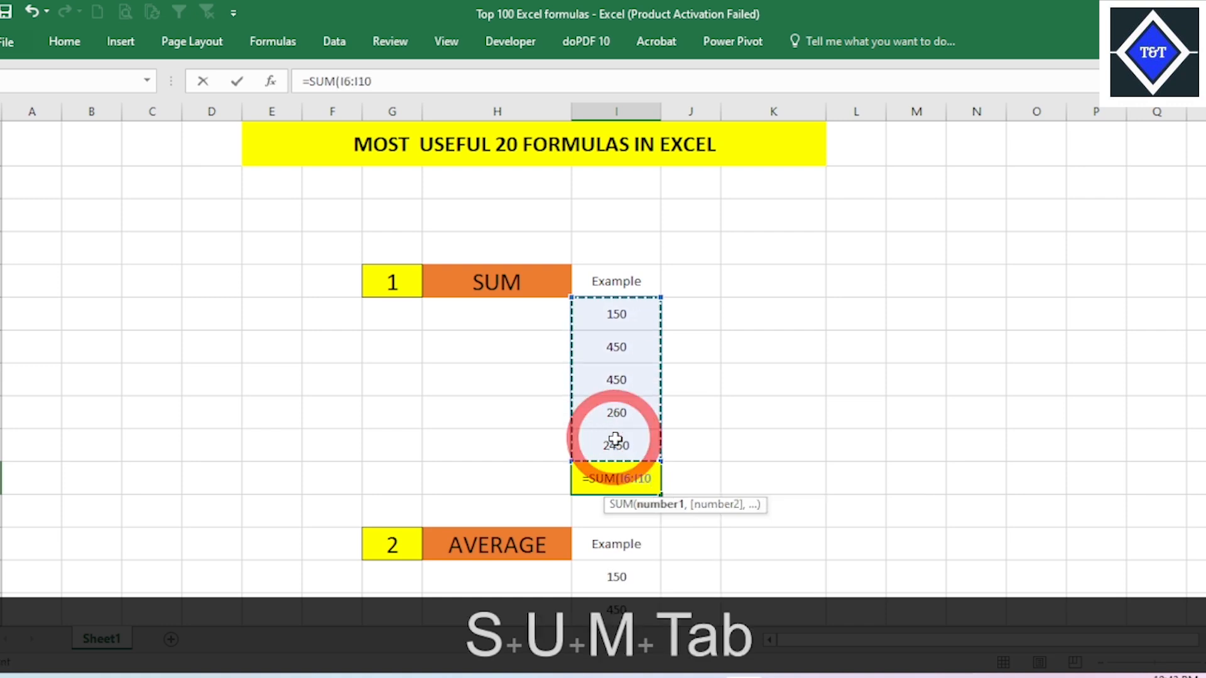
text())
key(Return)
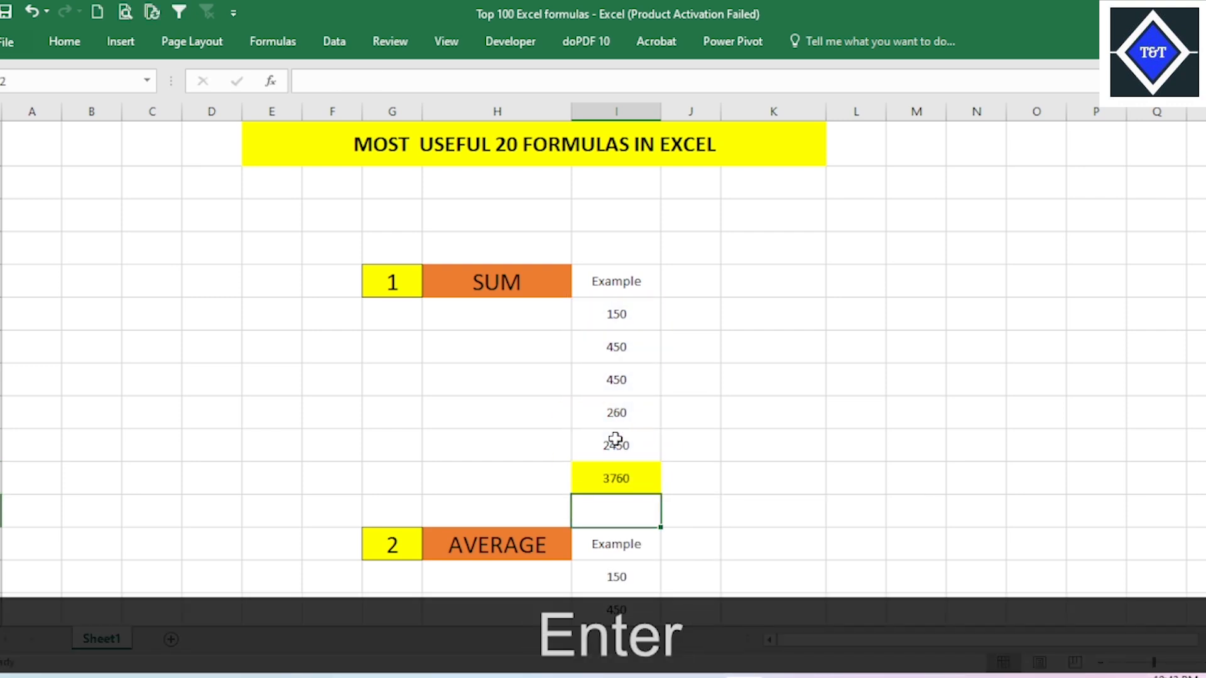
click(616, 478)
Step: Calculate the mean of the AVERAGE example's numbers in its yellow result cell, I18, with =AVERAGE(I14:I17)
scroll(785, 426, down, 2)
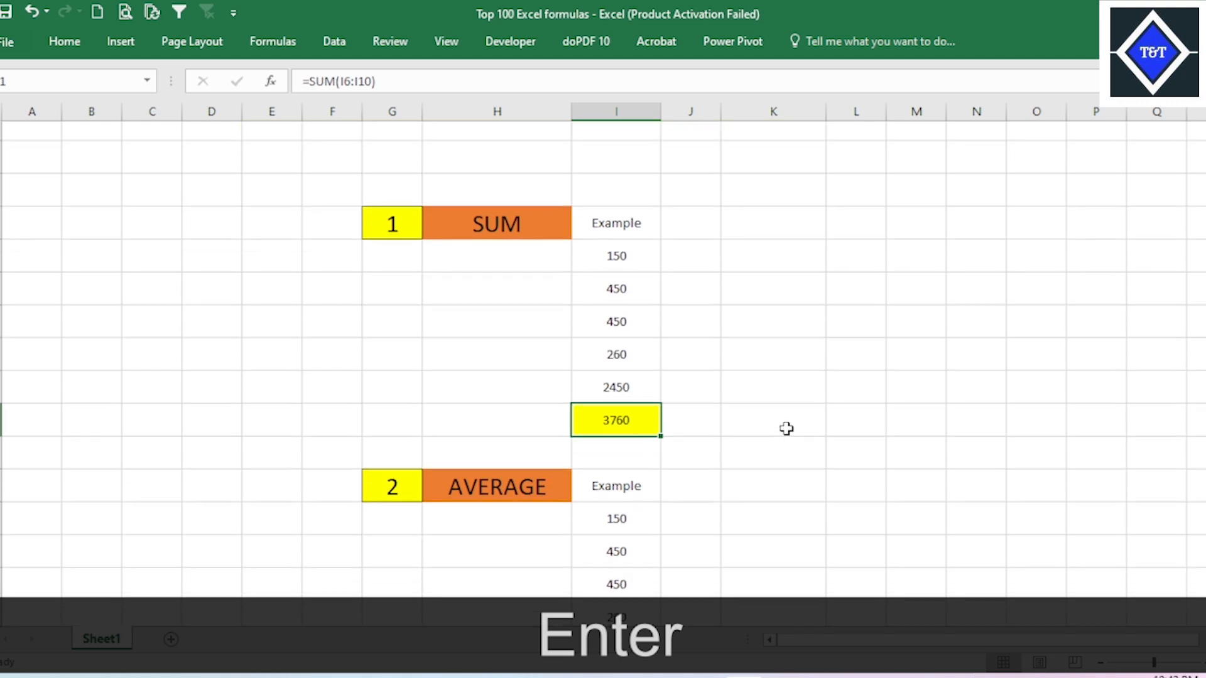
click(625, 494)
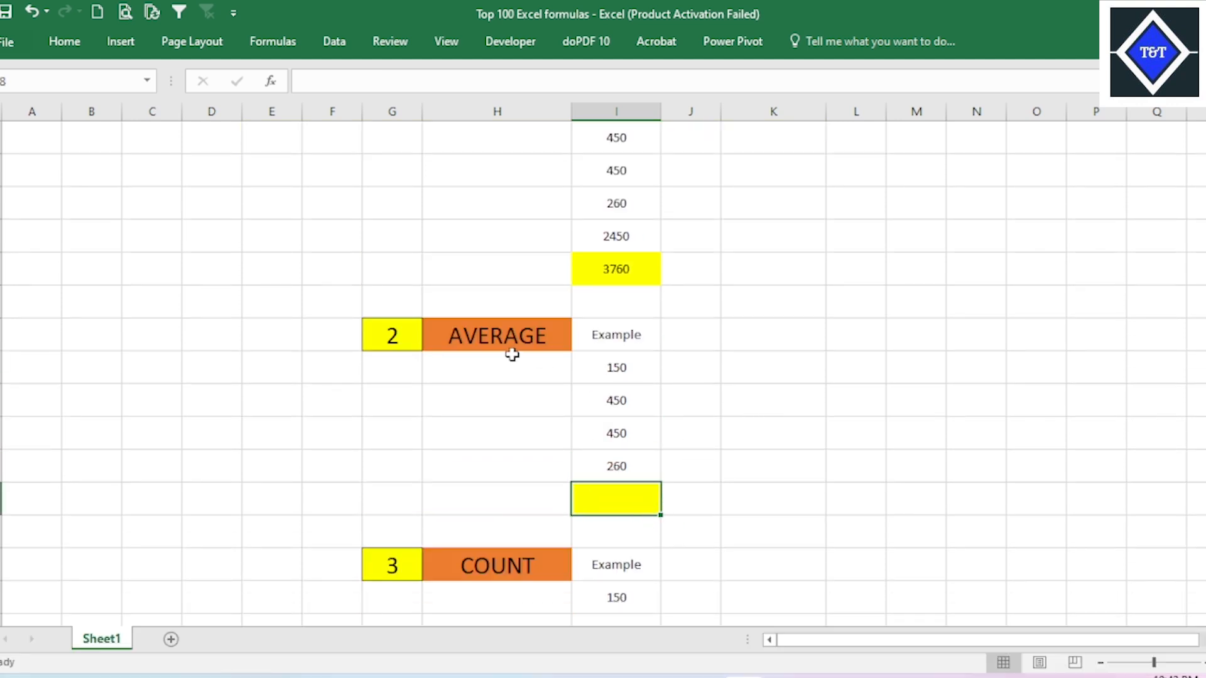
click(525, 336)
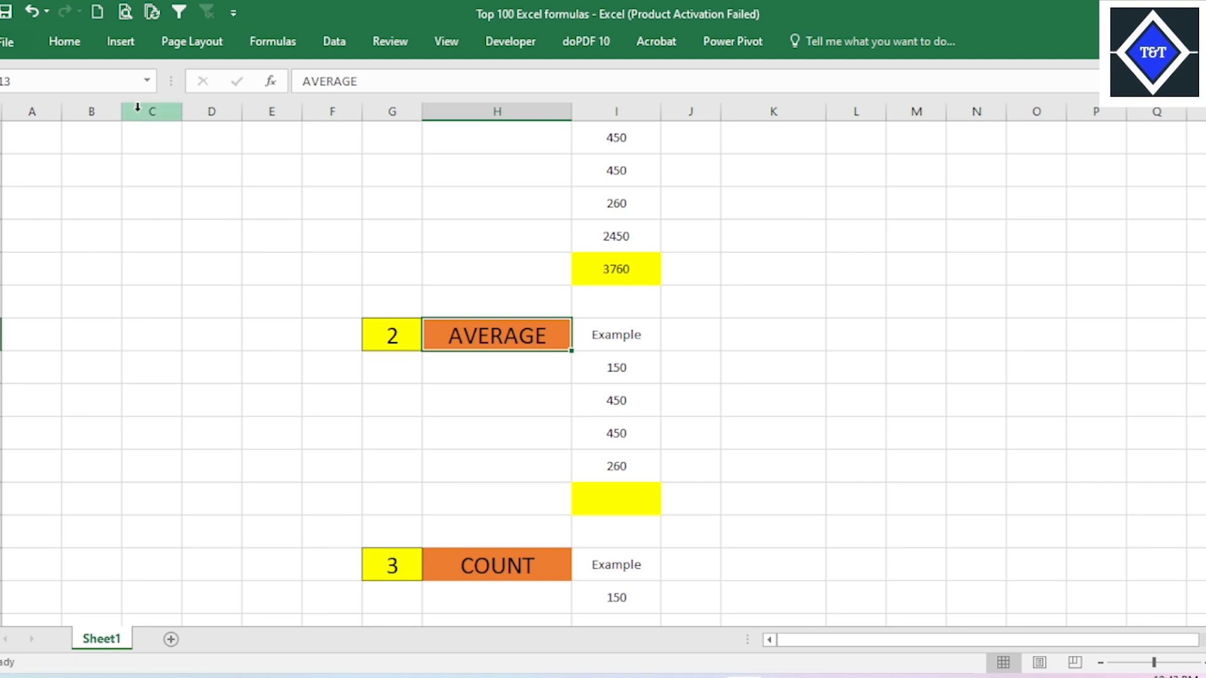
click(620, 495)
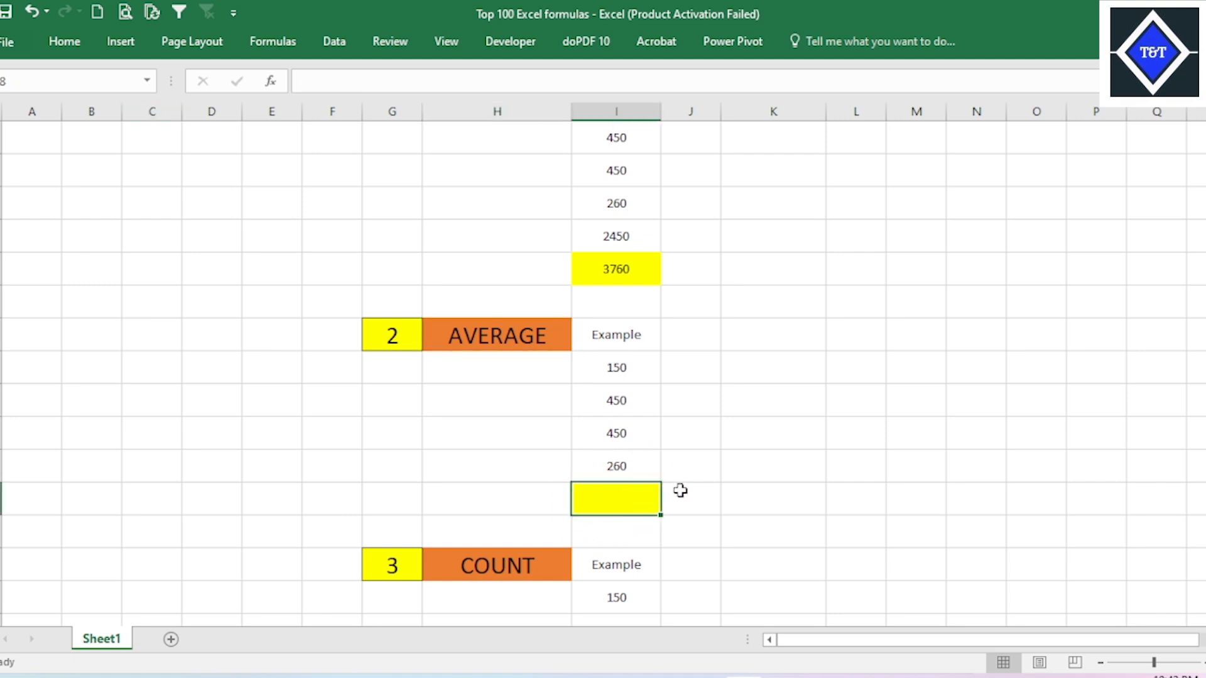
text(=AV)
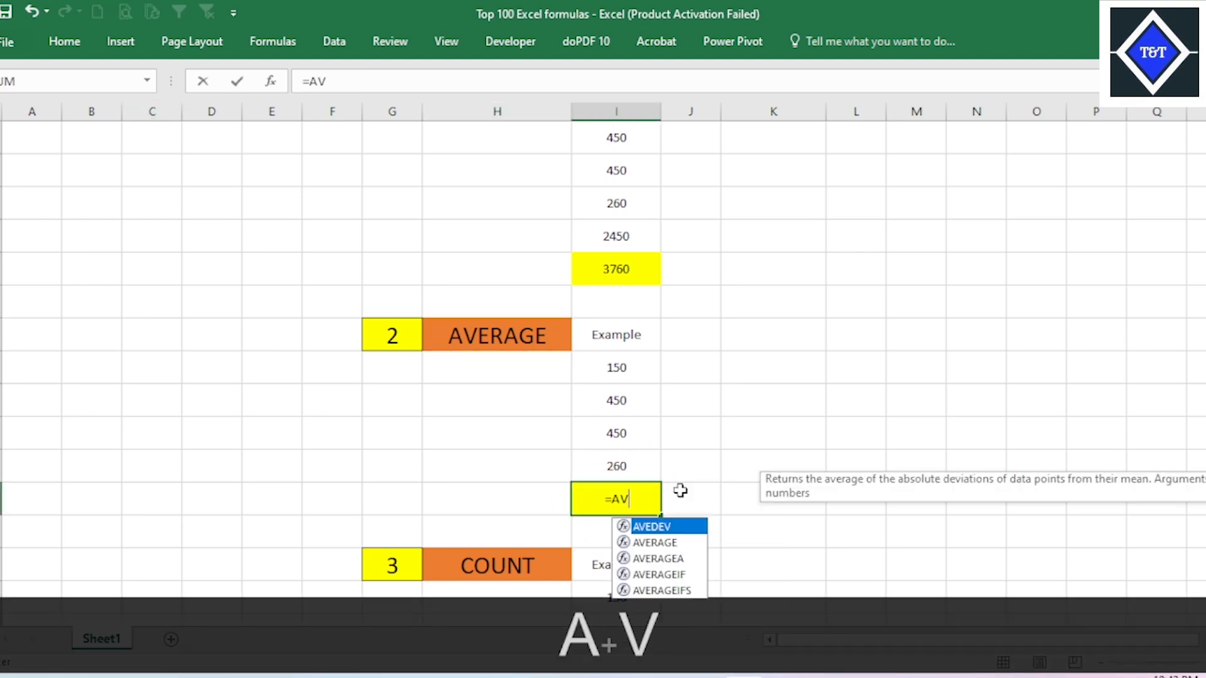
click(677, 544)
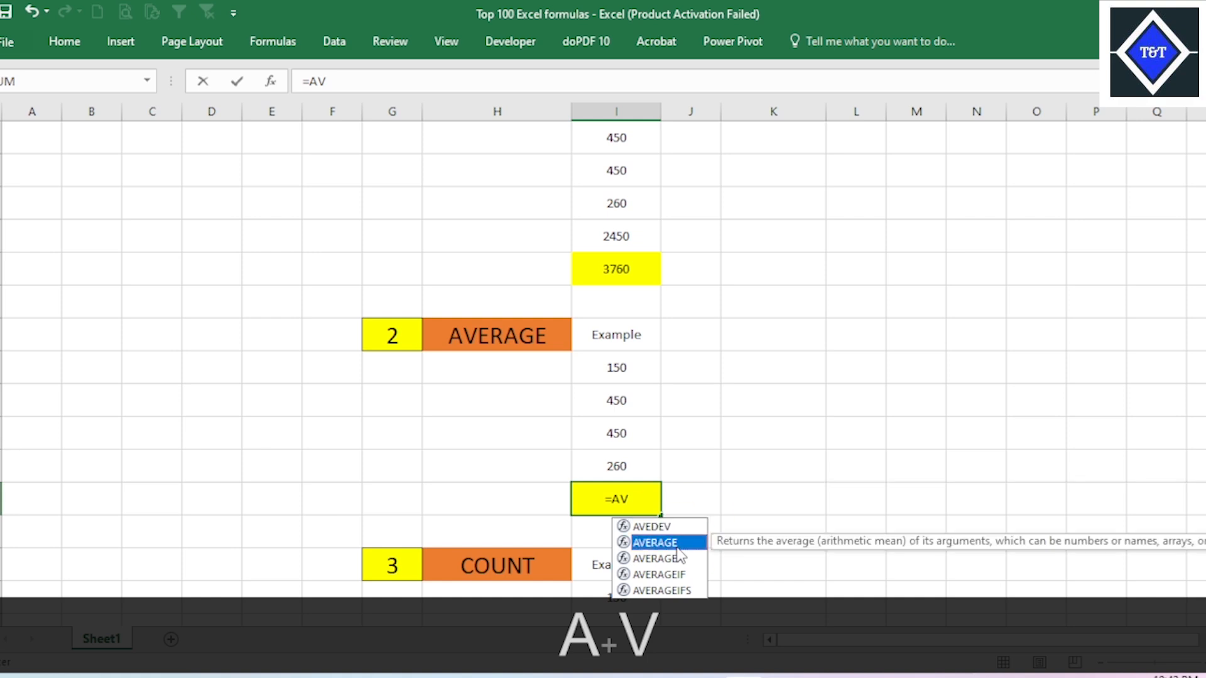
key(Tab)
drag(601, 369, 627, 458)
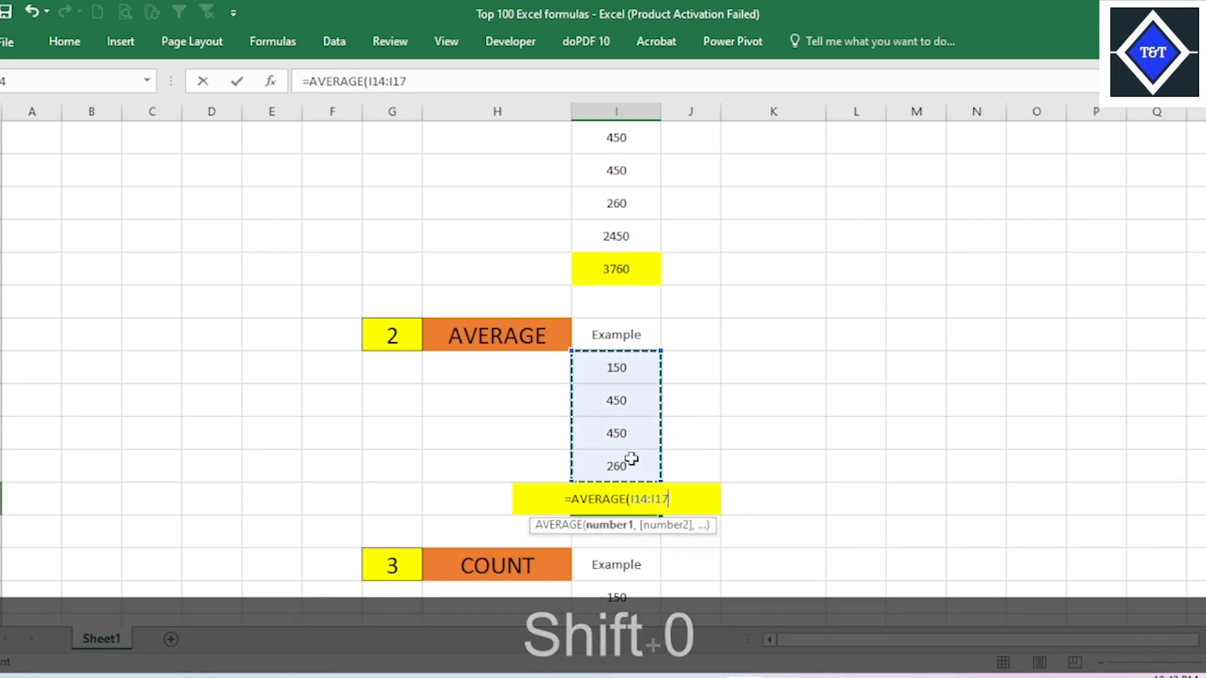
text())
key(Return)
click(629, 497)
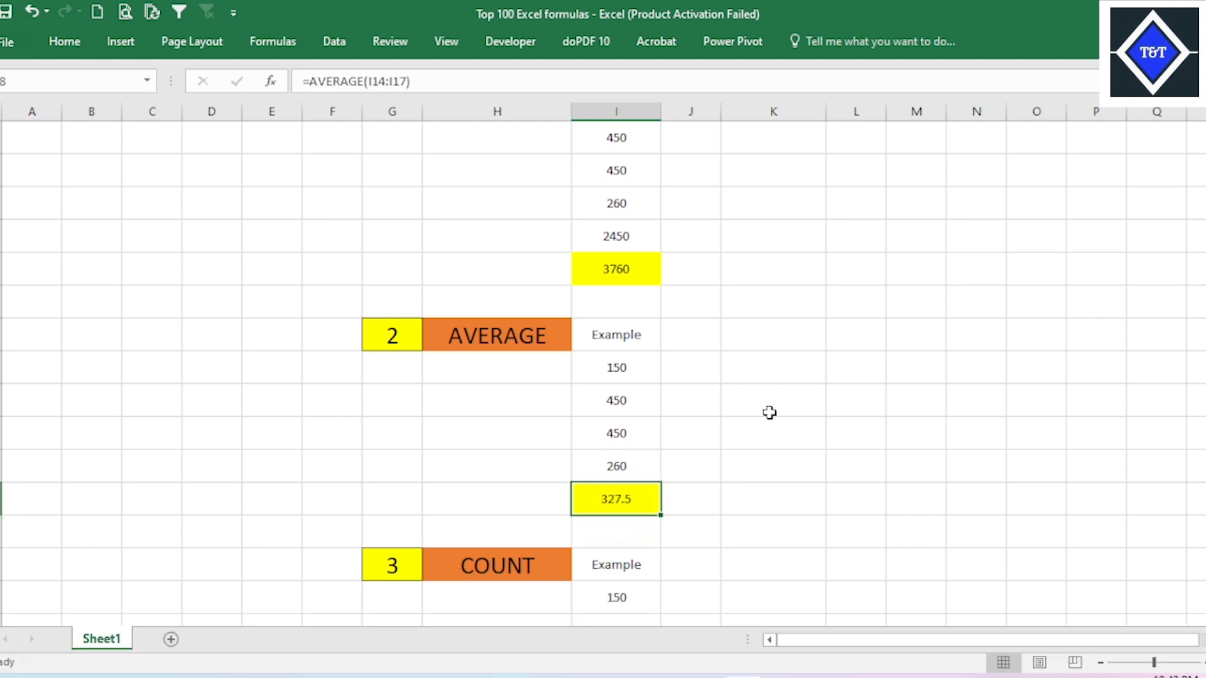
Step: Count the numeric entries of the COUNT example in its yellow result cell, I26, with =COUNT(I21:I25)
scroll(769, 412, down, 2)
scroll(769, 413, down, 1)
click(634, 452)
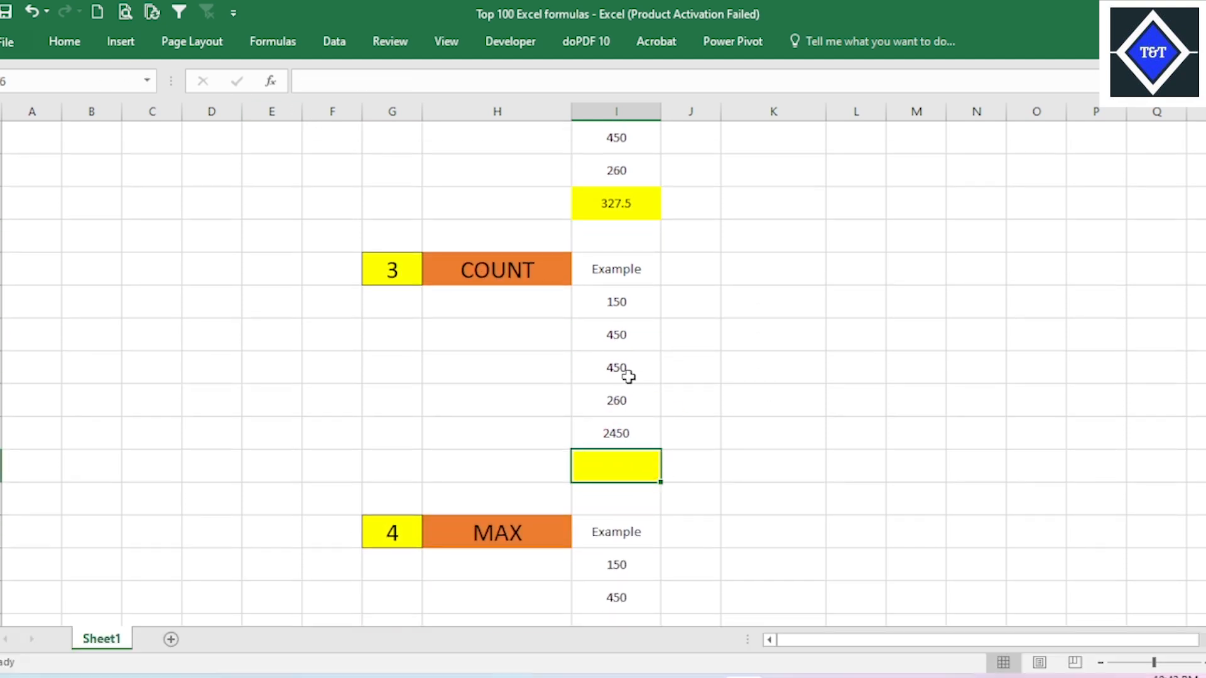
text(=)
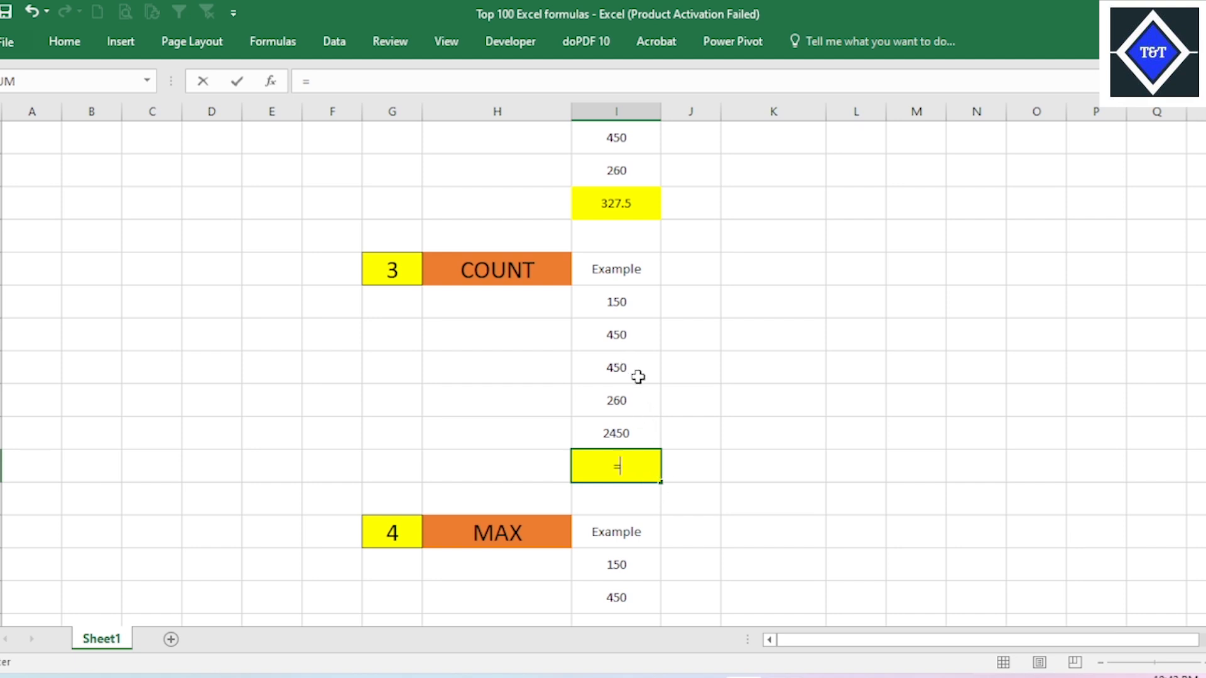
text(COUN)
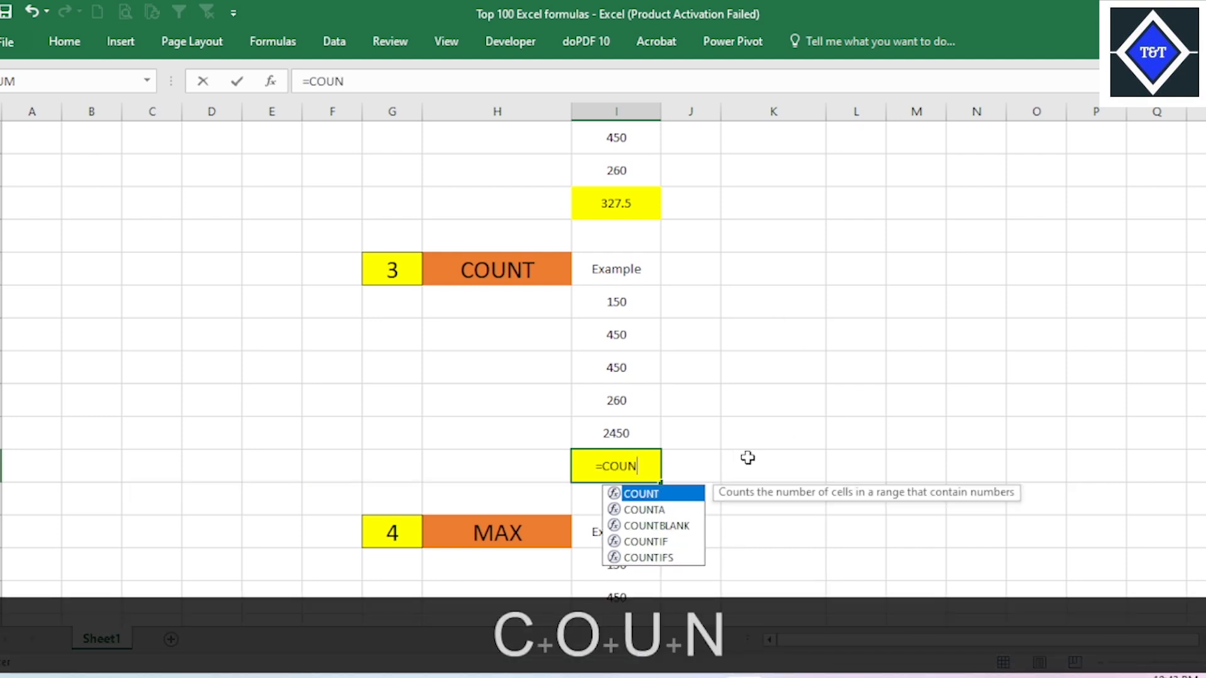
key(Tab)
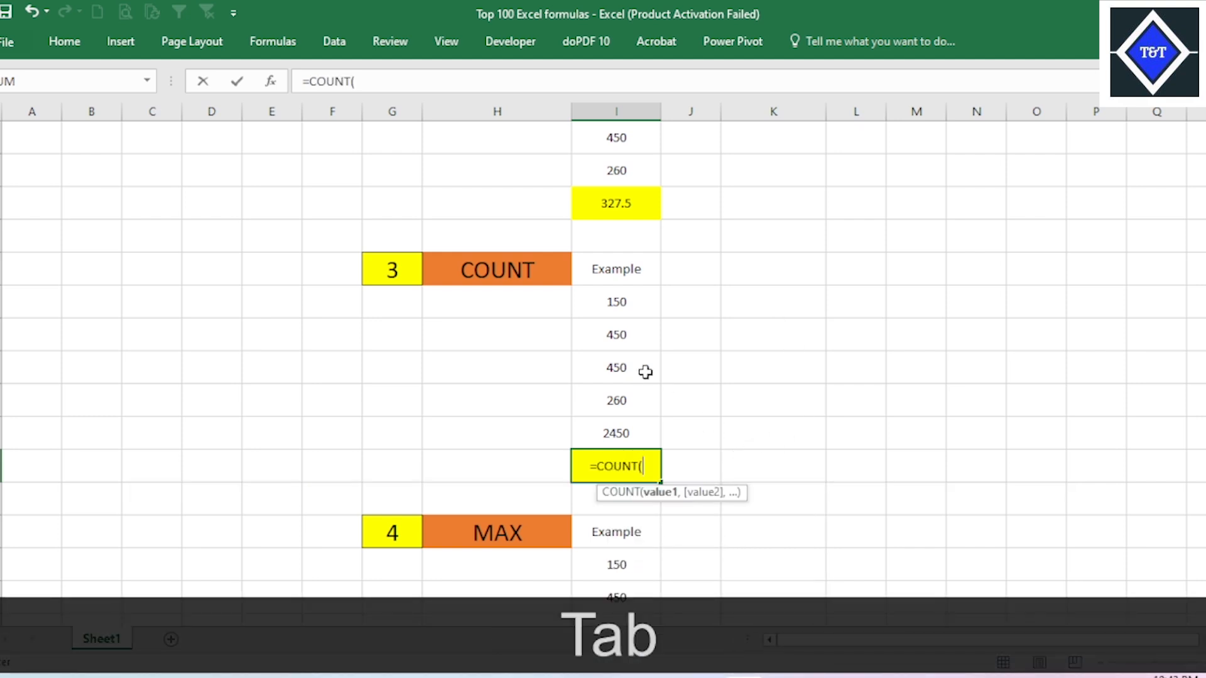
drag(625, 304, 630, 415)
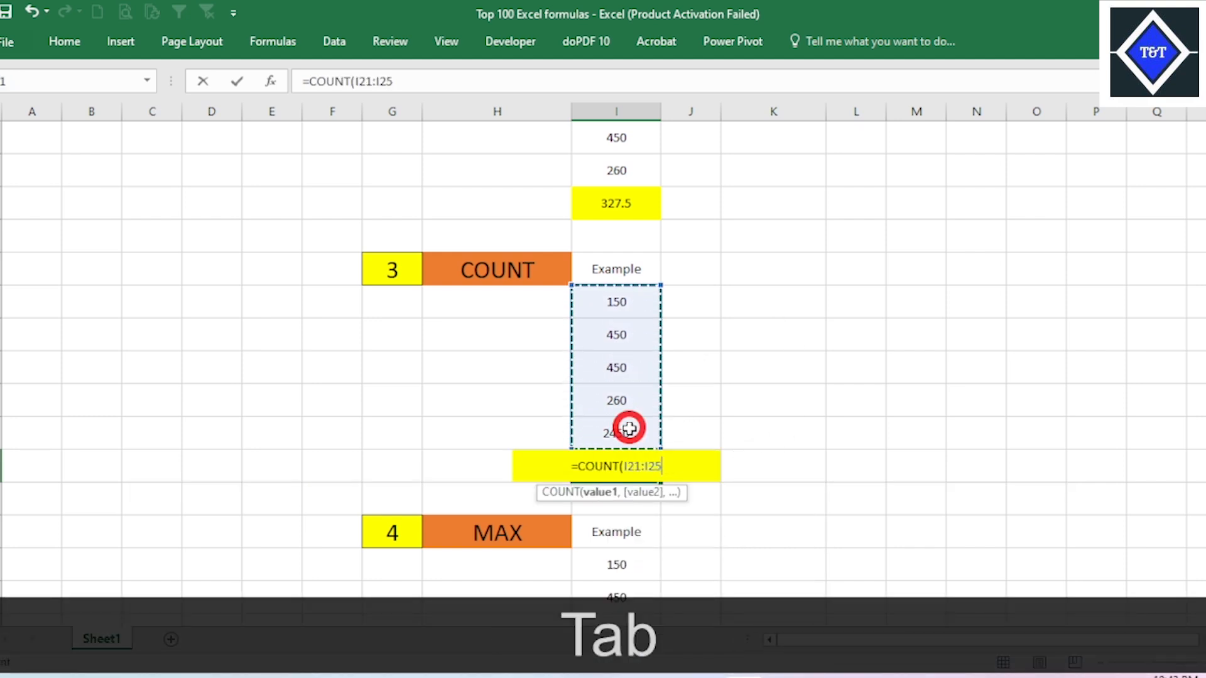
text())
key(Return)
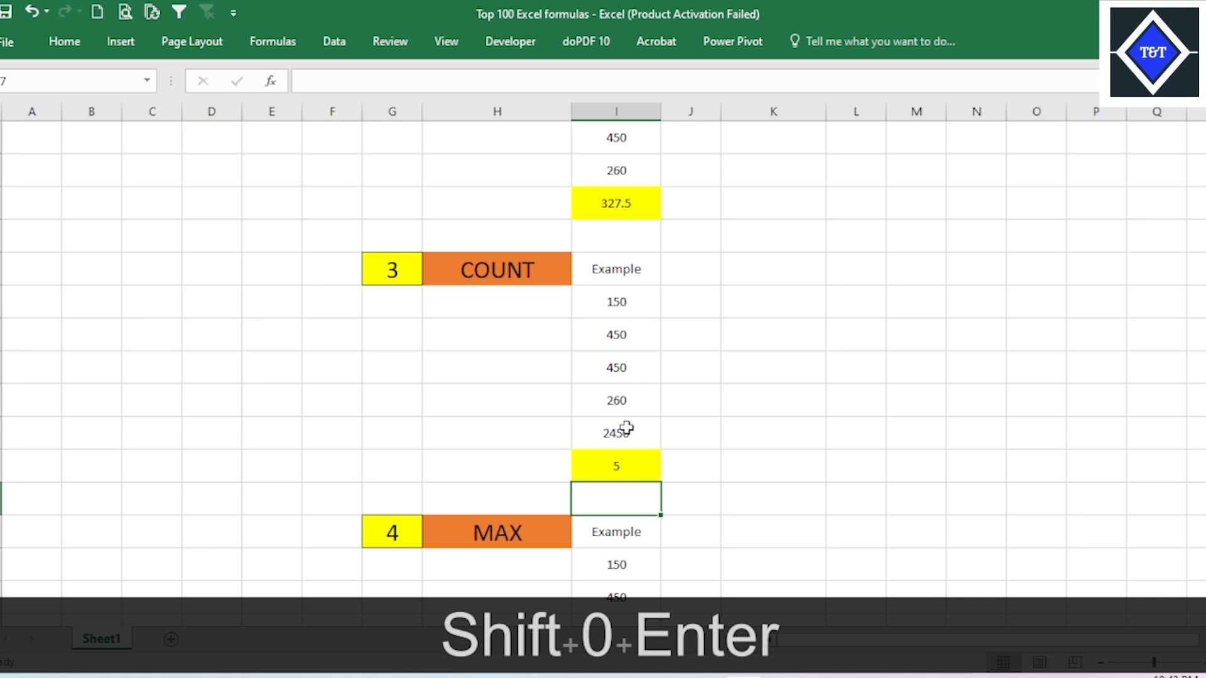
drag(633, 318, 608, 434)
Step: Return the largest number of the MAX example in its yellow result cell, I33, with =MAX(I29:I32)
scroll(697, 411, down, 3)
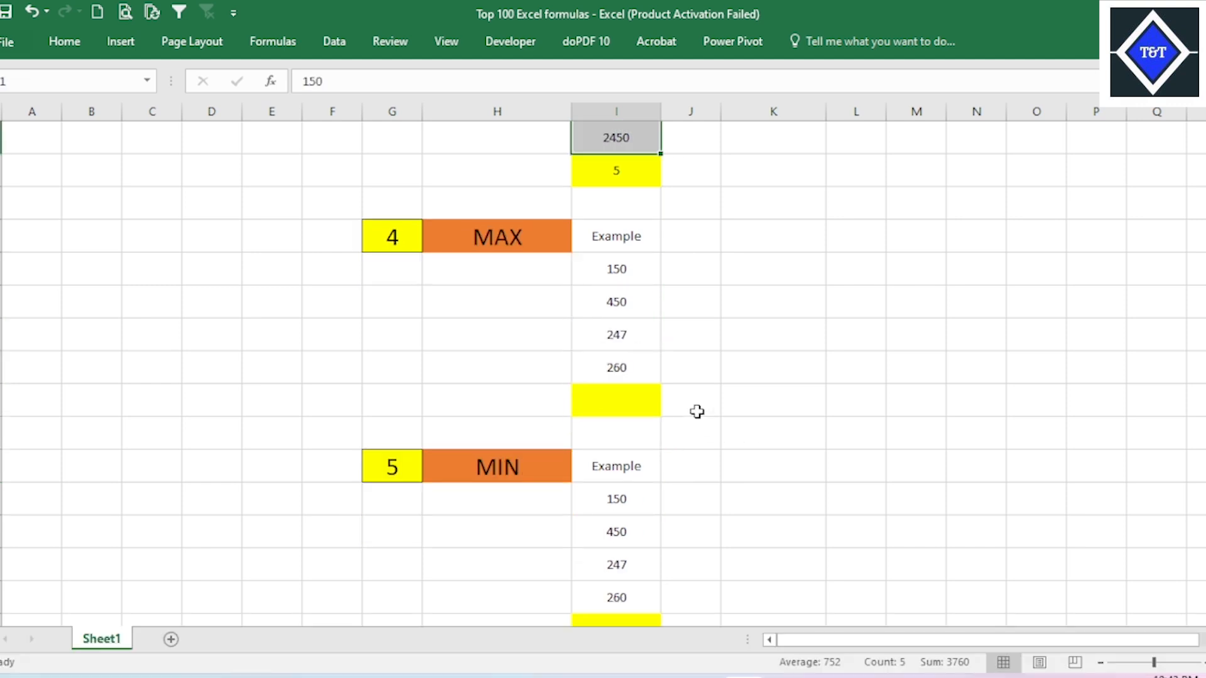
click(608, 300)
click(653, 405)
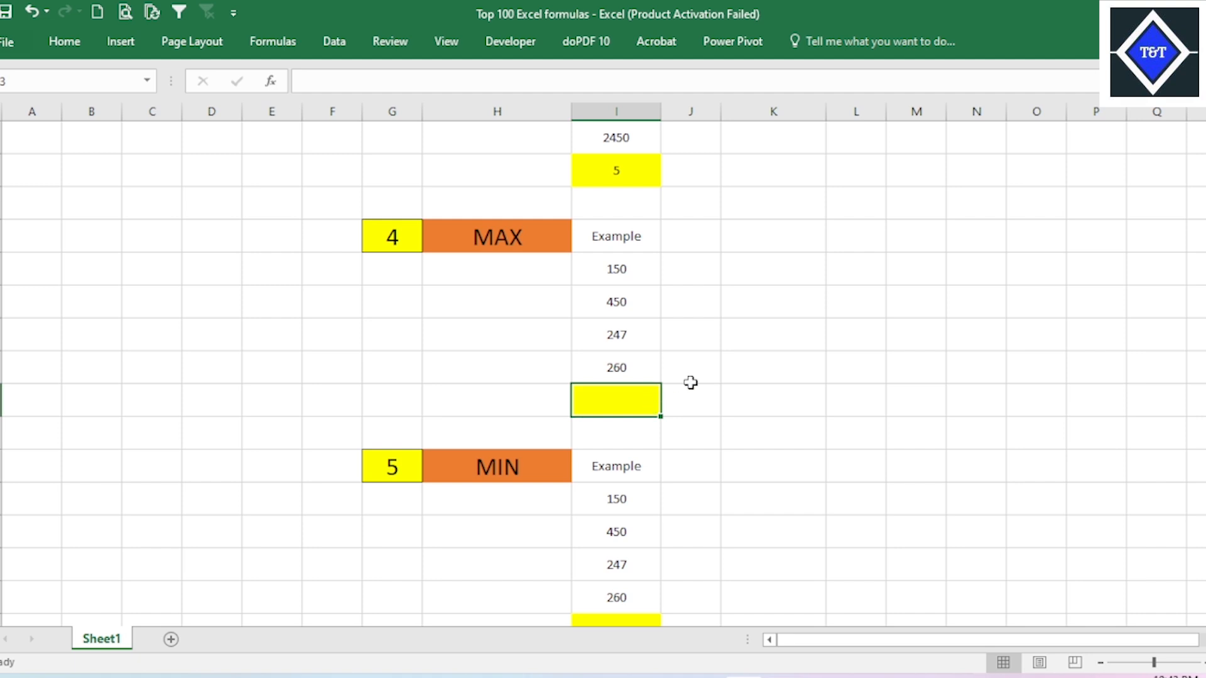
text(=)
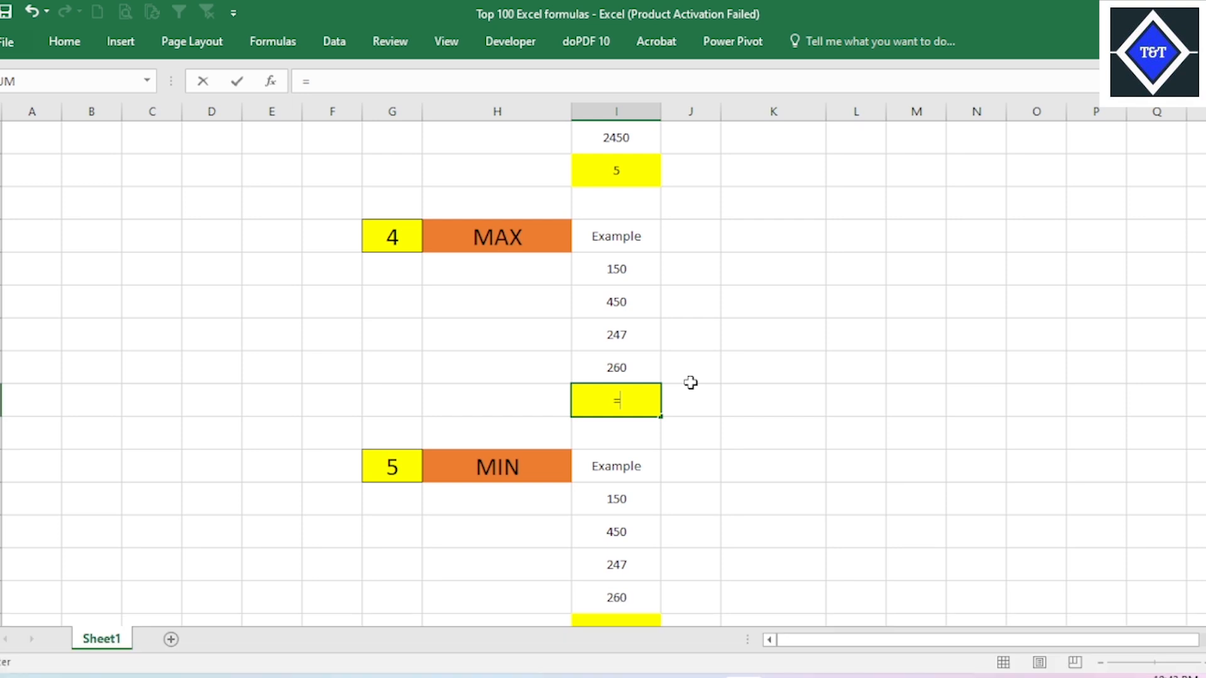
text(MAX)
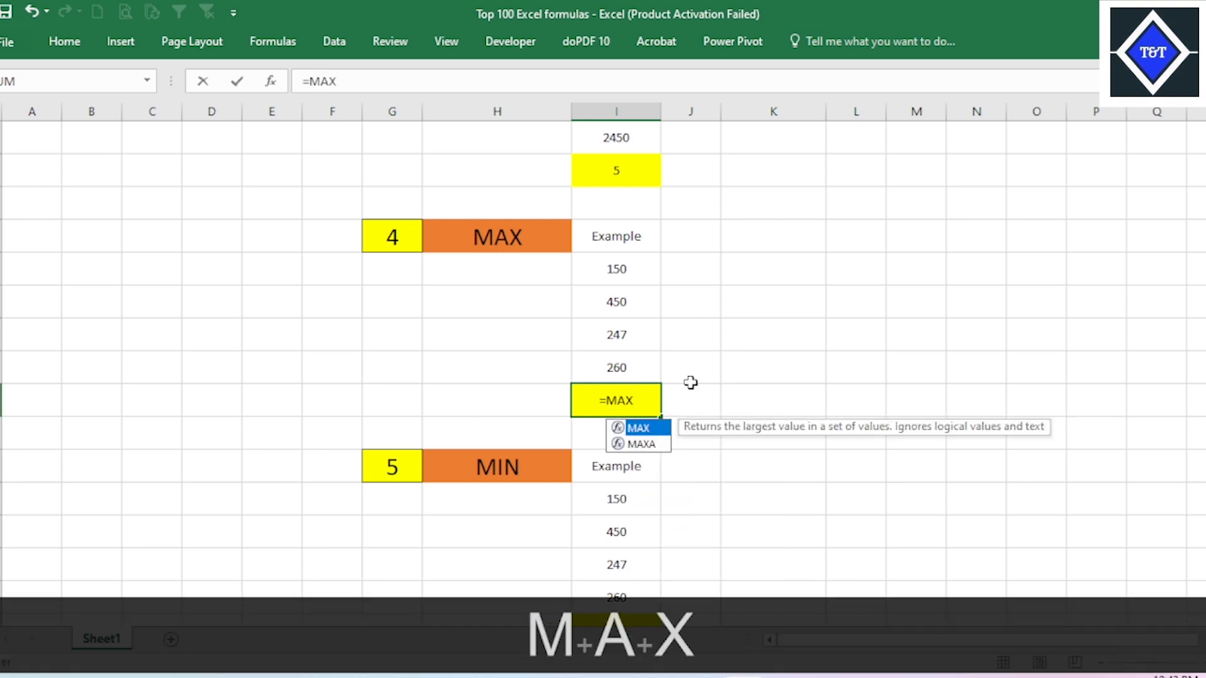
key(Tab)
drag(635, 264, 633, 358)
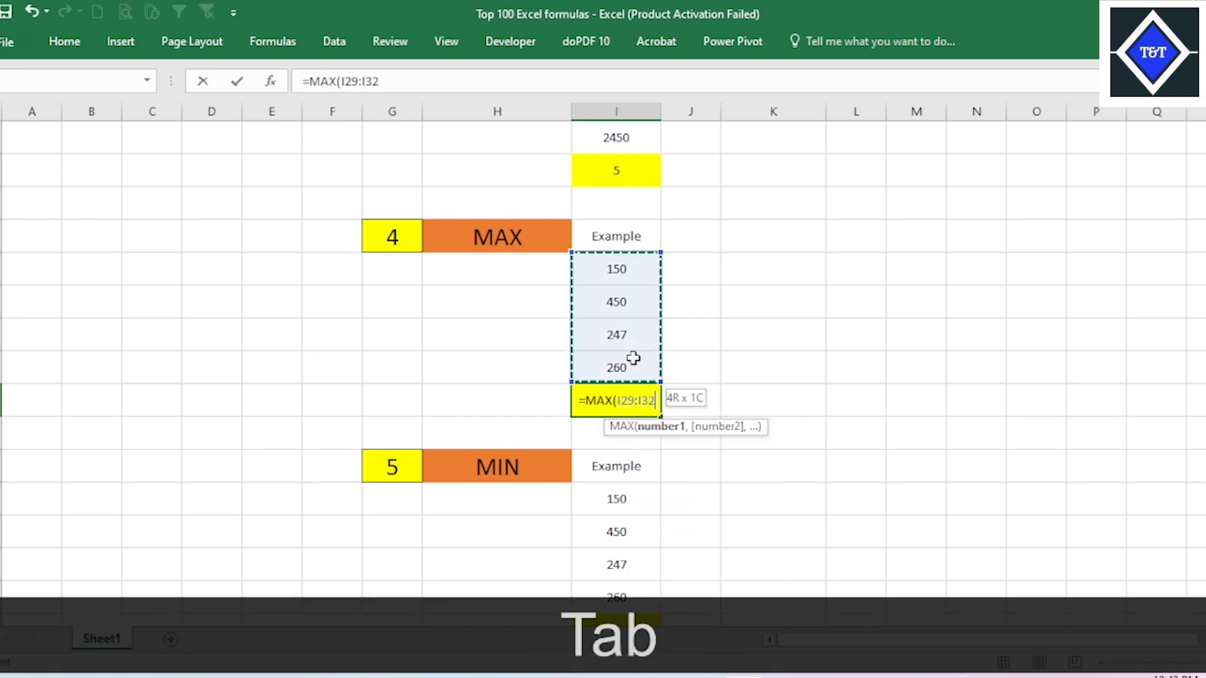
text())
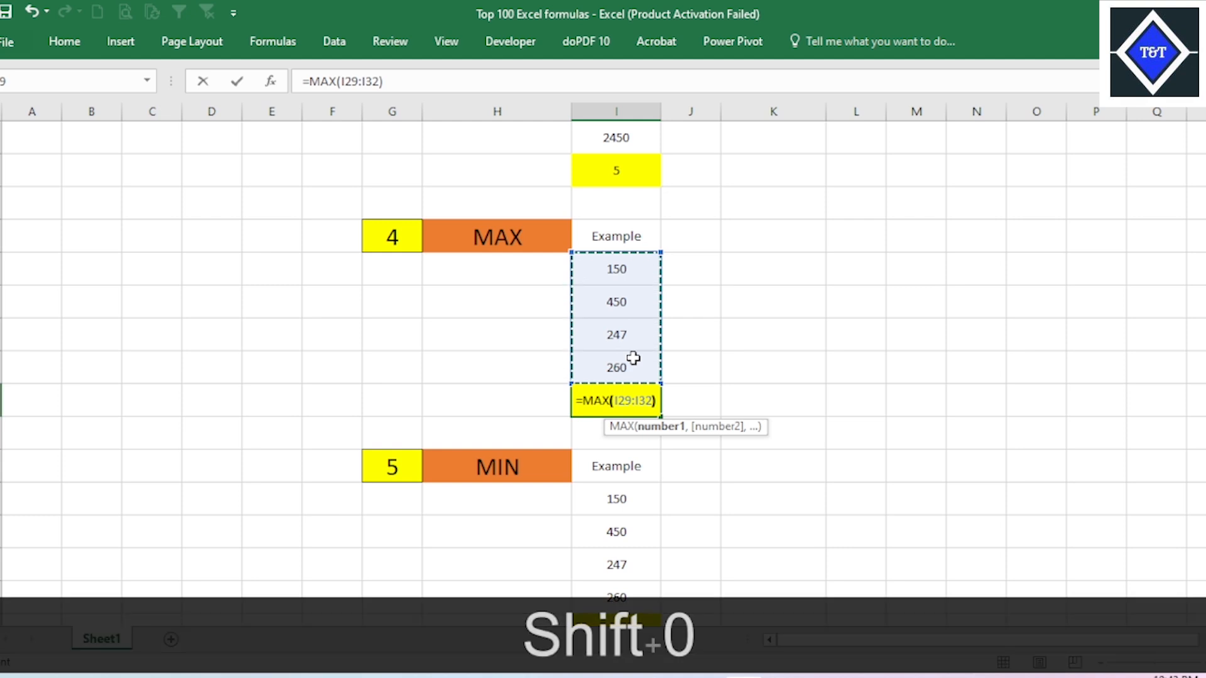
key(Return)
click(616, 400)
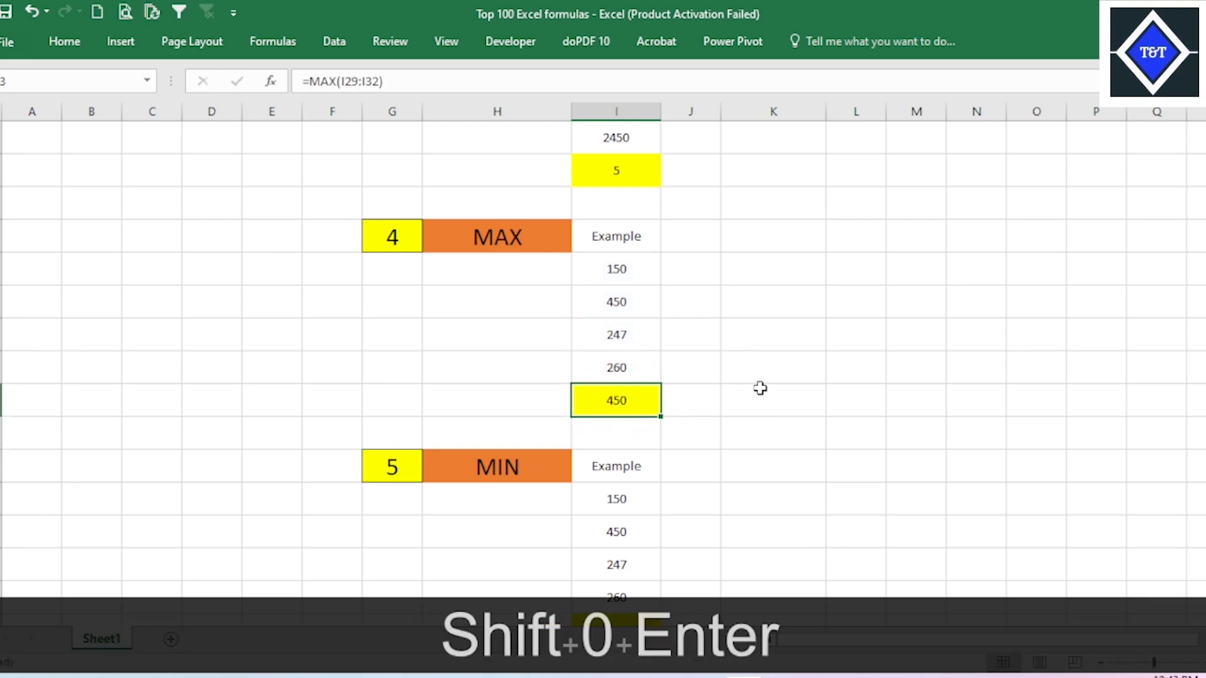
click(715, 401)
click(621, 311)
click(618, 399)
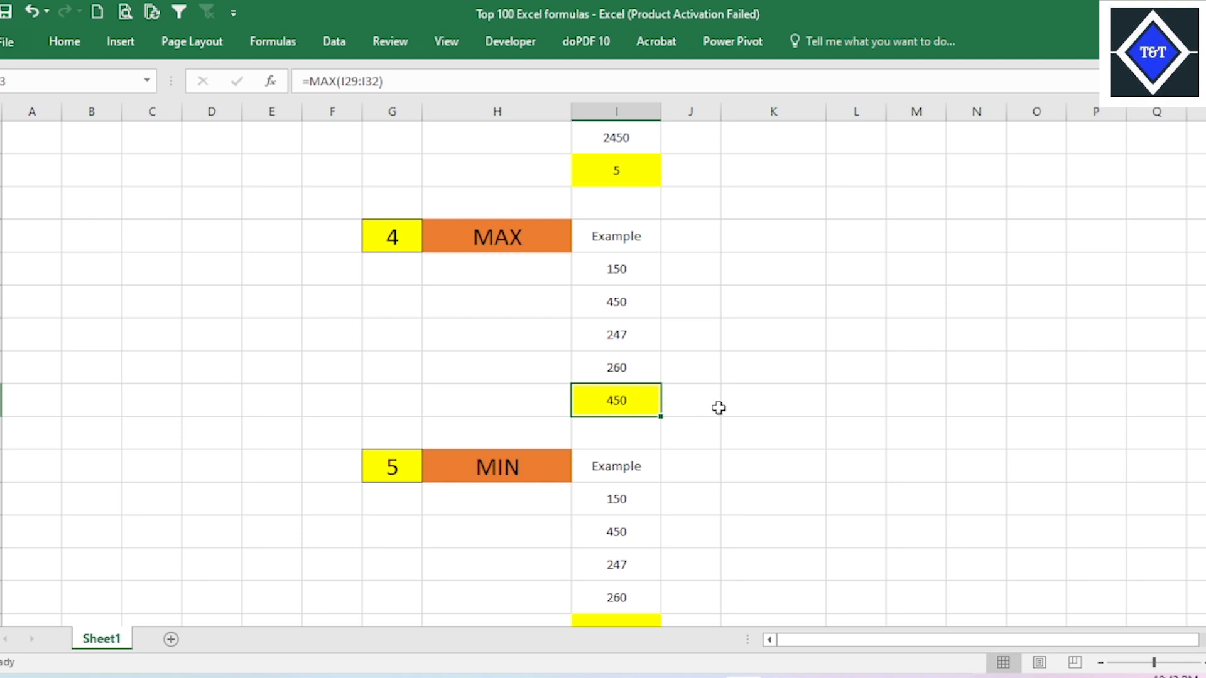
Step: Return the smallest number of the MIN example in its yellow result cell, I40, with =MIN(I36:I39)
scroll(680, 415, down, 1)
click(612, 531)
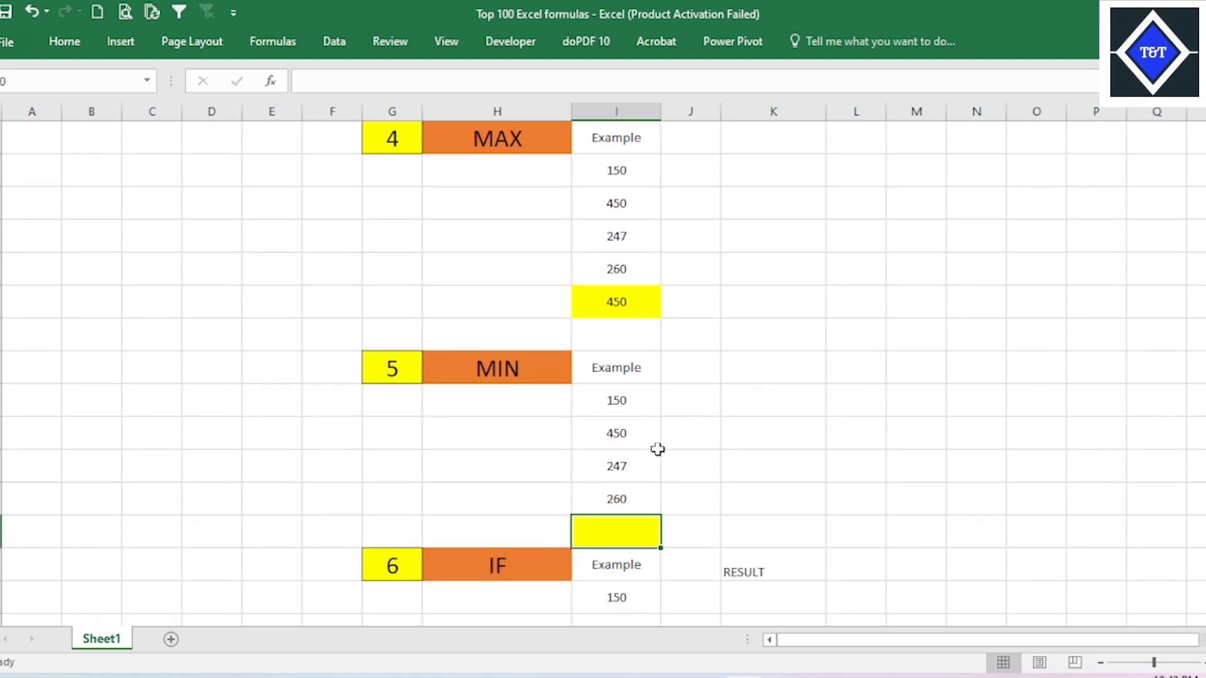
text(=MI)
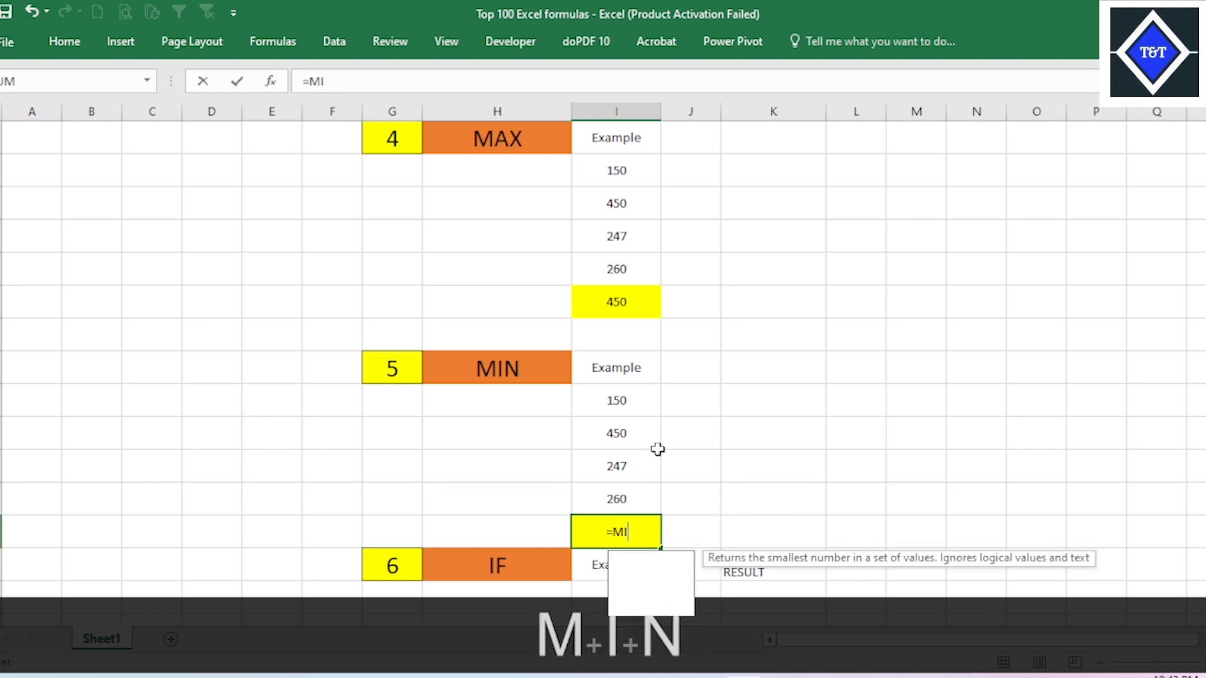
text(N)
key(Tab)
drag(631, 402, 632, 493)
text())
key(Return)
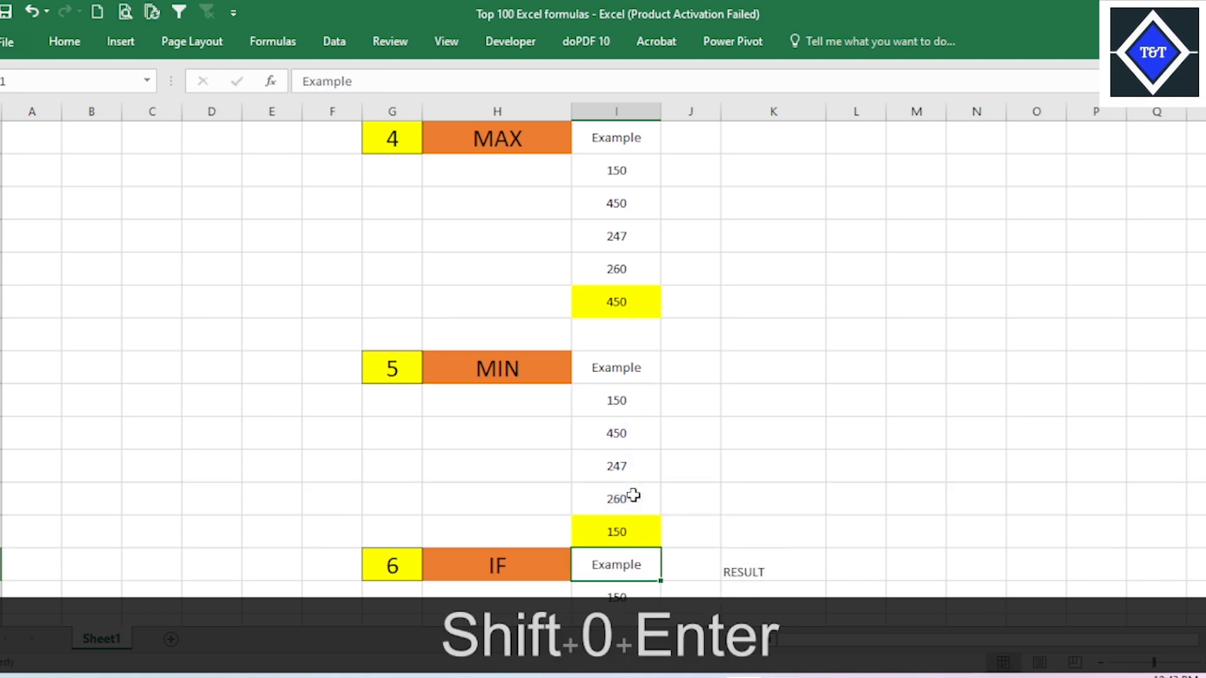
Step: Examine the IF example's numbers in column I and its RESULT heading in column K
scroll(633, 496, down, 2)
click(635, 336)
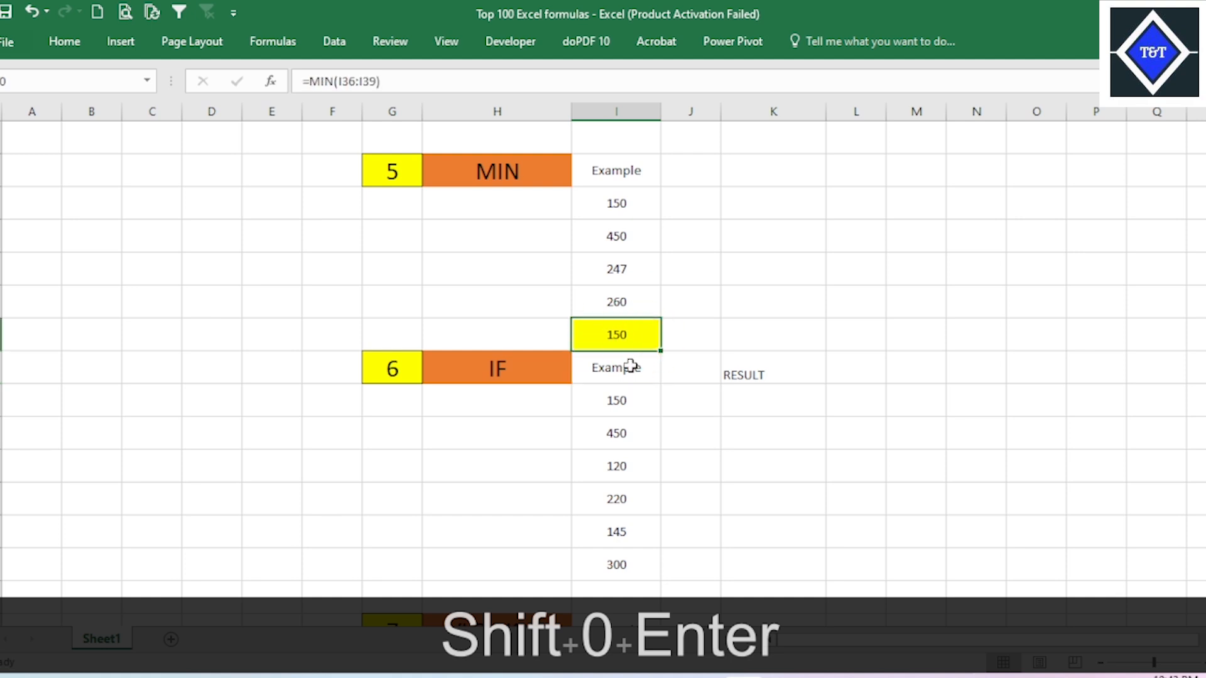
click(631, 363)
click(723, 379)
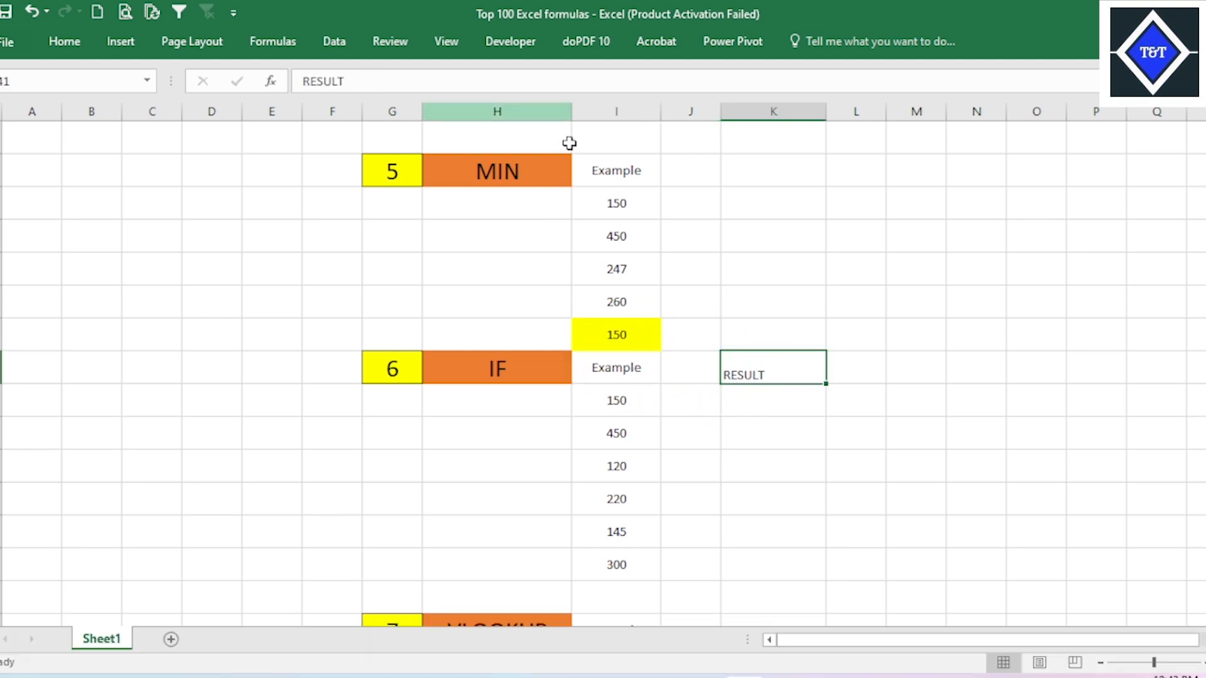
click(488, 371)
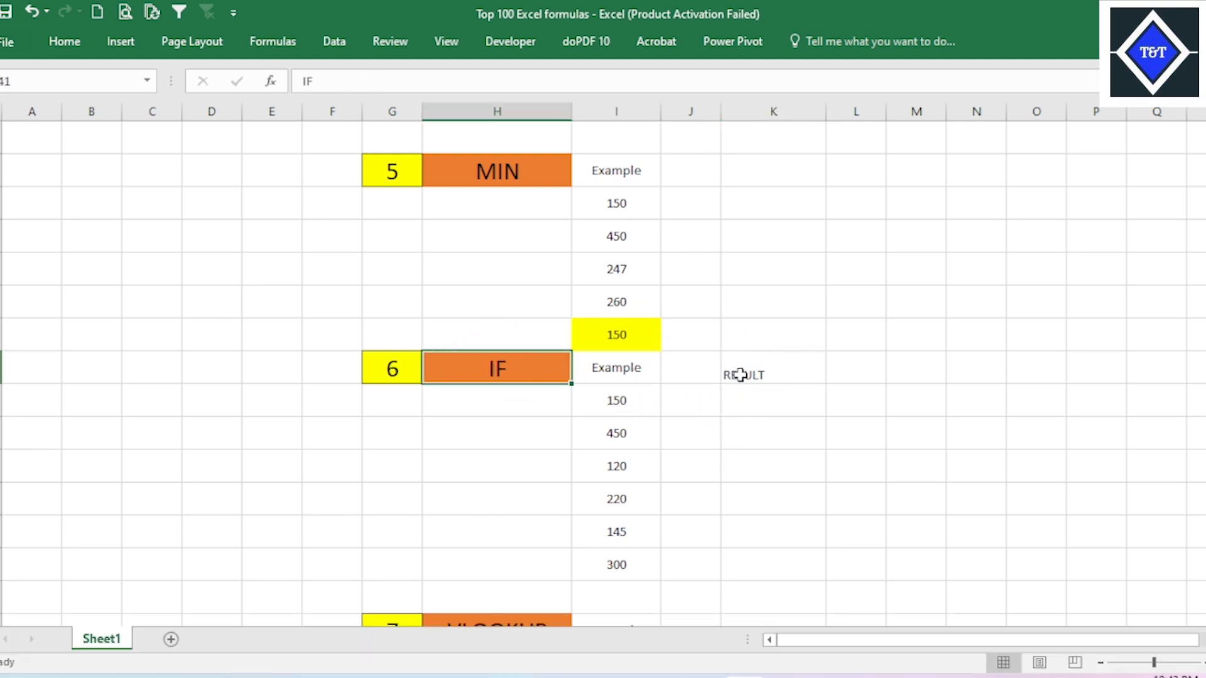
click(623, 400)
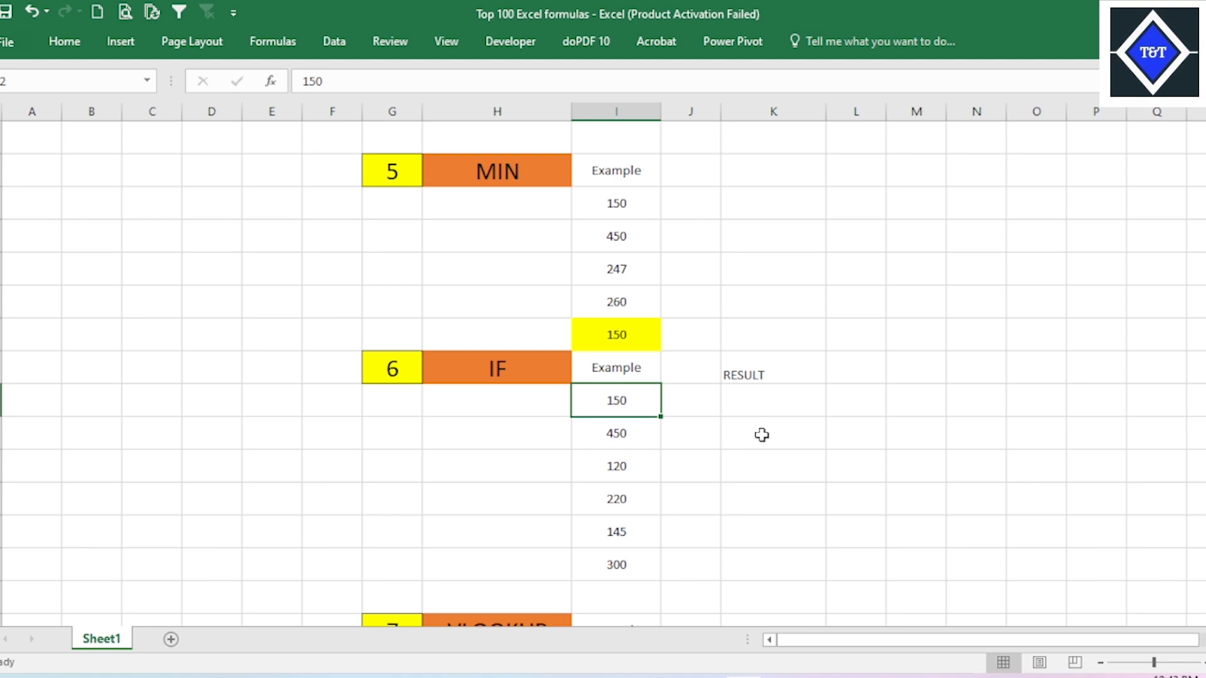
click(781, 405)
click(781, 368)
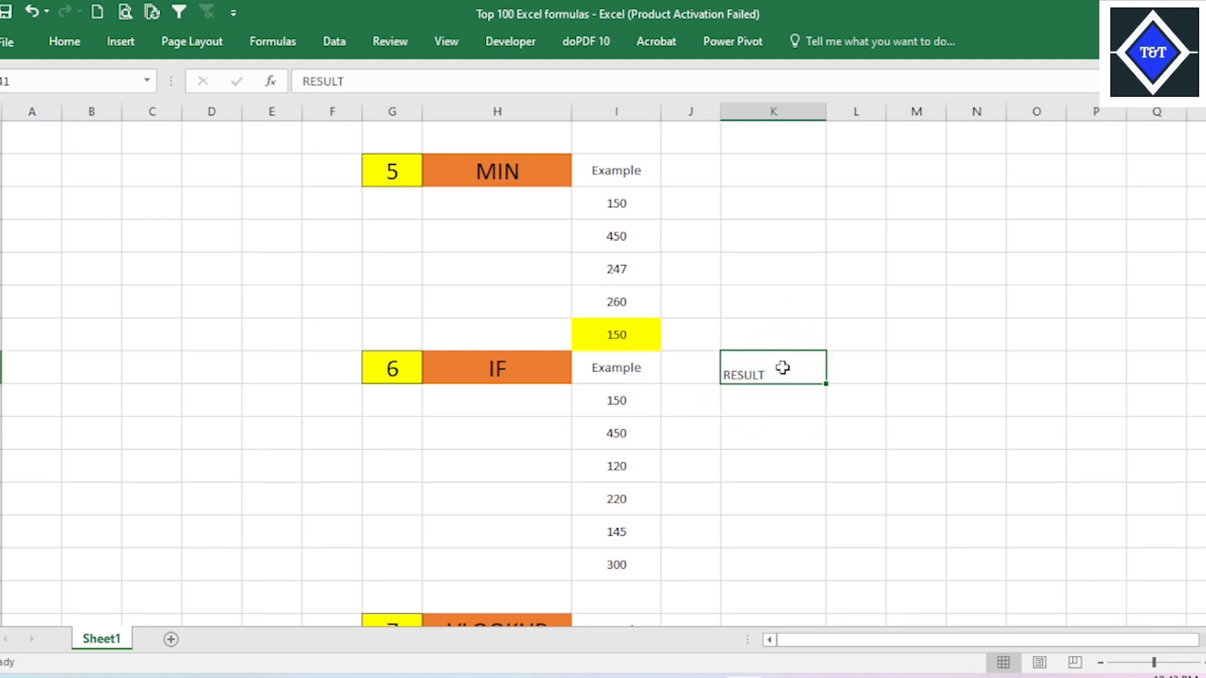
Step: Begin an IF formula in K42, the first cell under RESULT, with the logical test I42>=150
click(766, 398)
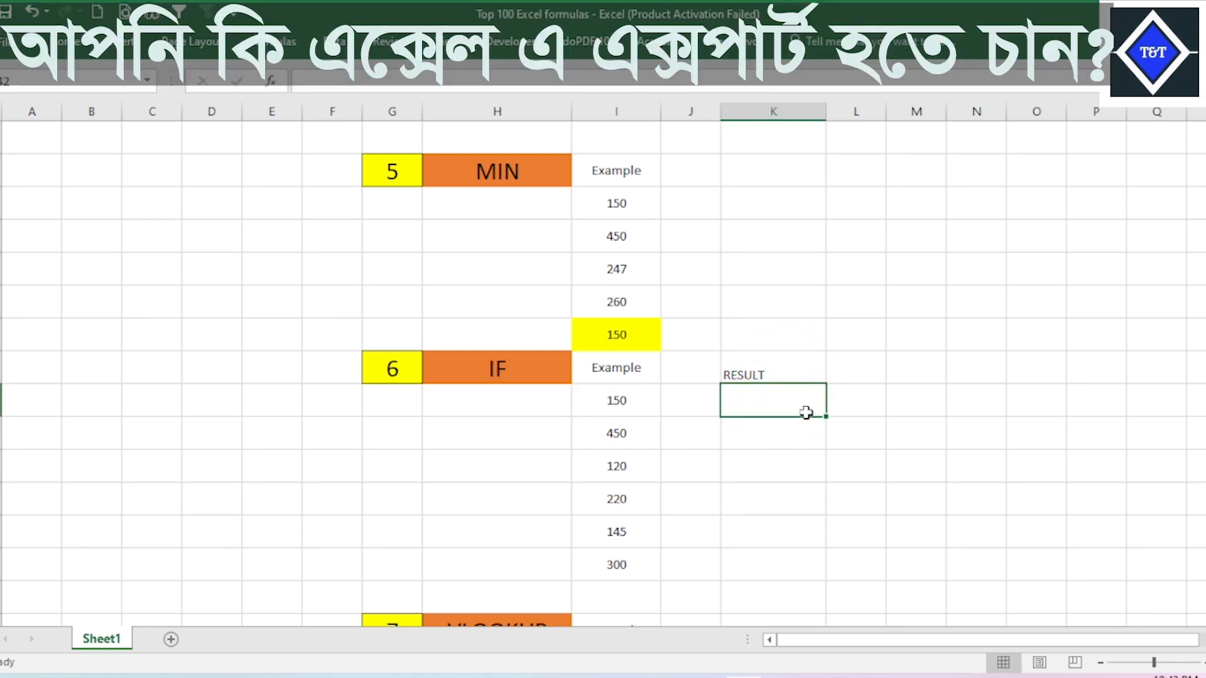
text(=)
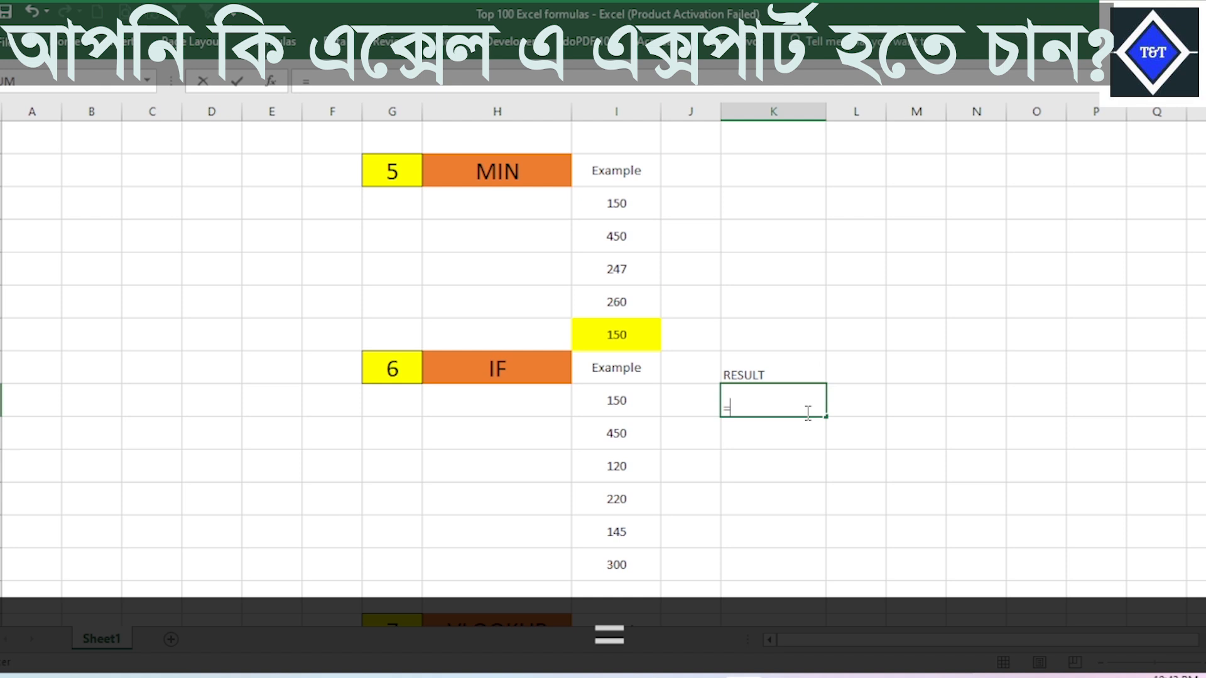
text(if)
key(Tab)
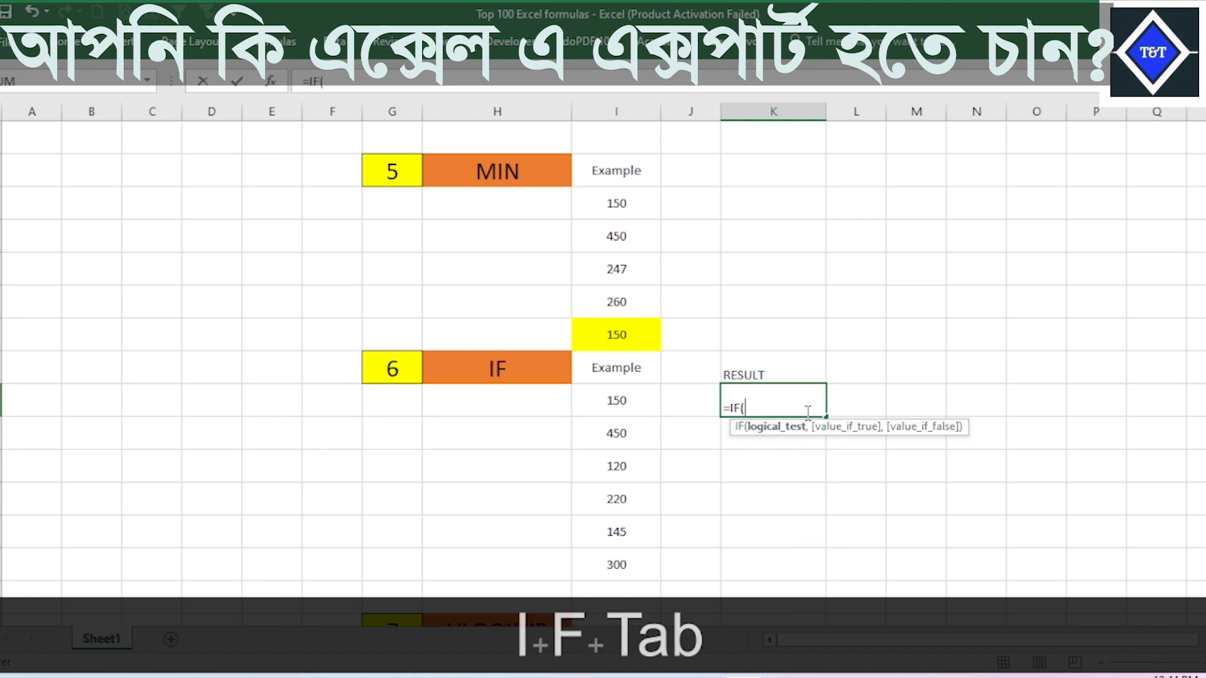
click(608, 403)
text(=>)
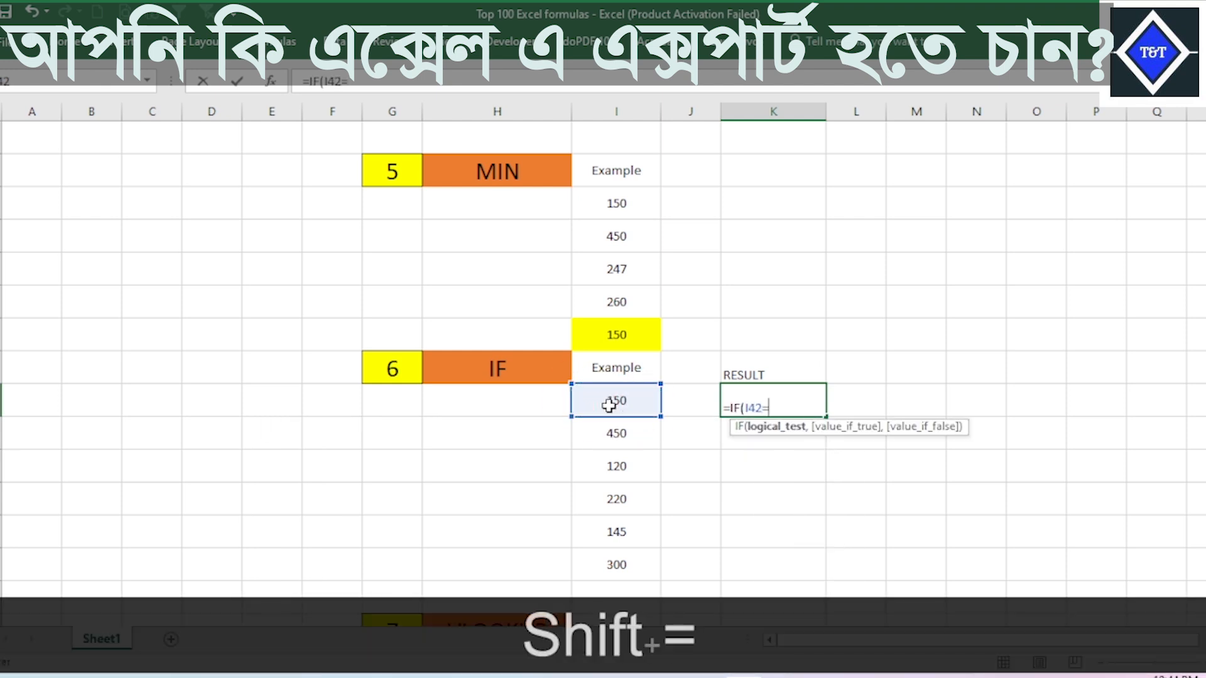
key(BackSpace)
key(BackSpace)
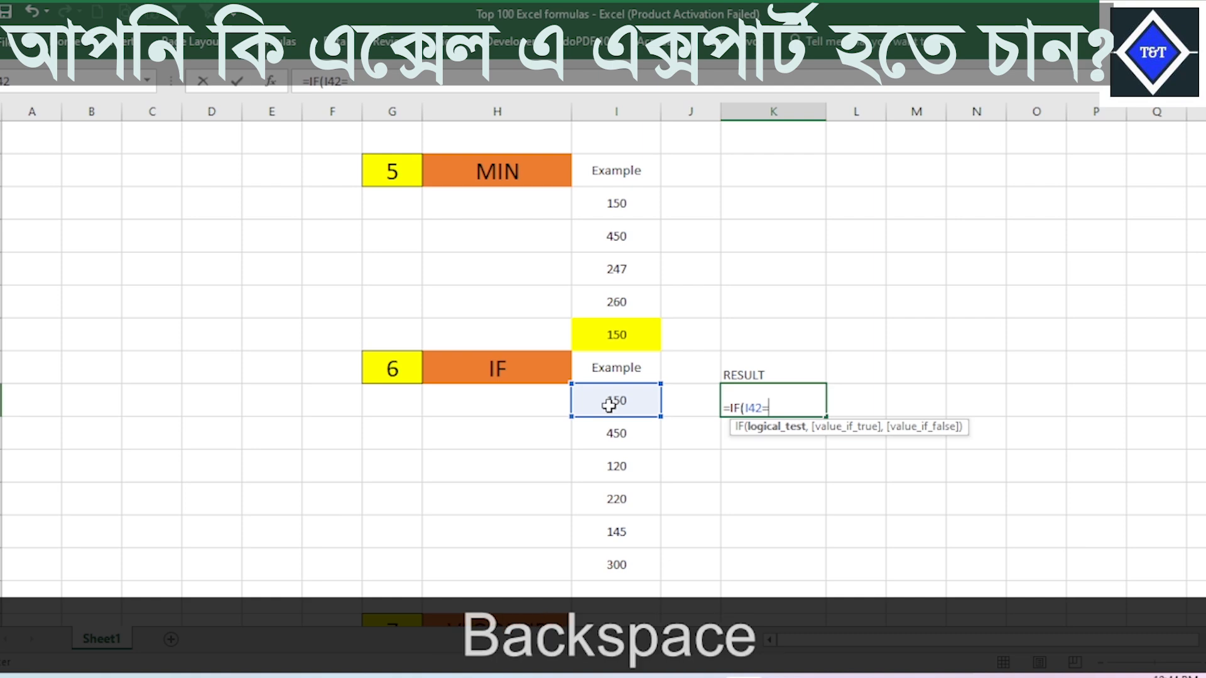
text(>=)
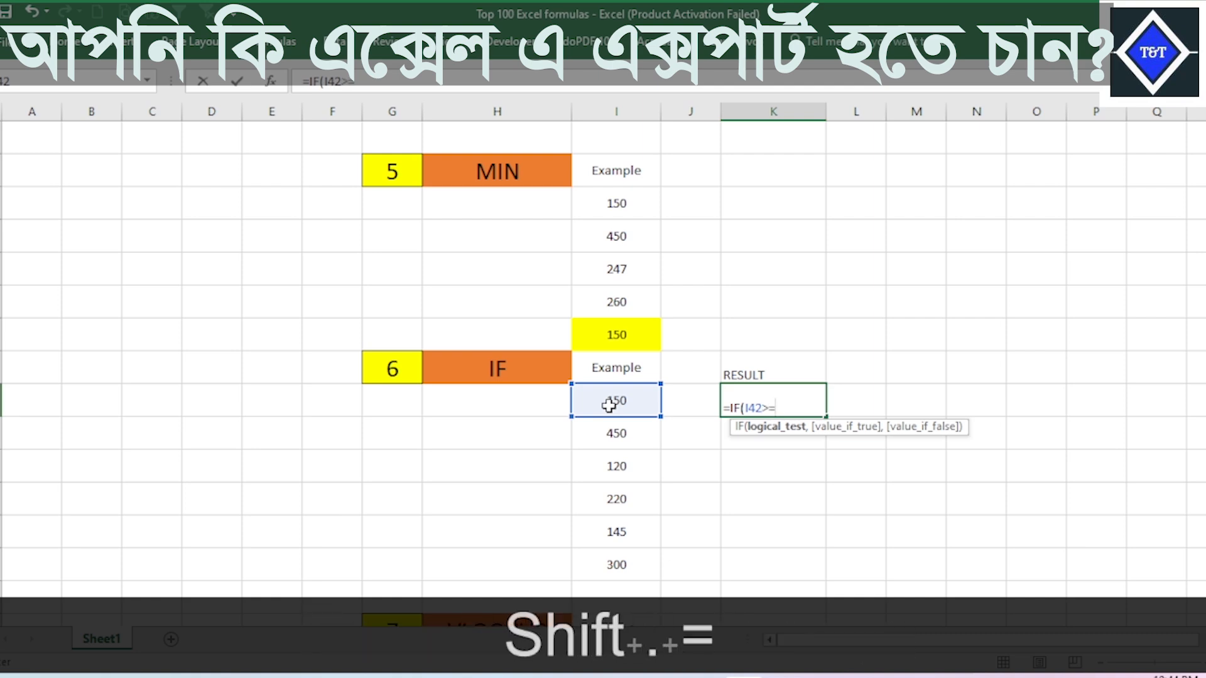
text(150,)
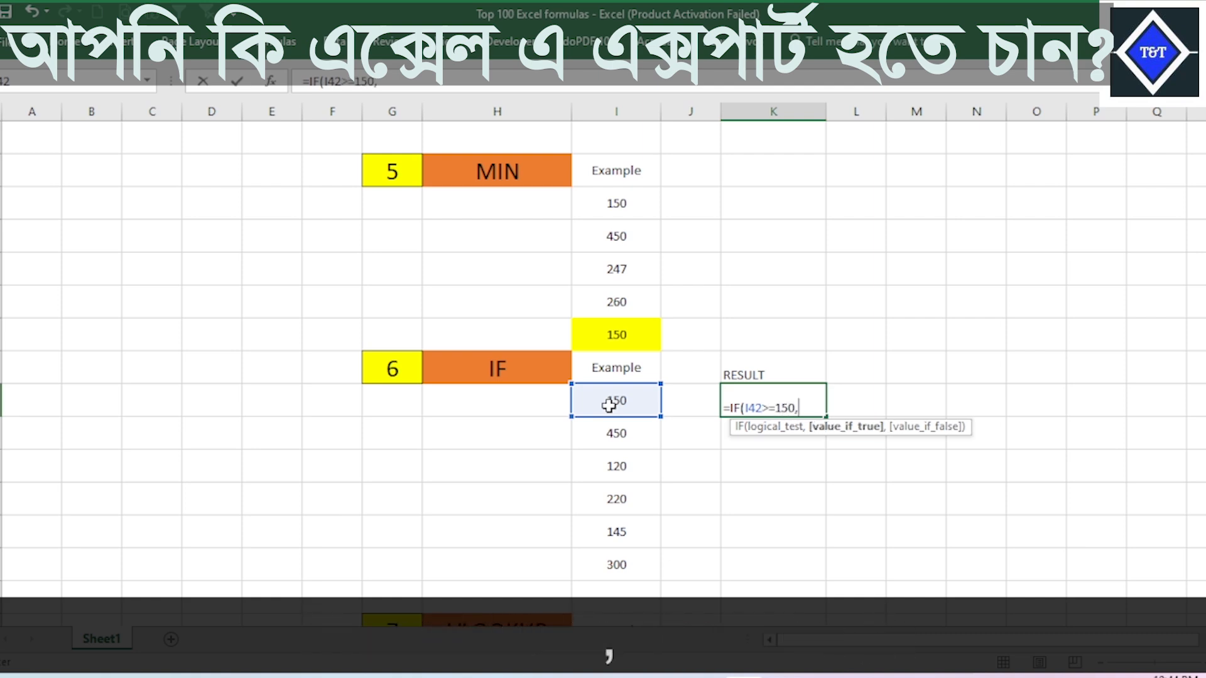
Step: Add "Pass" as the value the K42 IF formula returns when the test is true
text("")
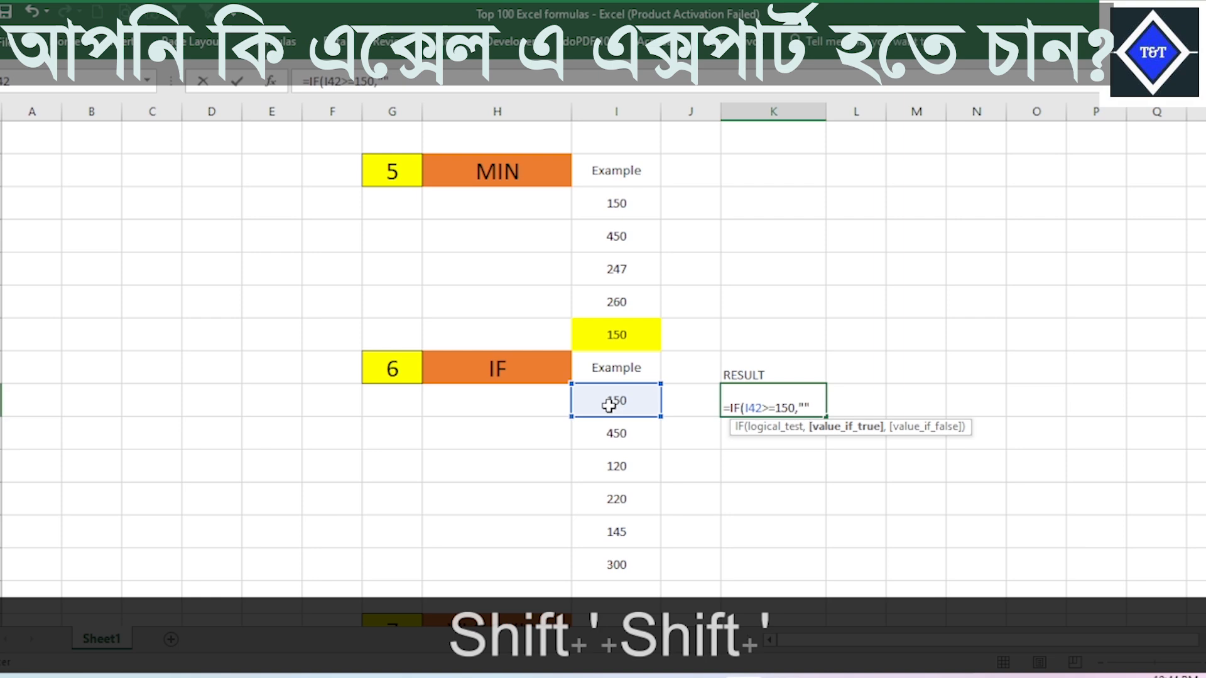
click(807, 406)
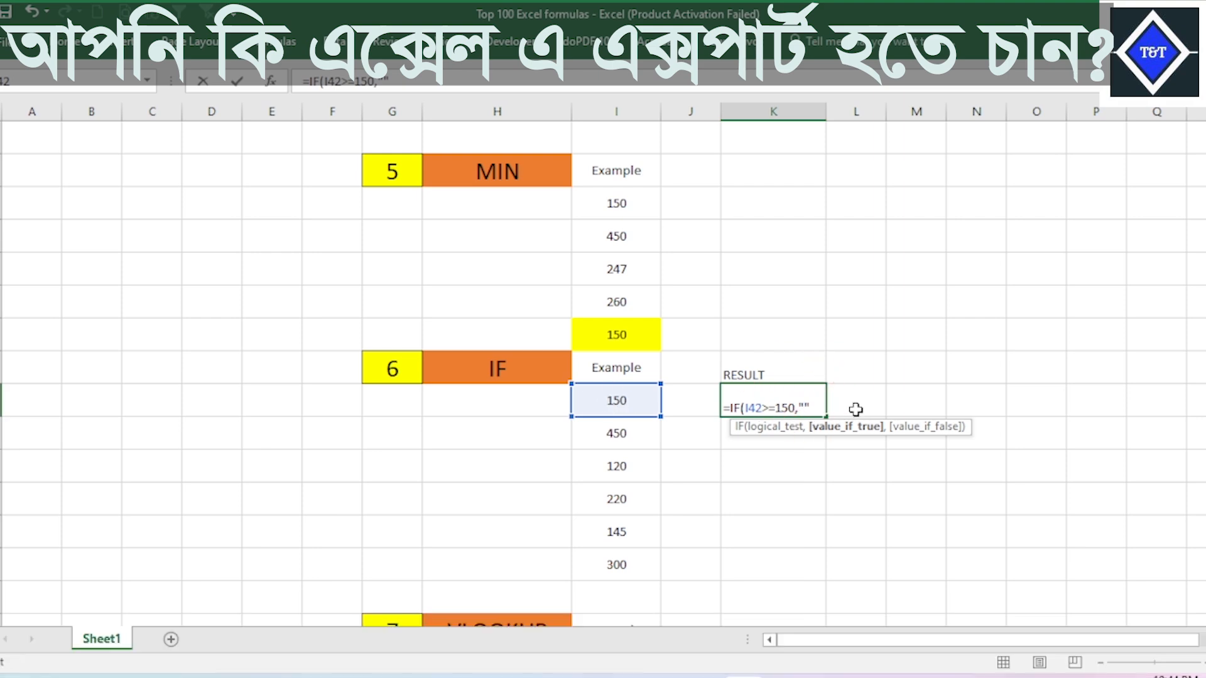
text(pAS)
key(BackSpace)
key(BackSpace)
key(BackSpace)
key(Caps_Lock)
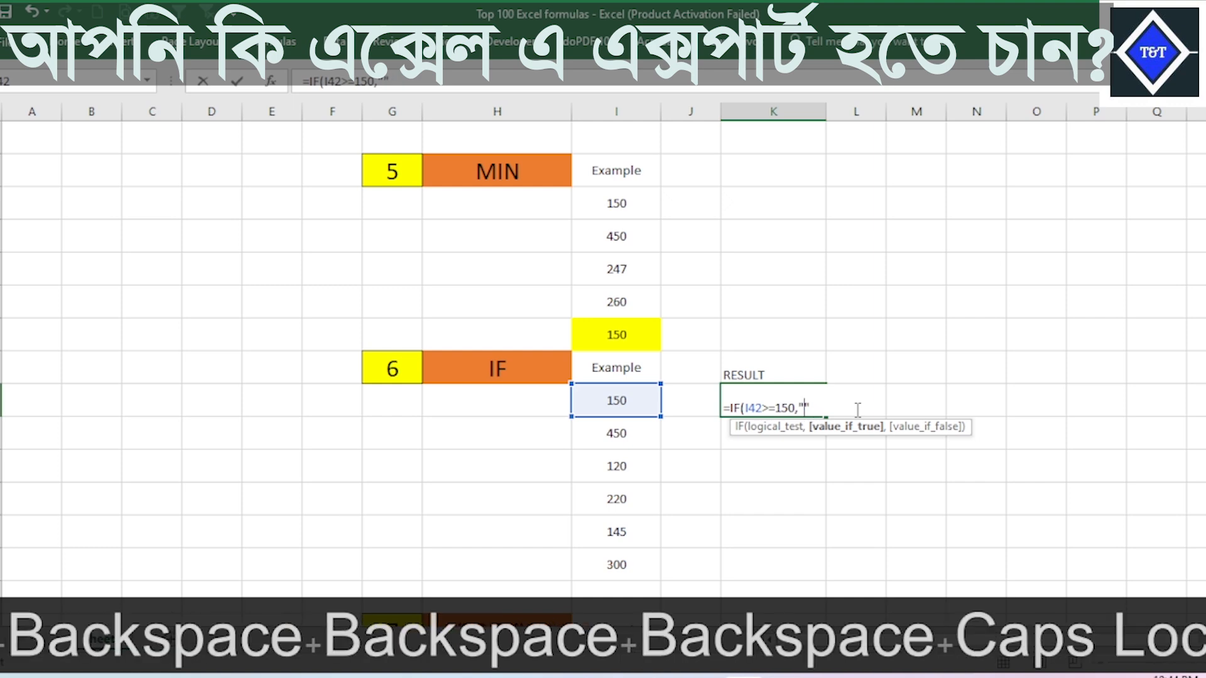
text(Pass)
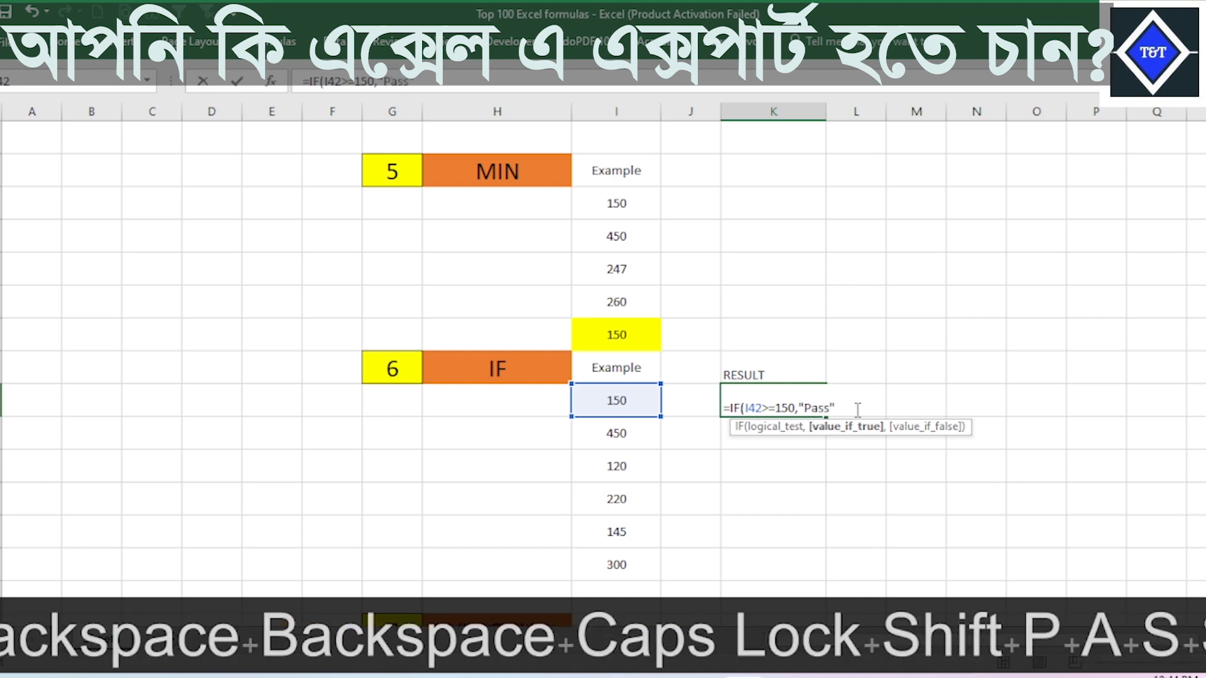
Step: Add "Fail" as the value if false and enter the finished formula =IF(I42>=150,"Pass","Fail") in K42
key(Right)
text(,"")
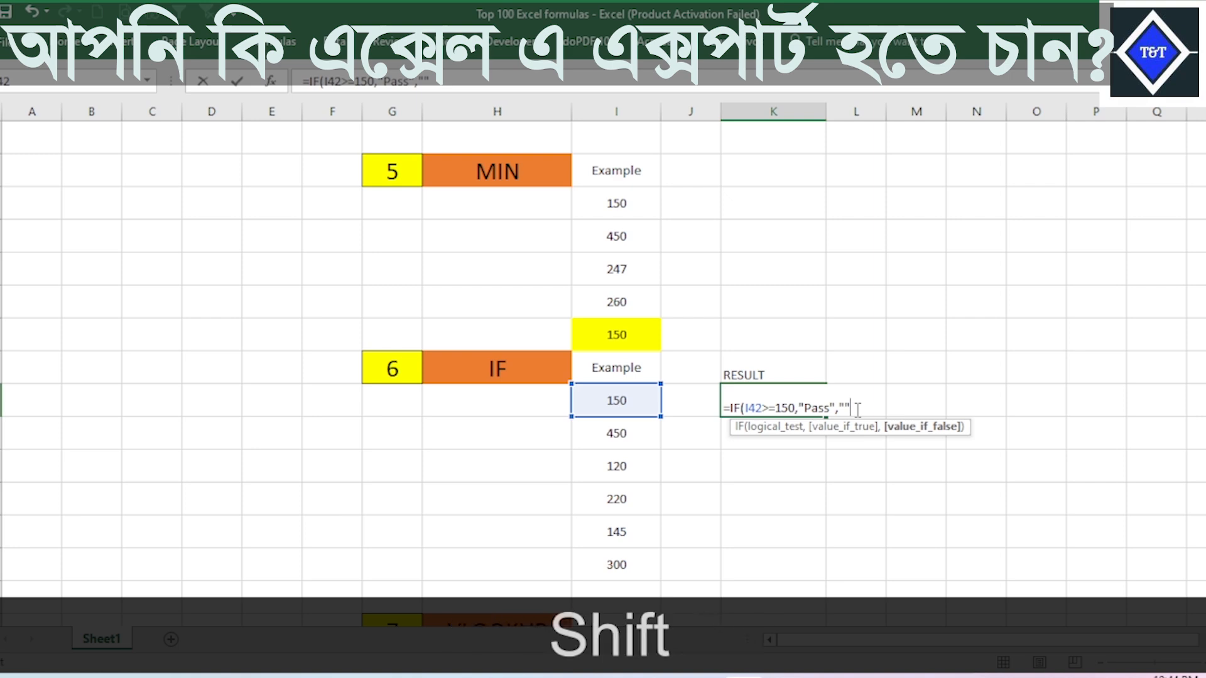
text())
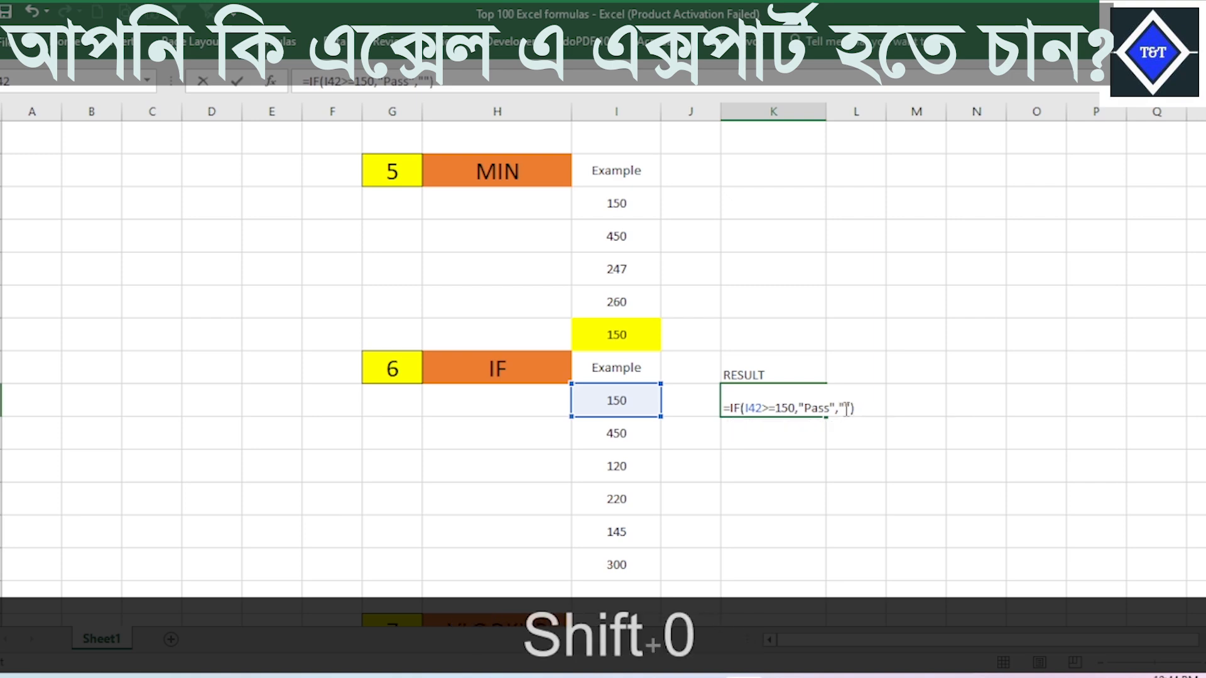
click(846, 409)
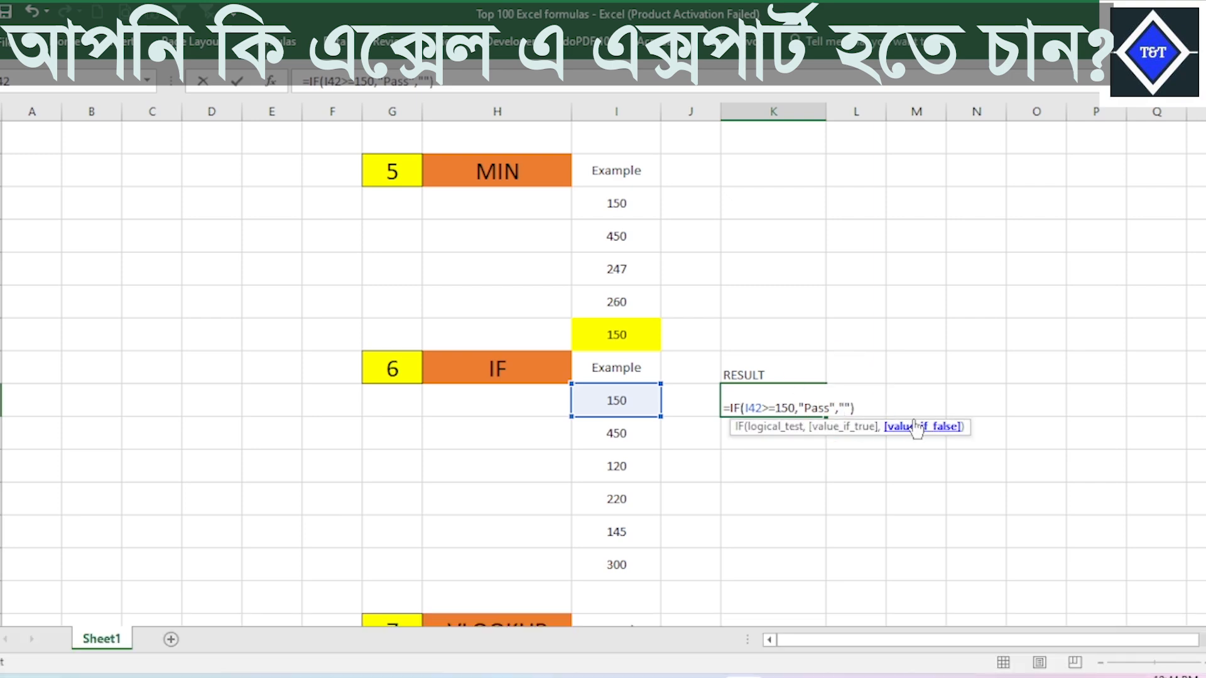
text(Fail)
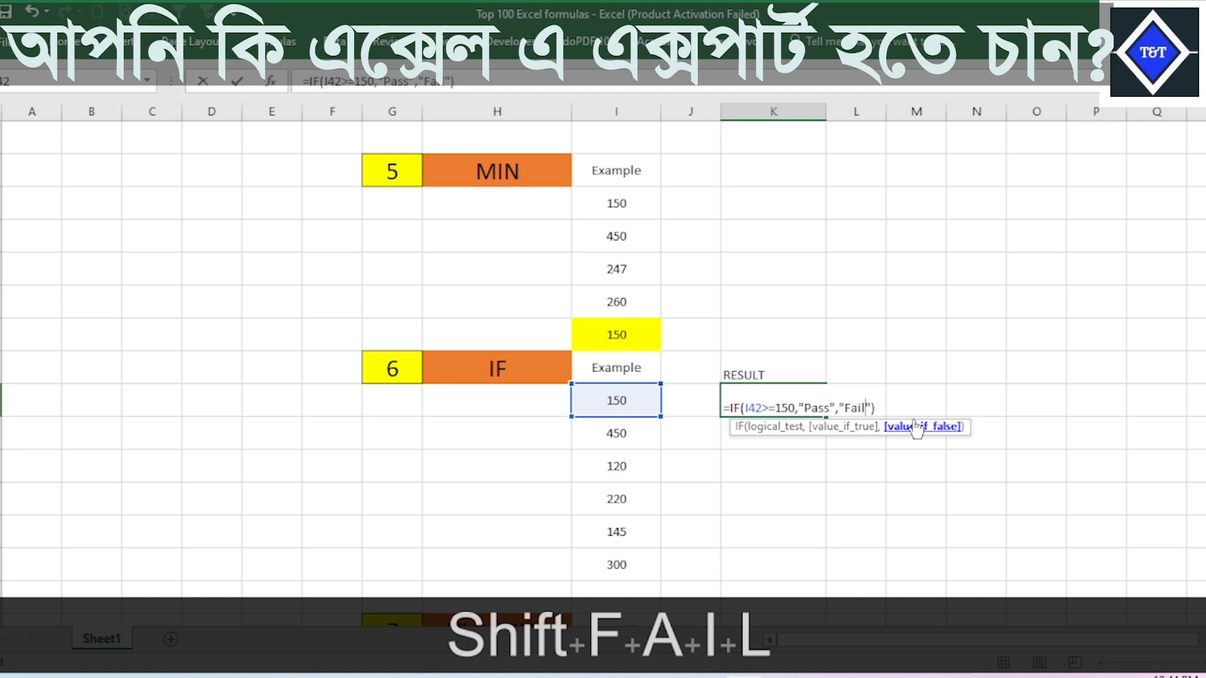
scroll(916, 421, up, 1)
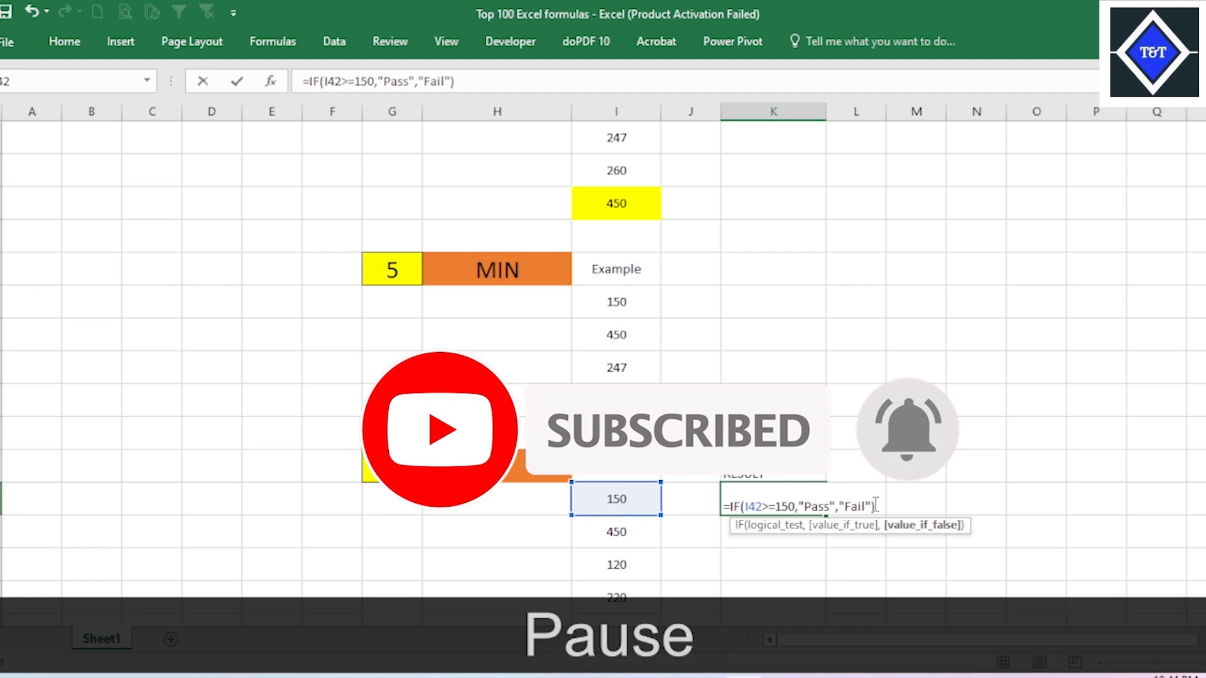
key(Return)
Step: Fill the IF formula from K42 down through K47 and check the formulas in K42 and K44
scroll(860, 489, down, 2)
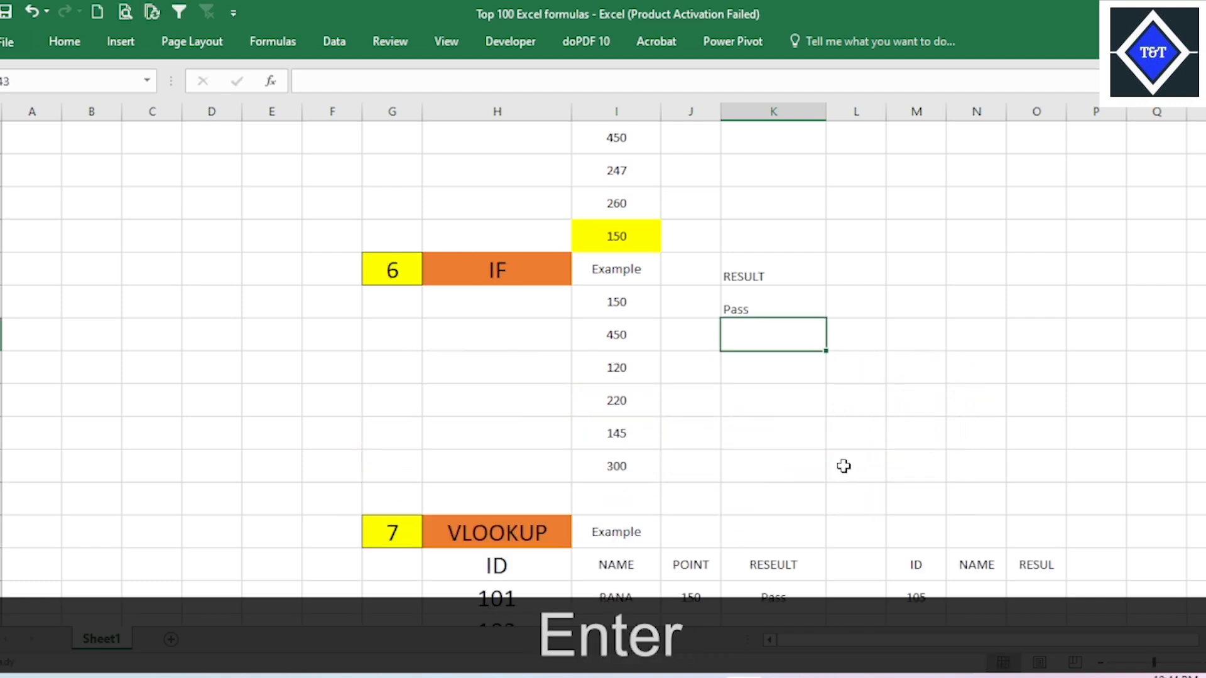
click(785, 309)
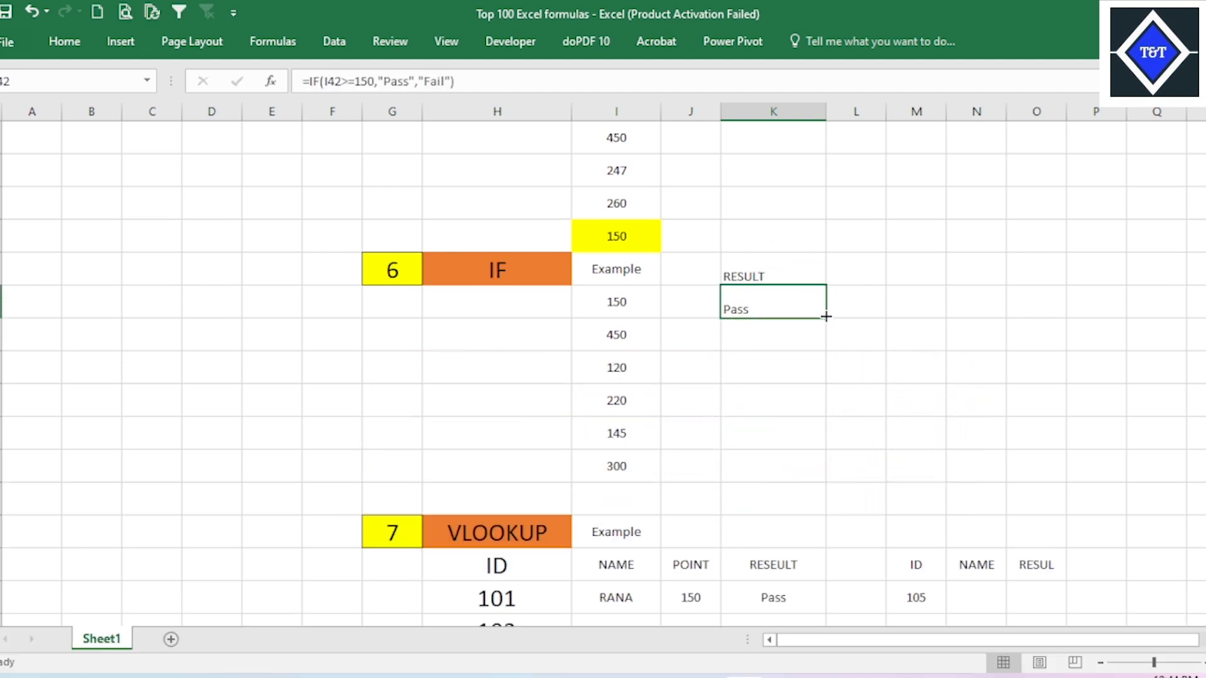
drag(826, 320, 820, 478)
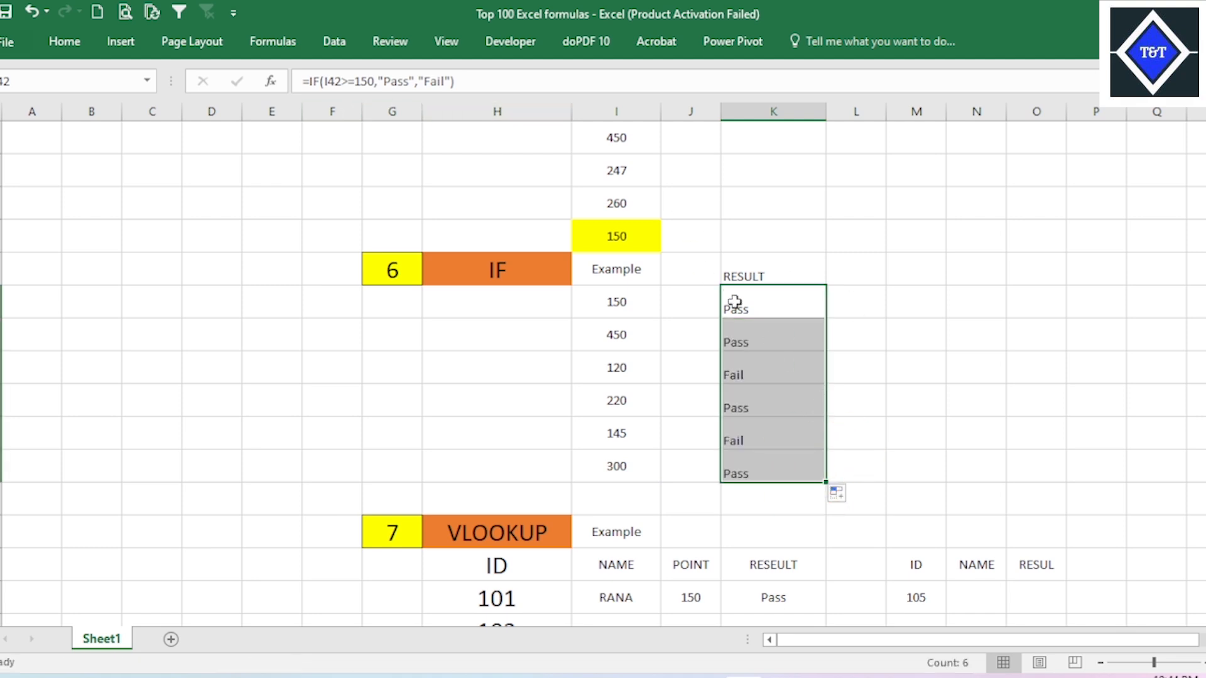
drag(774, 309, 757, 473)
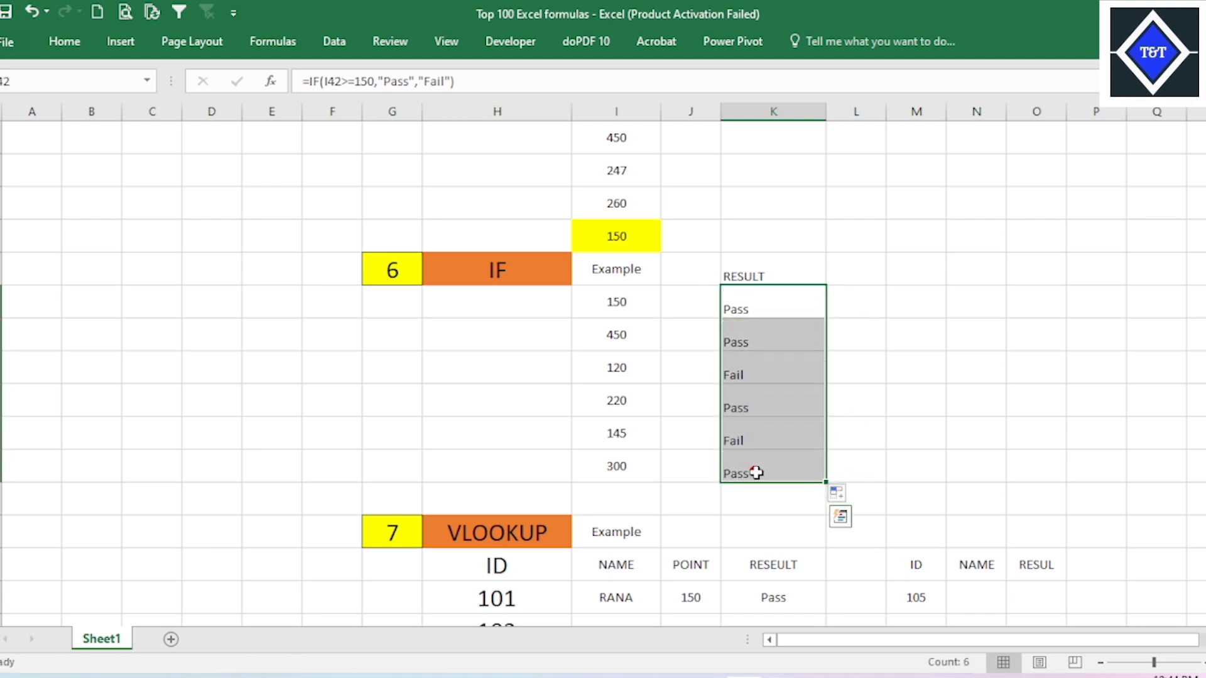
click(752, 308)
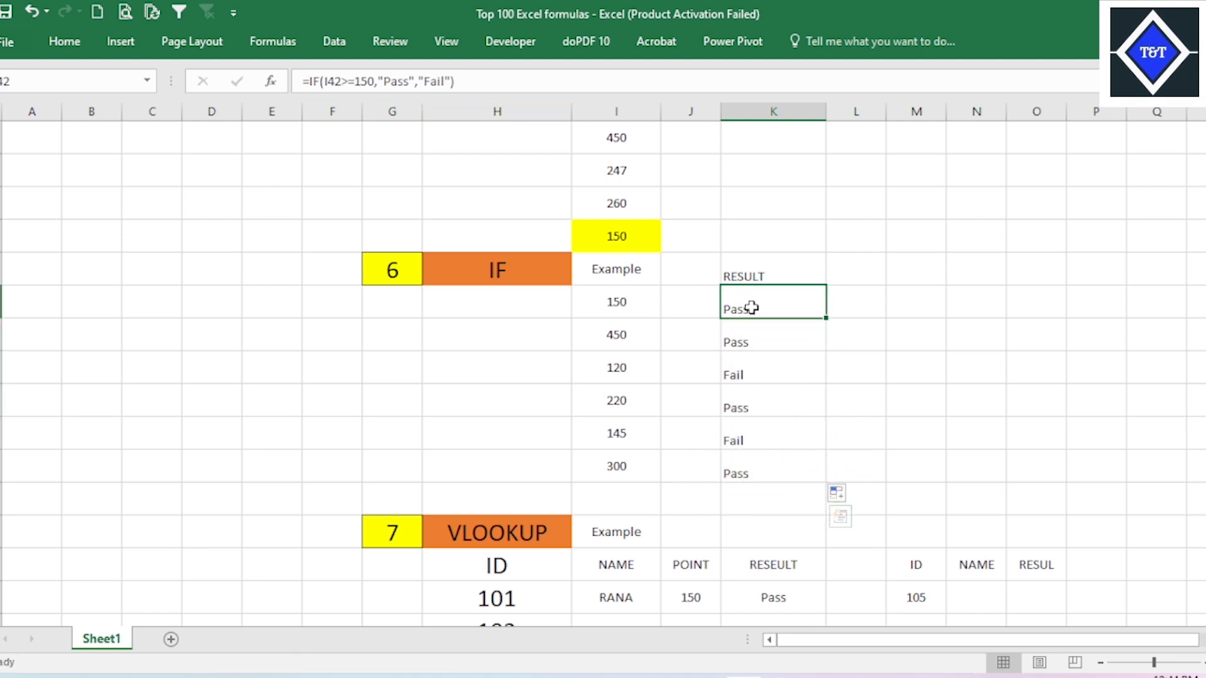
click(403, 82)
click(772, 357)
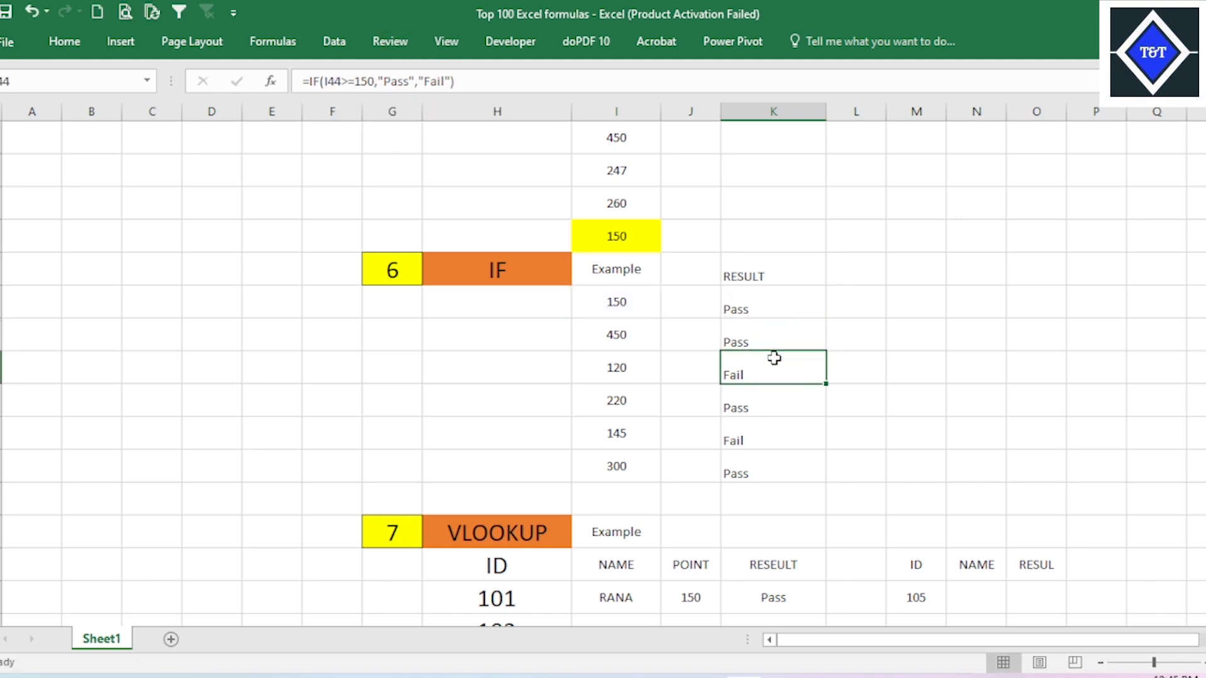
Step: Examine the VLOOKUP example's ID, name, point and result table and the empty lookup cells beside ID 105
scroll(772, 361, up, 2)
scroll(939, 395, down, 1)
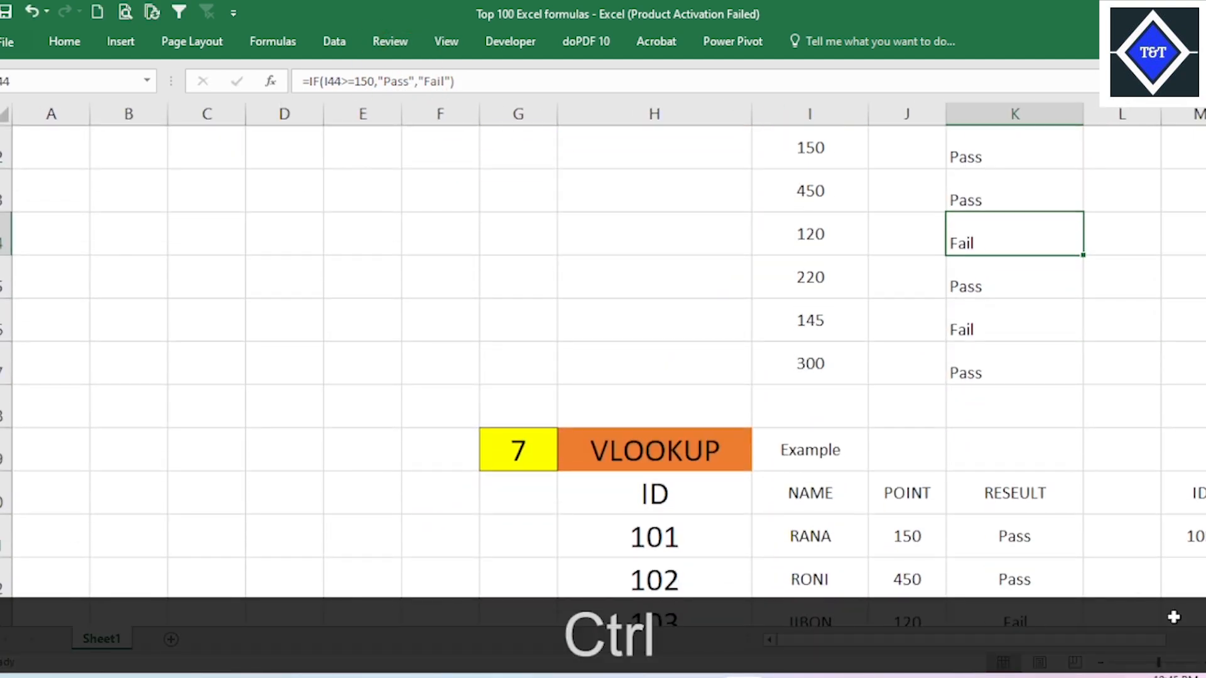
scroll(706, 301, right, 4)
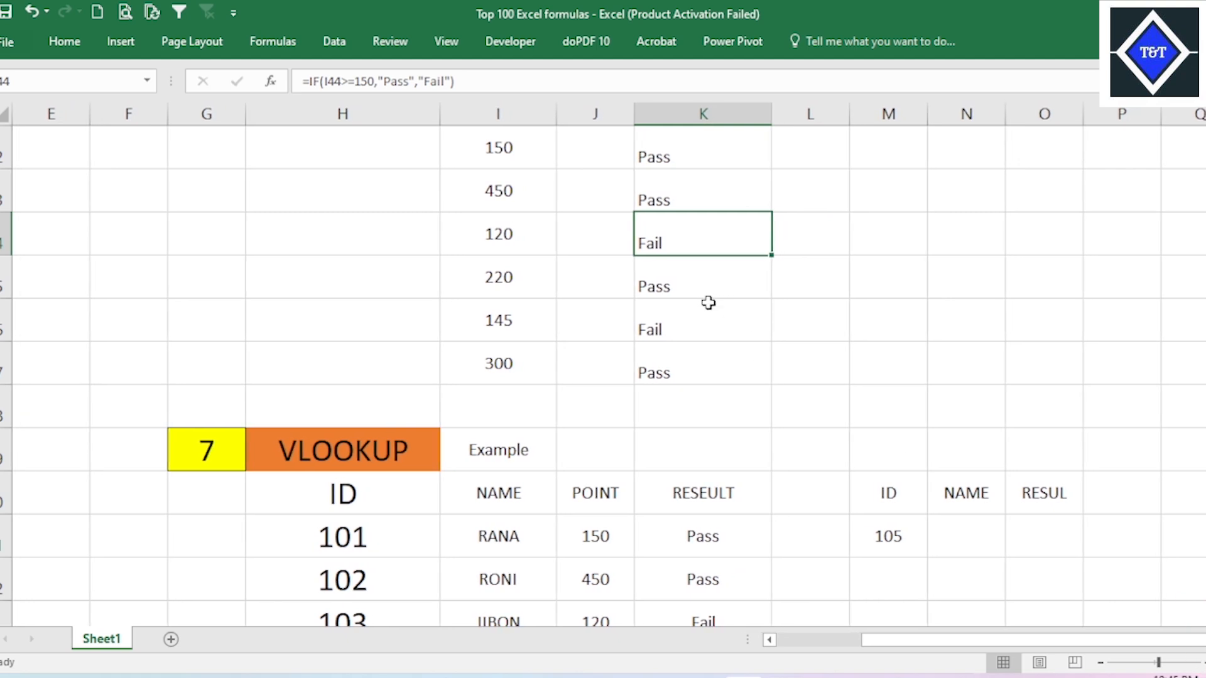
scroll(716, 320, down, 2)
scroll(658, 329, up, 1)
click(365, 321)
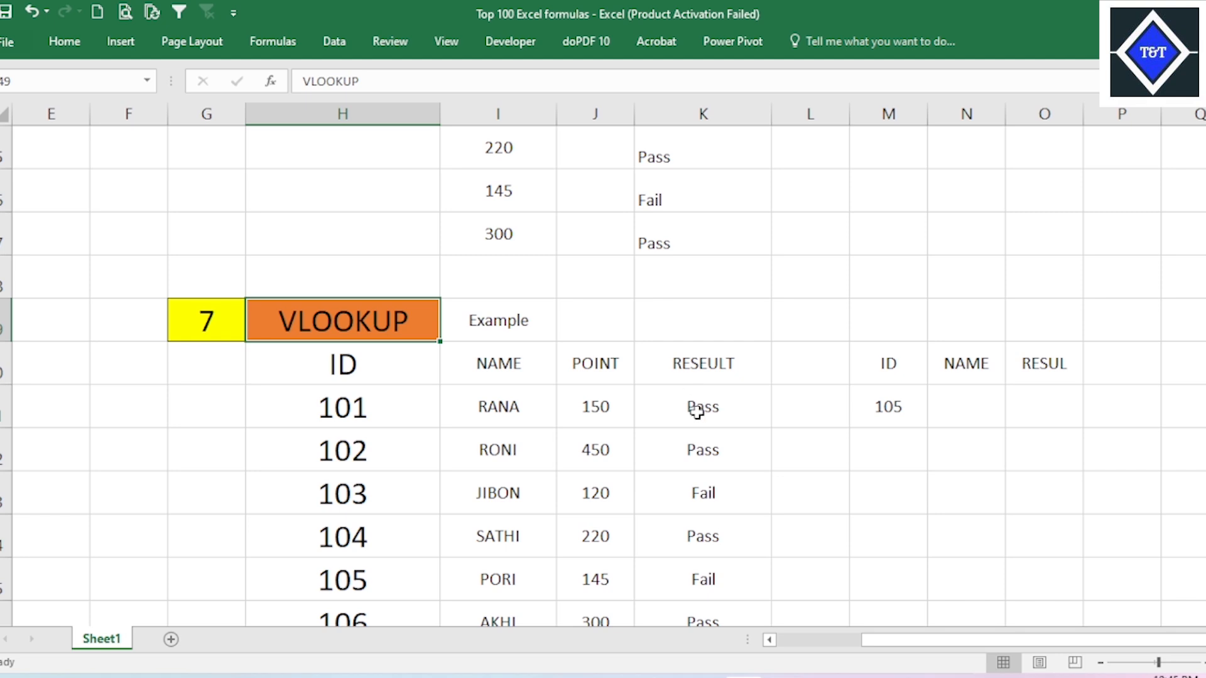
click(910, 417)
click(942, 410)
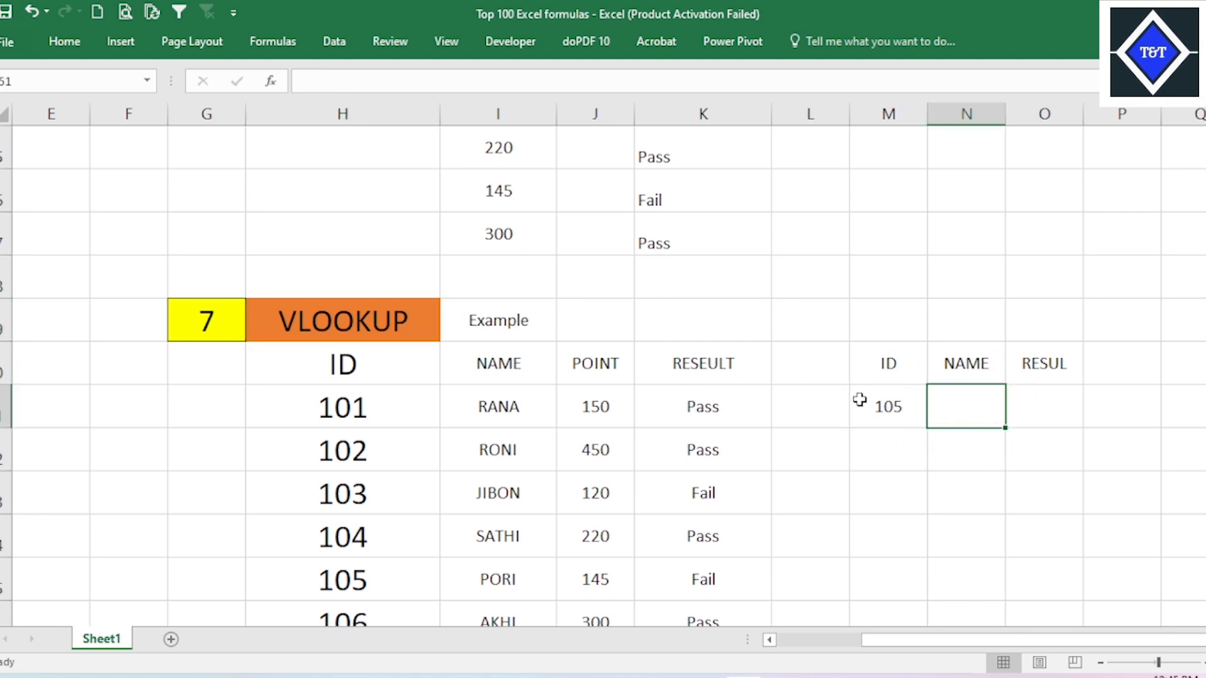
scroll(816, 390, down, 1)
click(735, 272)
click(695, 365)
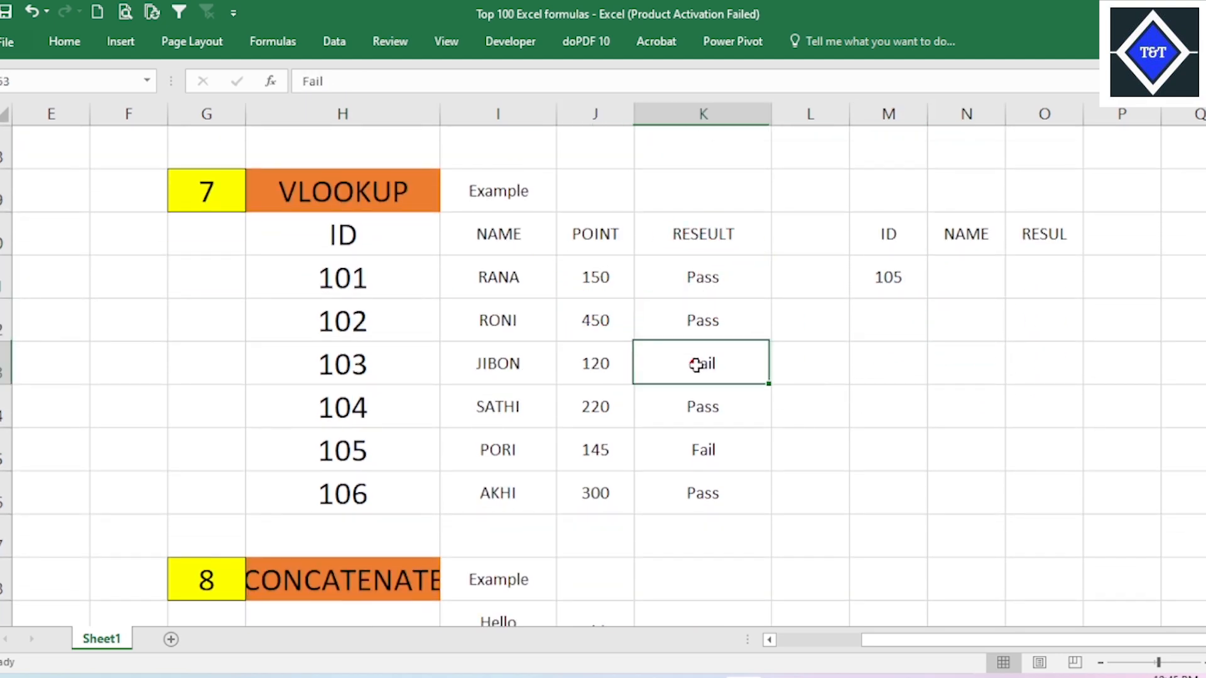
click(939, 284)
click(1068, 281)
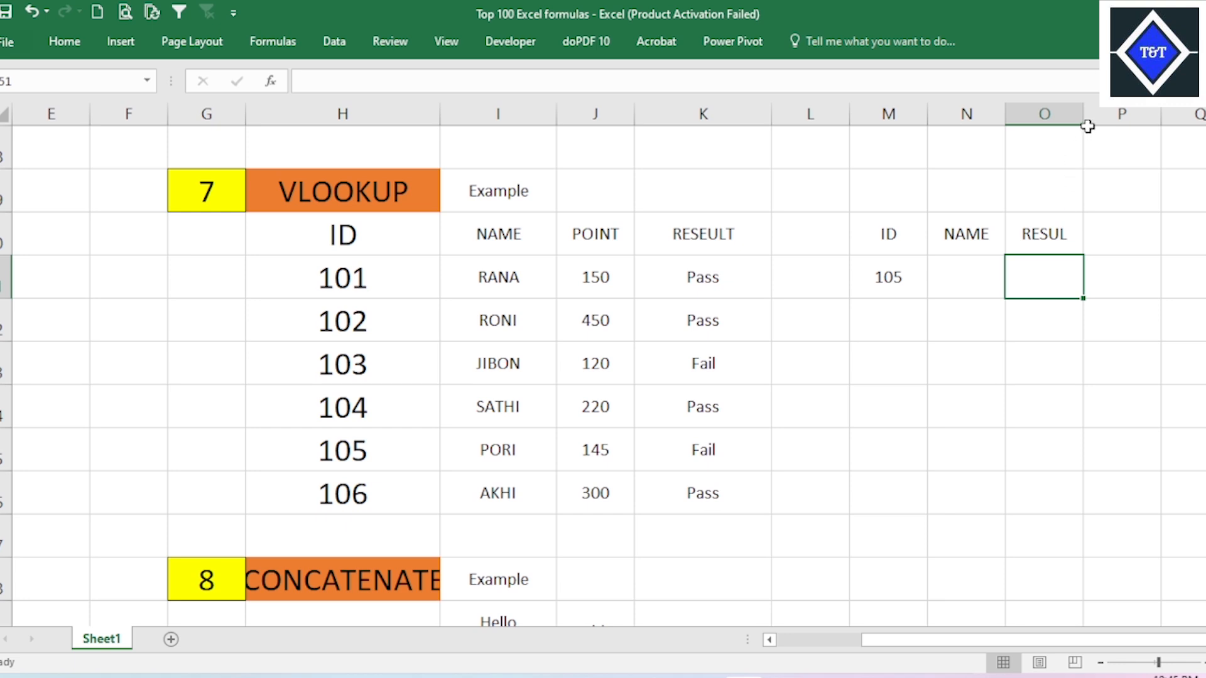
Step: Widen column O slightly and correct the header in O50 to RESULT
drag(1087, 126, 1094, 126)
click(1080, 246)
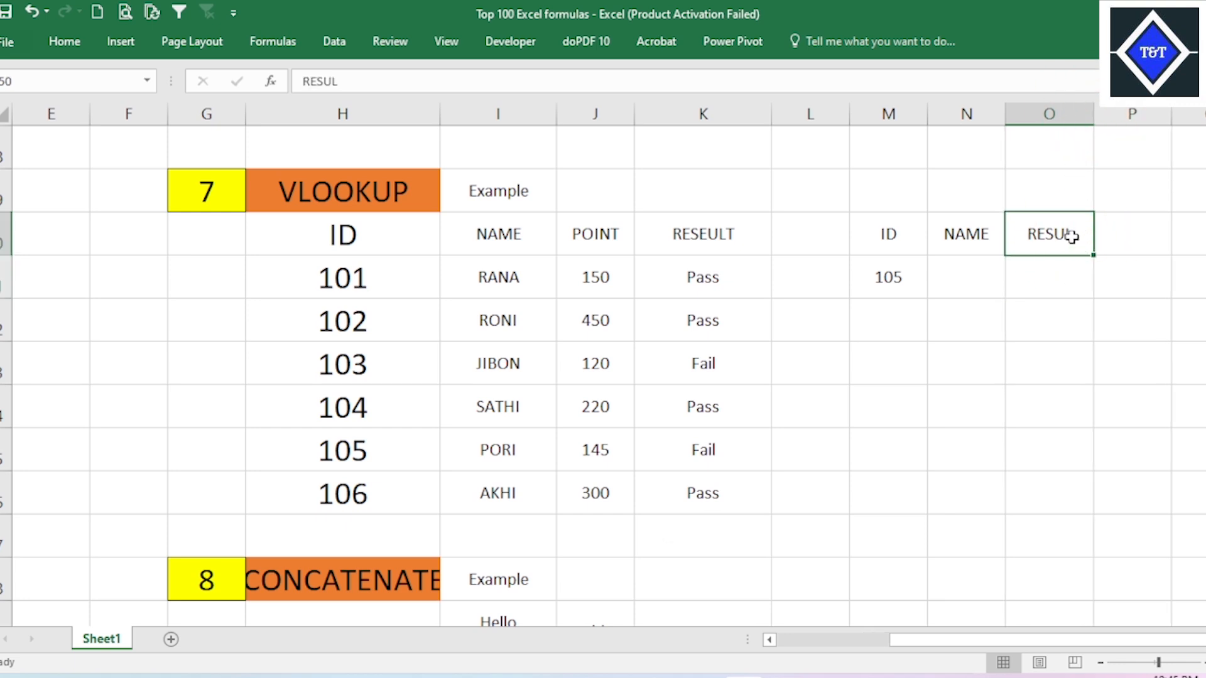
double_click(1088, 244)
text(T)
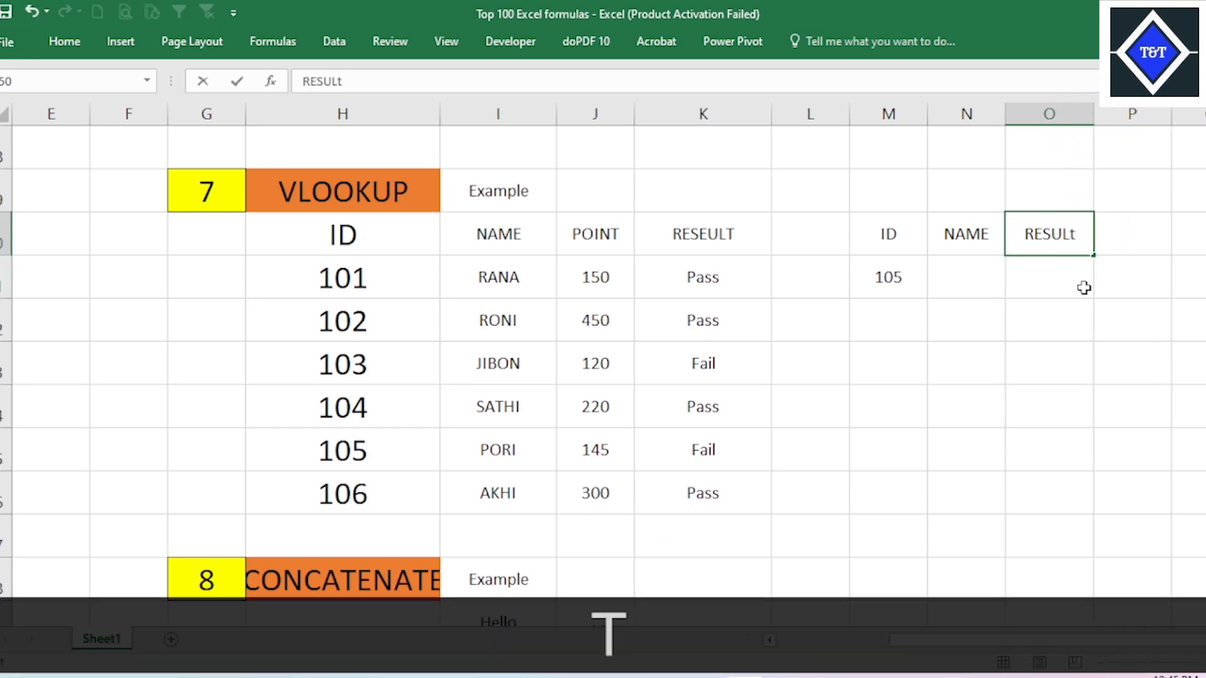
key(BackSpace)
key(Caps_Lock)
text(T)
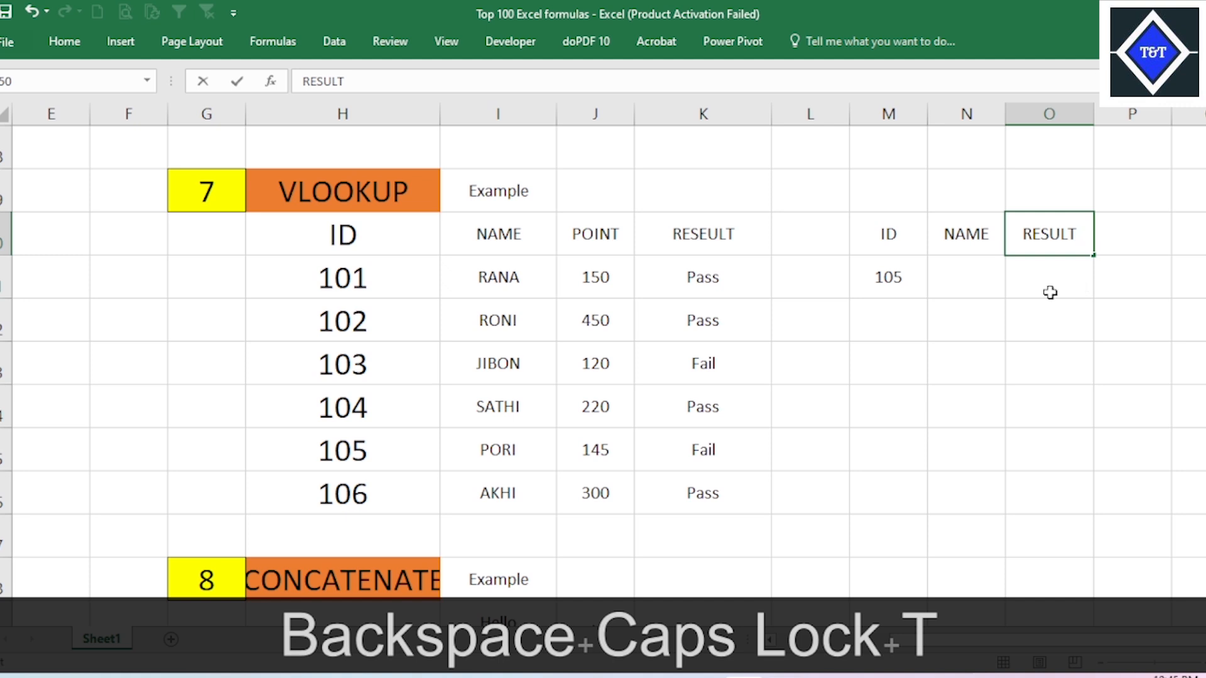
click(1050, 292)
click(960, 236)
click(899, 267)
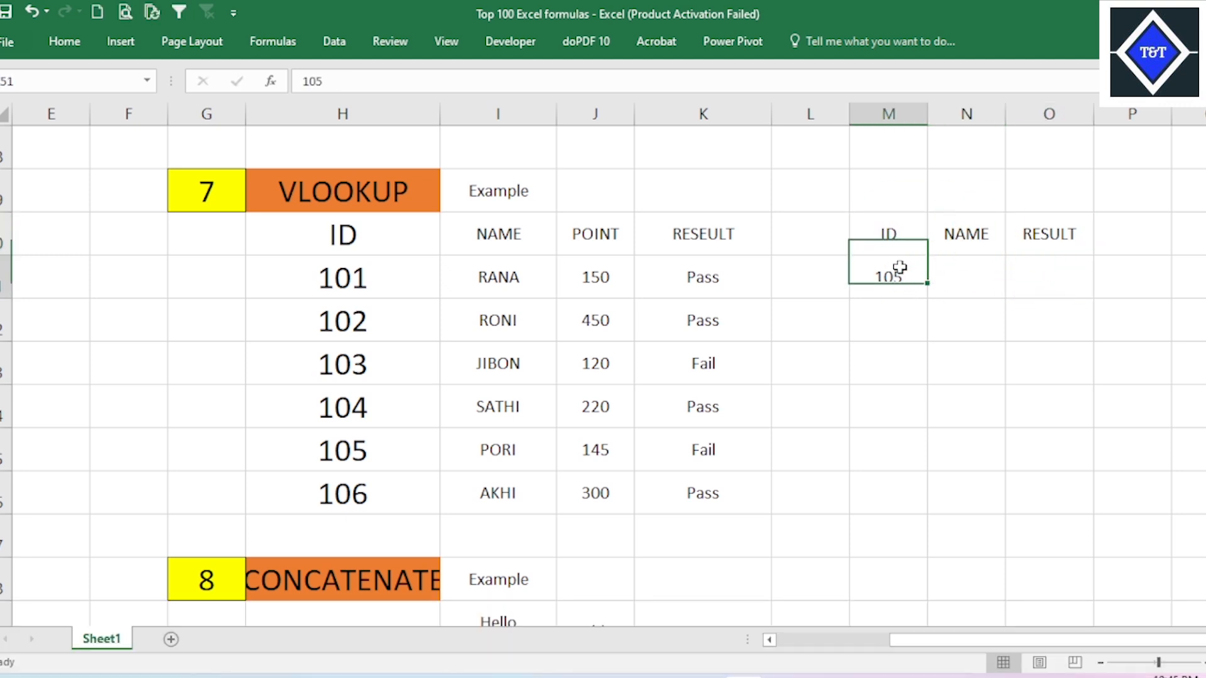
click(965, 279)
click(972, 234)
click(1036, 271)
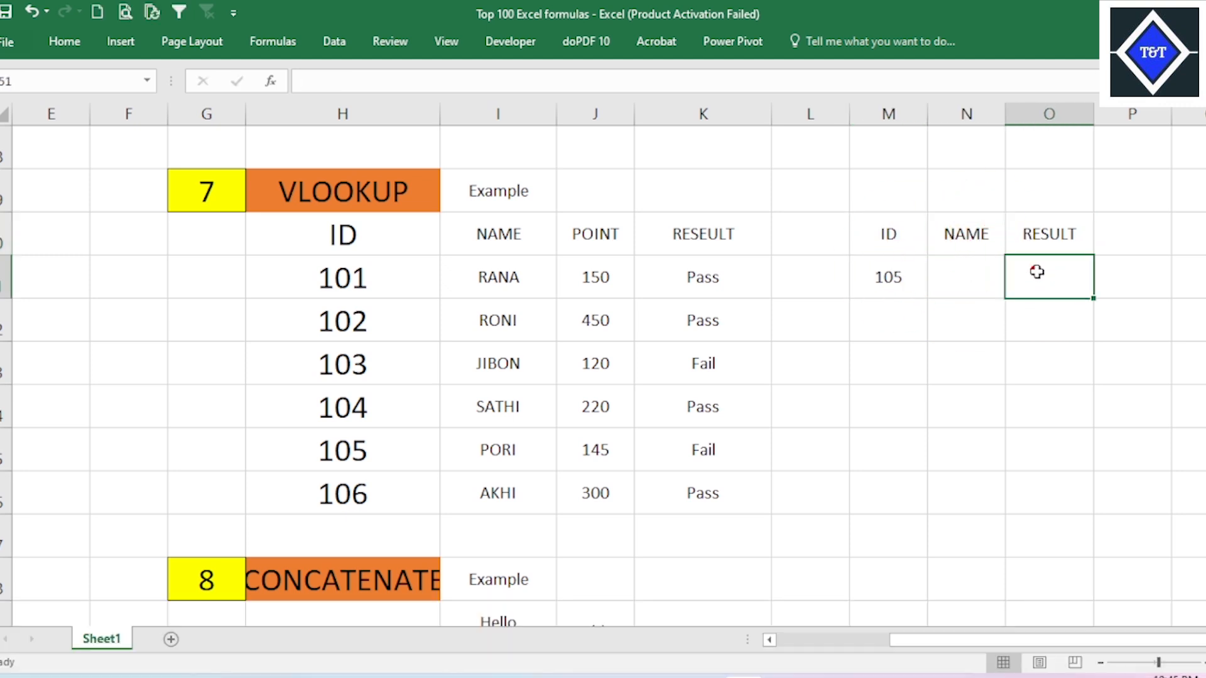
click(960, 271)
click(1028, 278)
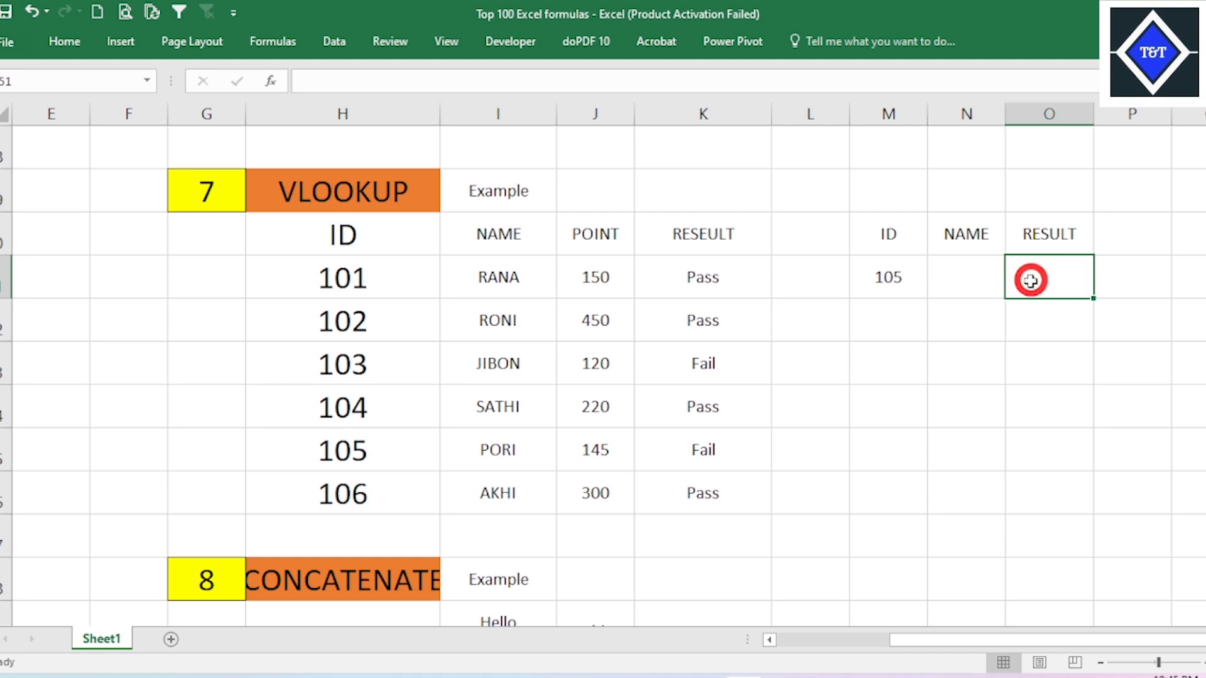
click(956, 277)
text(=)
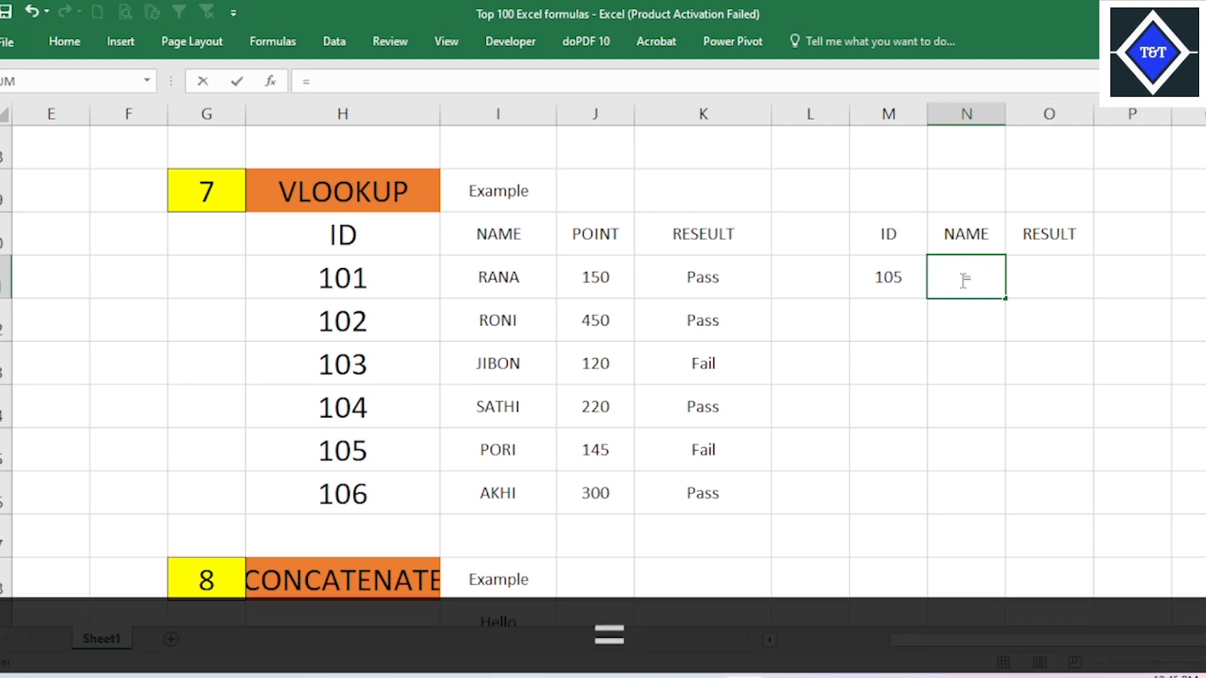
text(VL)
key(Tab)
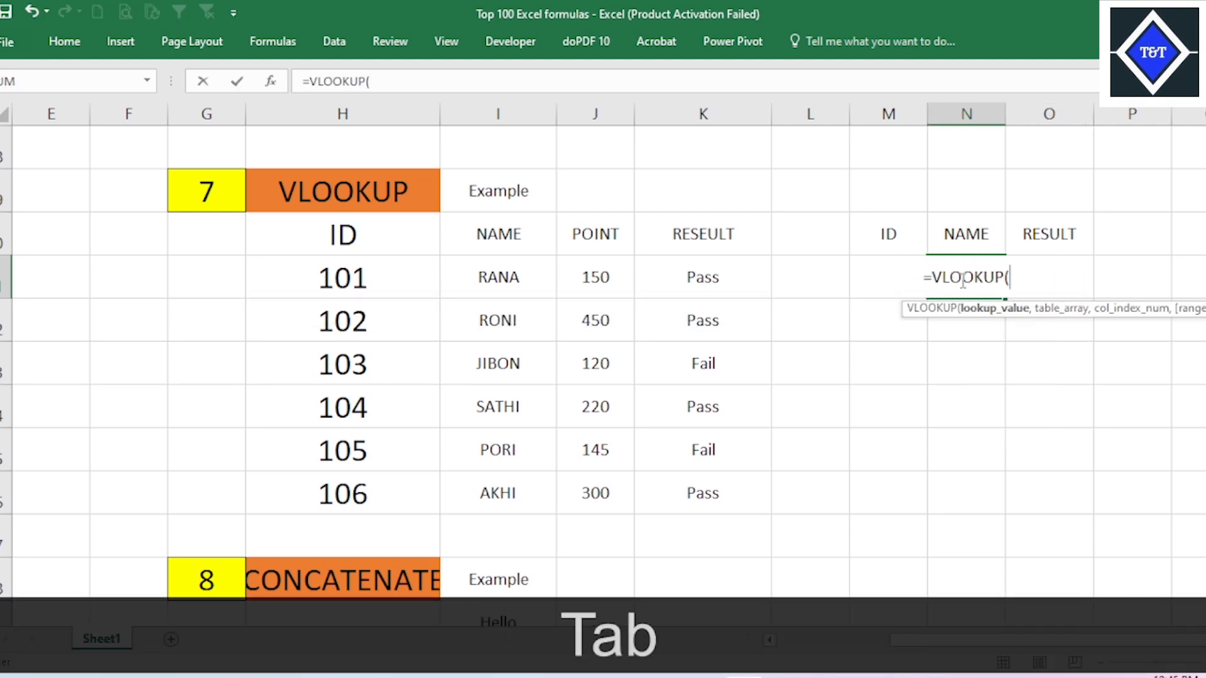
click(885, 280)
click(1024, 279)
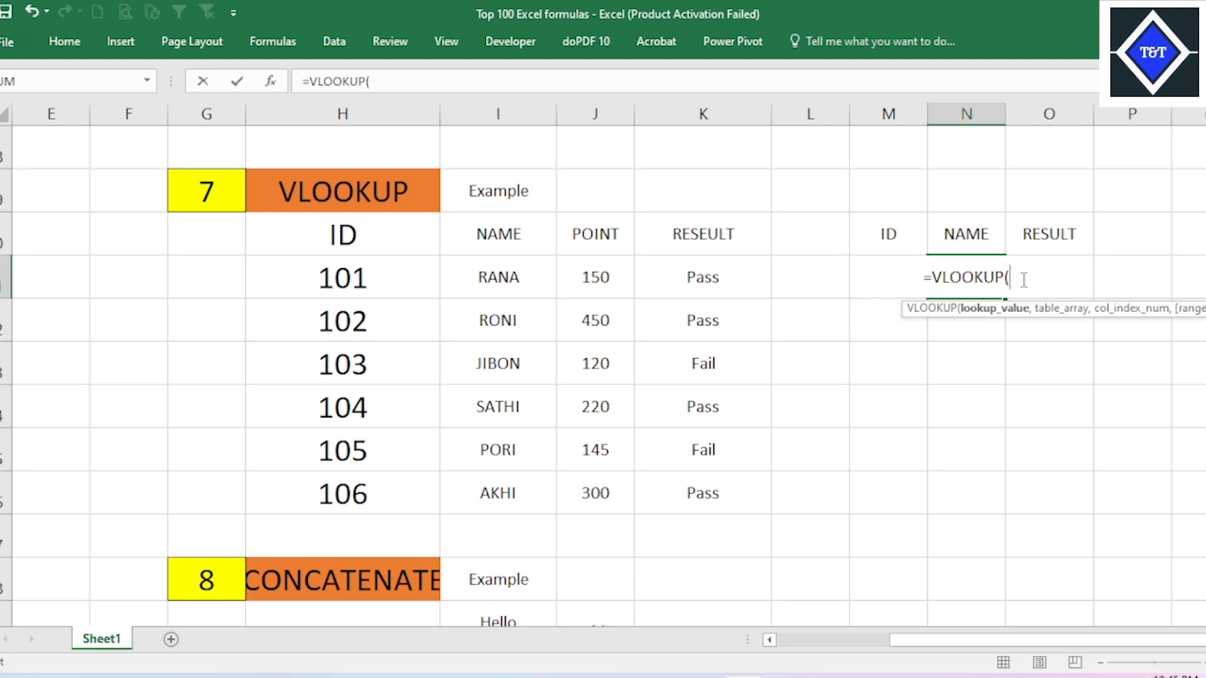
key(Escape)
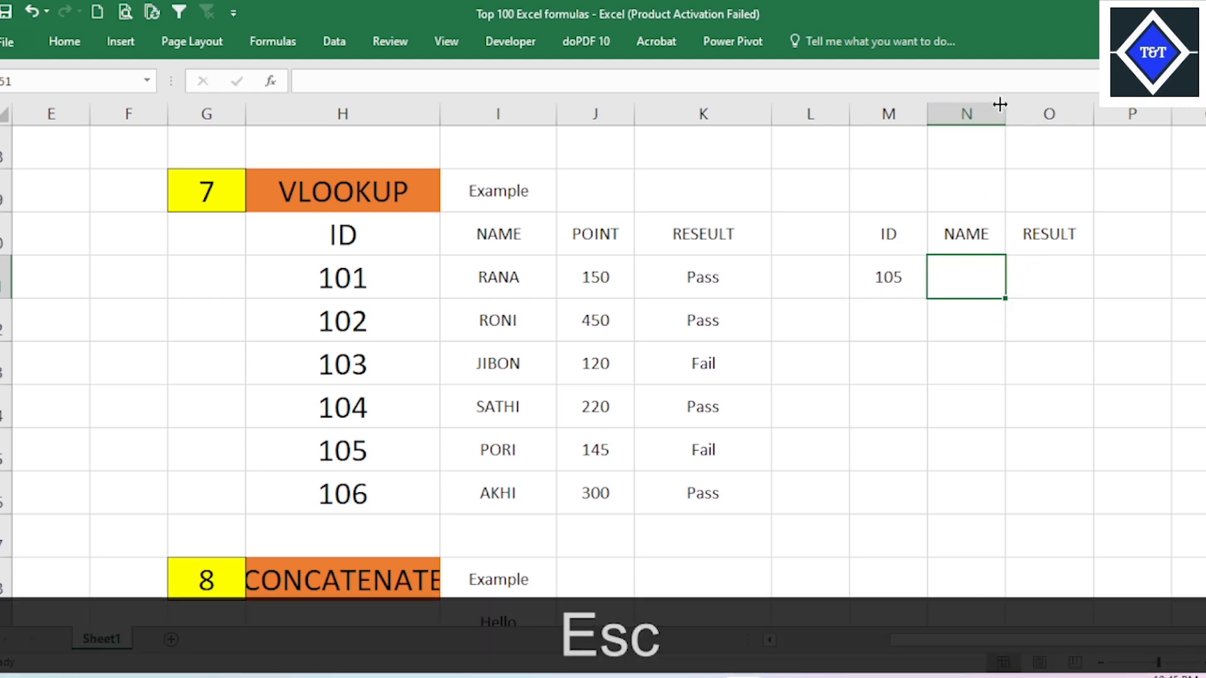
Step: Widen columns N and O to make room for the lookup formulas under NAME and RESULT
drag(1009, 113, 1114, 116)
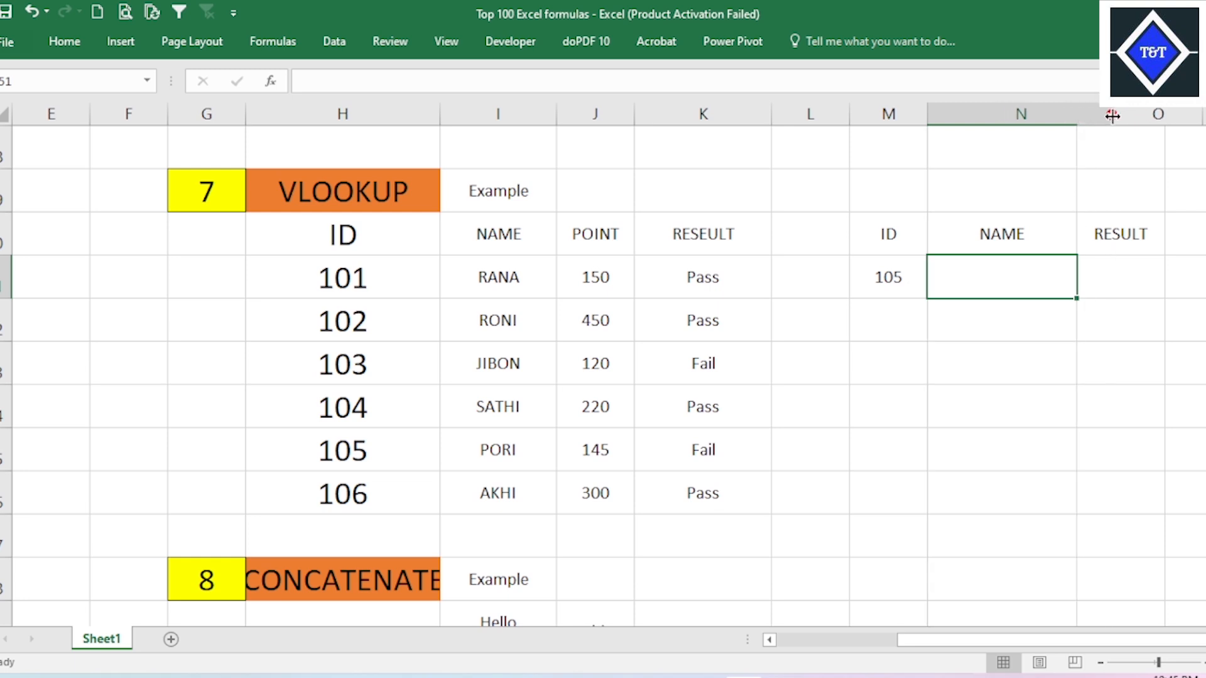
click(1130, 269)
drag(1199, 114, 1205, 115)
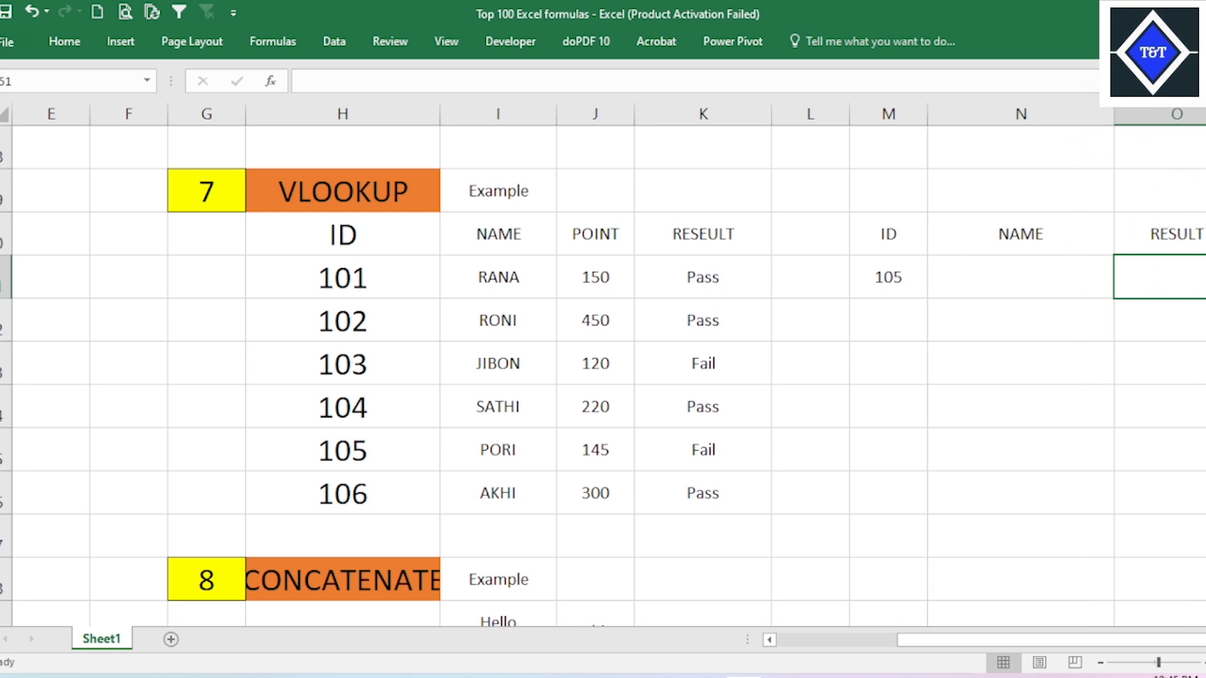
scroll(1063, 134, right, 2)
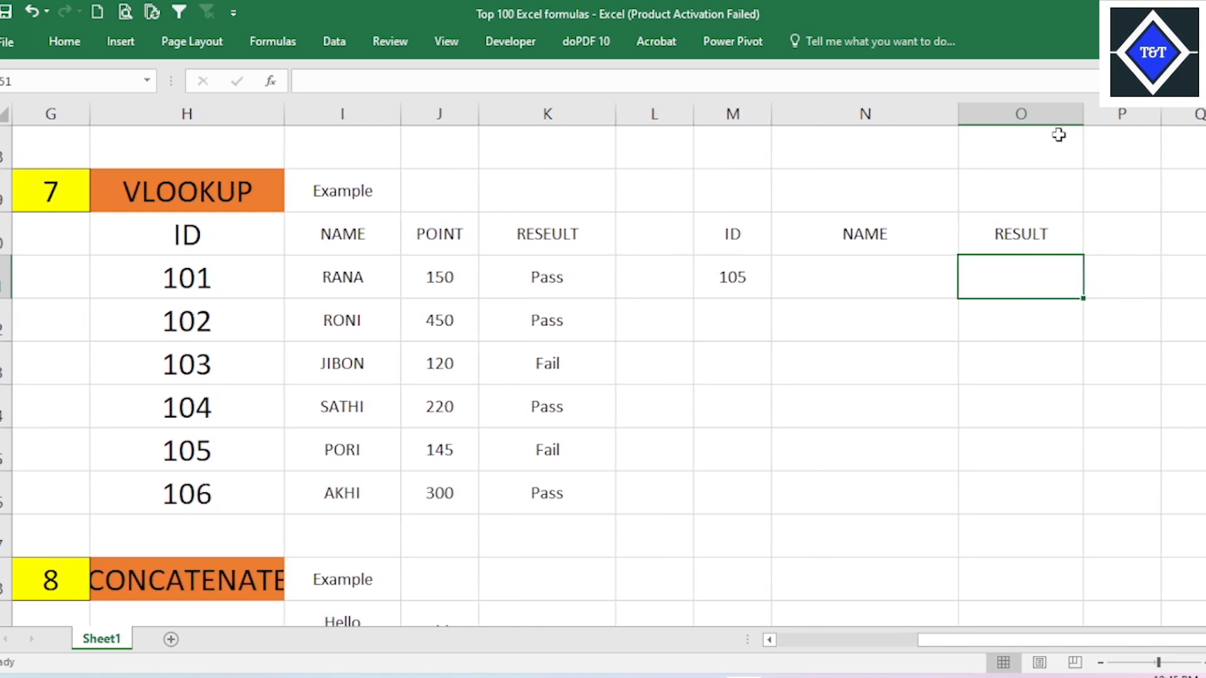
drag(1076, 114, 1119, 115)
drag(959, 113, 994, 114)
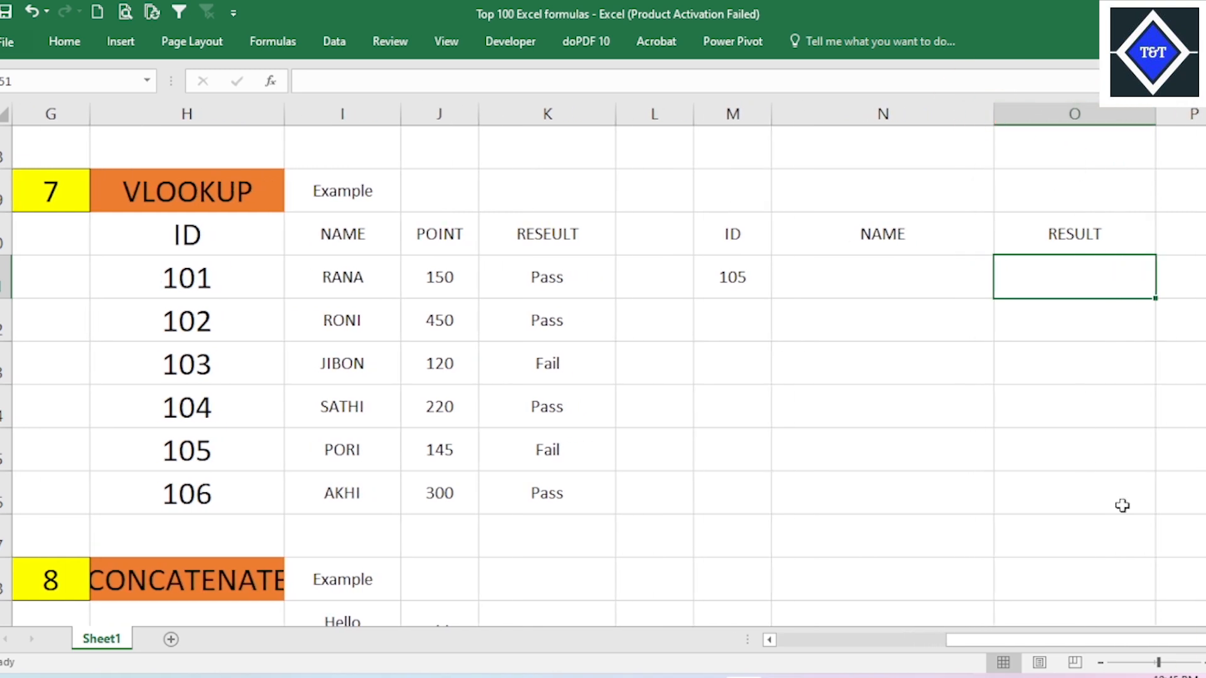
Step: Narrow columns M and L so the source table and the lookup cells fit on screen together
drag(775, 113, 739, 113)
click(873, 276)
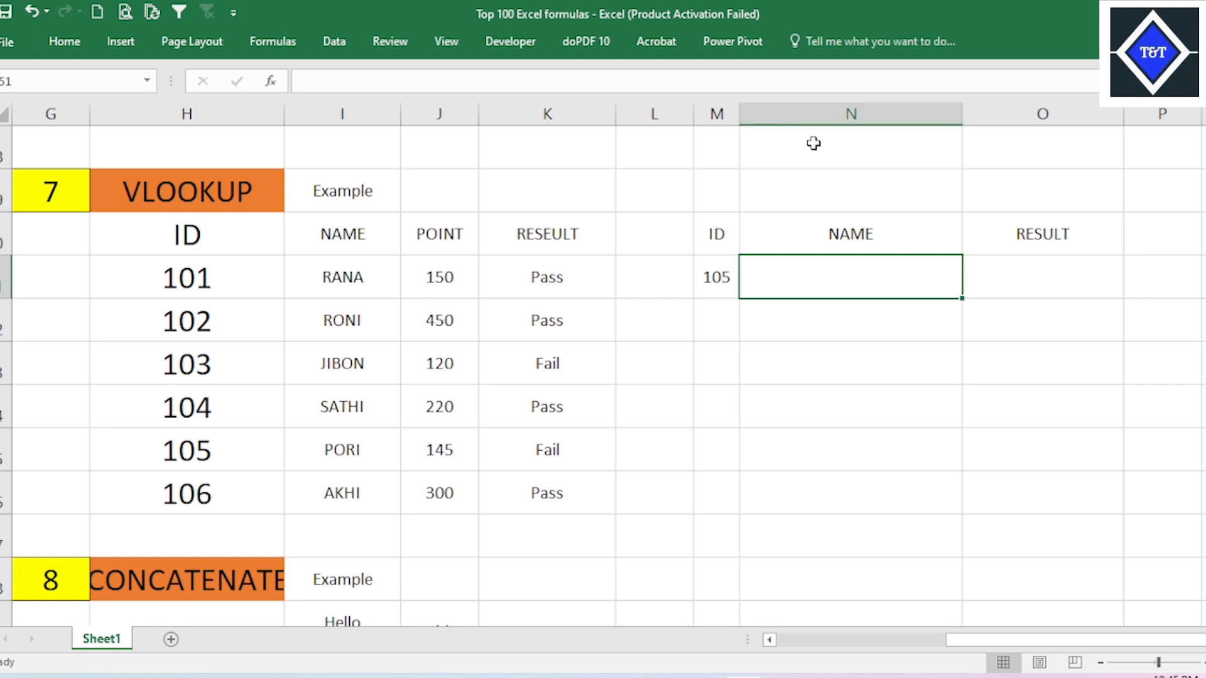
drag(691, 107, 659, 108)
drag(1118, 639, 1089, 648)
click(942, 355)
Step: Start a VLOOKUP formula in N51 with M51 as the lookup value and H51:K56 as the table array
click(917, 270)
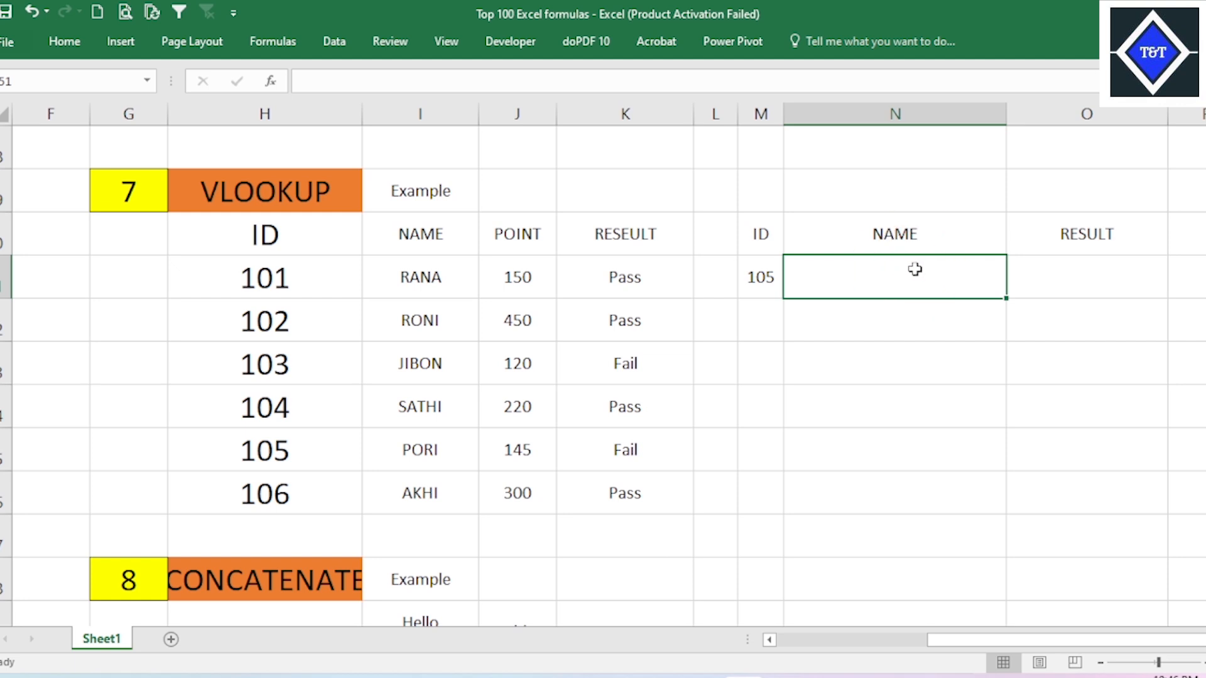
text(=VL)
key(Tab)
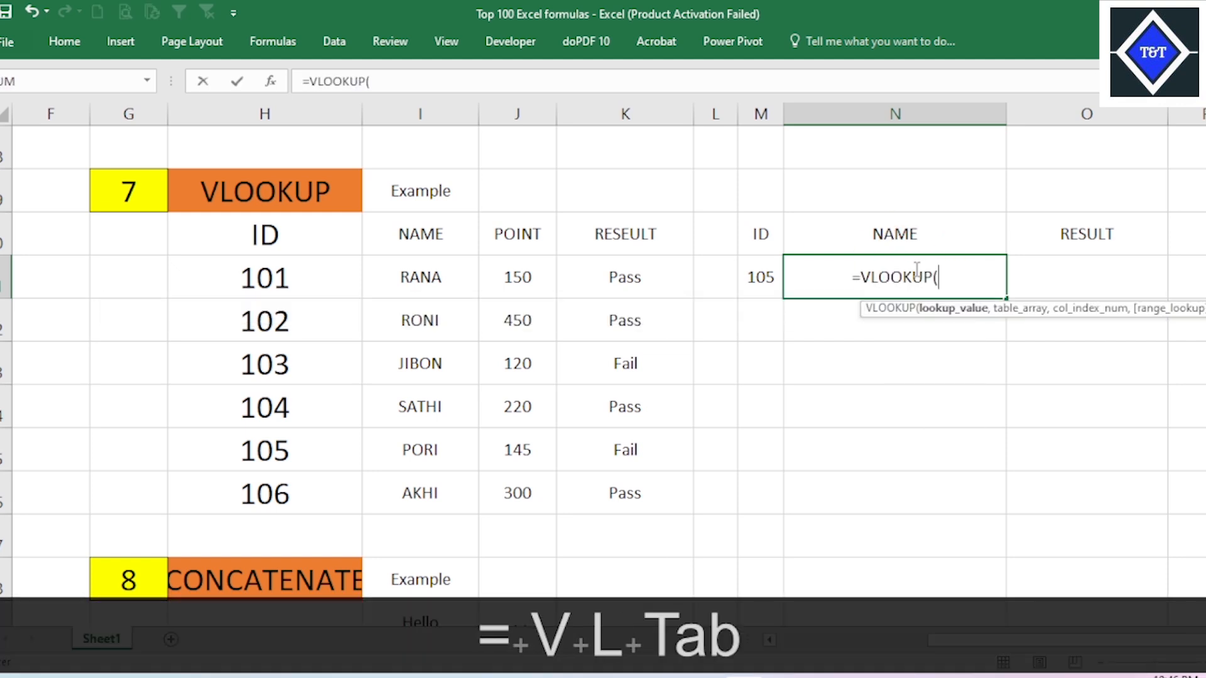
click(758, 277)
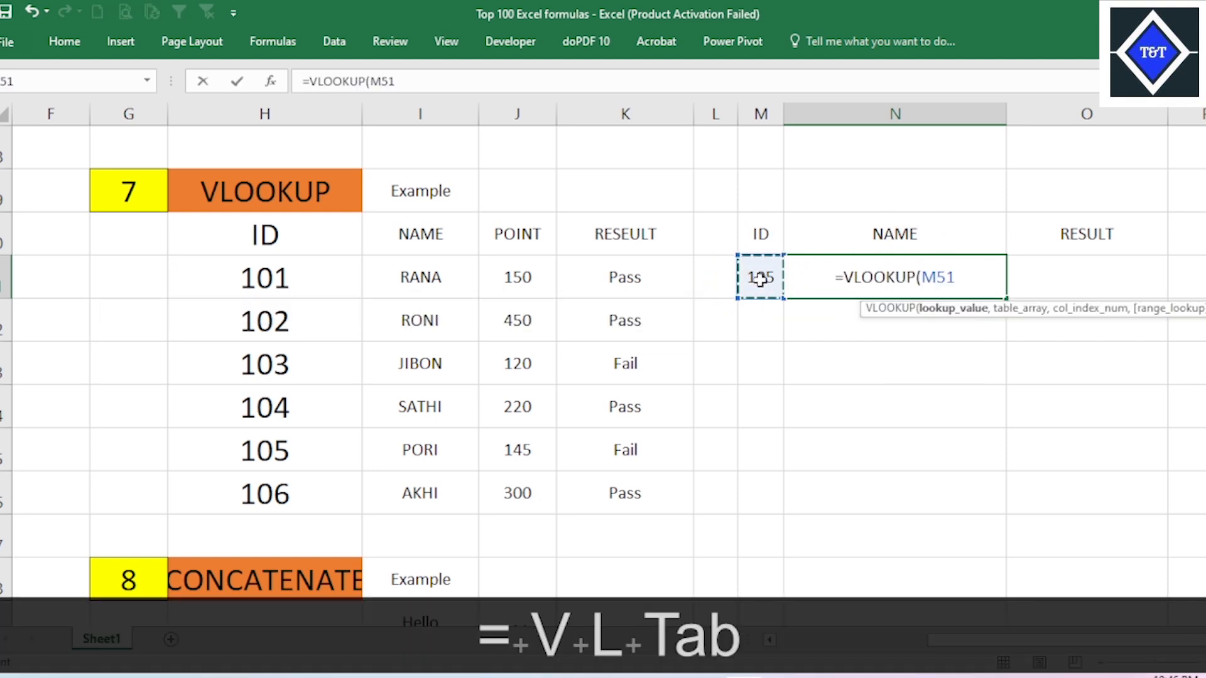
text(,)
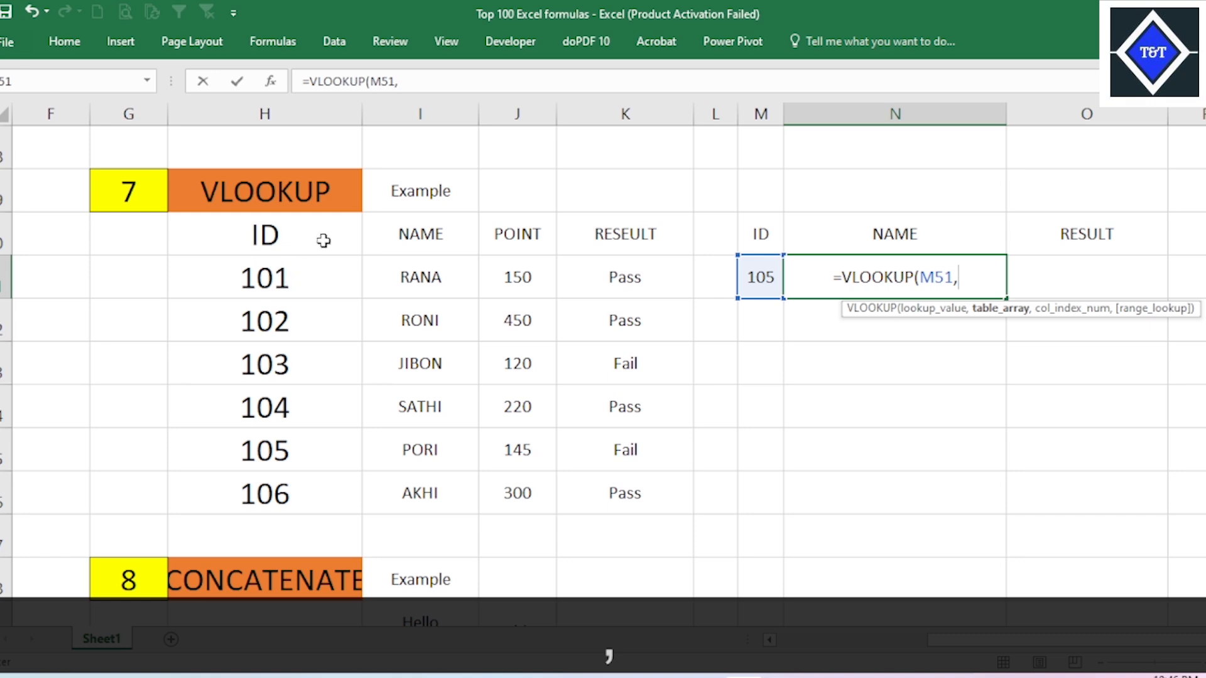
drag(304, 264, 624, 503)
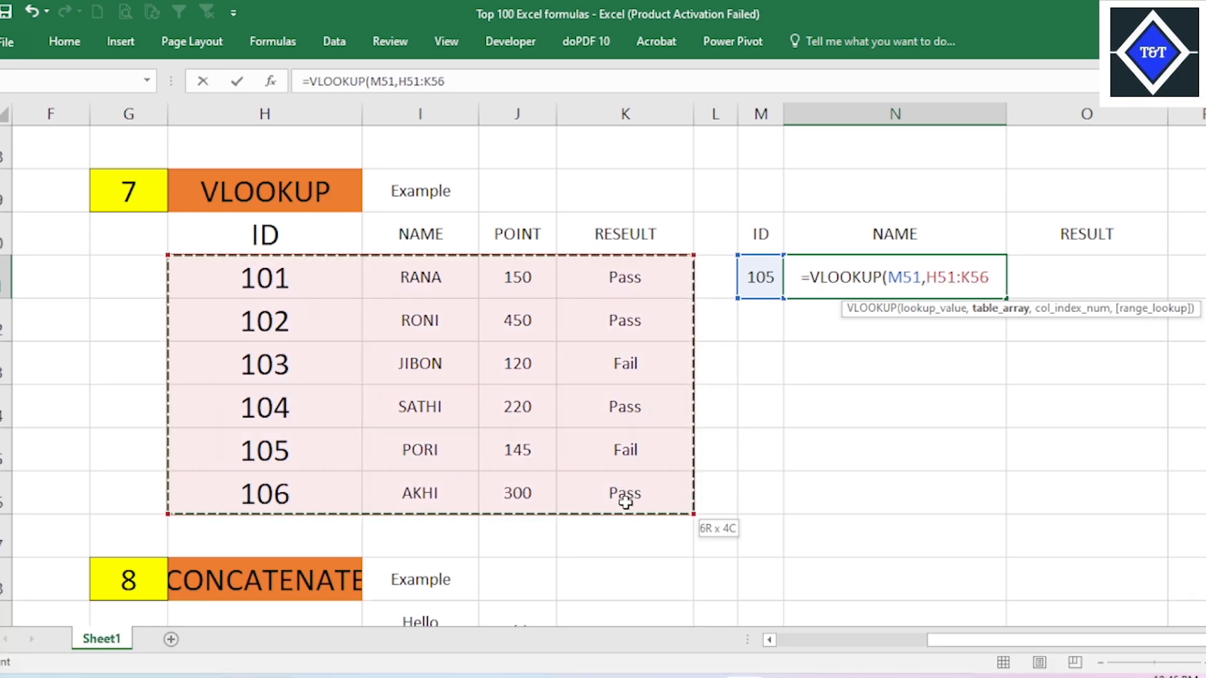
text(,)
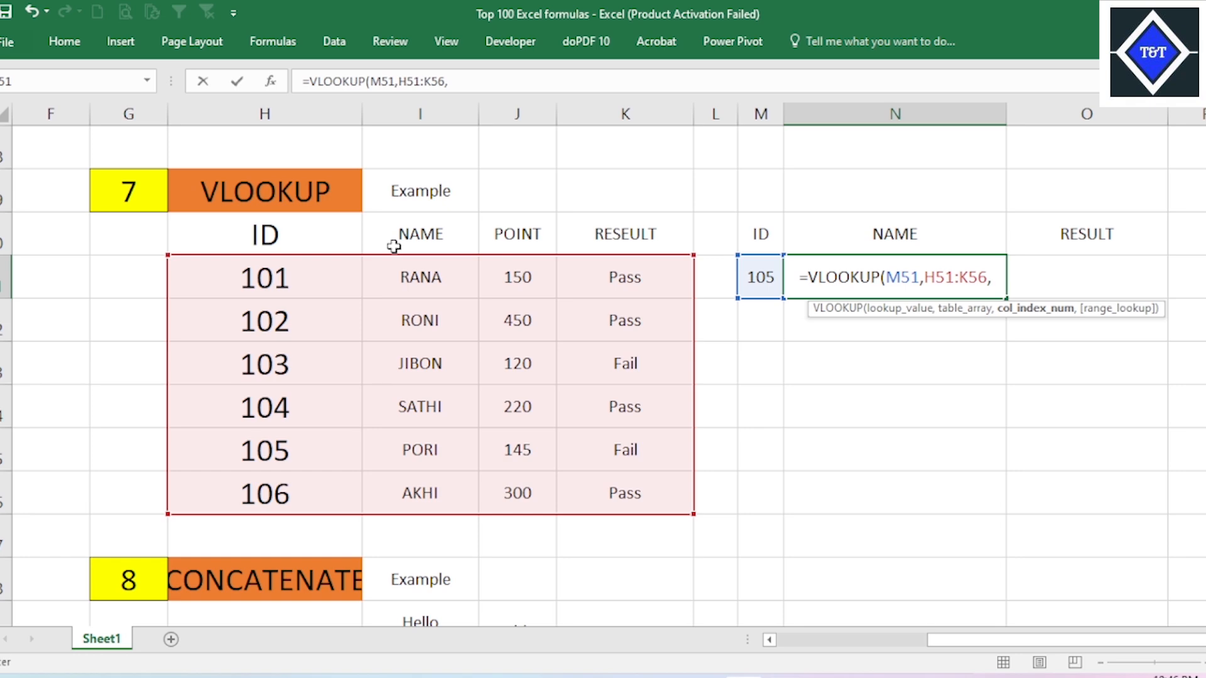
Step: Set column index 2 and exact match, and enter the finished formula =VLOOKUP(M51,H51:K56,2,FALSE) in N51
text(,)
key(BackSpace)
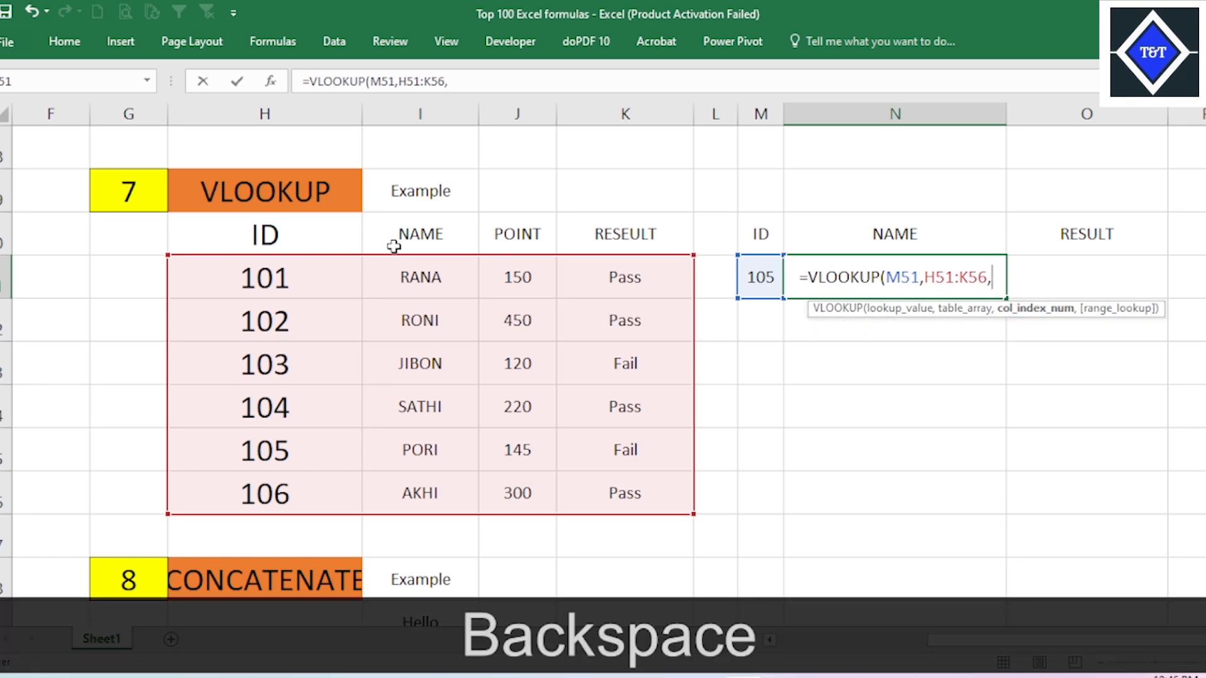
text(2)
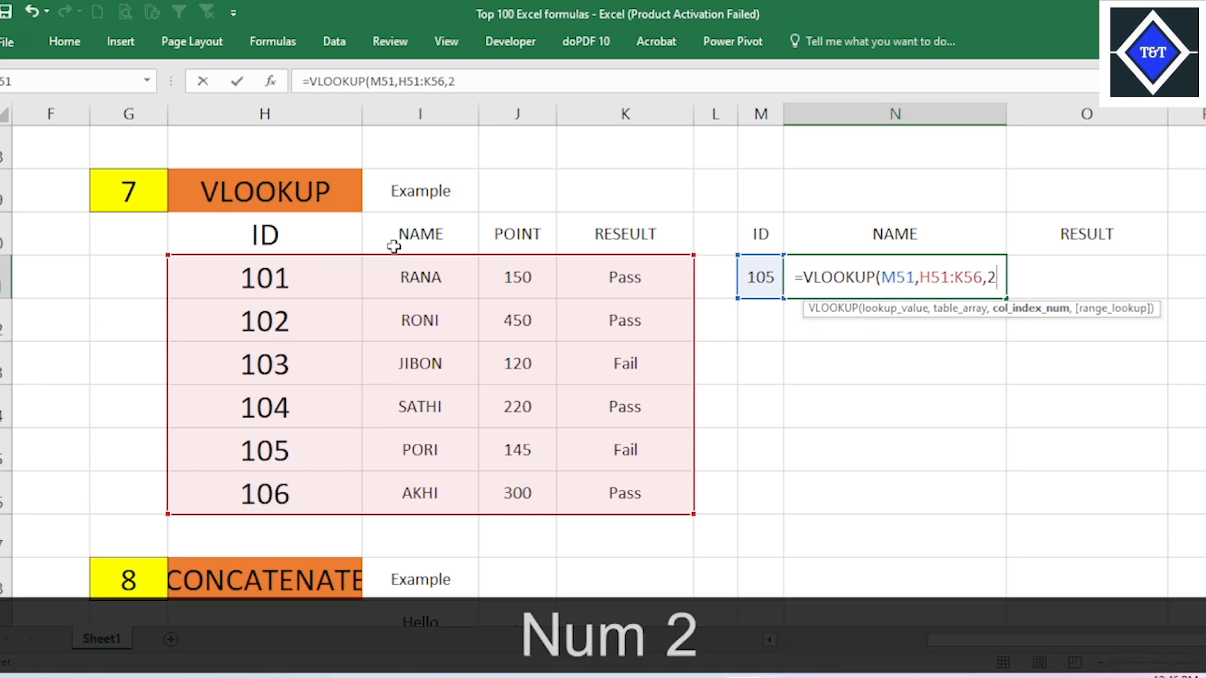
text(,)
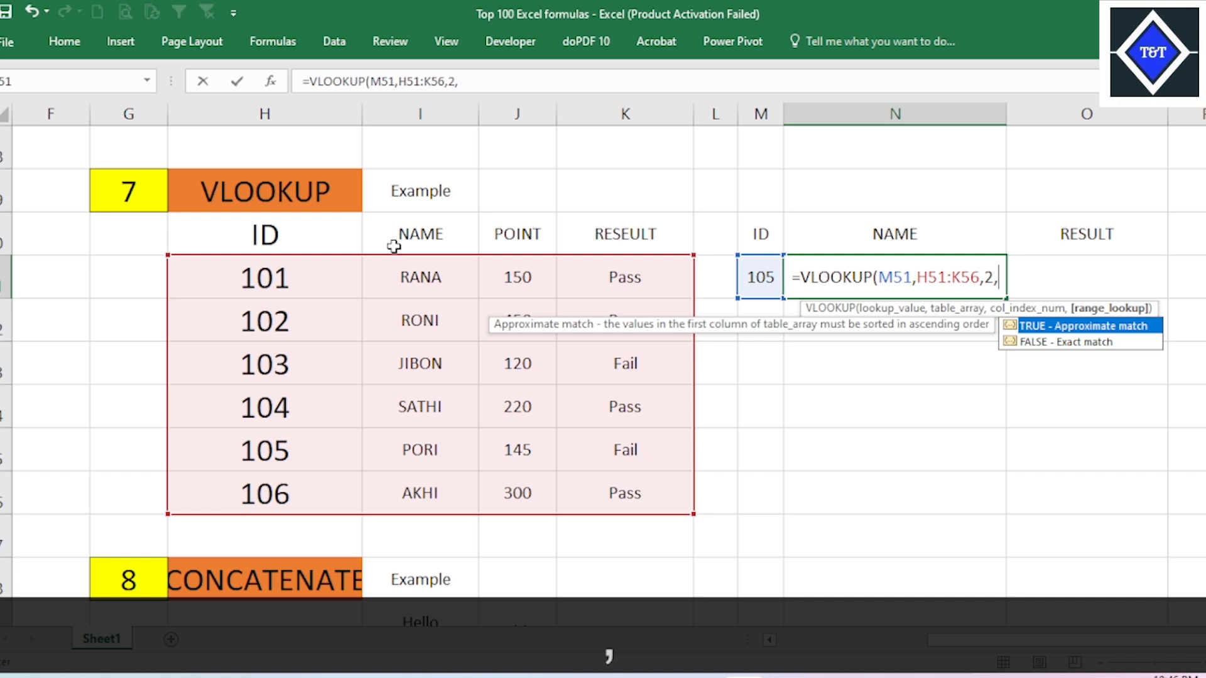
key(Down)
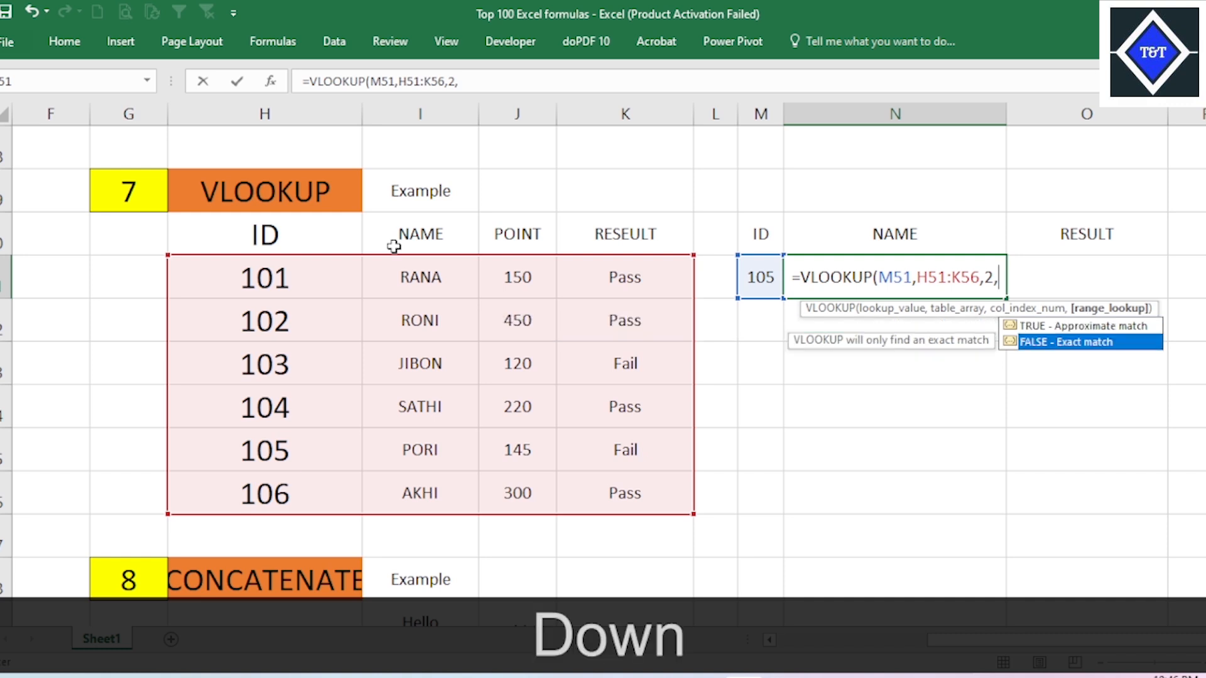
key(Tab)
text())
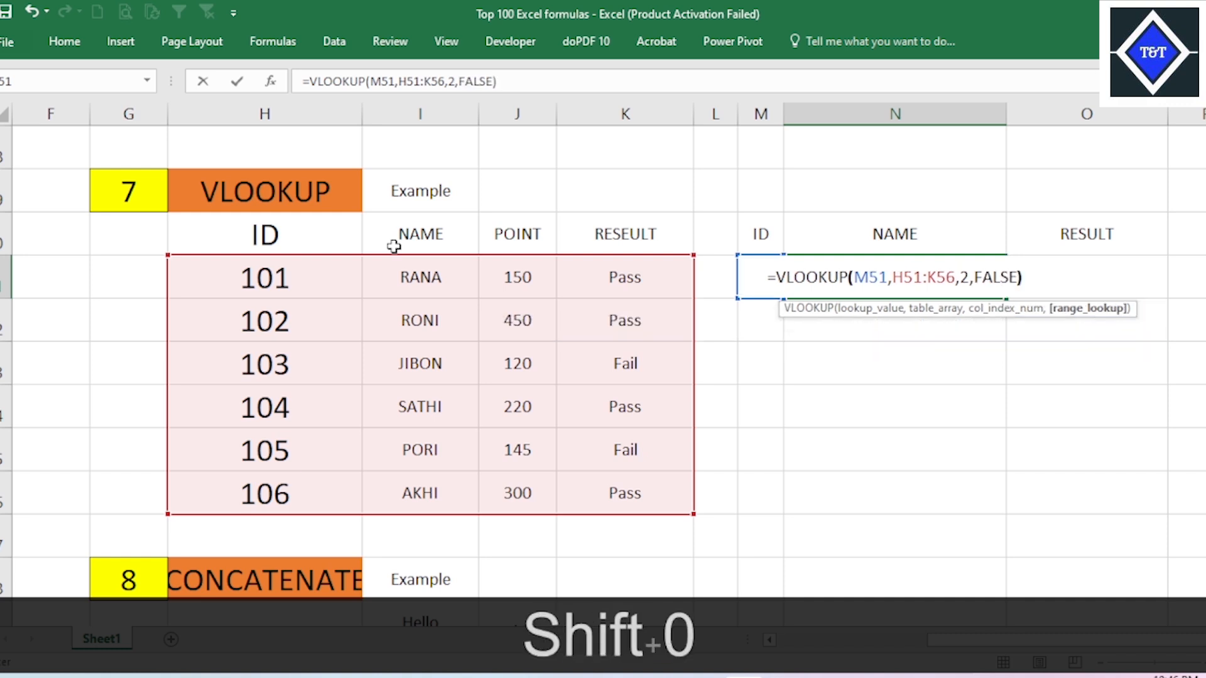
key(Return)
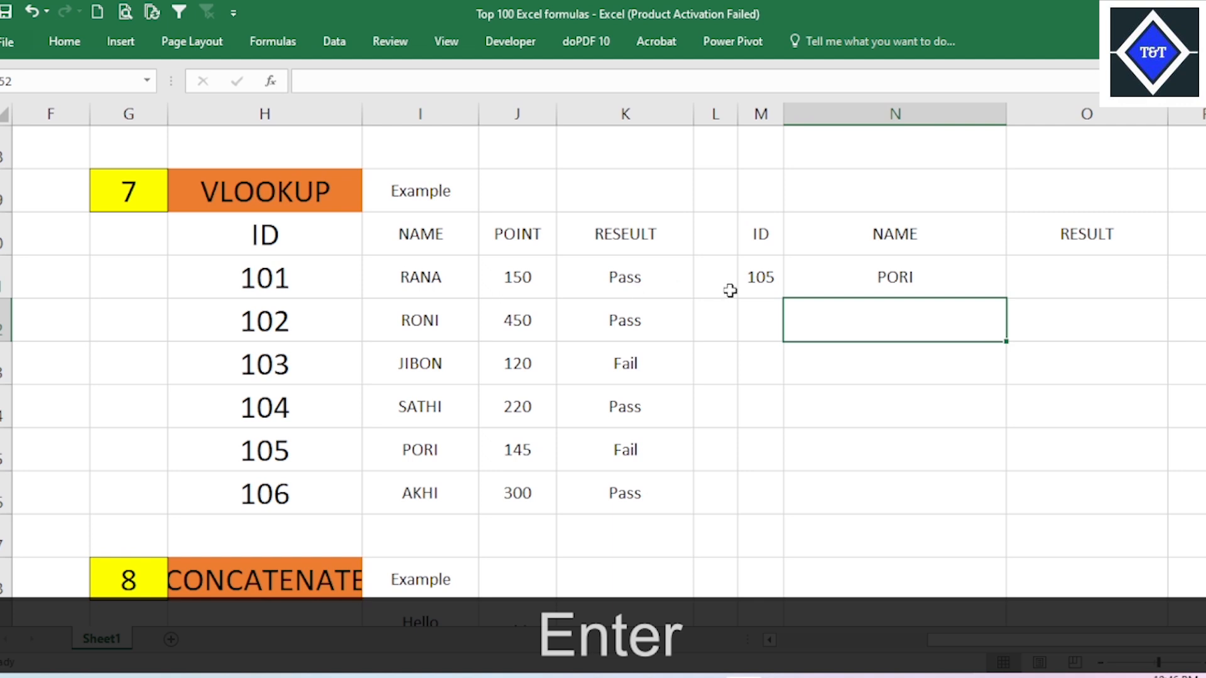
Step: Check the looked-up name against the source table's row for ID 105
click(762, 283)
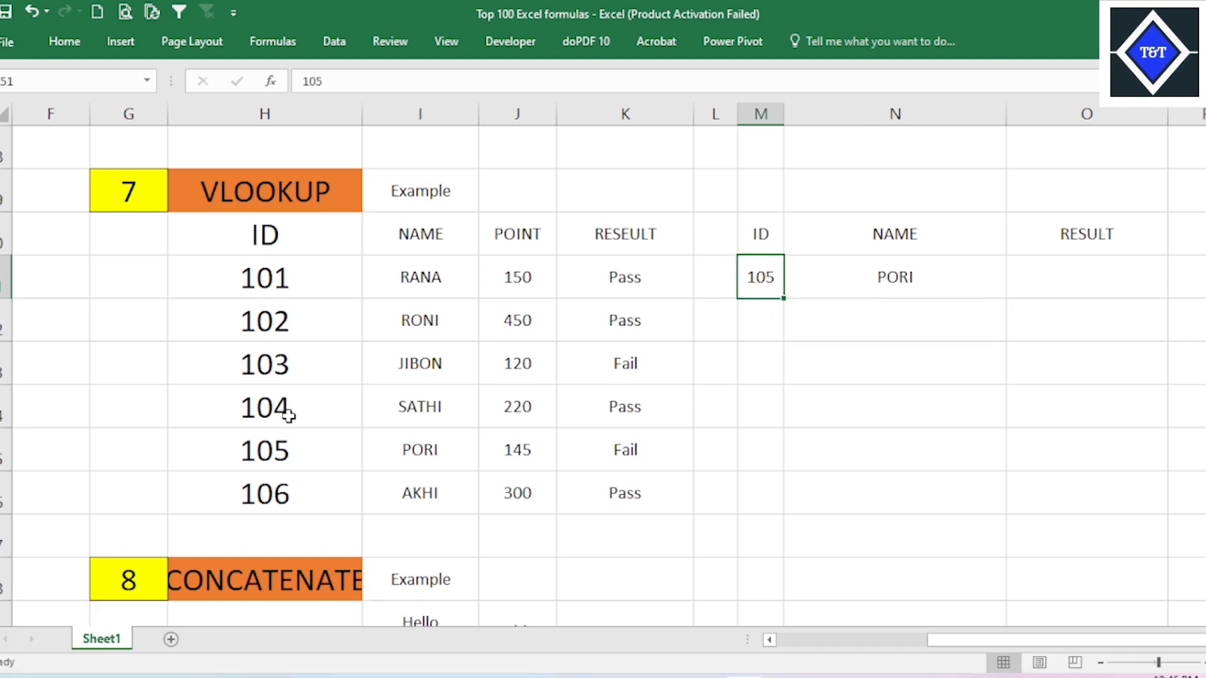
click(283, 435)
click(464, 450)
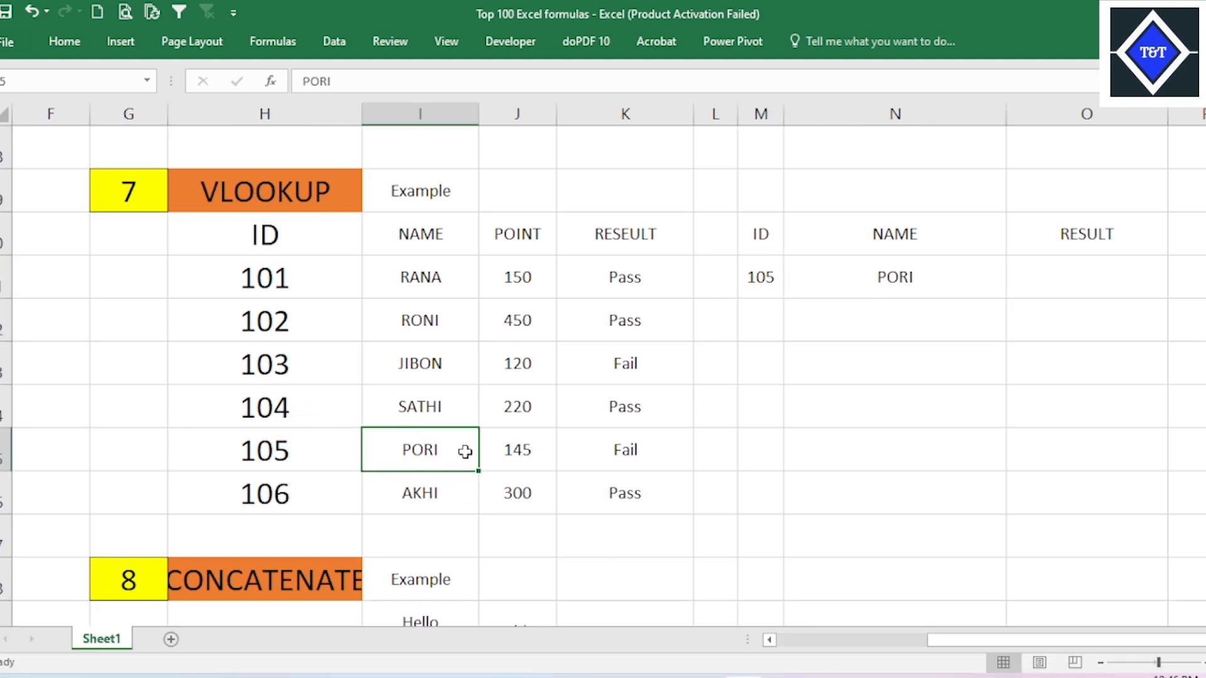
Step: Change the lookup ID in M51 to 102 and check the name returned in N51
click(767, 282)
click(289, 333)
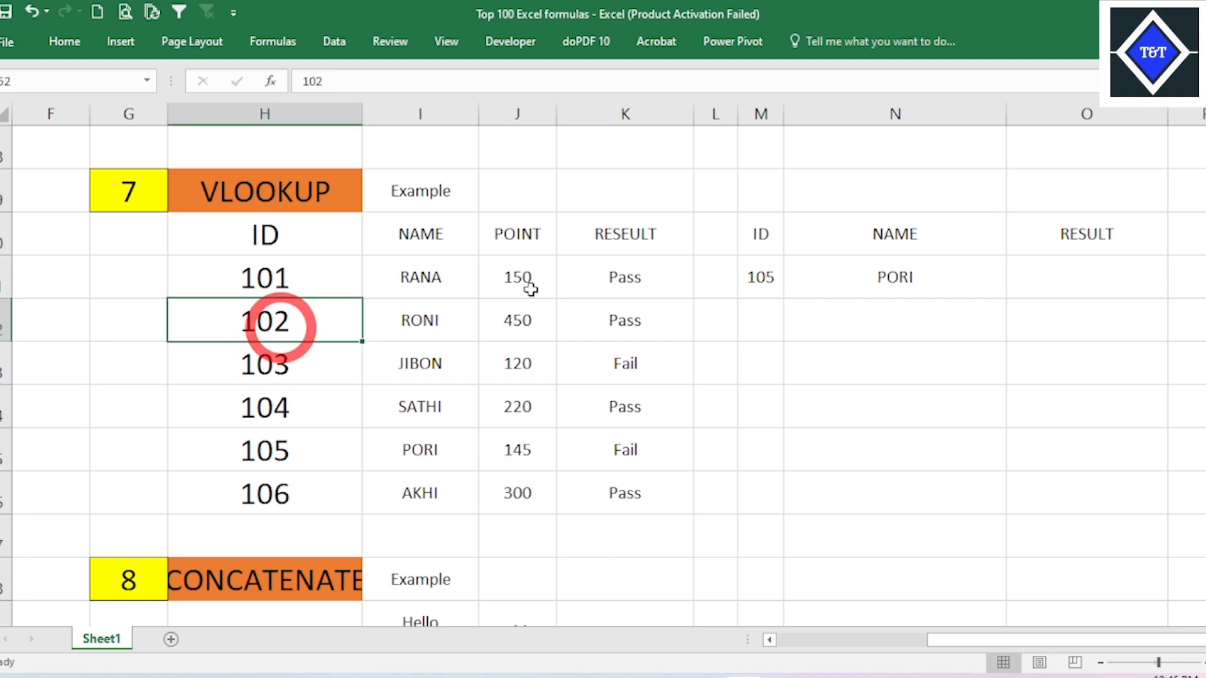
click(763, 275)
text(102)
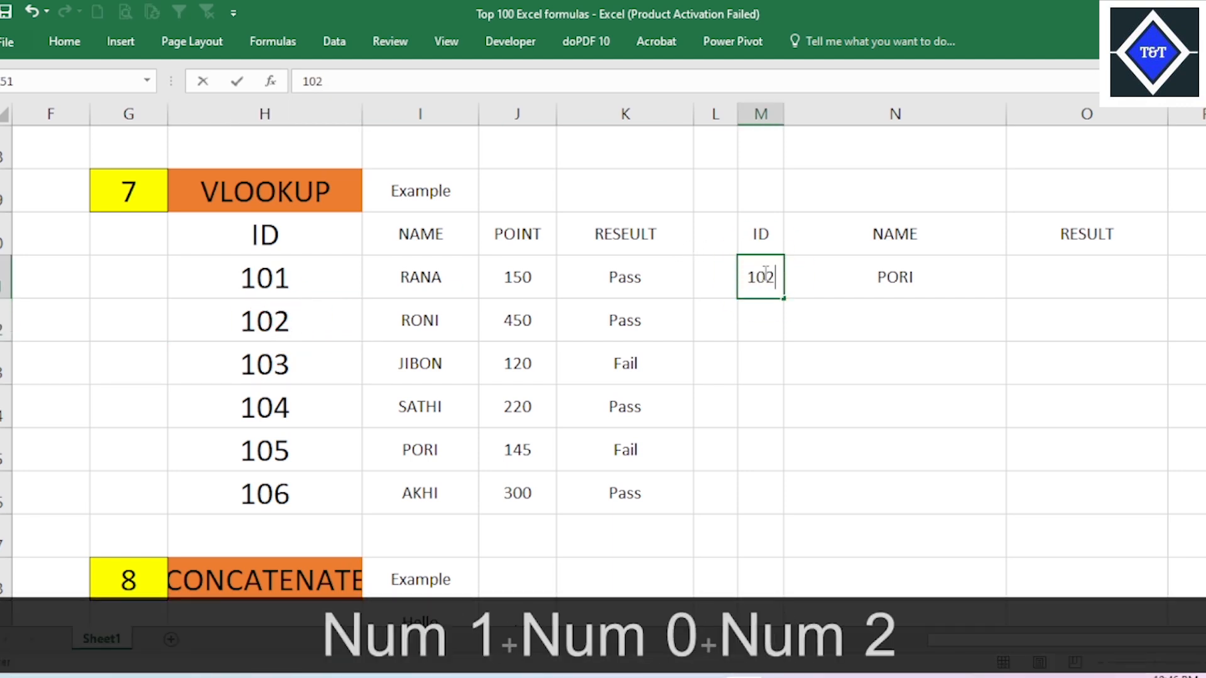
key(Return)
click(909, 276)
Step: Start a VLOOKUP formula in O51 with M51 as the lookup value and H51:K56 as the table array
click(1079, 272)
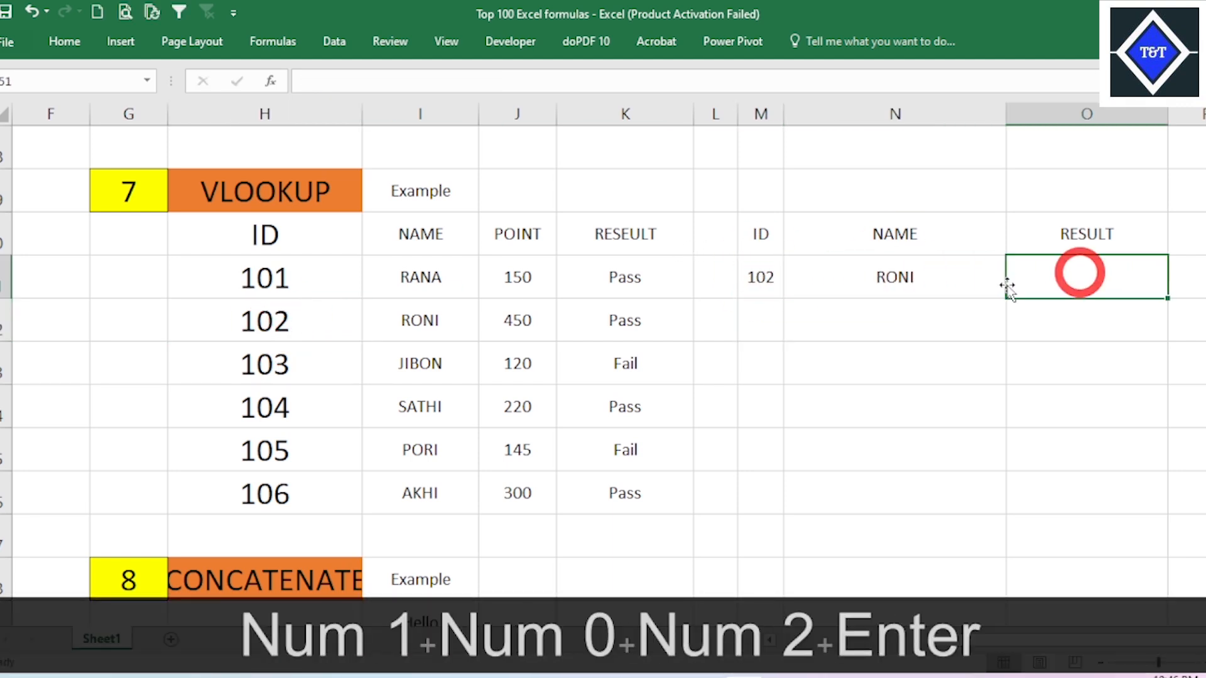
key(Left)
click(1089, 279)
text(=)
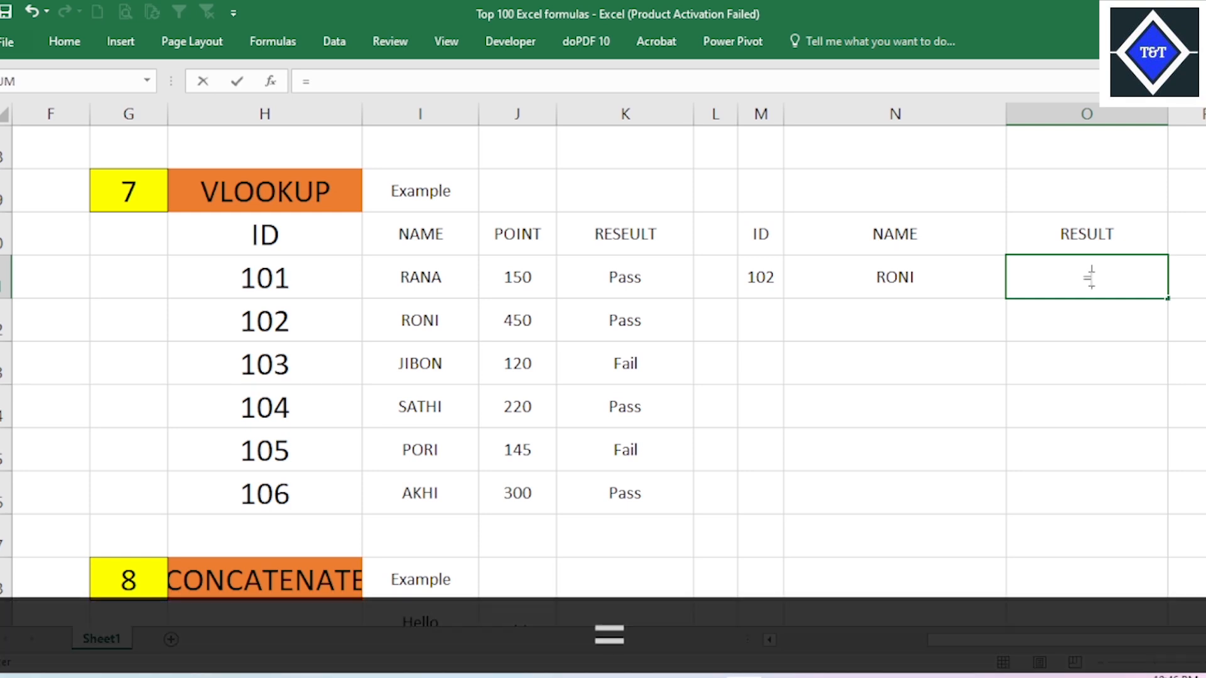
text(VL)
key(Tab)
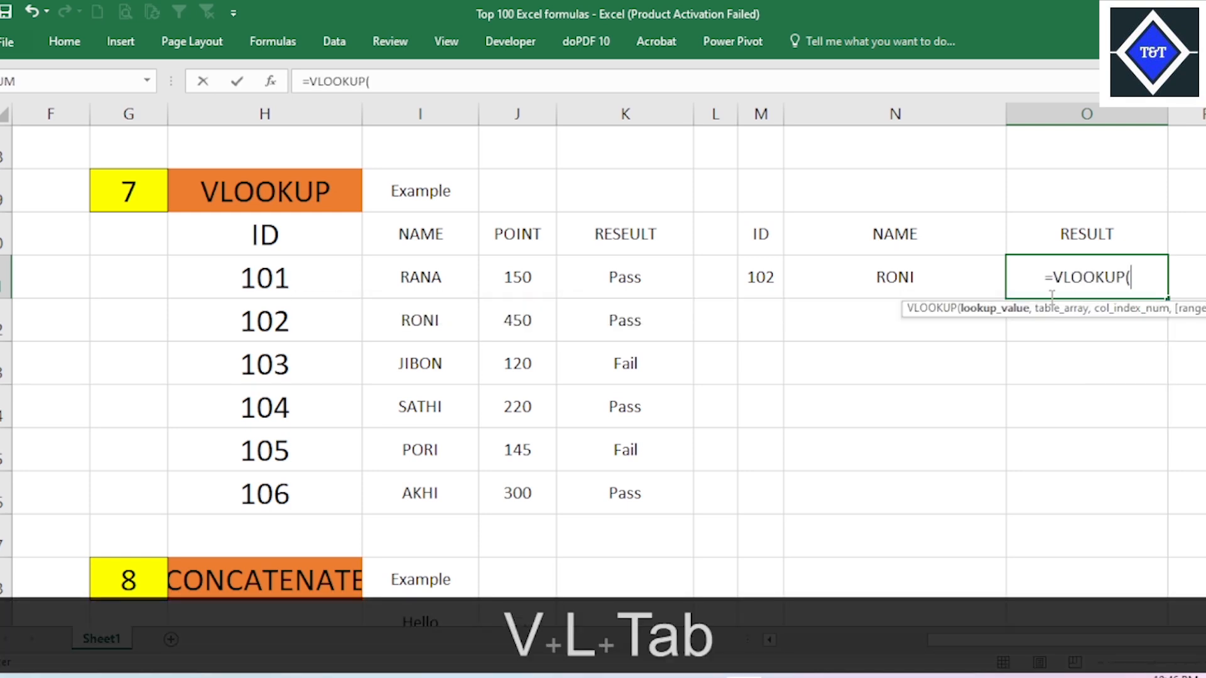
click(769, 280)
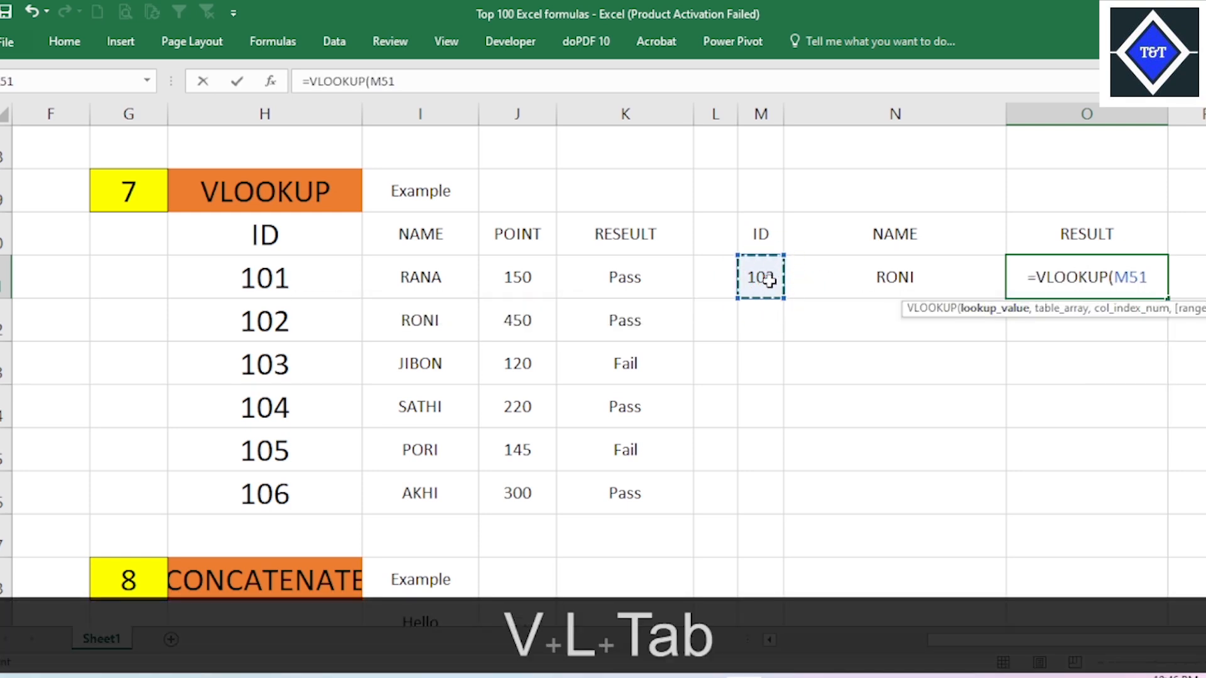
text(,)
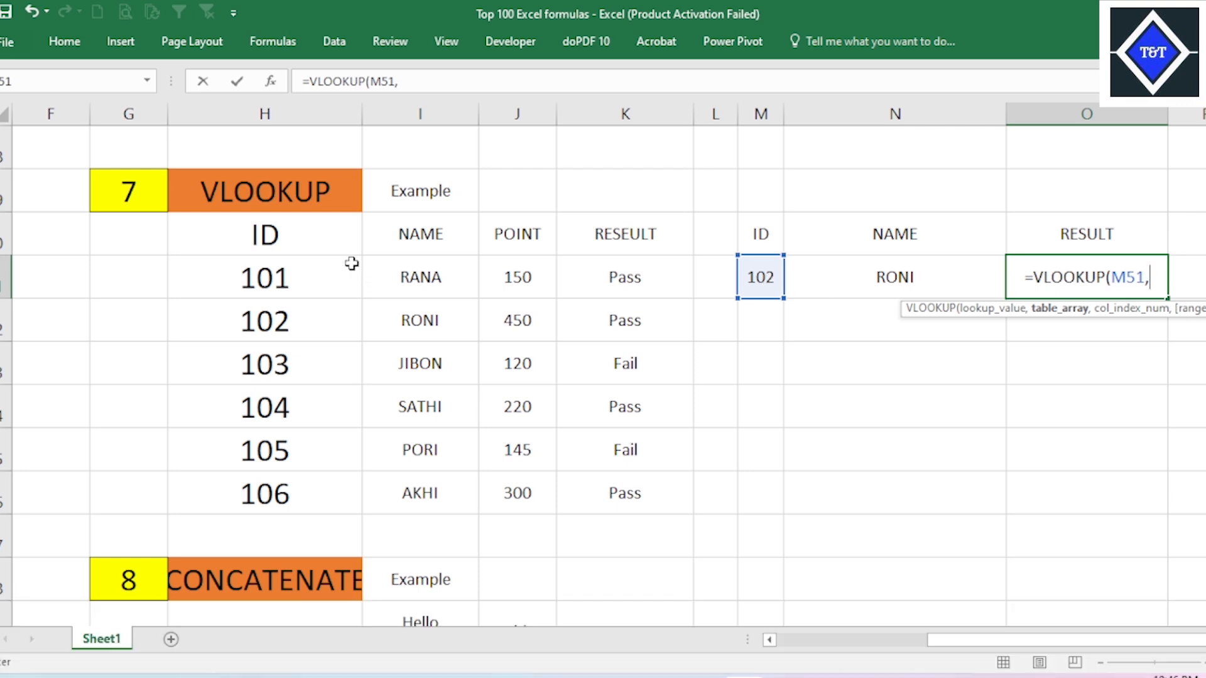
drag(282, 271, 611, 481)
text(,)
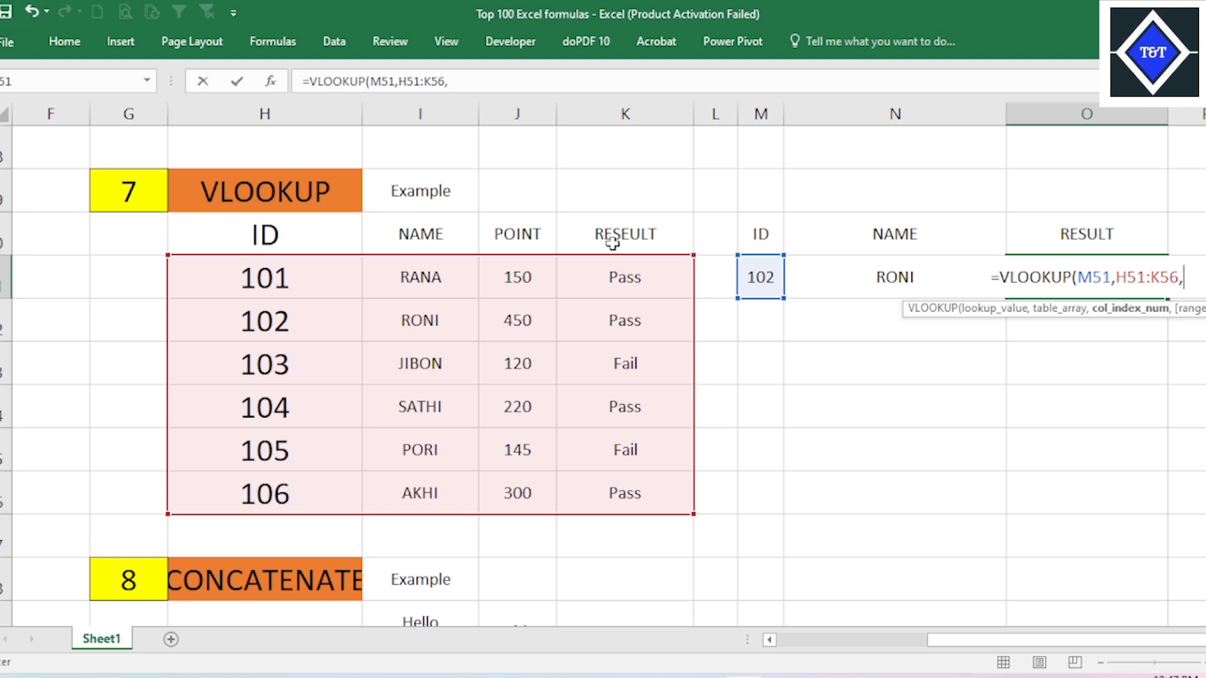
Step: Set column index 4 and exact match, and enter the finished formula =VLOOKUP(M51,H51:K56,4,FALSE) in O51
text(4,)
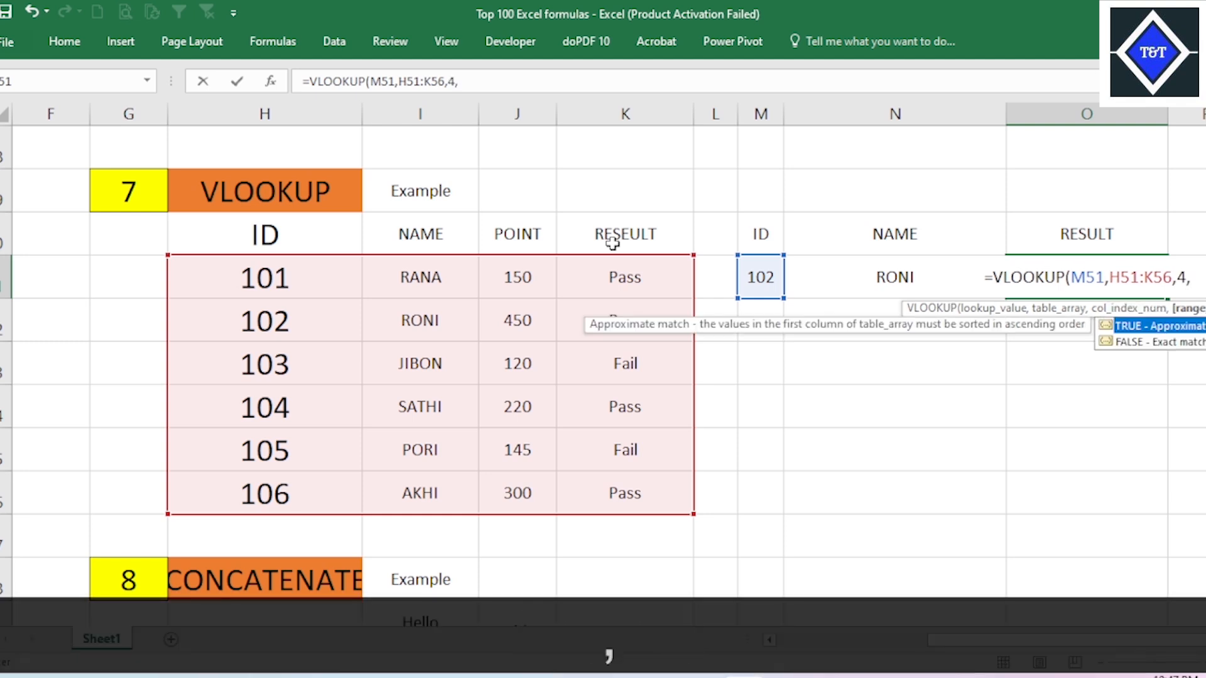
key(Down)
key(Left)
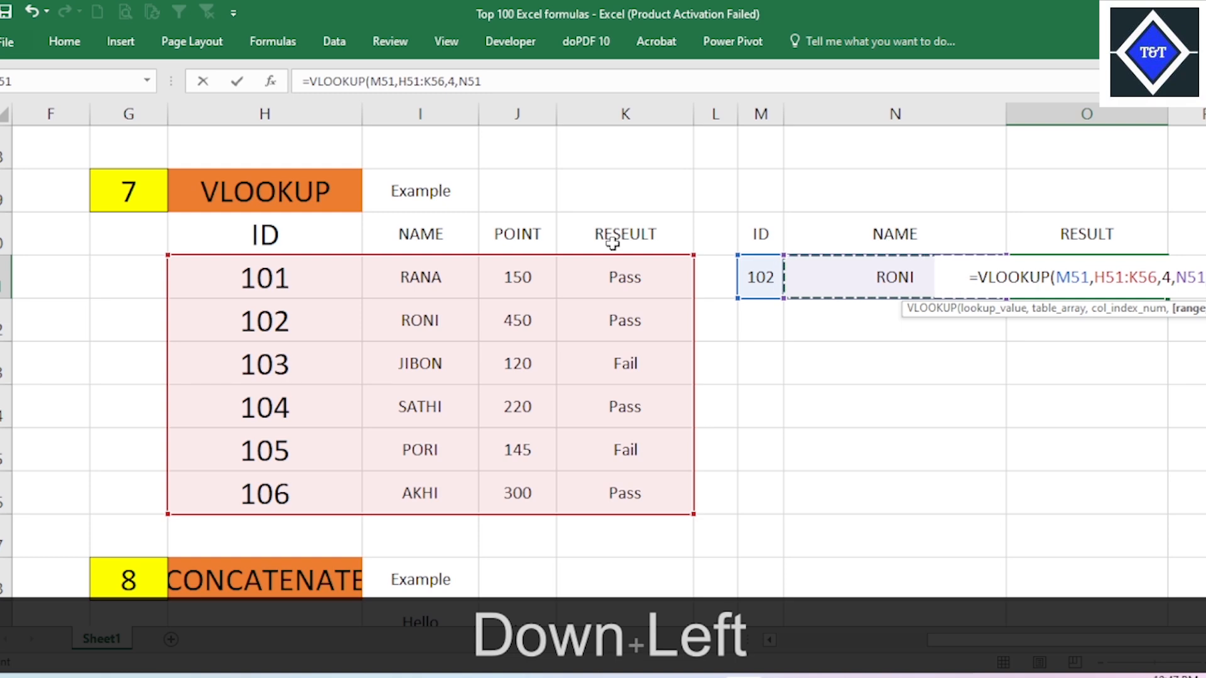
key(BackSpace)
key(BackSpace)
key(BackSpace)
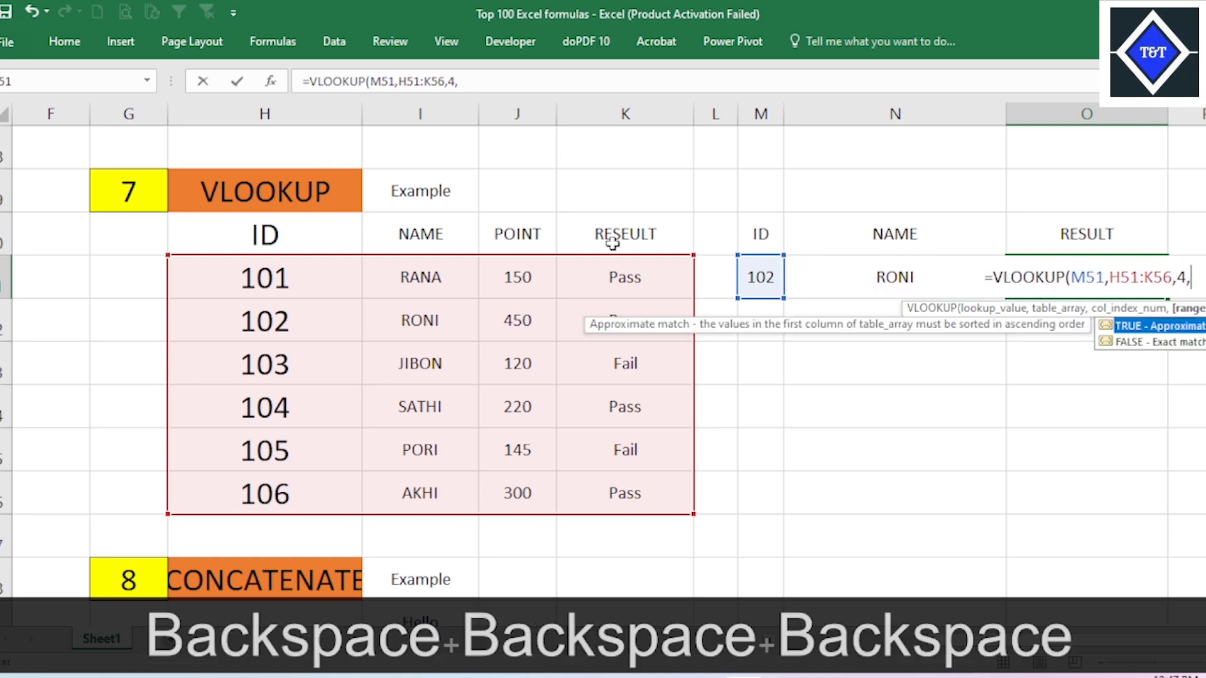
key(Down)
key(Tab)
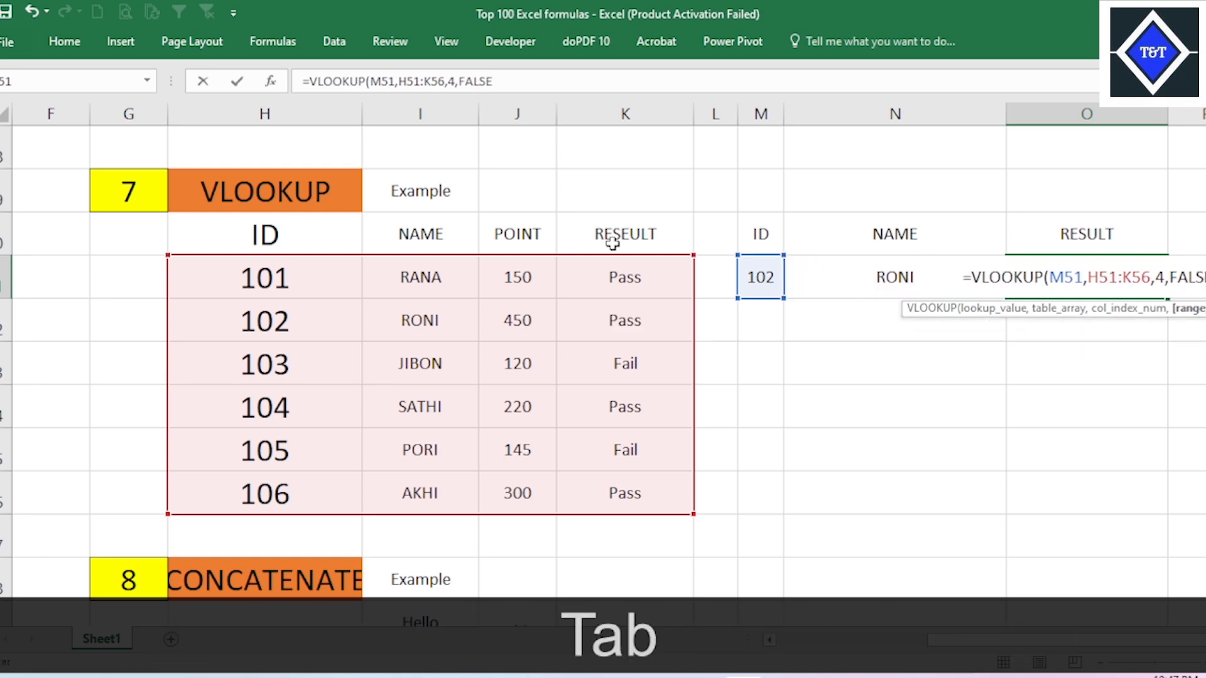
text())
key(Return)
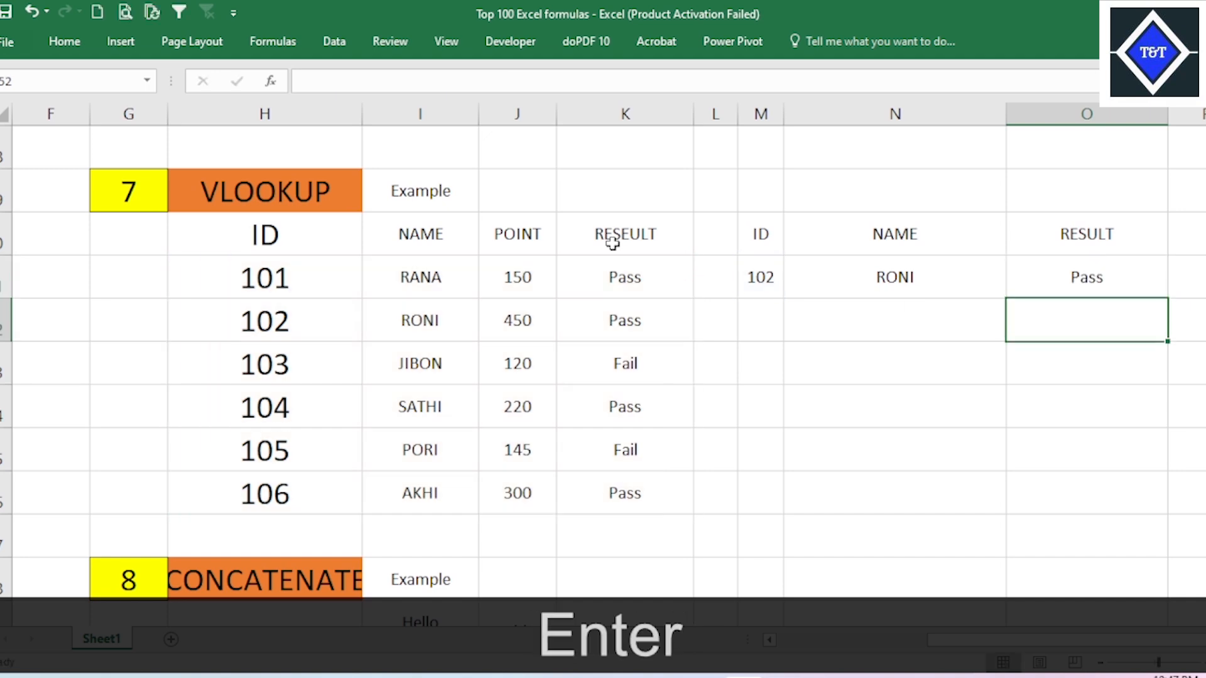
Step: Check the looked-up name and result against the source table's row for ID 102
click(774, 282)
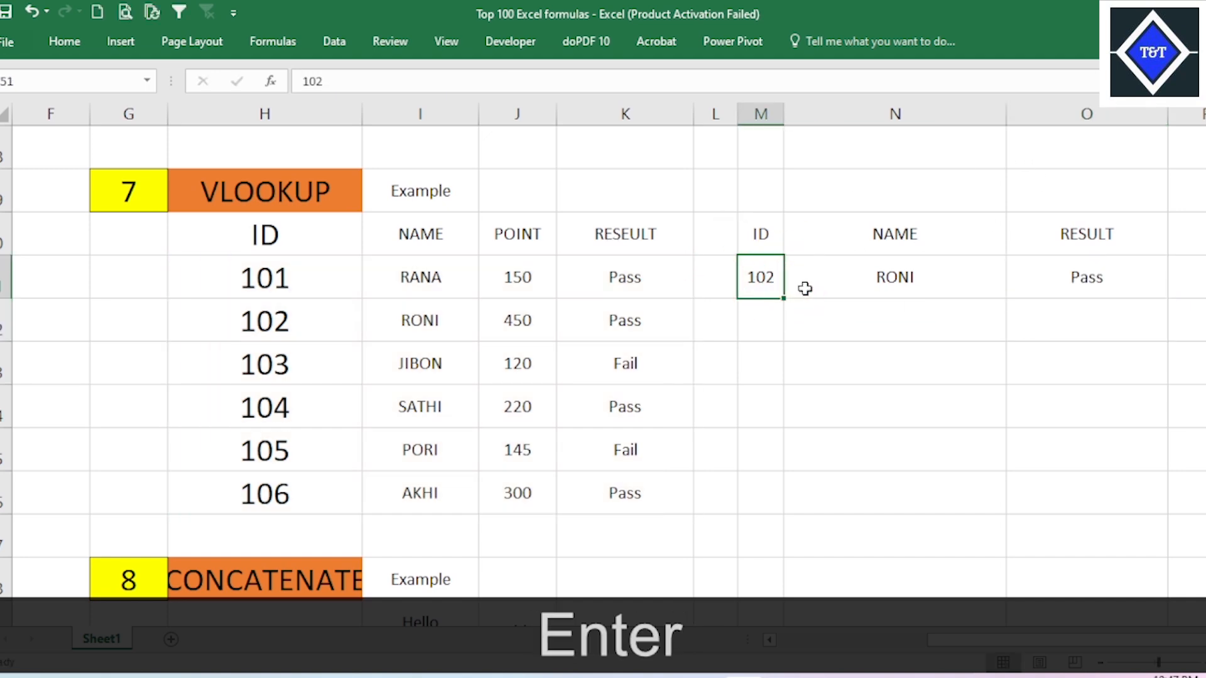
click(413, 331)
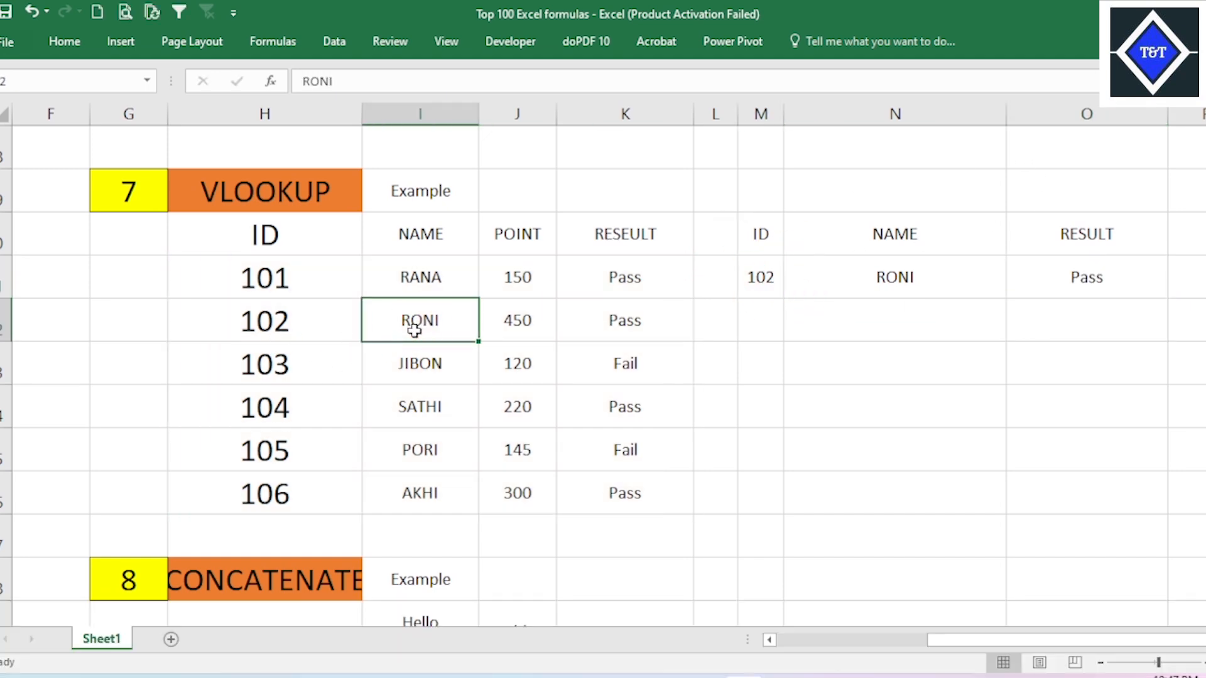
click(517, 324)
click(597, 331)
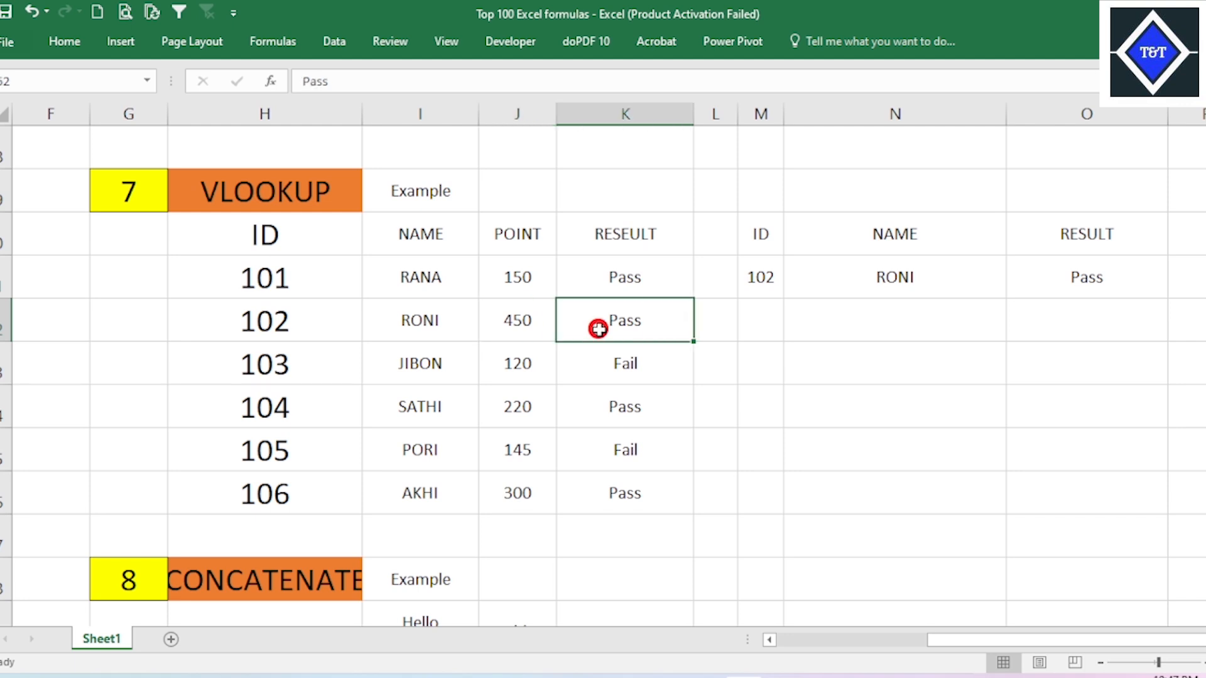
Step: Change the lookup ID in M51 to 103 and check the returned name and result against the source row
click(763, 278)
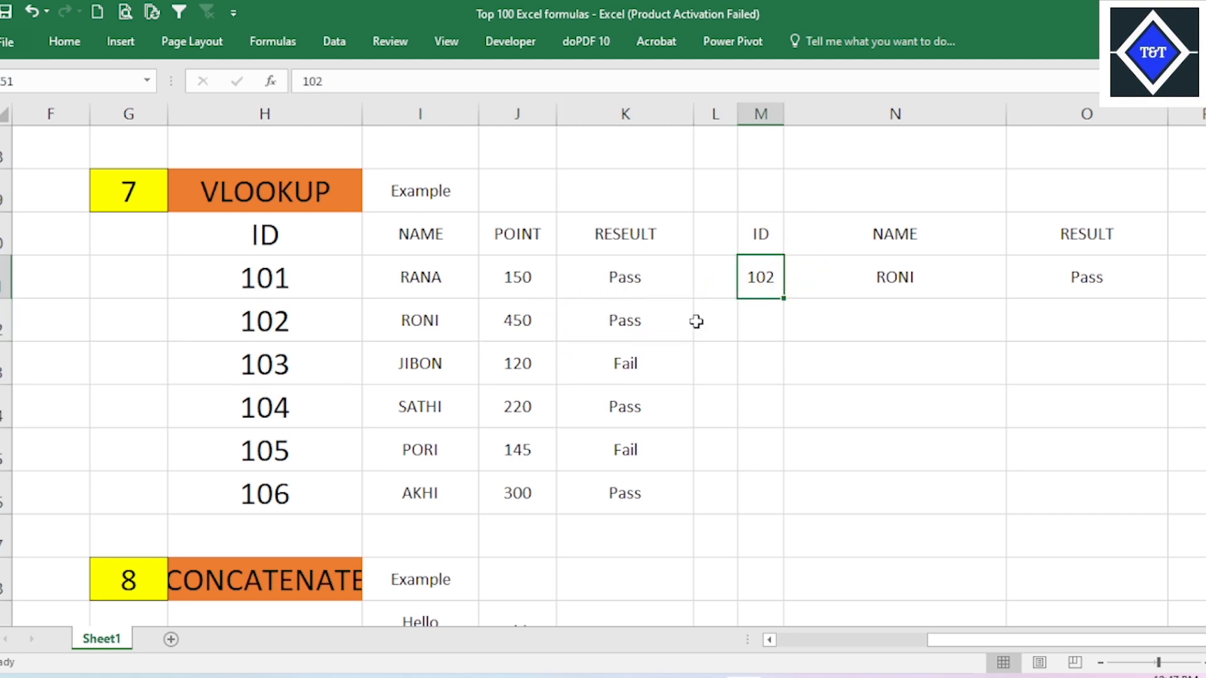
text(103)
key(Return)
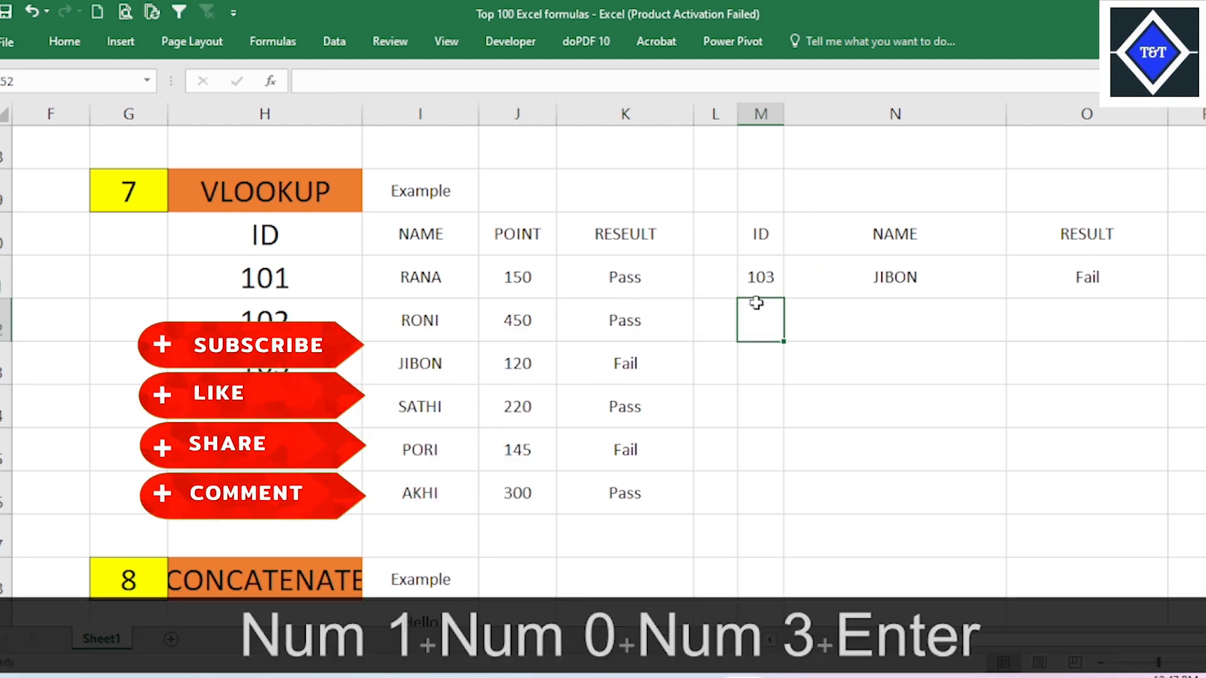
click(948, 270)
click(645, 380)
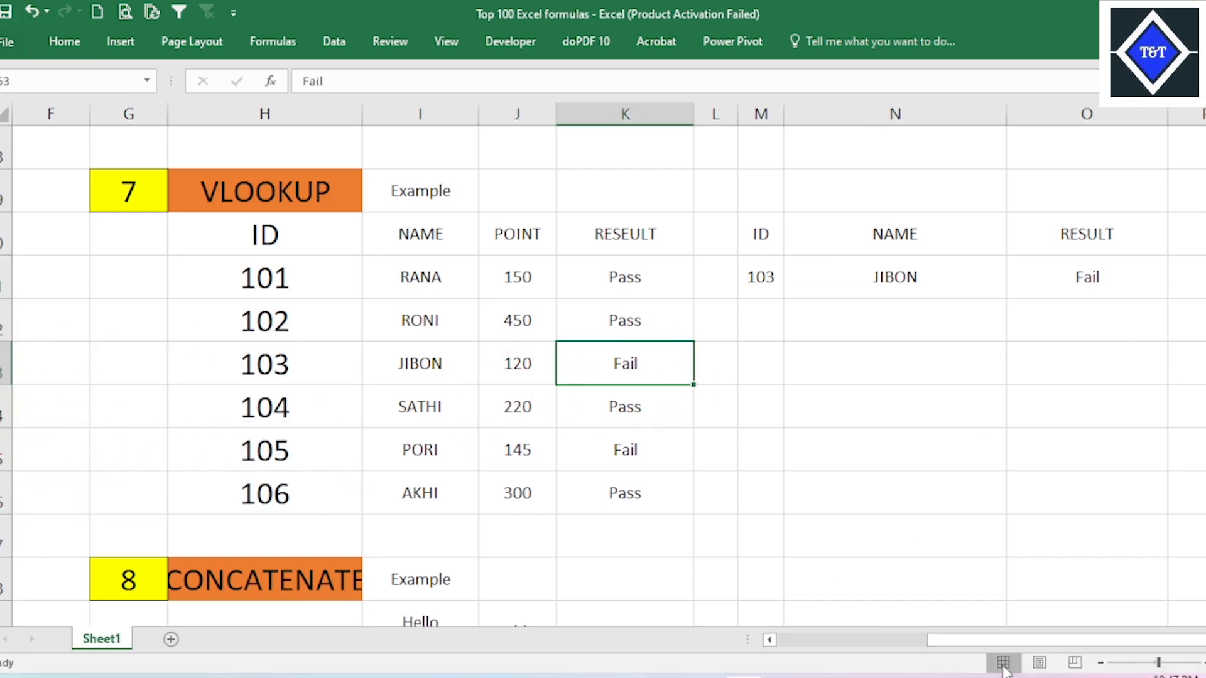
Step: Examine the CONCATENATE example below the VLOOKUP table, including its Hello and World cells and result cell K59
drag(1060, 641, 961, 653)
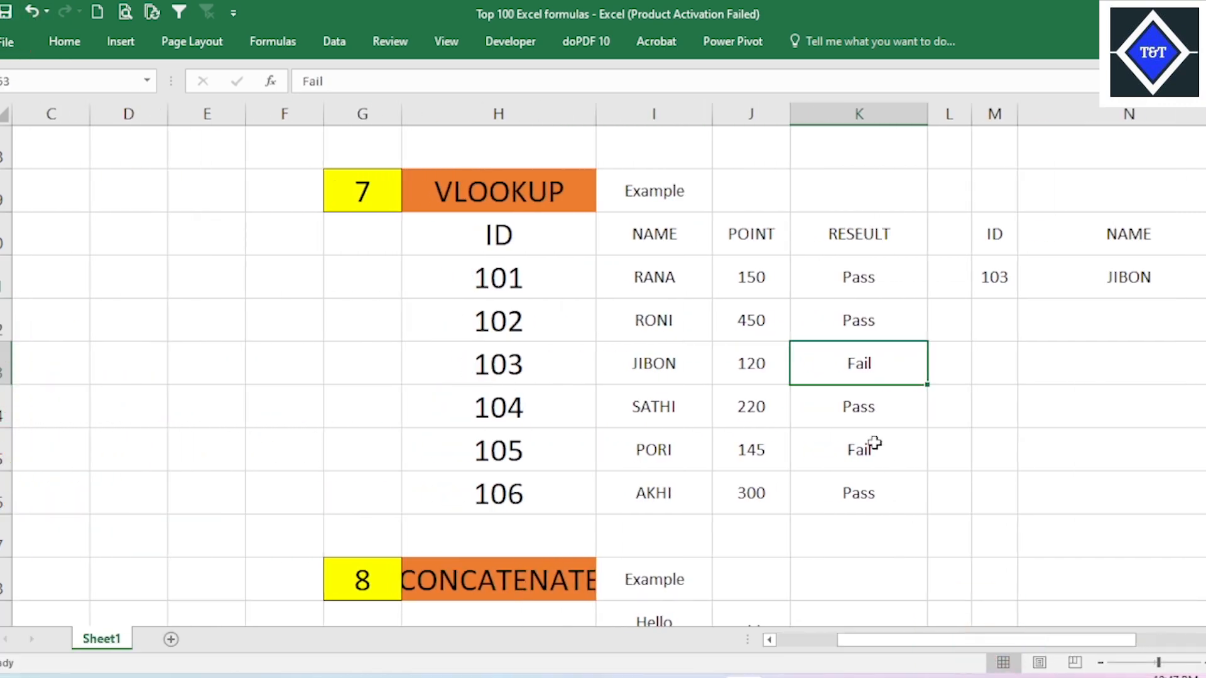
click(841, 401)
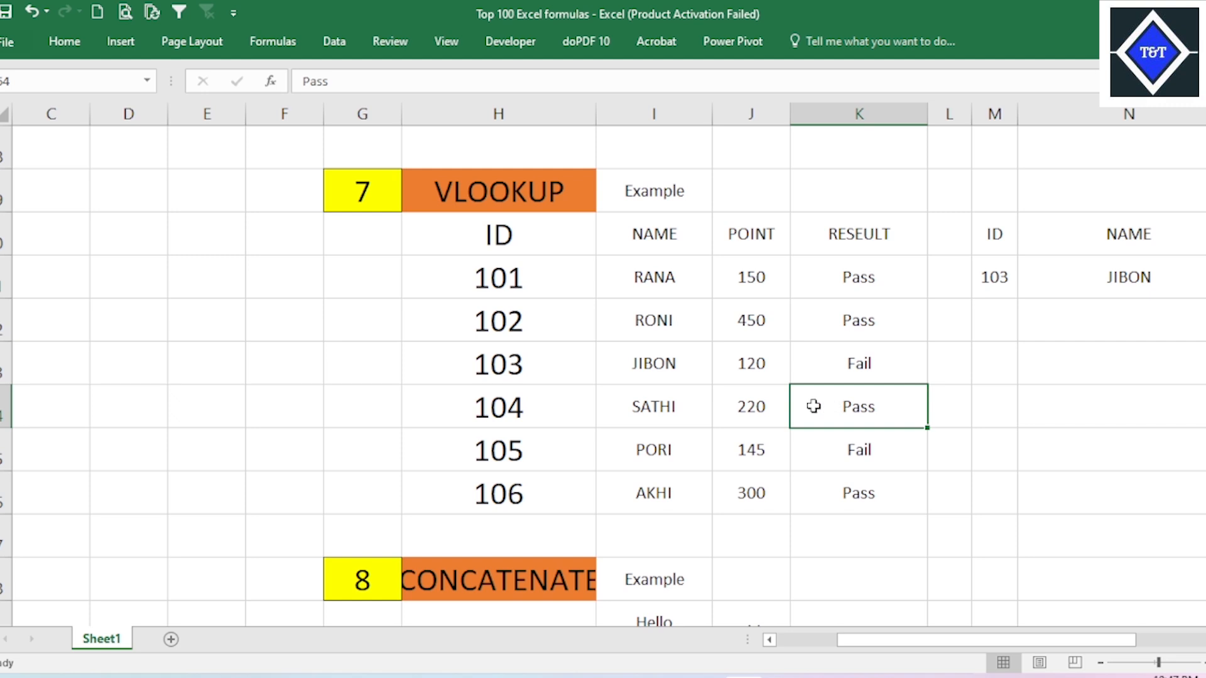
scroll(813, 406, down, 2)
click(684, 321)
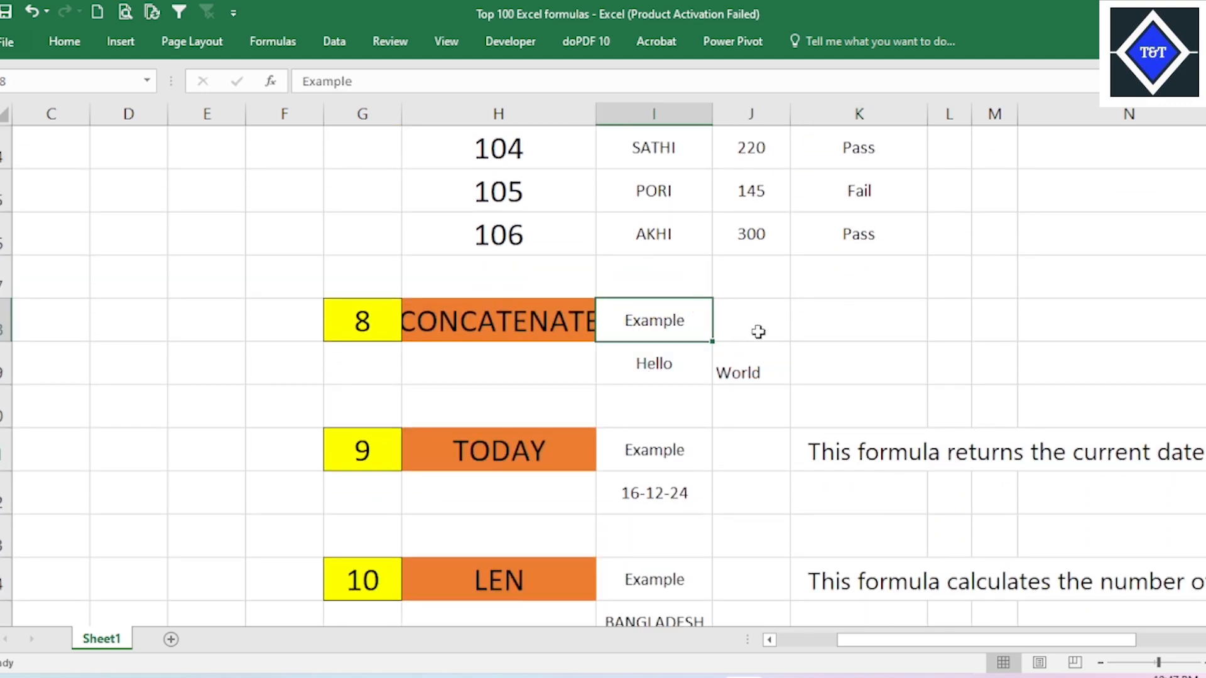
click(760, 328)
click(675, 321)
click(665, 368)
click(754, 371)
click(844, 369)
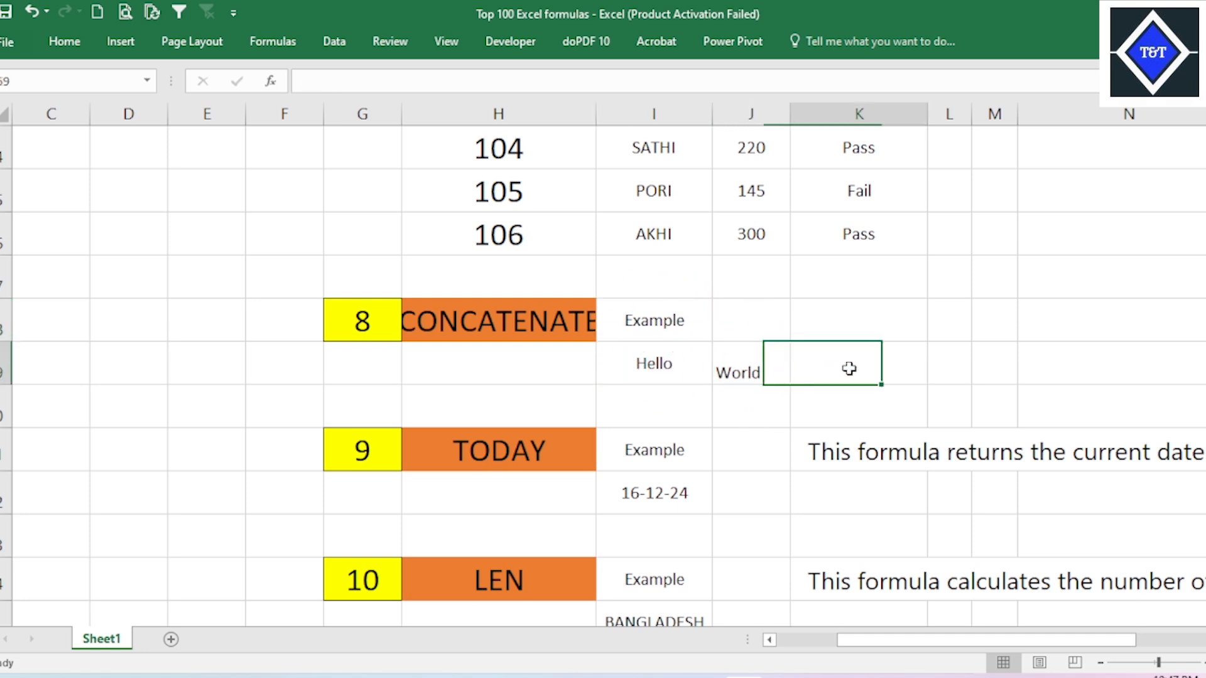
click(488, 319)
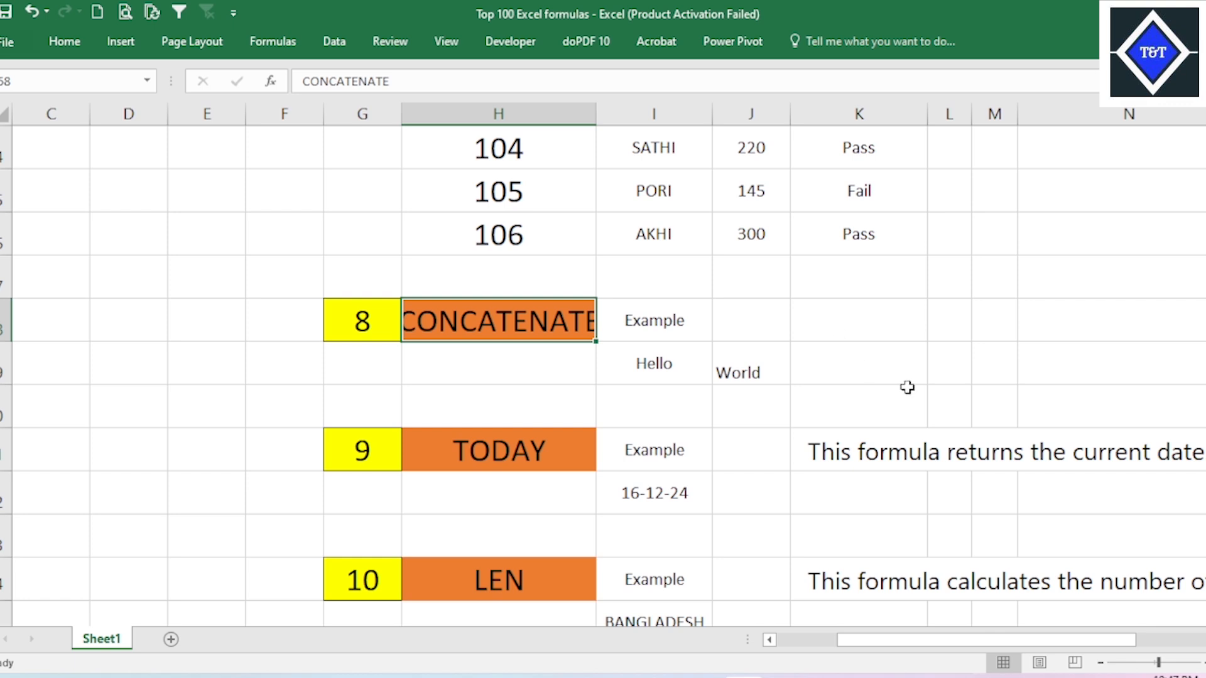
click(890, 368)
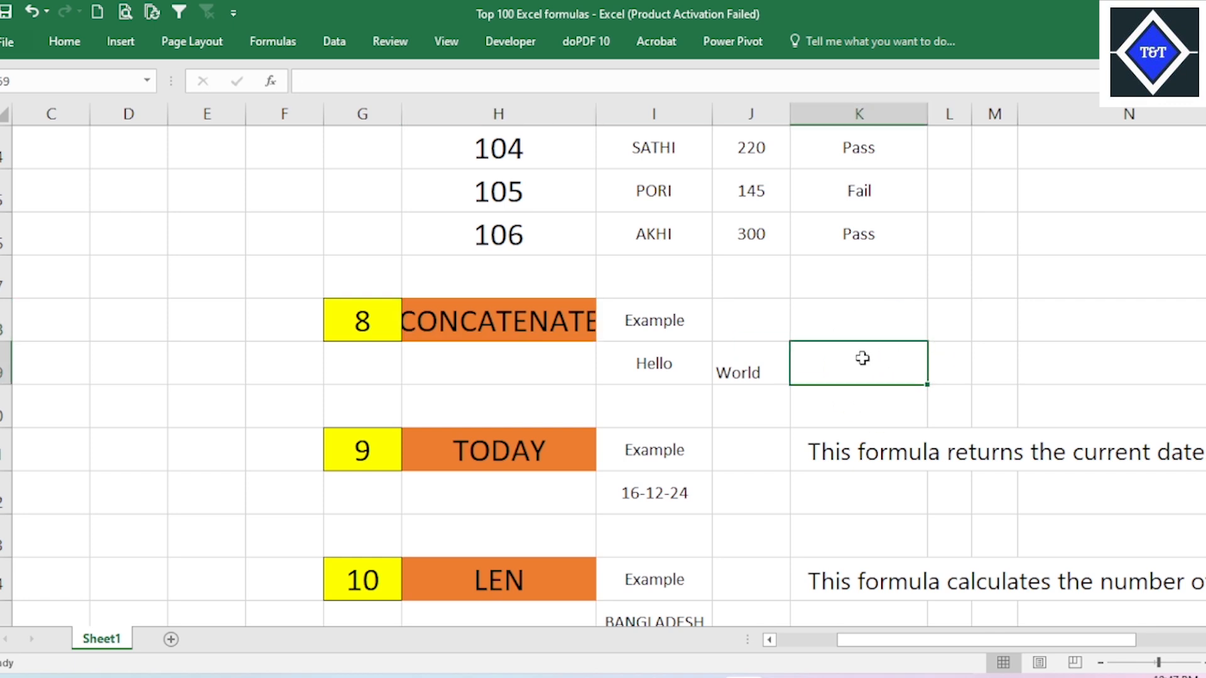
Step: Centre the word World in J59 horizontally and align it to the middle vertically
click(777, 374)
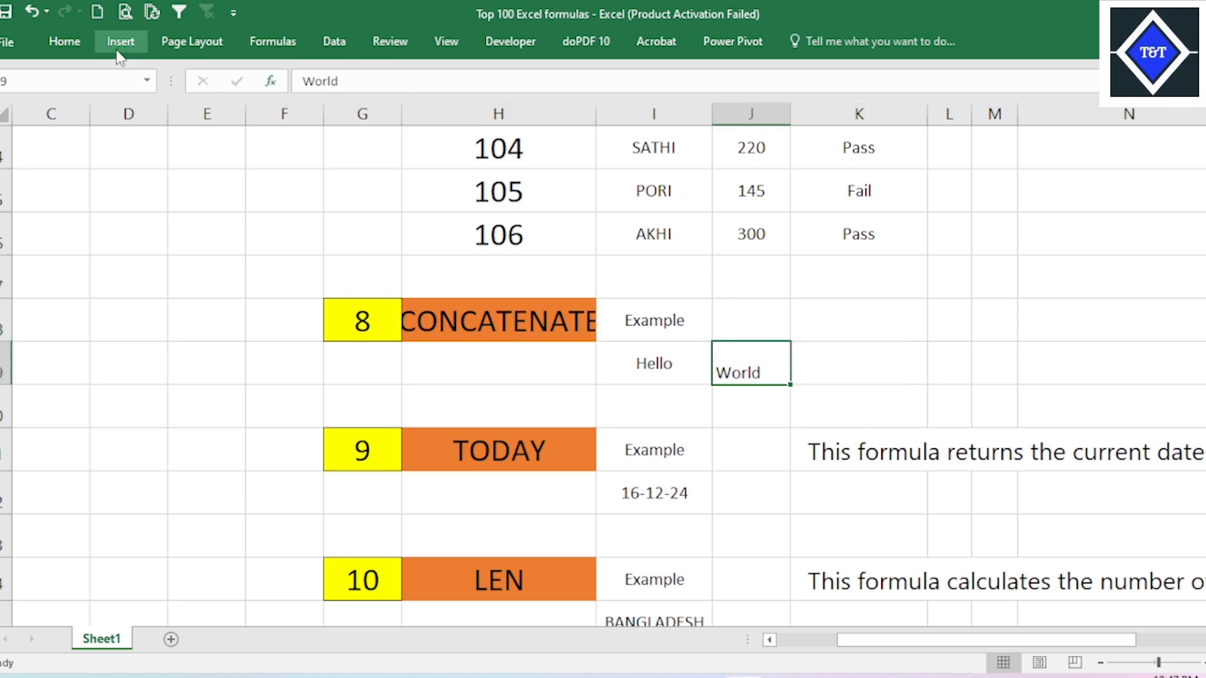
click(63, 42)
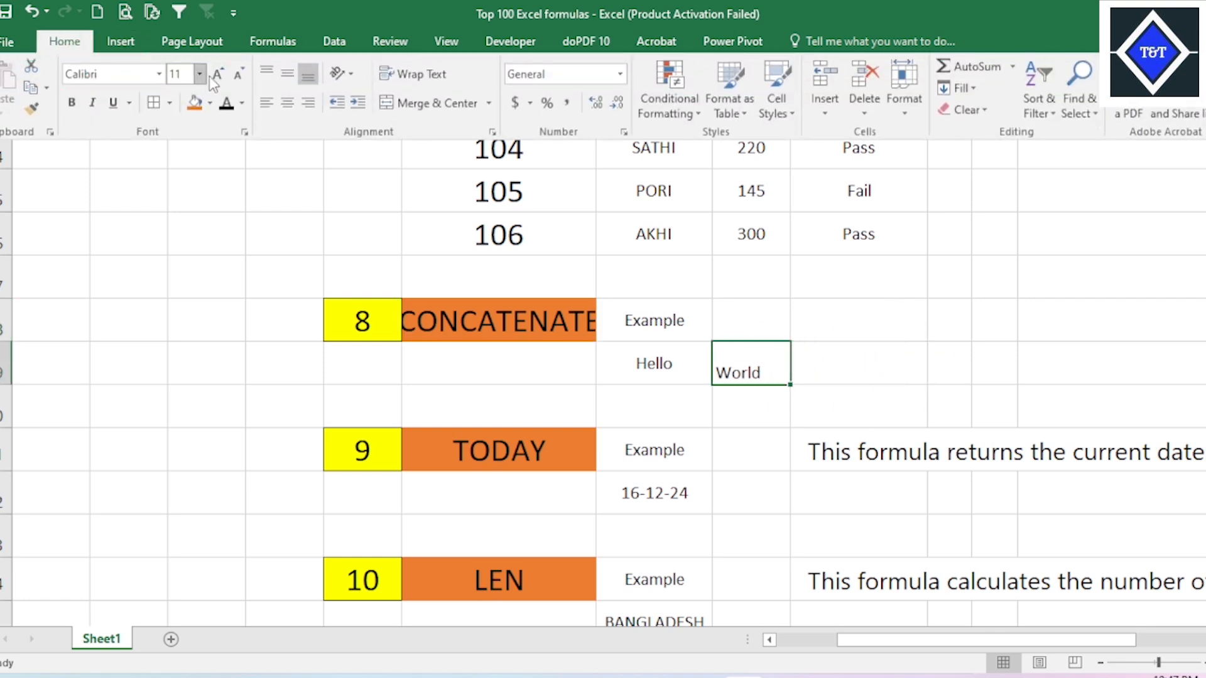
click(287, 102)
click(292, 75)
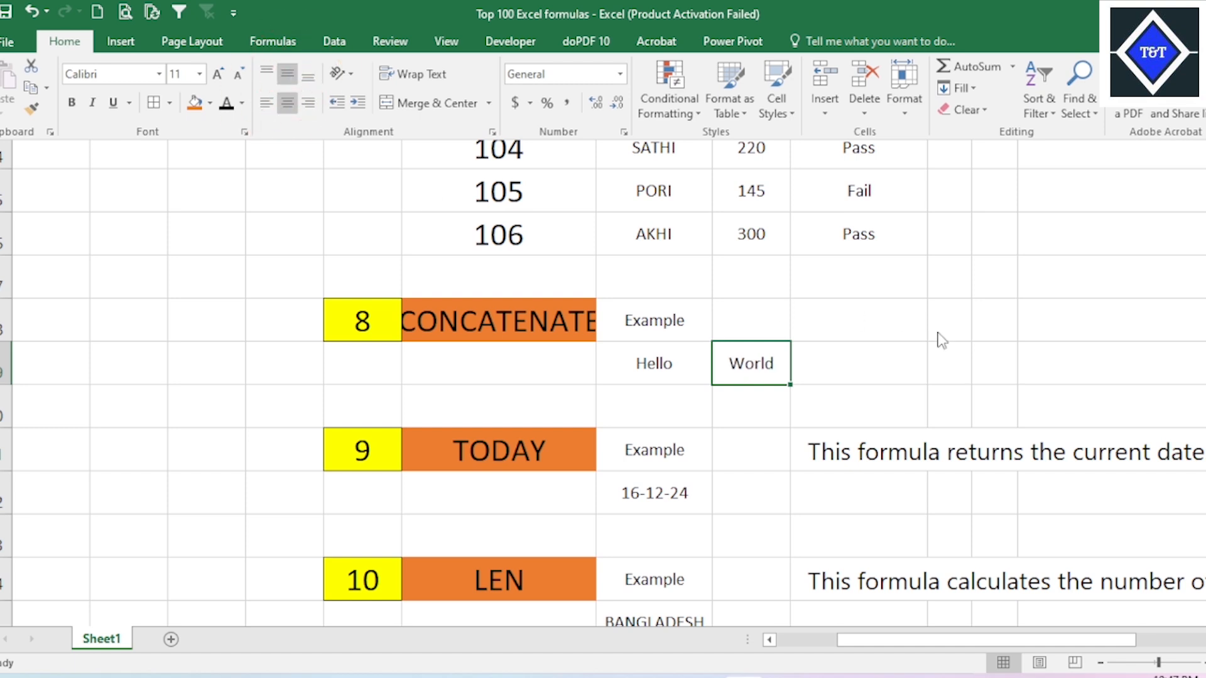
Step: Join the Hello and World cells by entering =CONCATENATE(I59&J59) in K59
click(887, 355)
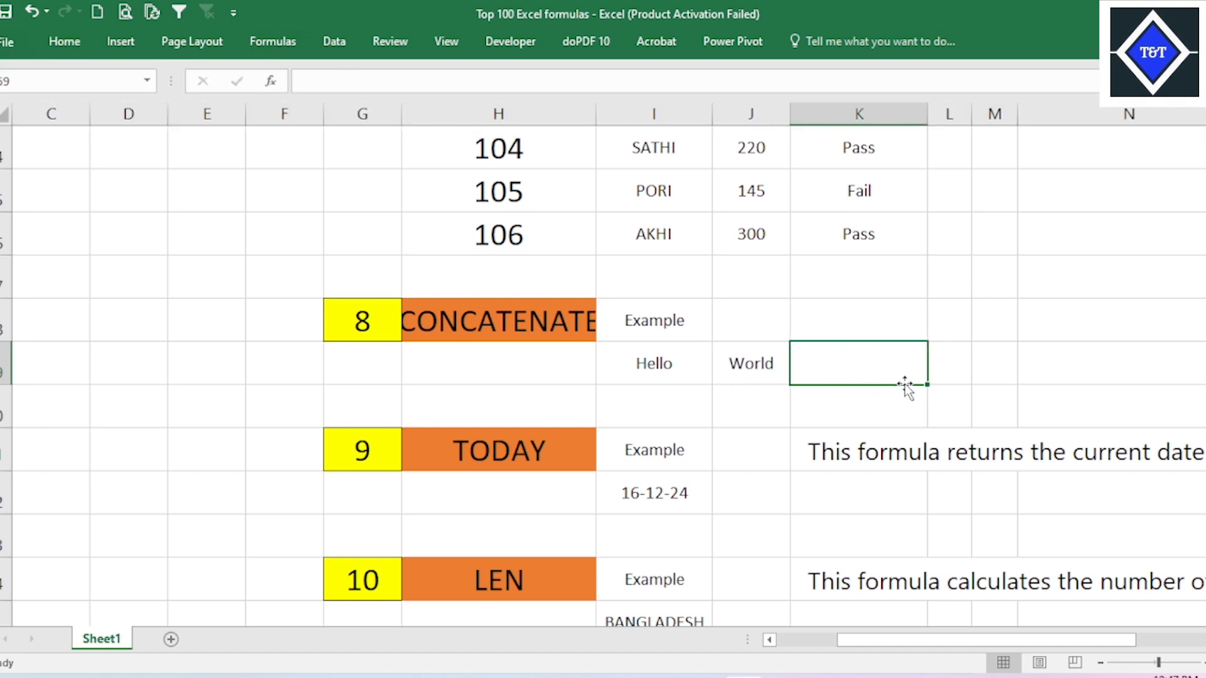
text(=CON)
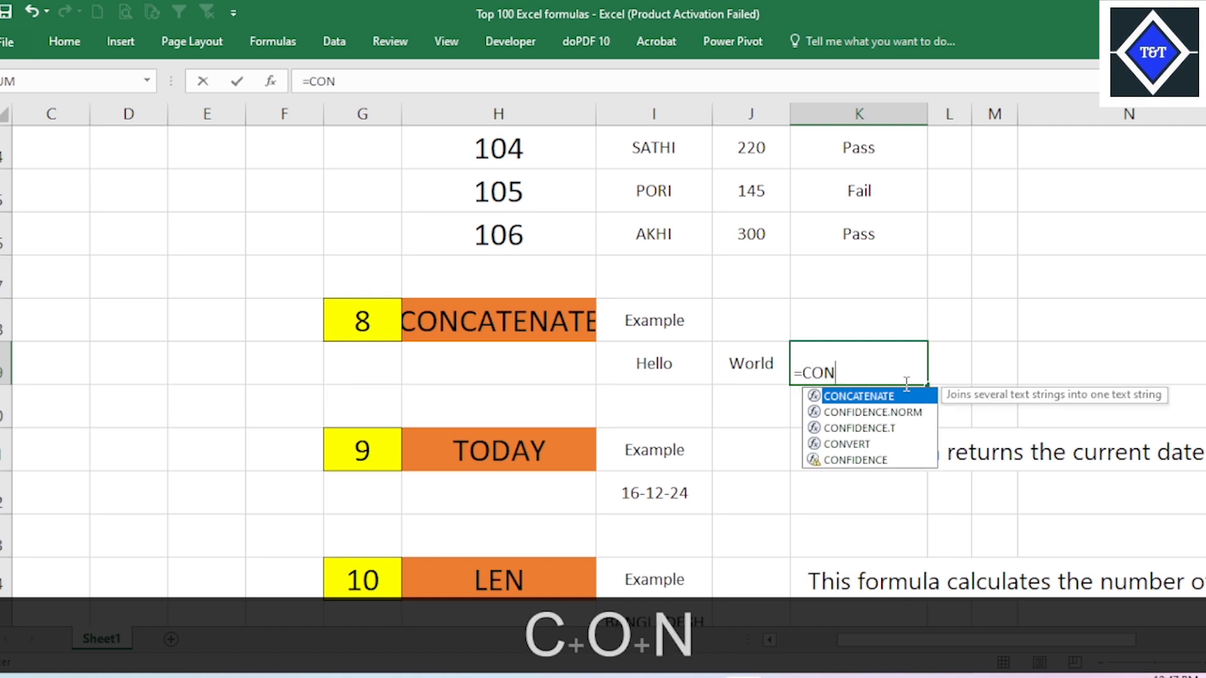
key(Tab)
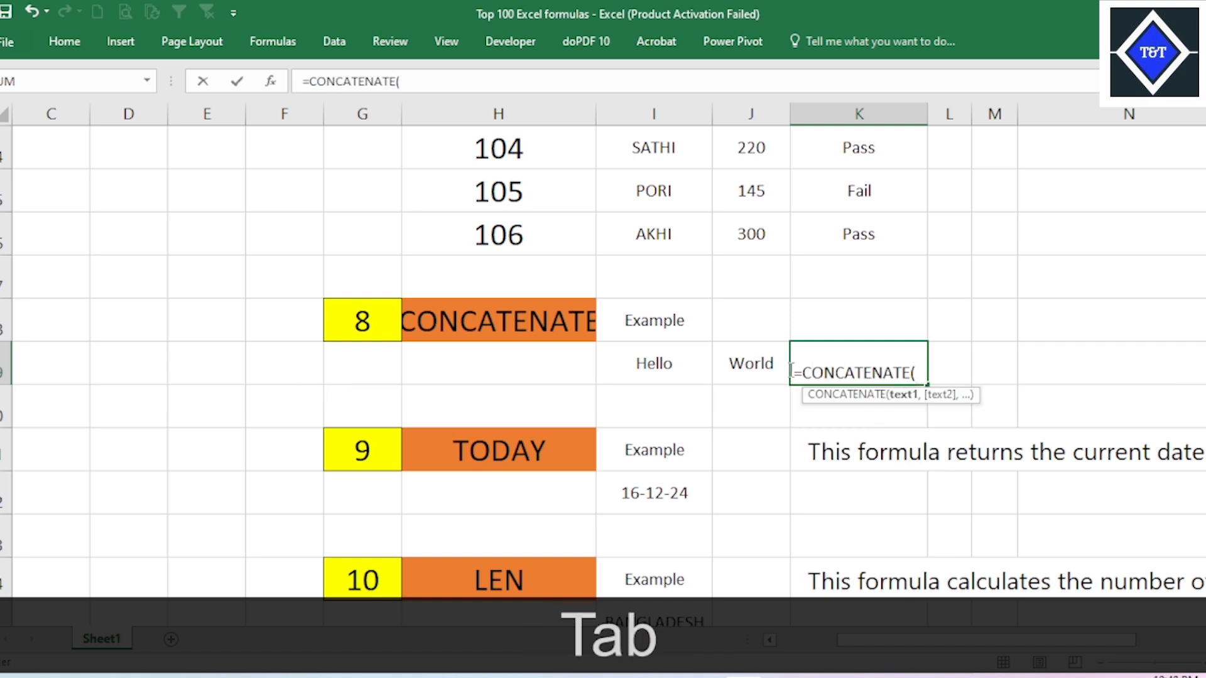
click(658, 363)
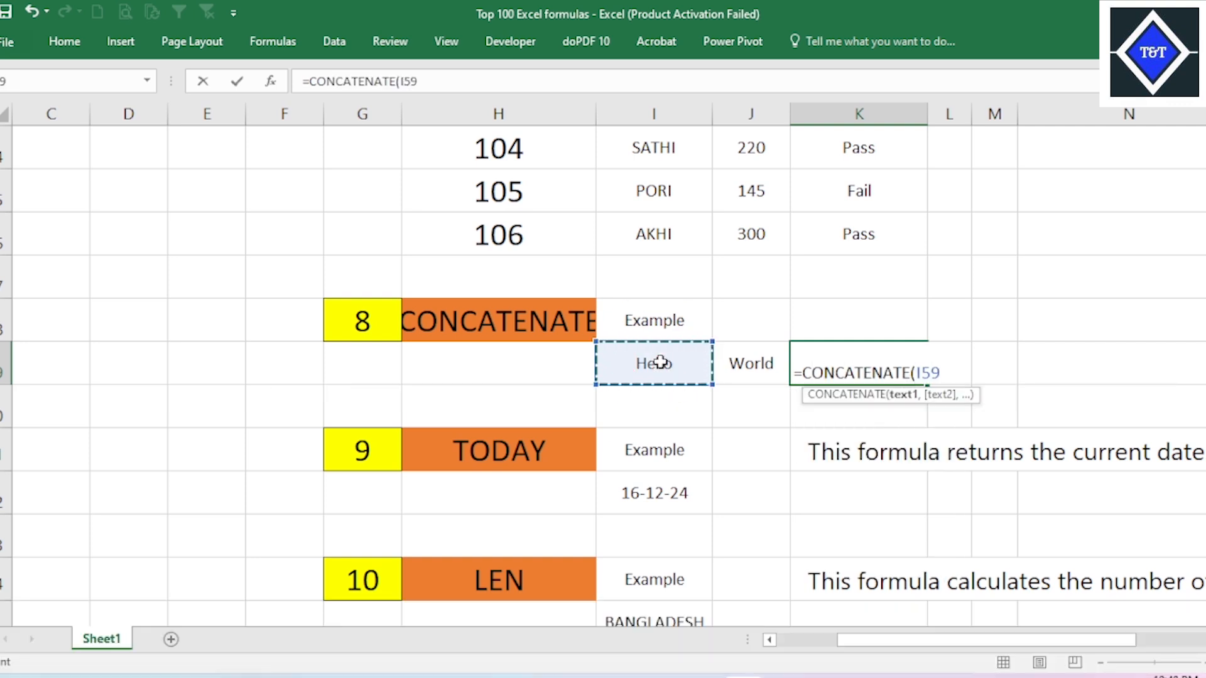
key(shift)
text(&)
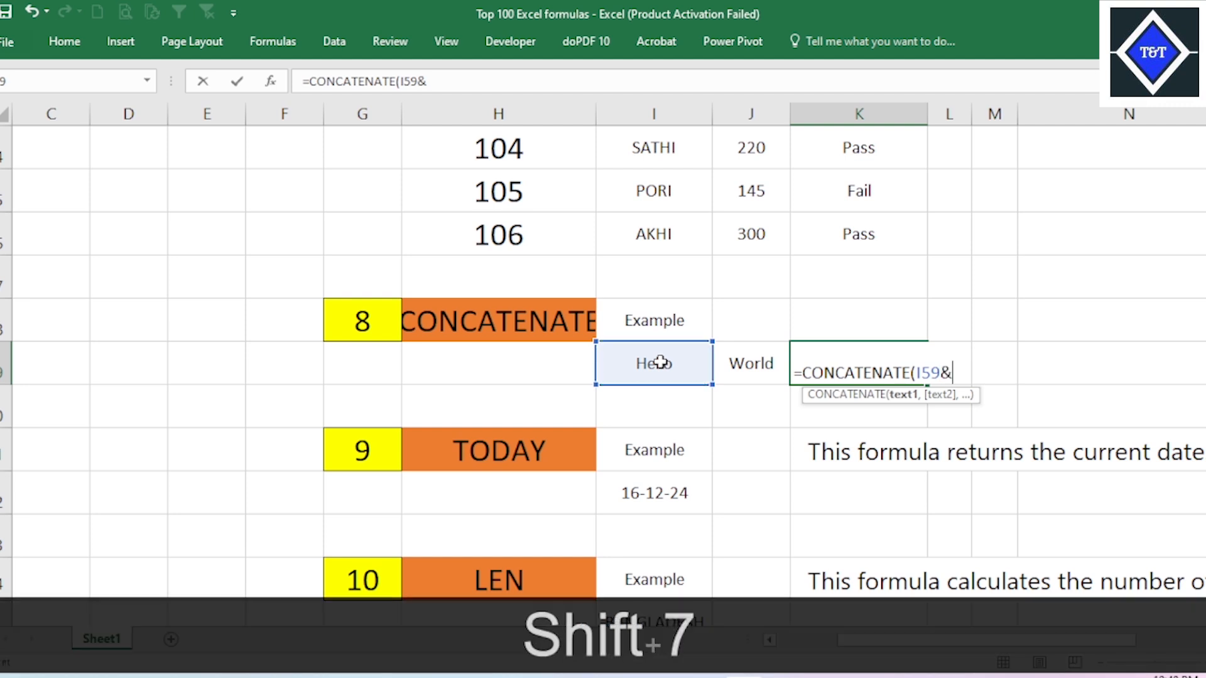
click(750, 364)
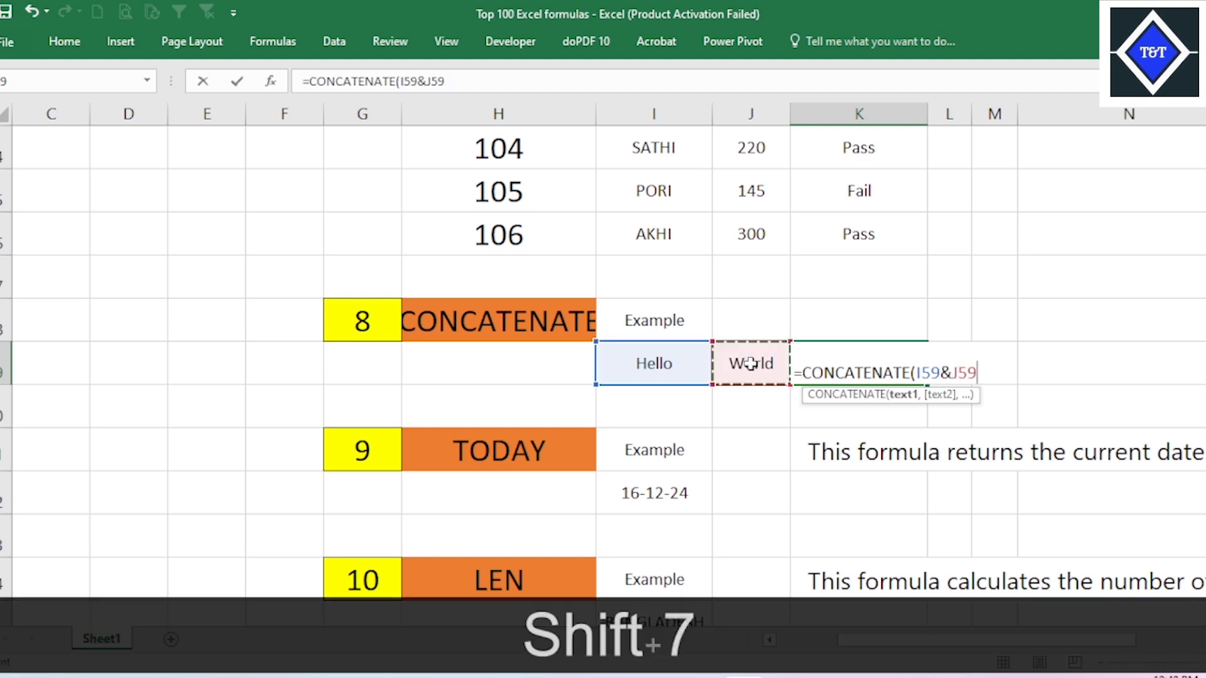
text())
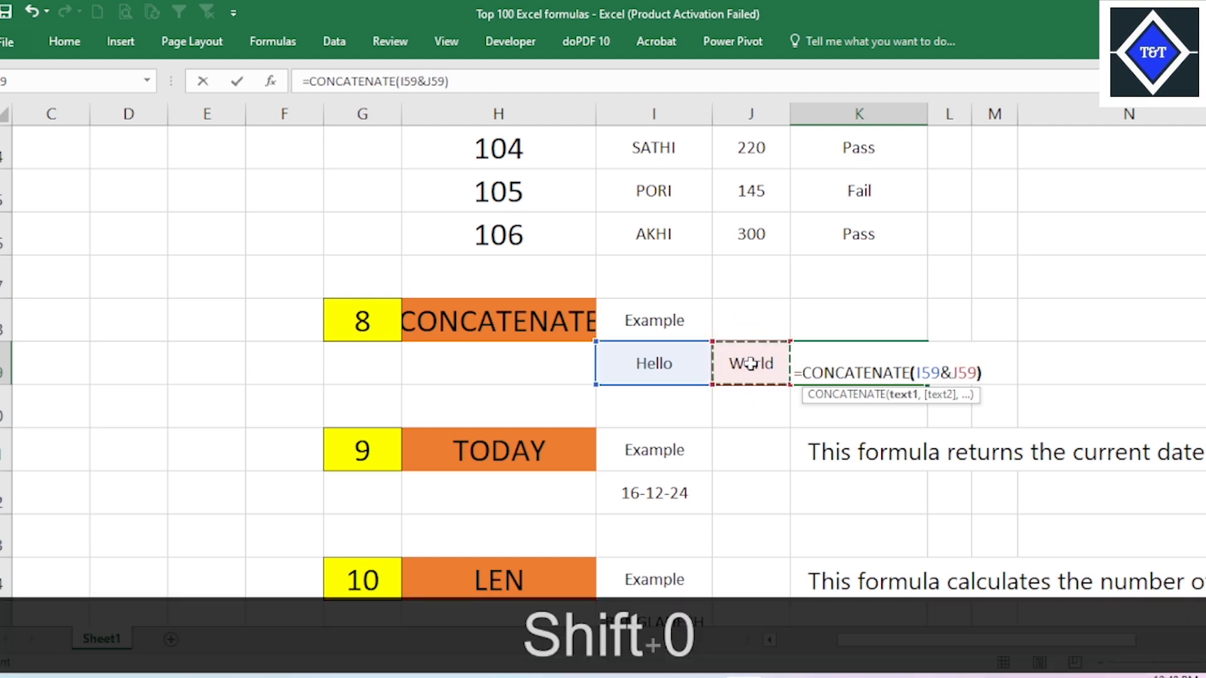
key(Return)
Step: Try adding spaces around the ampersand in K59, making the formula =CONCATENATE(I59 & J59)
click(859, 375)
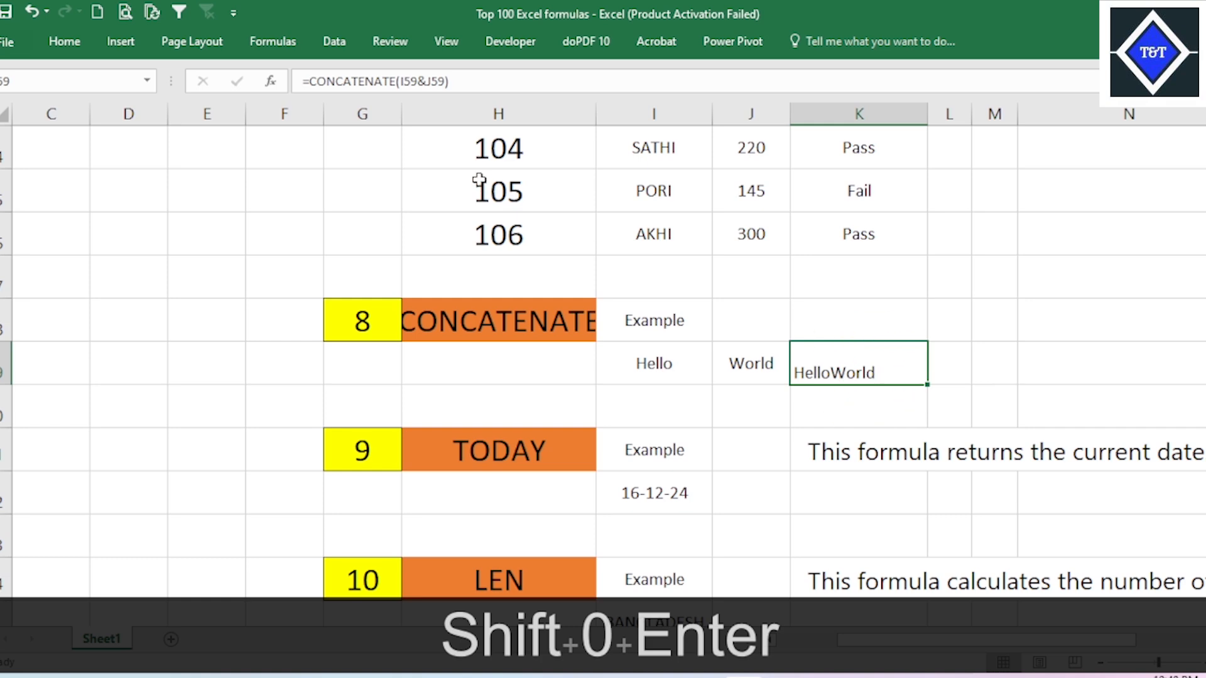
click(418, 81)
click(418, 81)
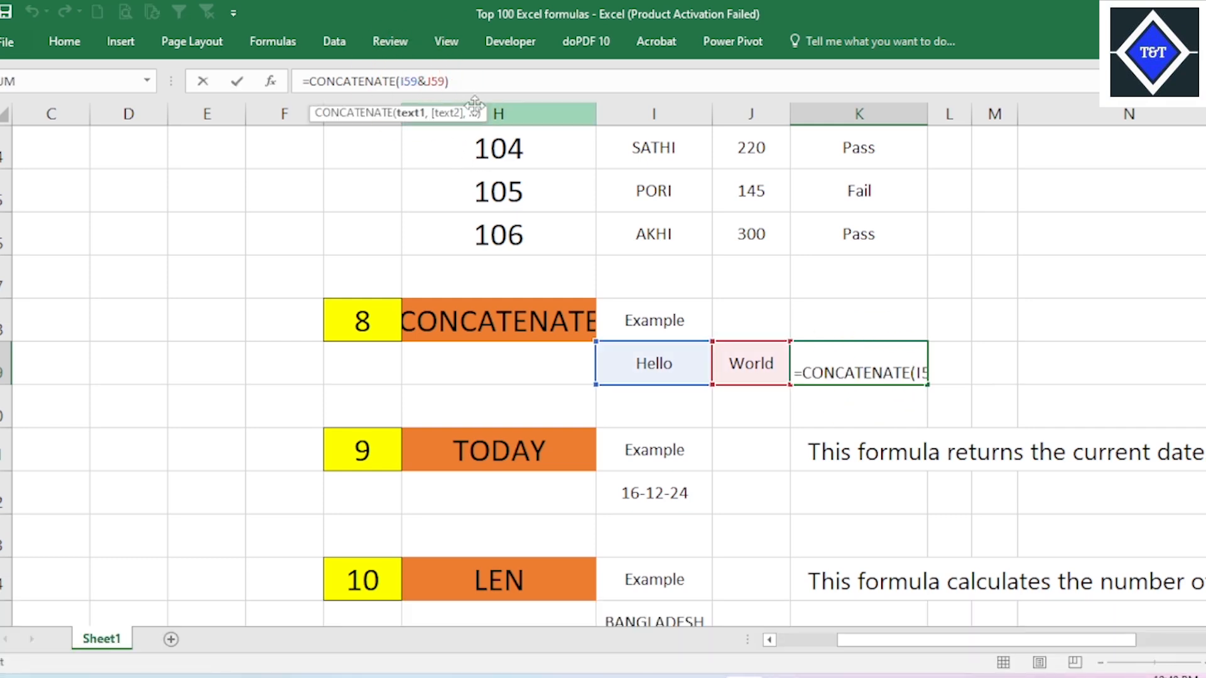
click(435, 81)
key(Left)
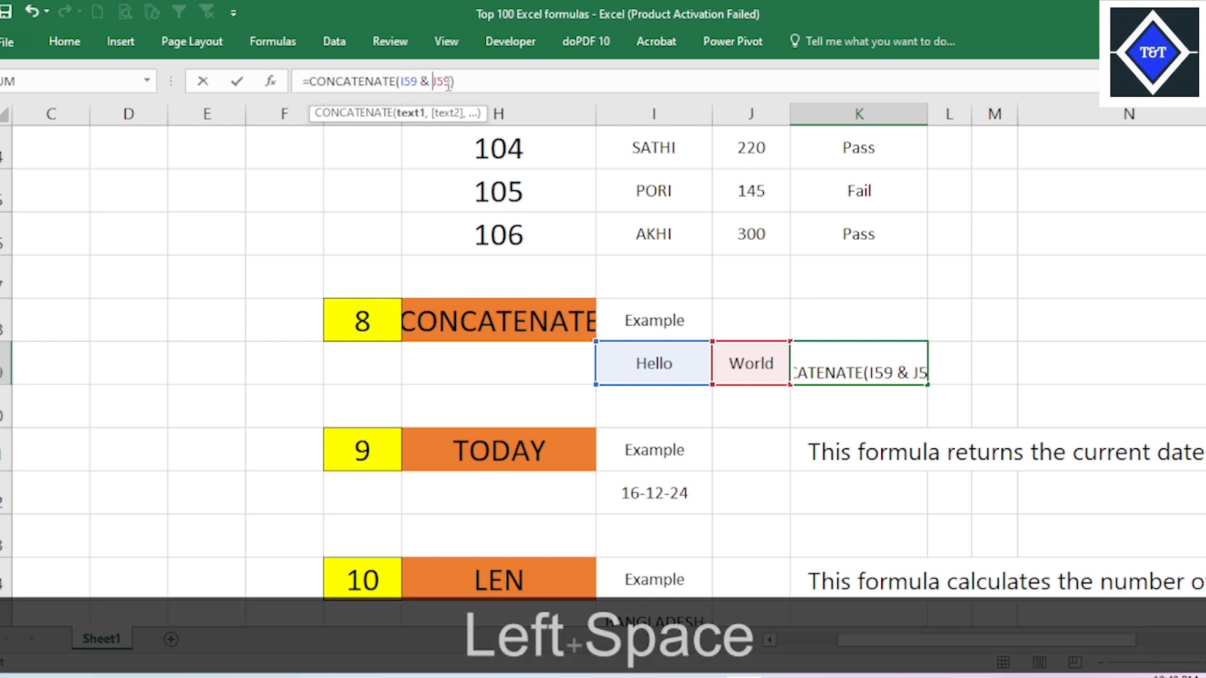
key(Return)
click(851, 353)
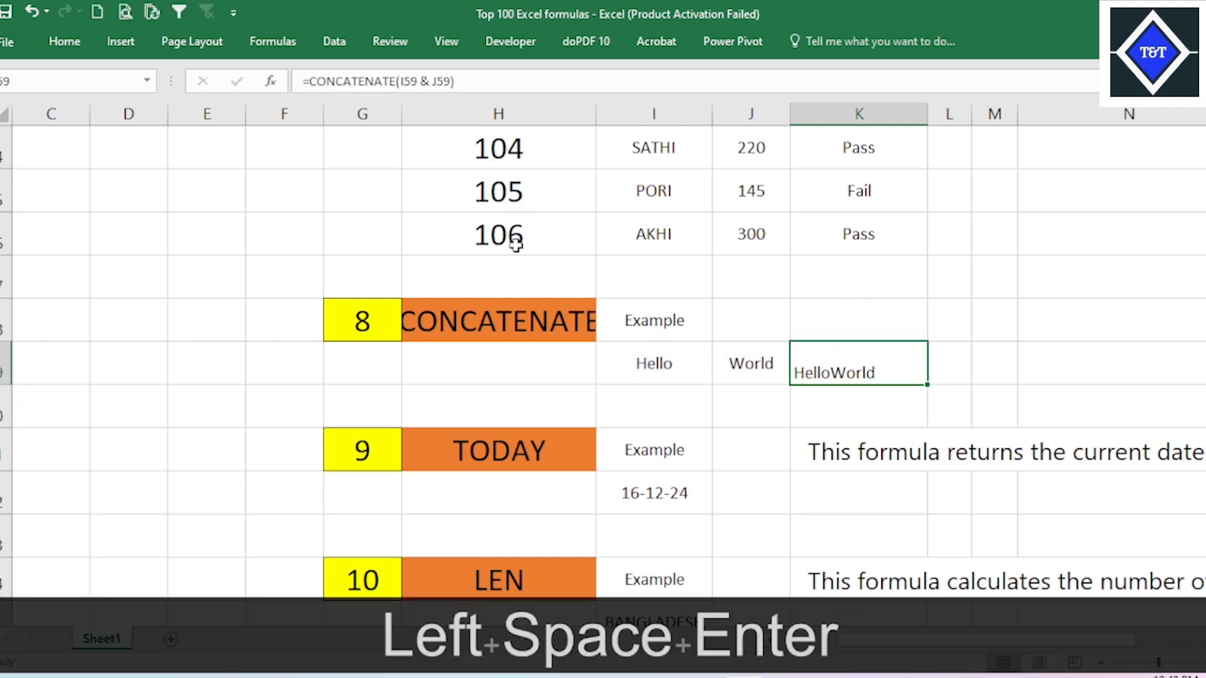
Step: Try enclosing the ampersand in quotation marks in K59, entering =CONCATENATE(I59" & " J59)
click(419, 81)
key(BackSpace)
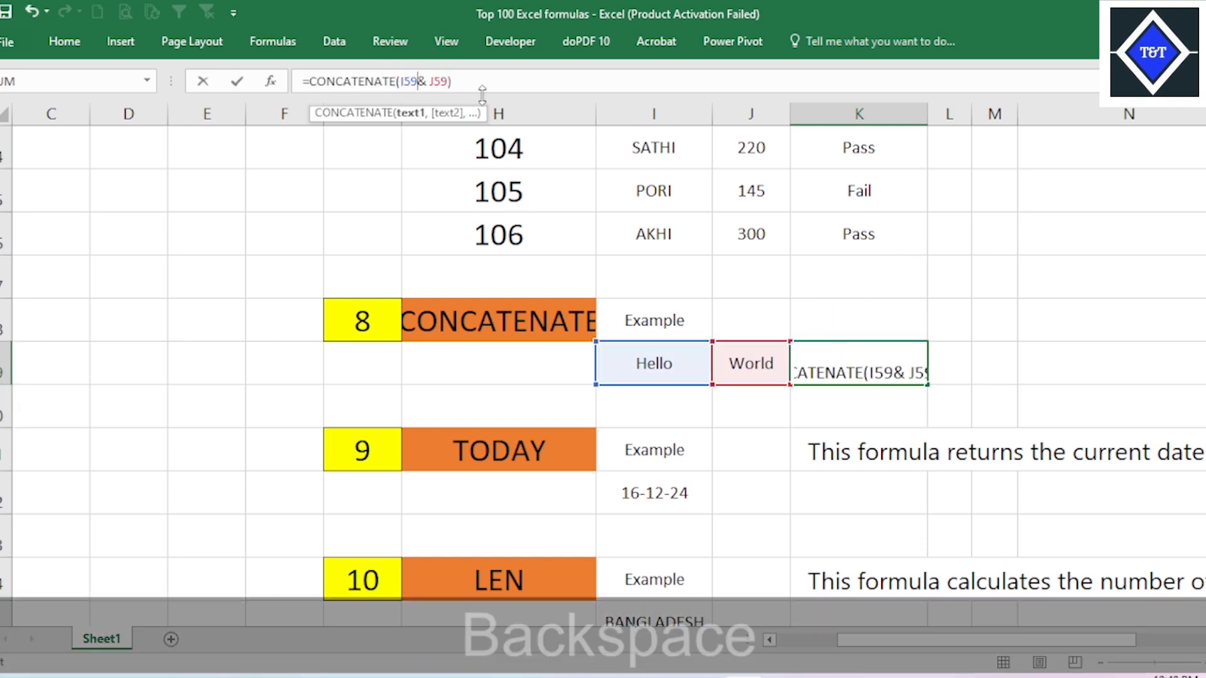
text("&)
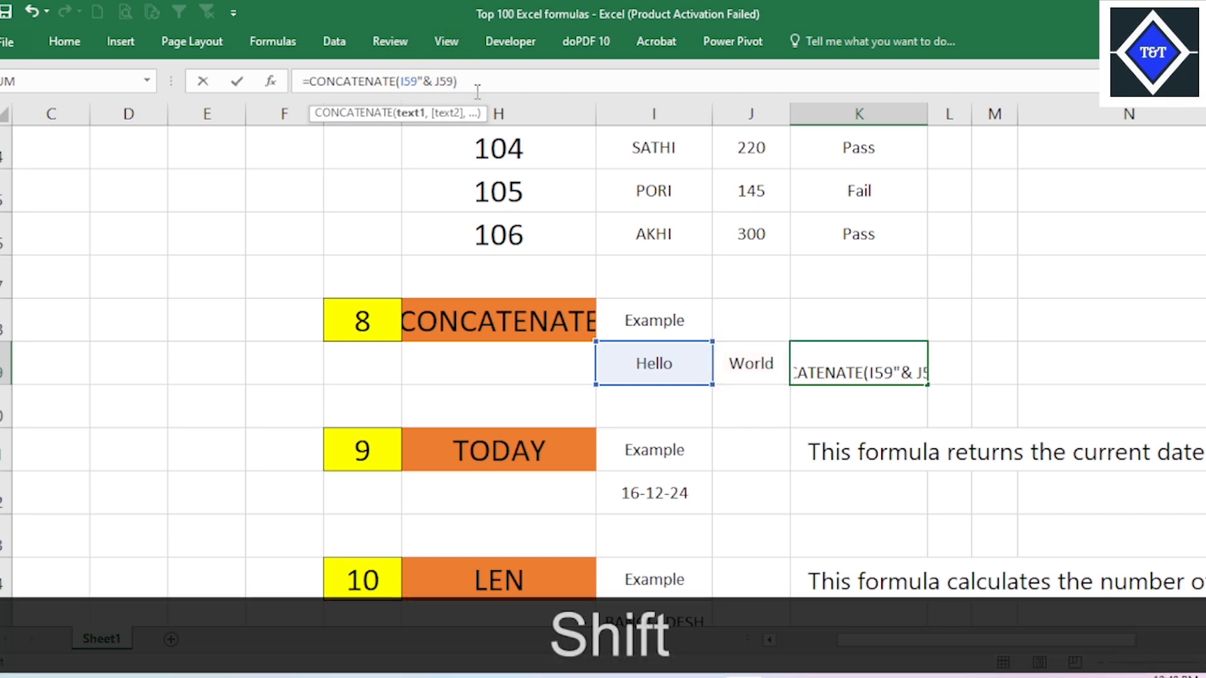
text(")
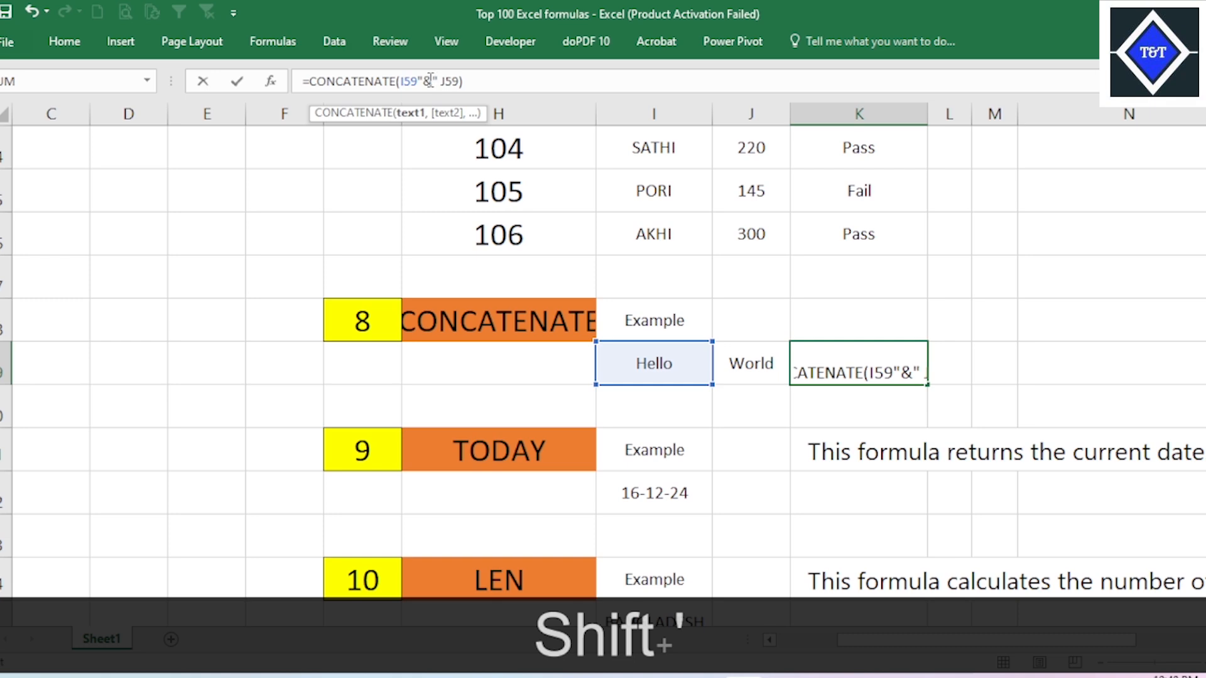
click(424, 81)
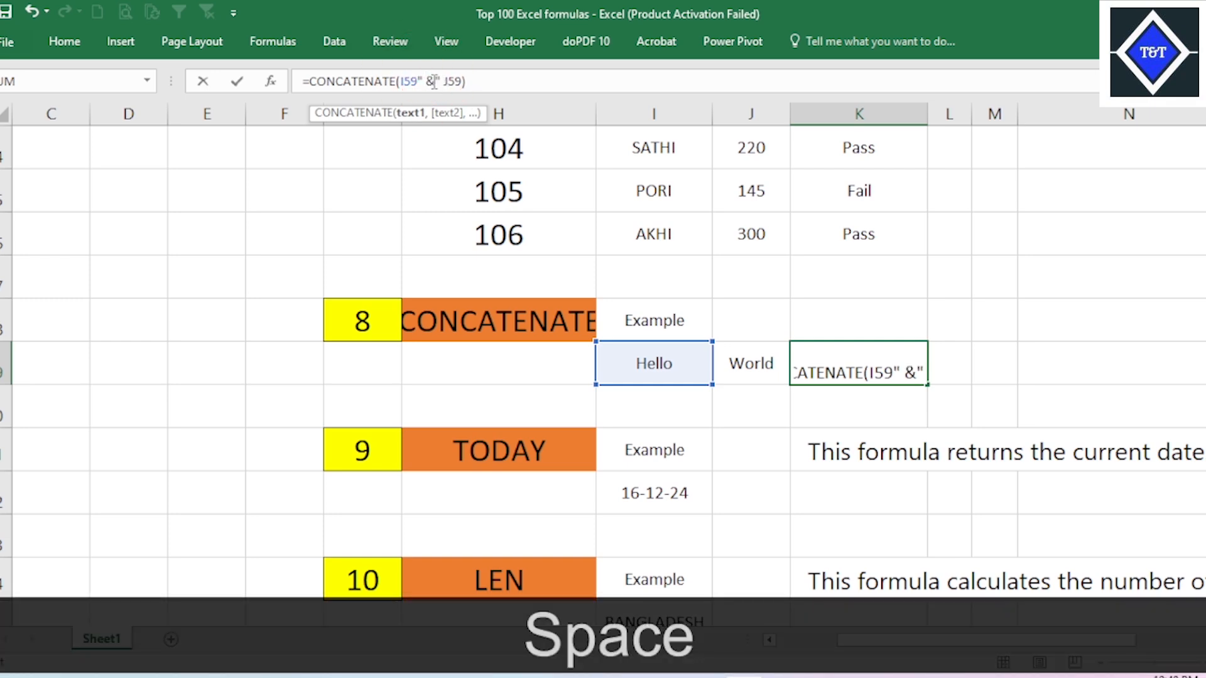
key(Return)
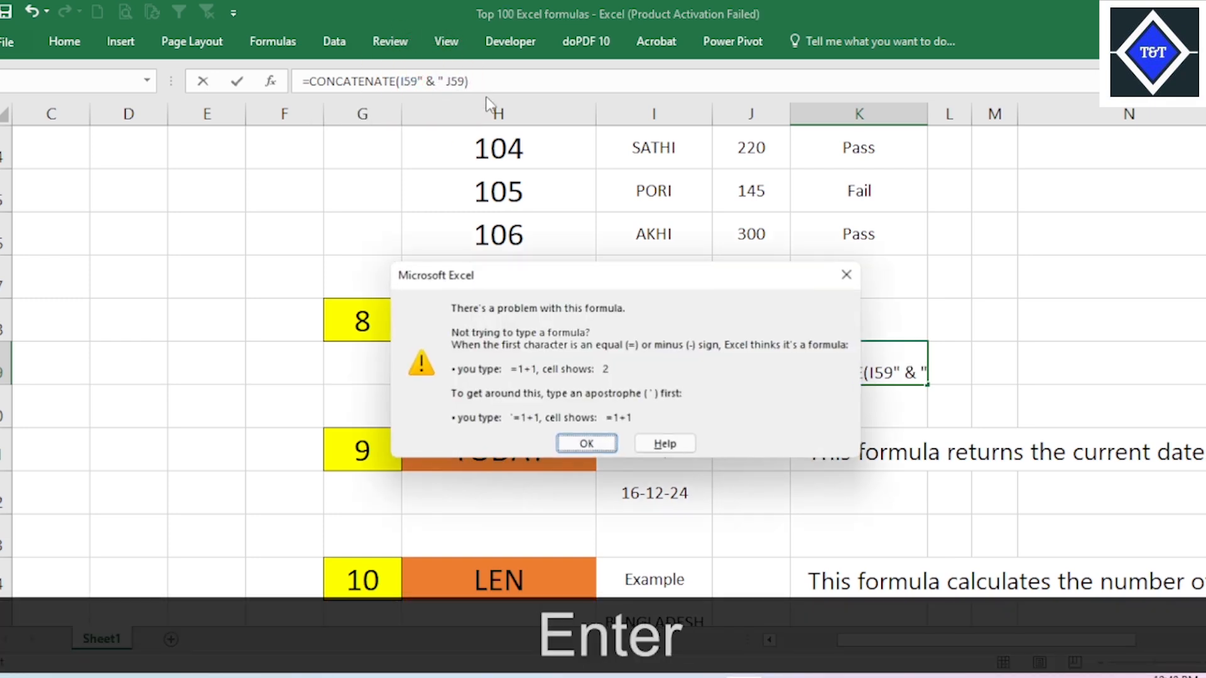
click(613, 443)
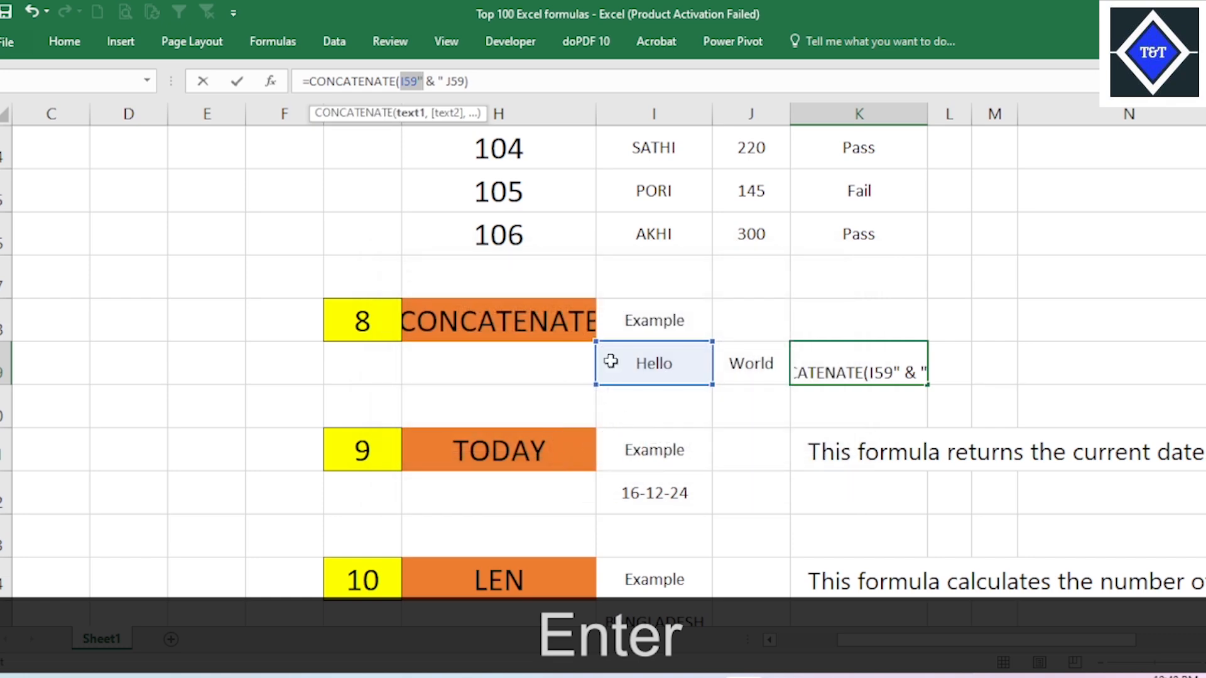
Step: Correct the formula in K59 to =CONCATENATE(I59&" " &J59) so a space separates the two words
click(426, 81)
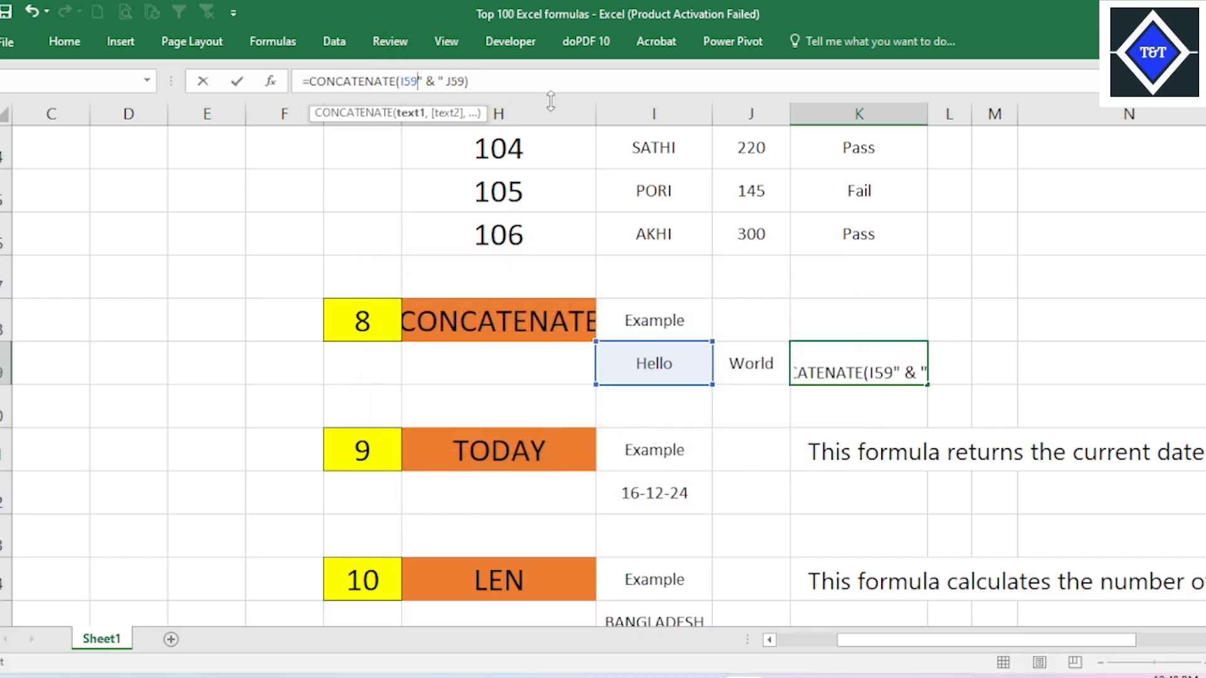
text(&)
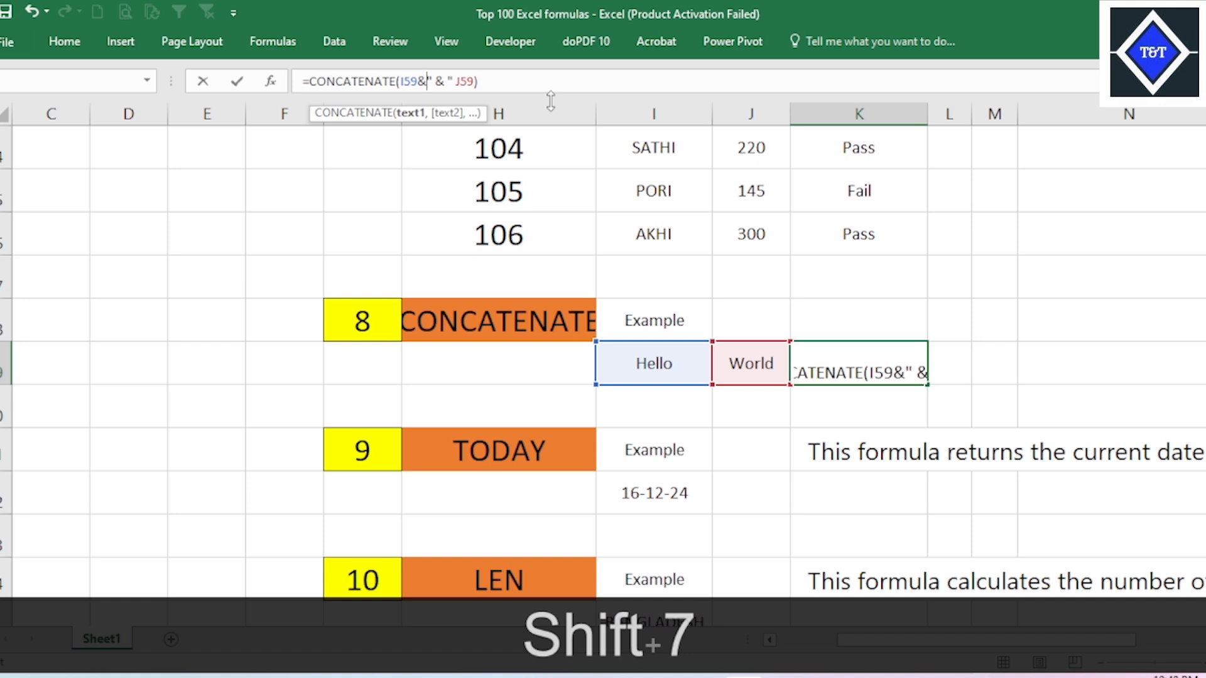
click(453, 82)
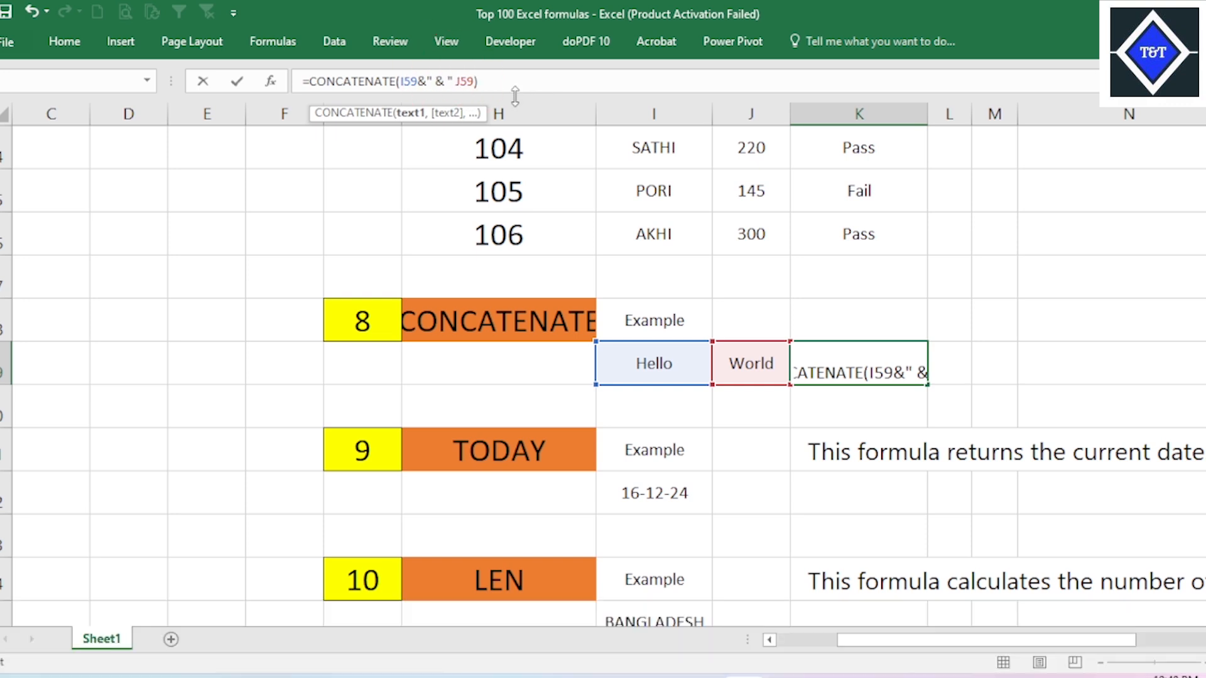
text(&)
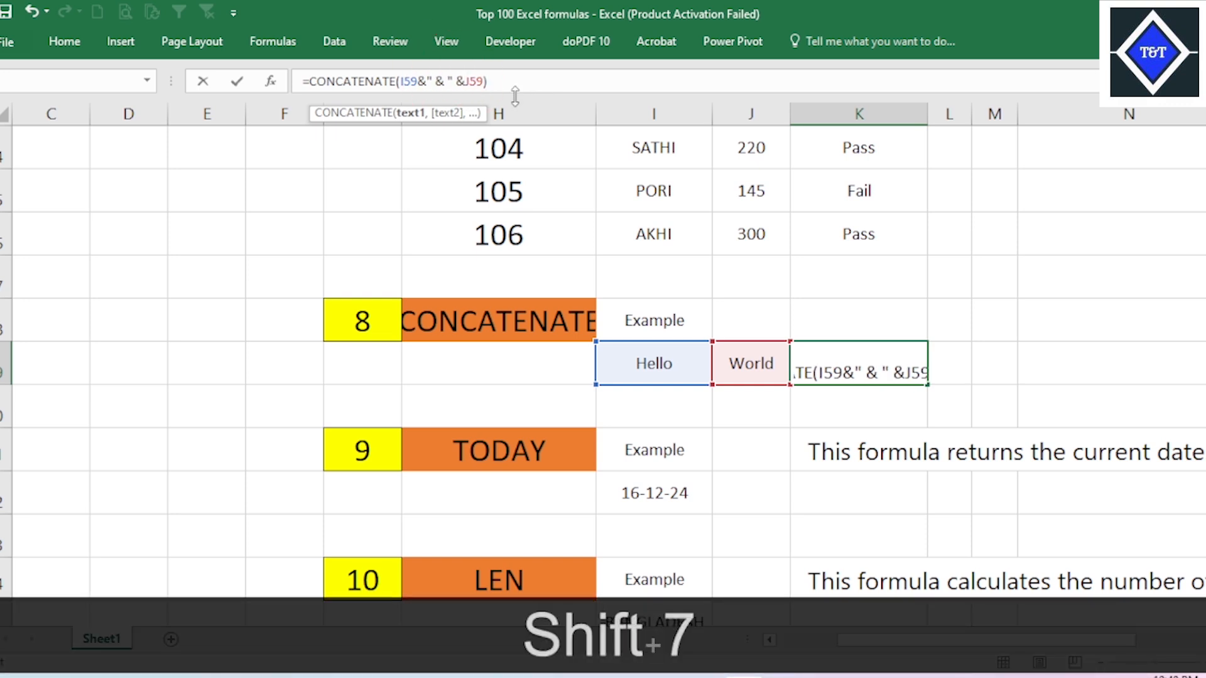
key(BackSpace)
key(BackSpace)
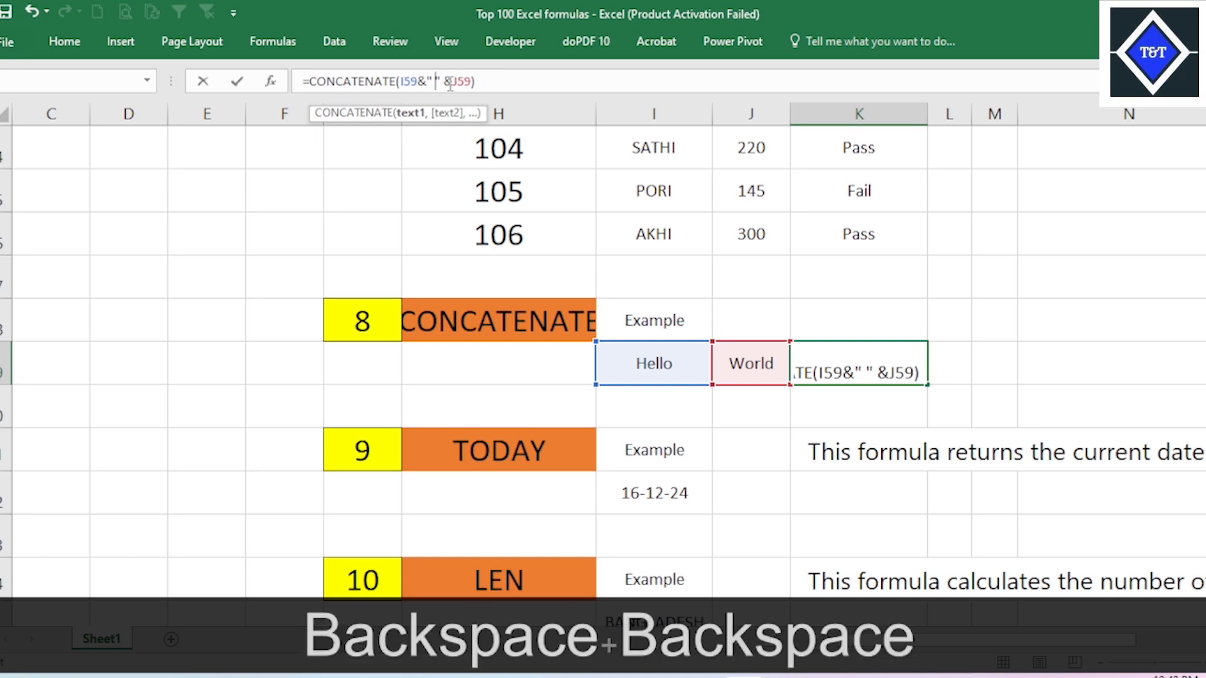
key(Return)
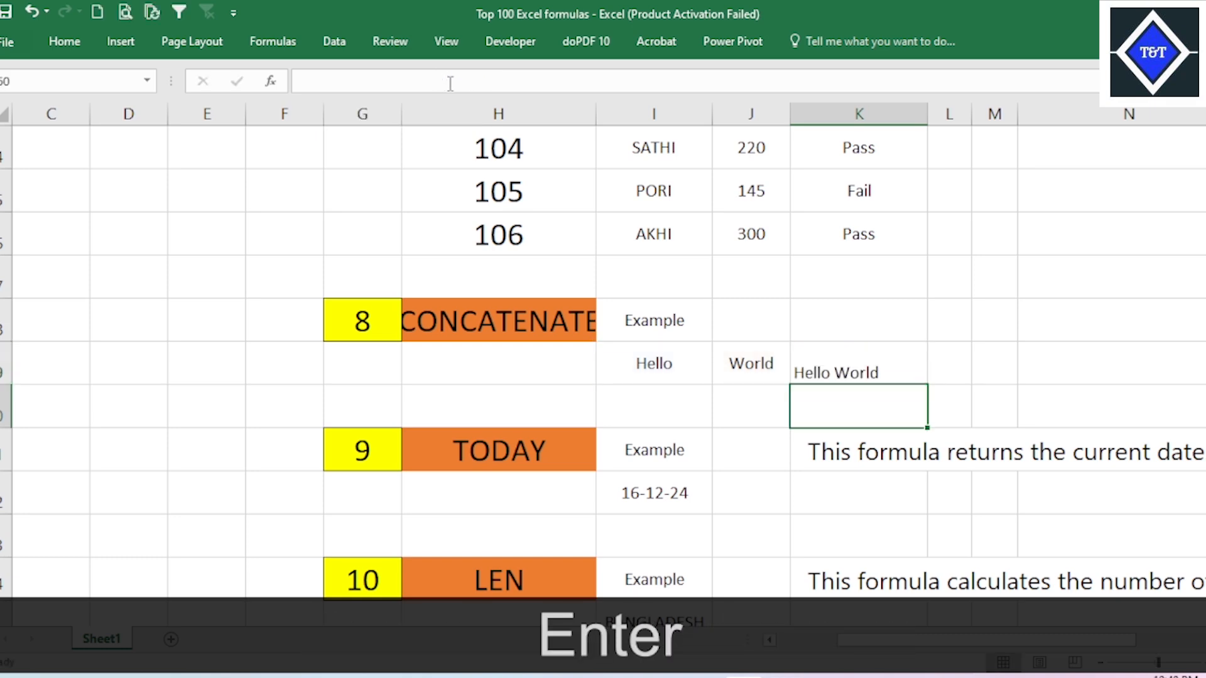
click(864, 375)
click(1061, 337)
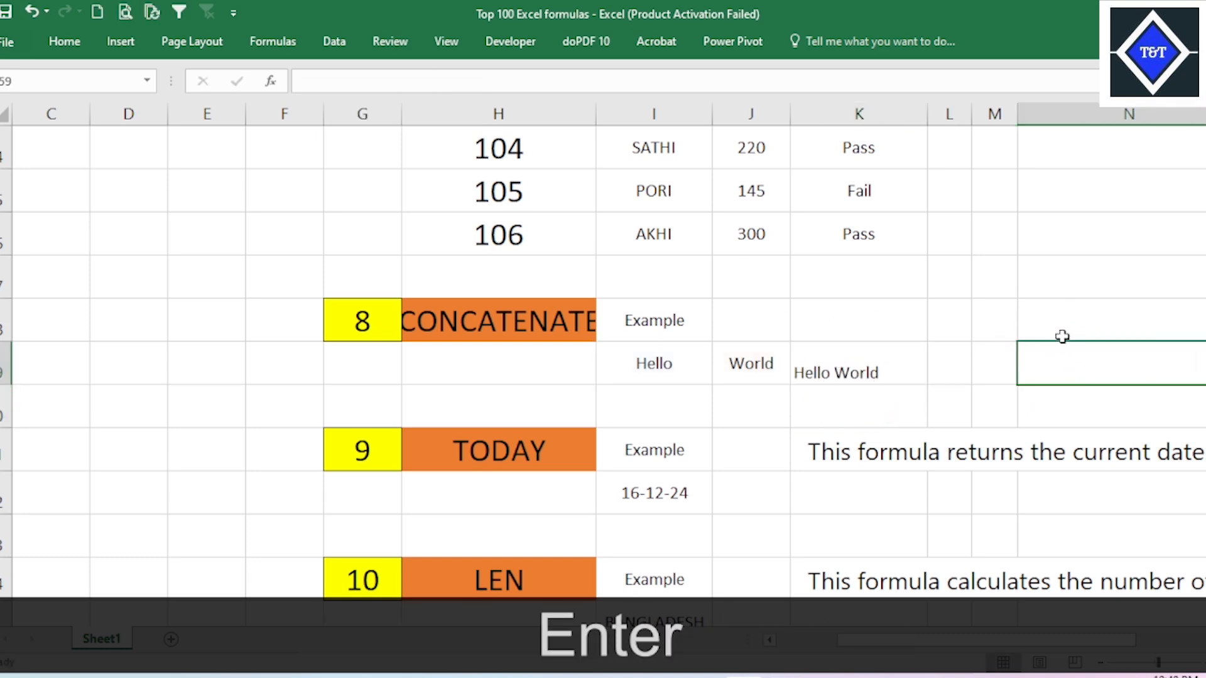
Step: Clear the existing date formula from I62 in the TODAY example
scroll(1004, 352, down, 2)
click(667, 367)
click(668, 236)
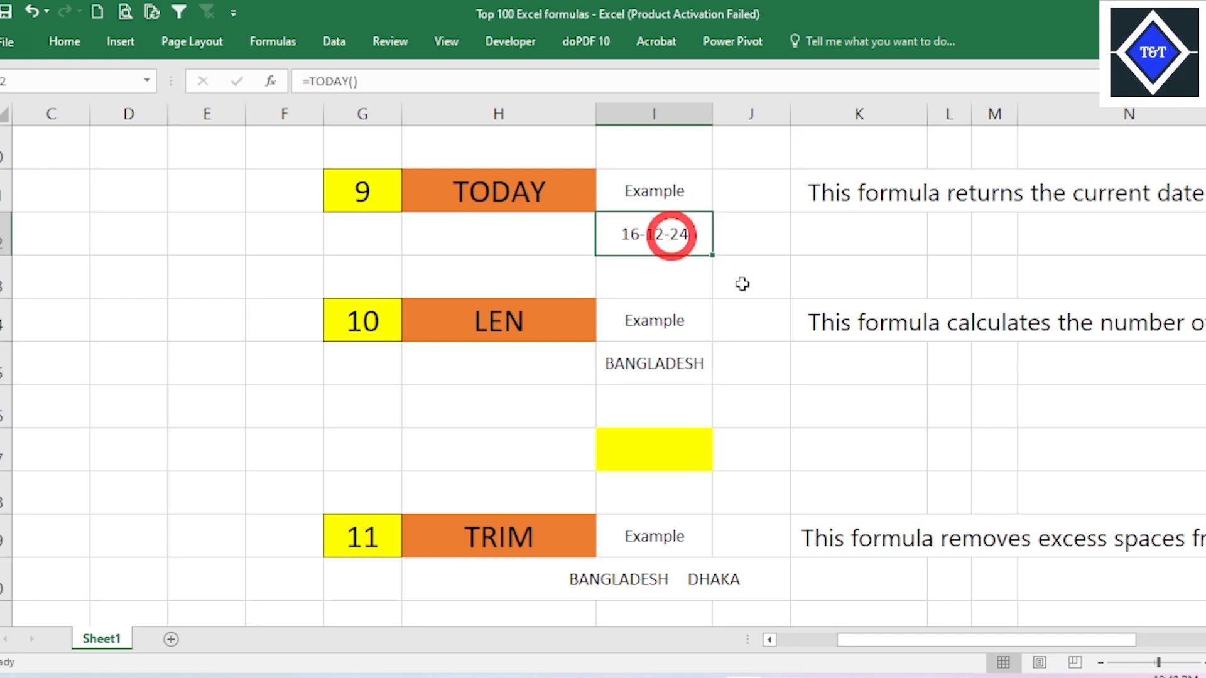
scroll(792, 295, up, 1)
scroll(793, 295, up, 1)
key(BackSpace)
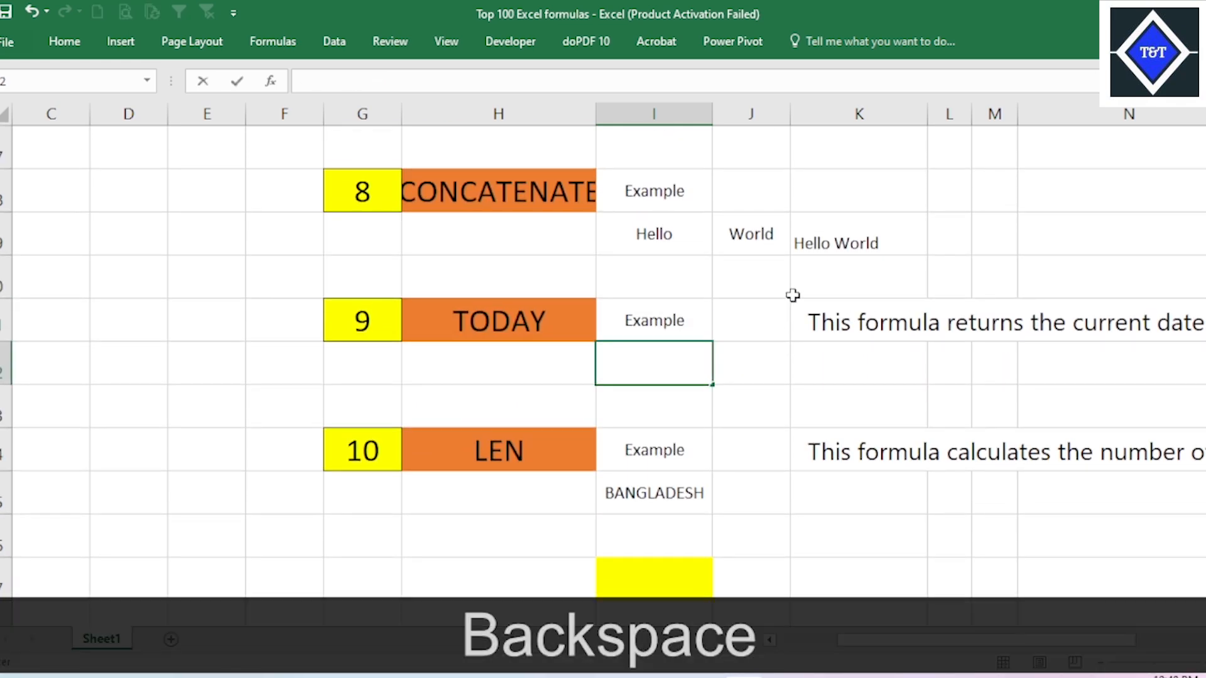
key(Tab)
Step: Enter =TODAY() in I62 to return the current date
click(672, 352)
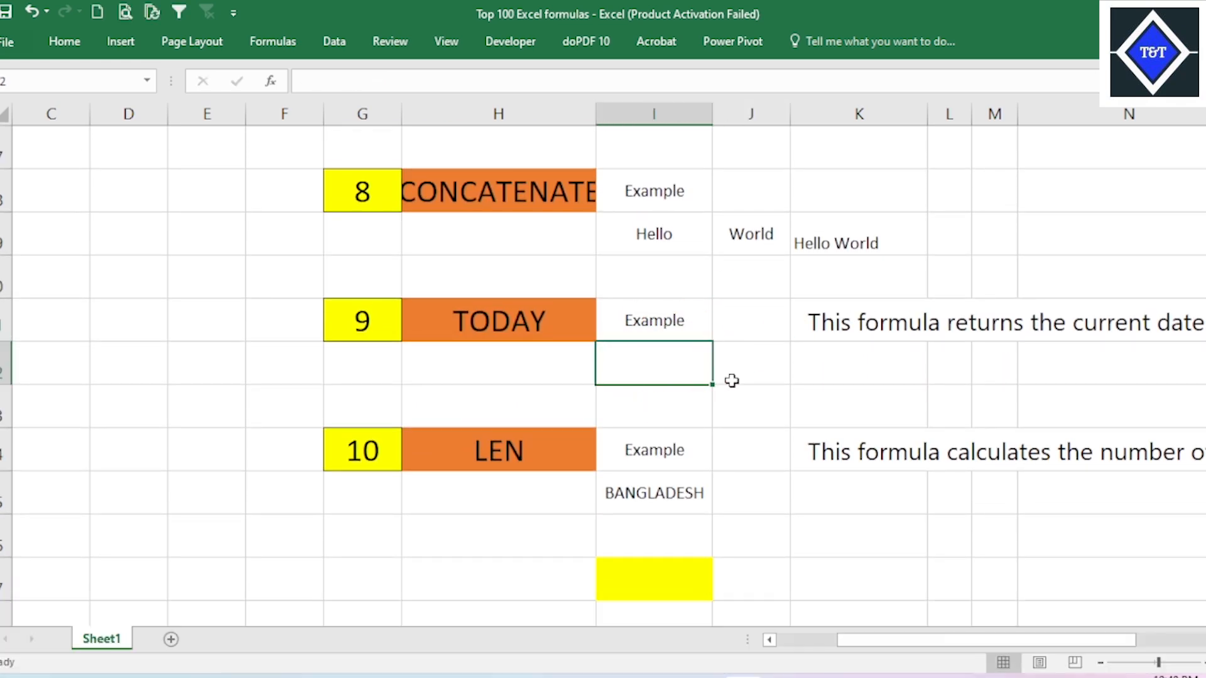
text(=TOA)
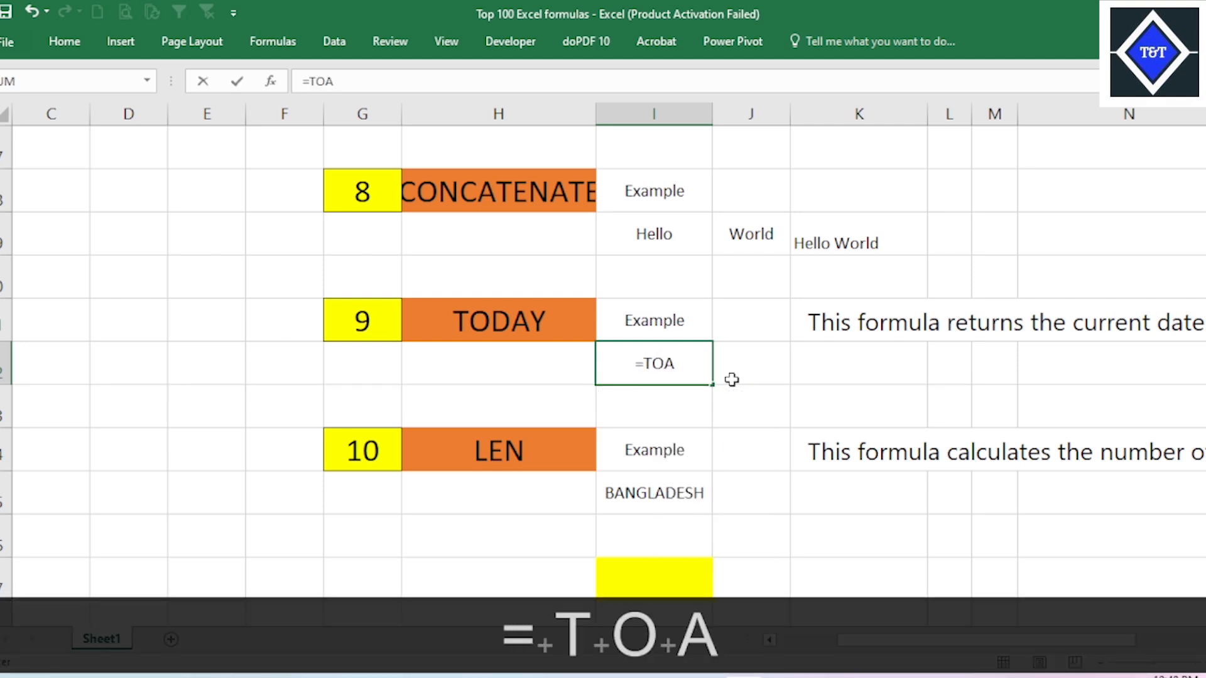
key(BackSpace)
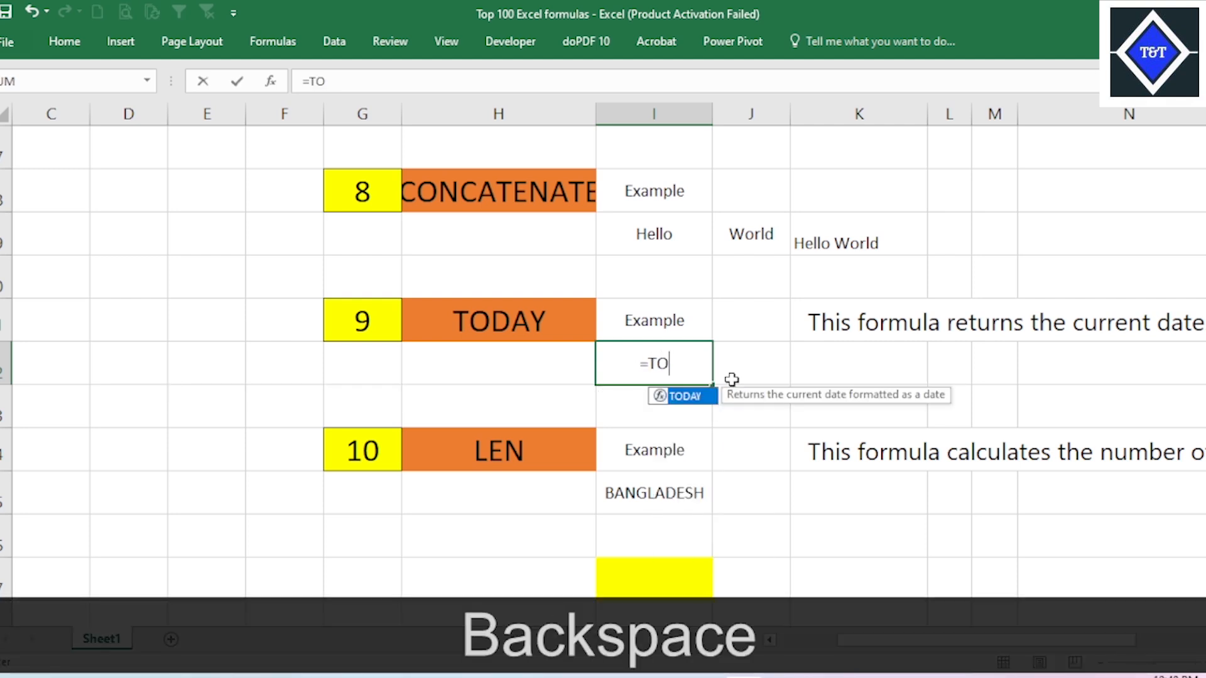
key(Tab)
text())
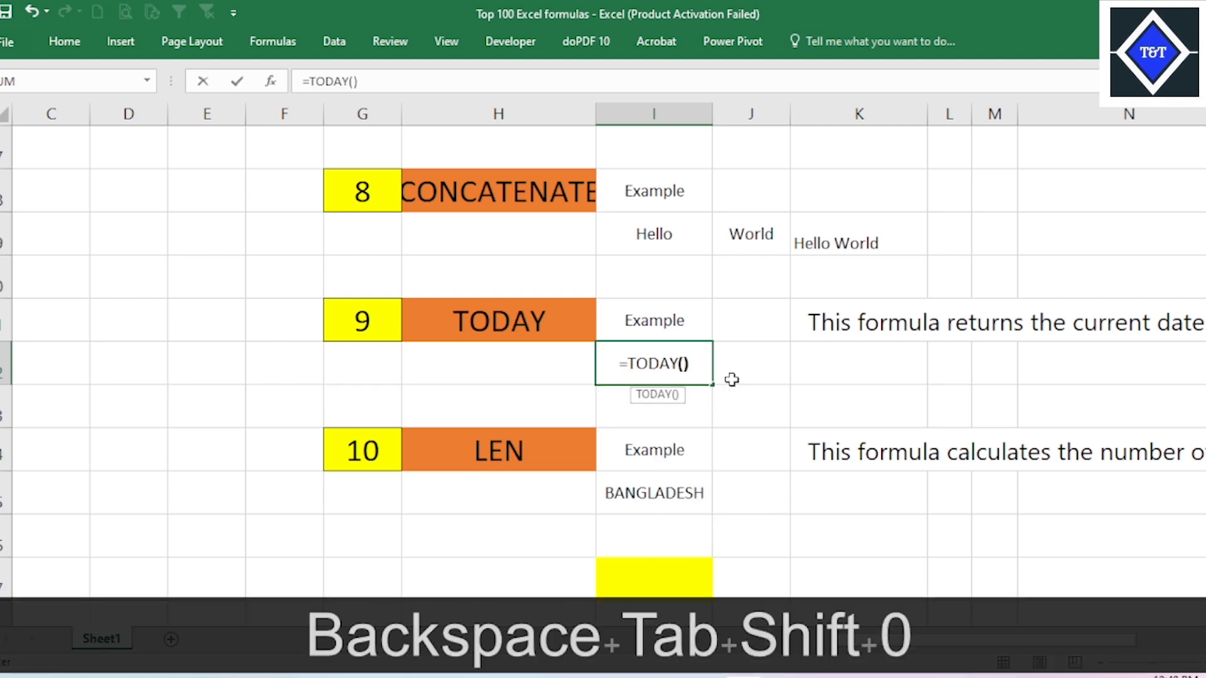
key(Return)
click(709, 361)
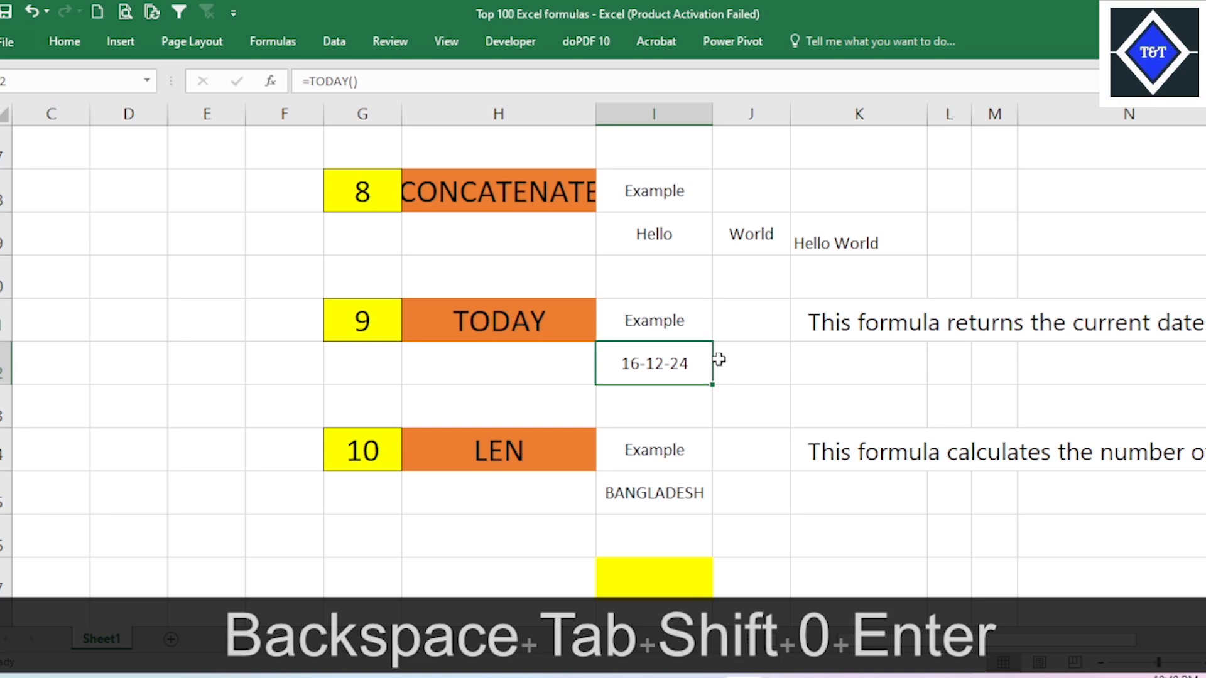
Step: Count the characters of BANGLADESH by entering =LEN(I65) in the yellow result cell I67
click(671, 497)
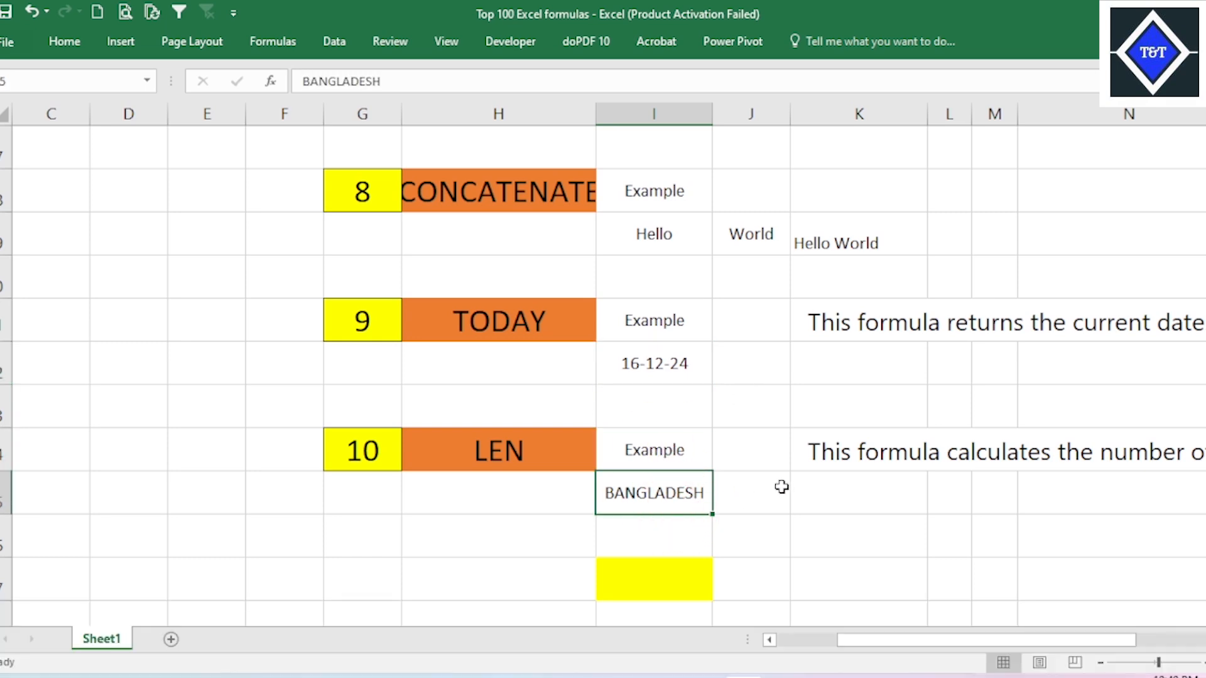
scroll(785, 487, down, 1)
click(688, 448)
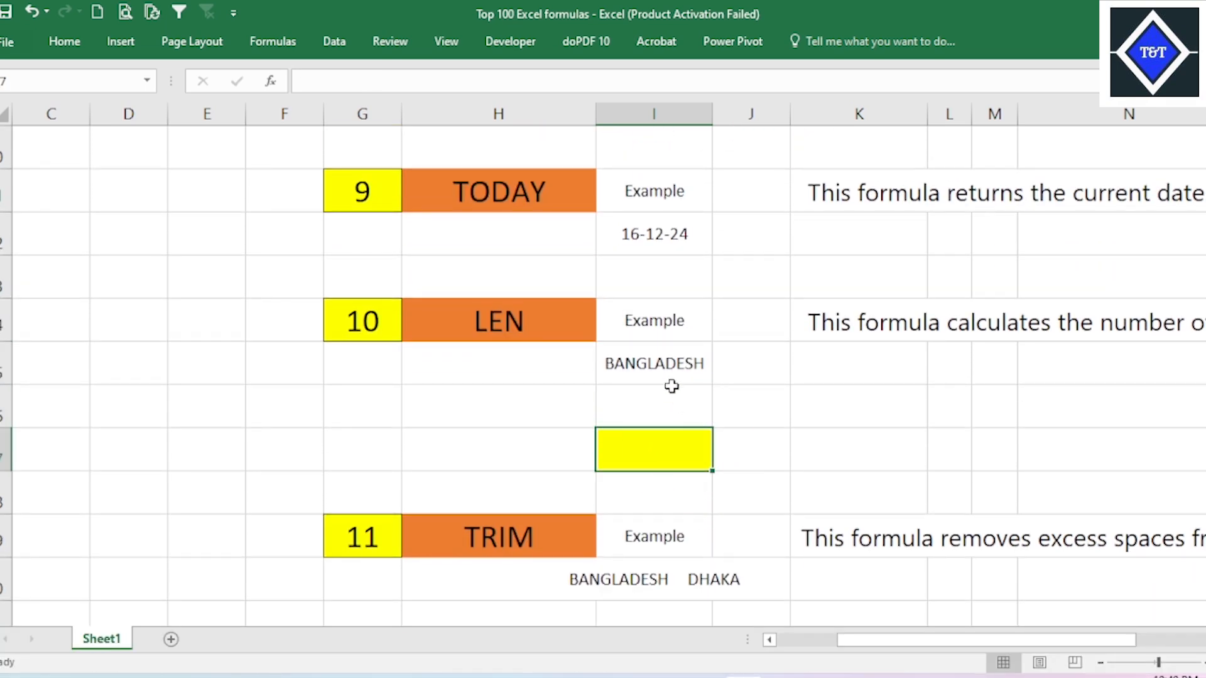
click(667, 366)
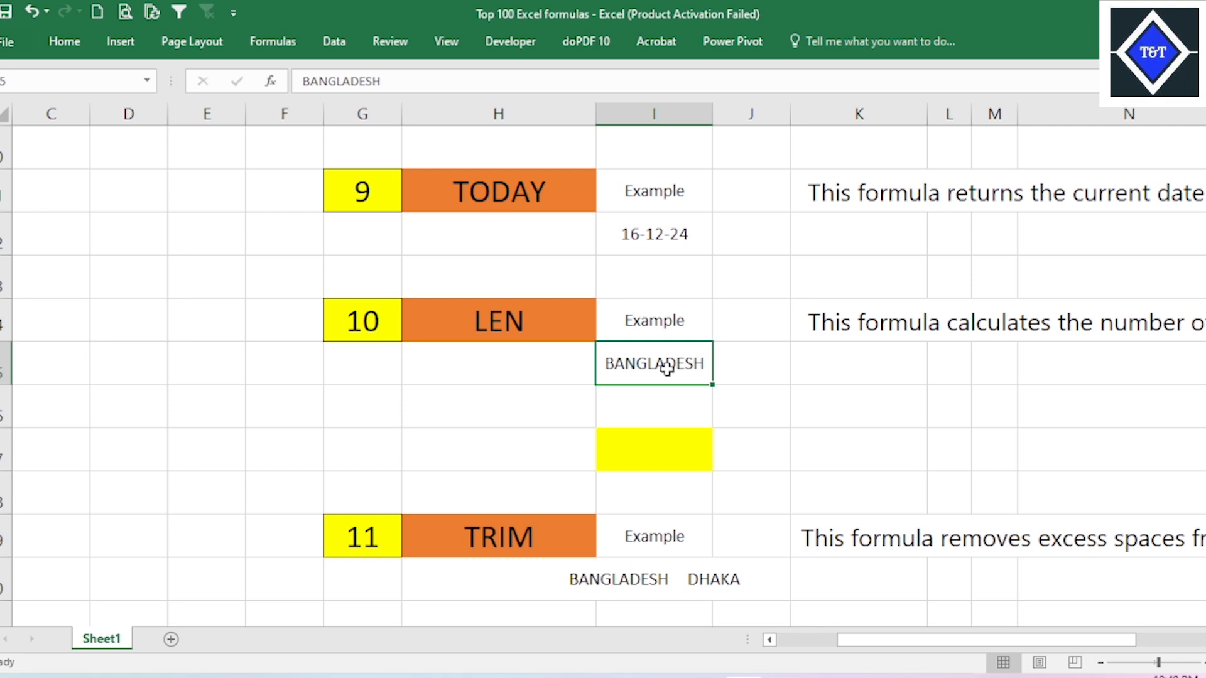
click(658, 429)
text(=)
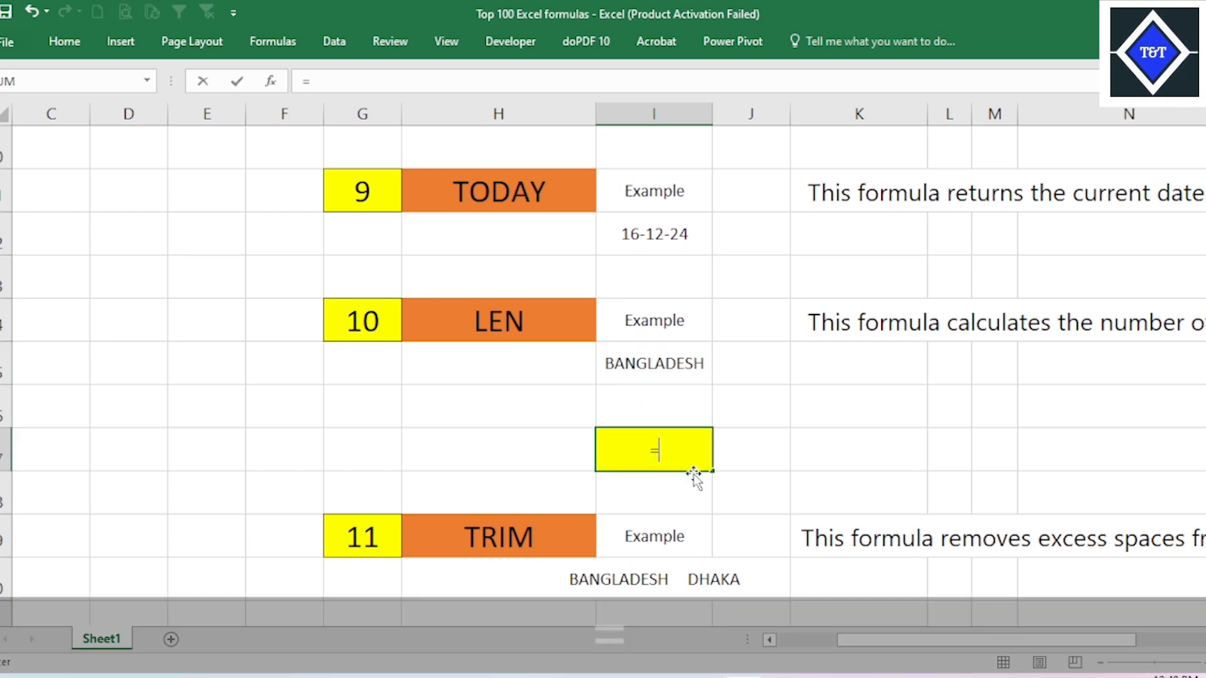
text(LE)
key(Down)
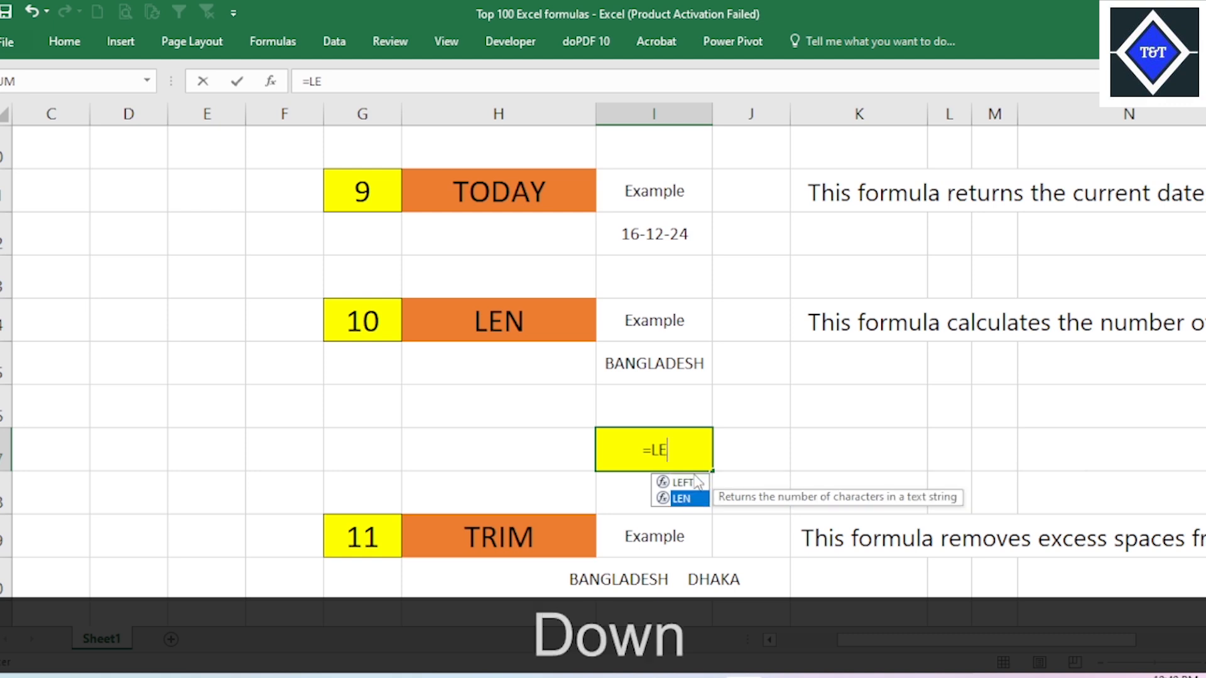
key(Tab)
click(680, 375)
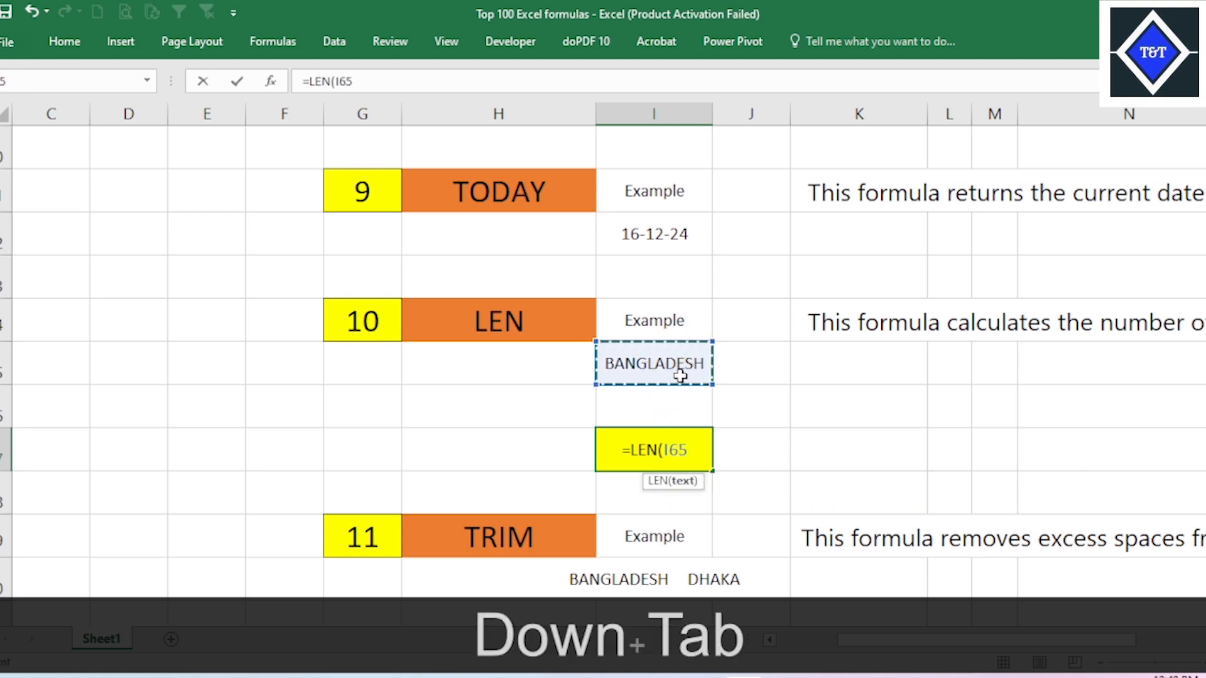
text())
key(Return)
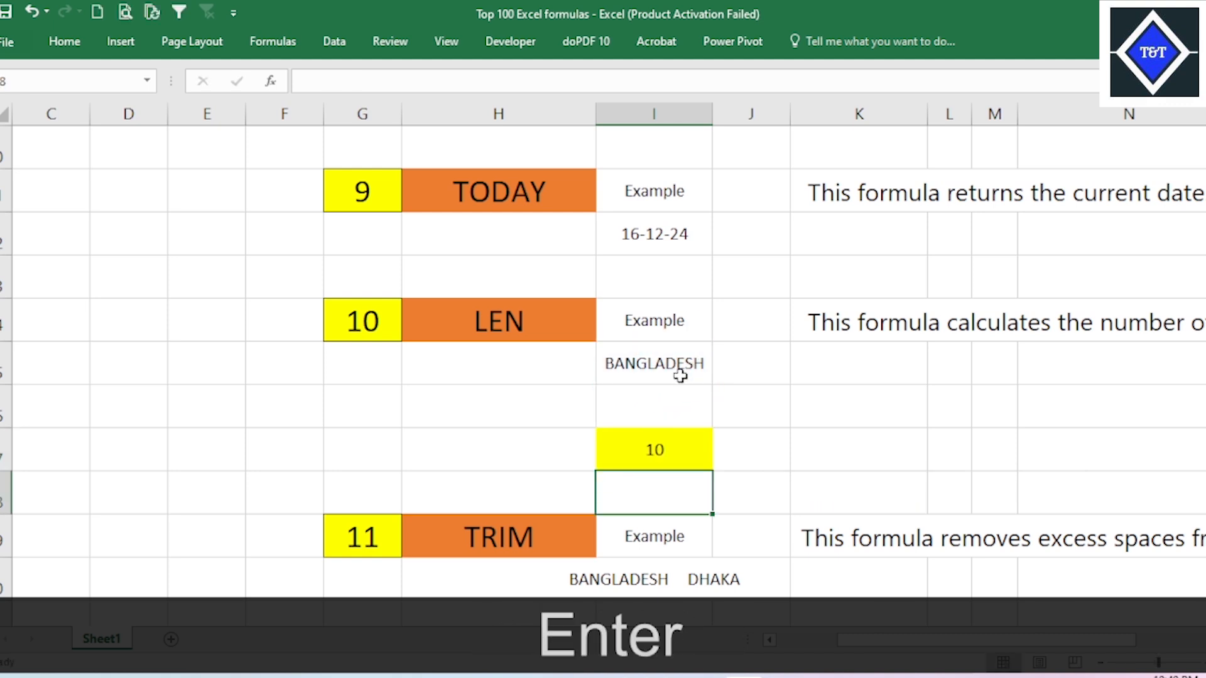
Step: Clear the existing TRIM formula from the yellow result cell I72
scroll(680, 375, down, 2)
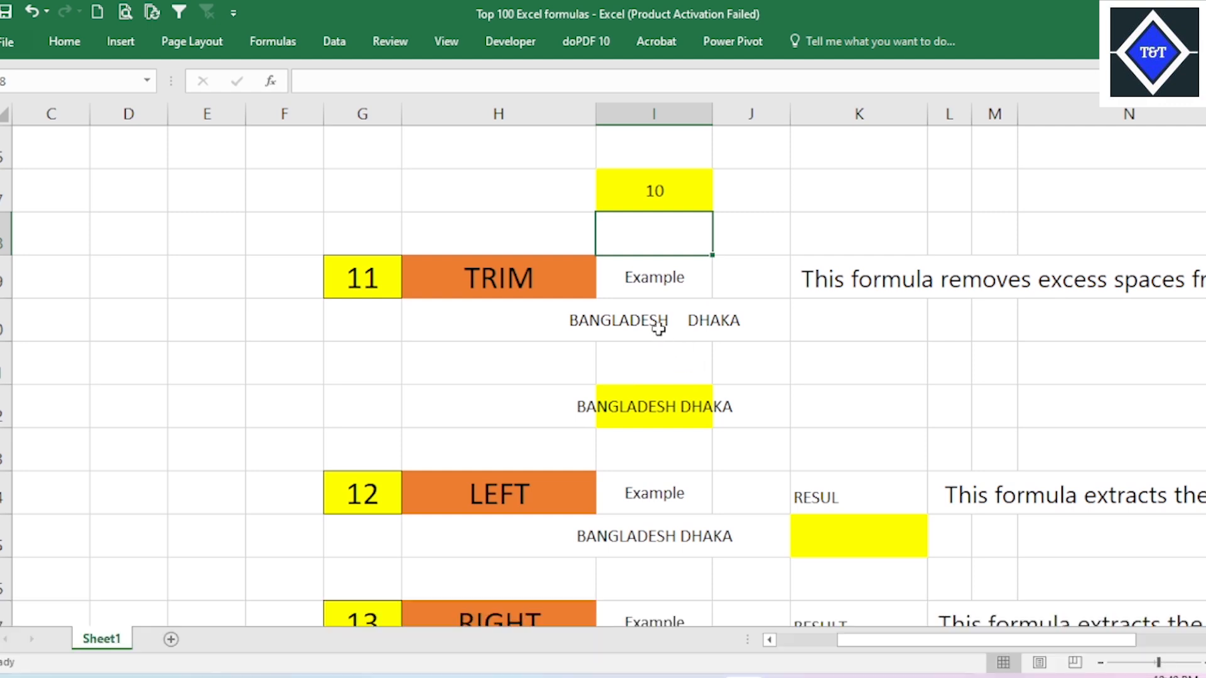
click(659, 323)
click(666, 410)
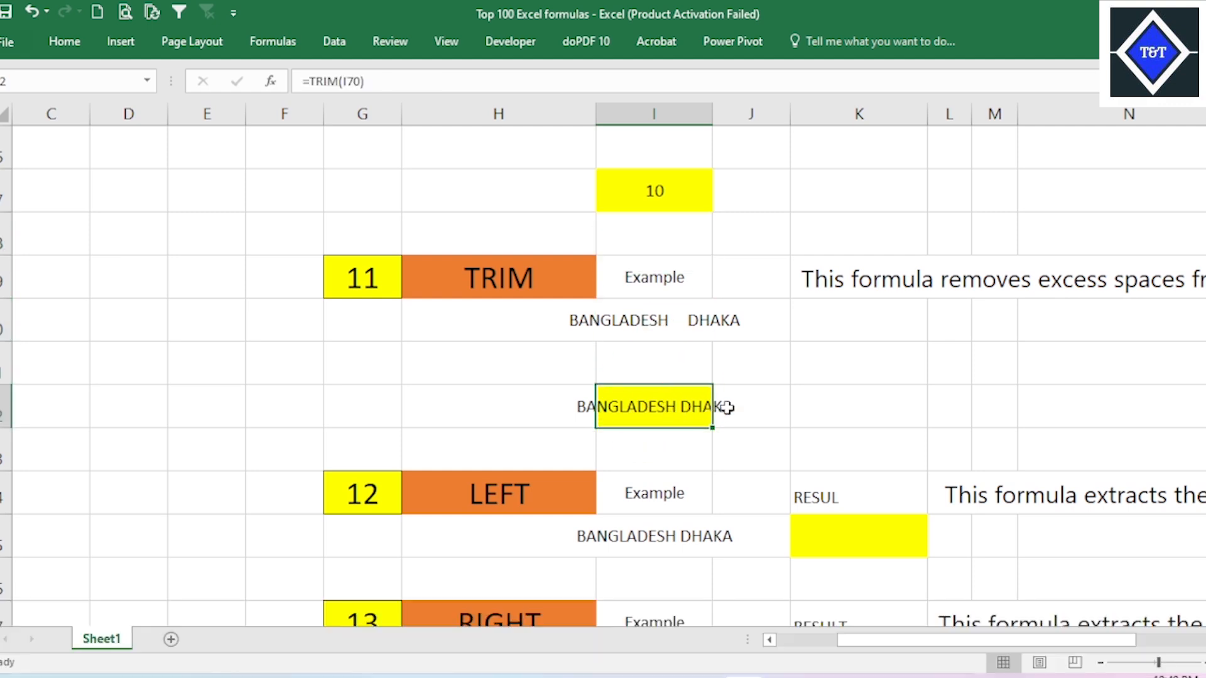
click(682, 404)
click(747, 408)
click(654, 414)
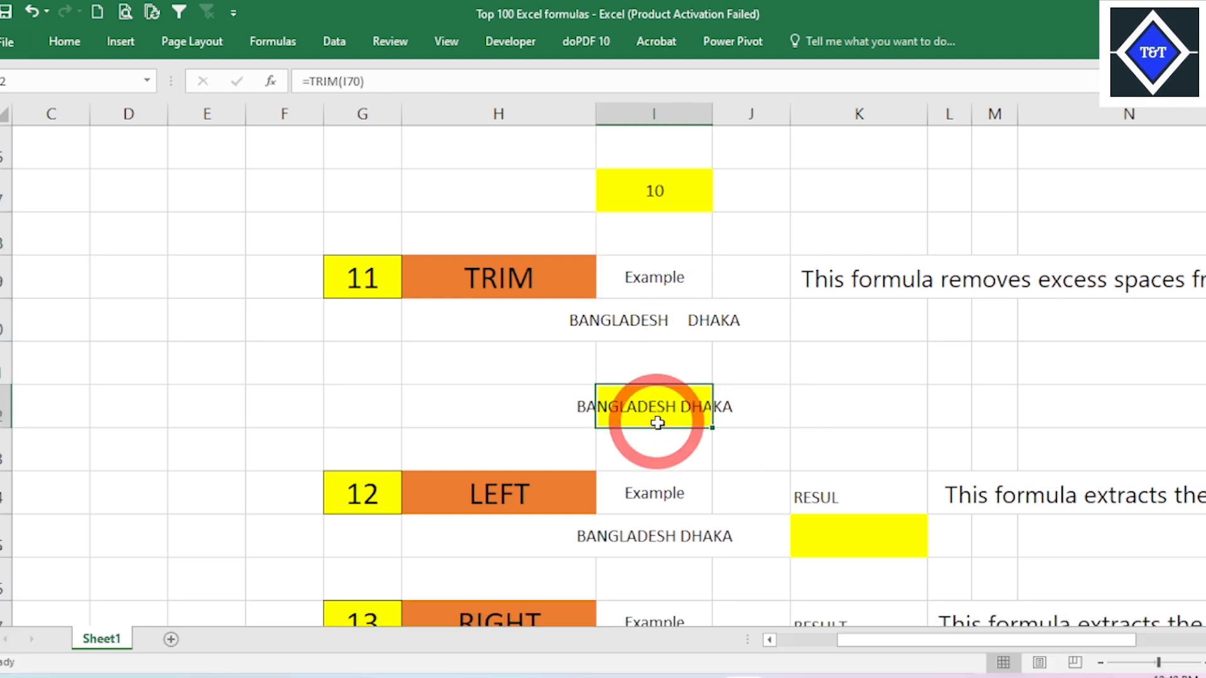
key(Delete)
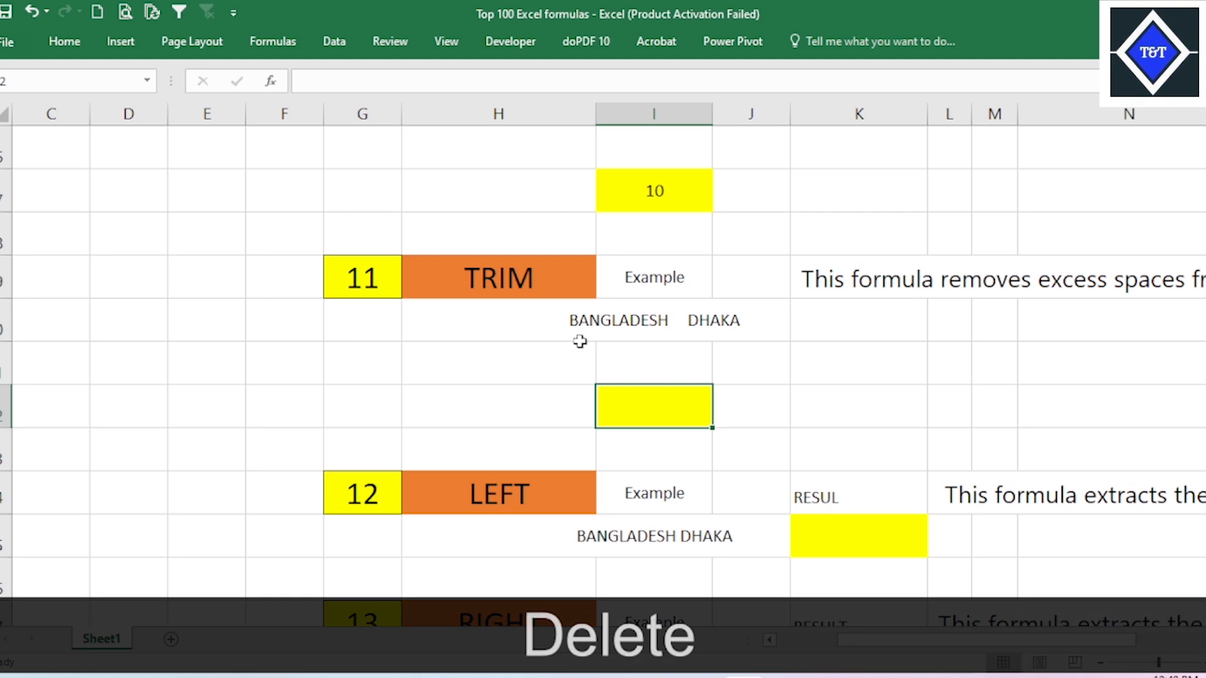
Step: Remove the excess spaces from BANGLADESH DHAKA by entering =TRIM(I70) in the yellow result cell I72
text(=)
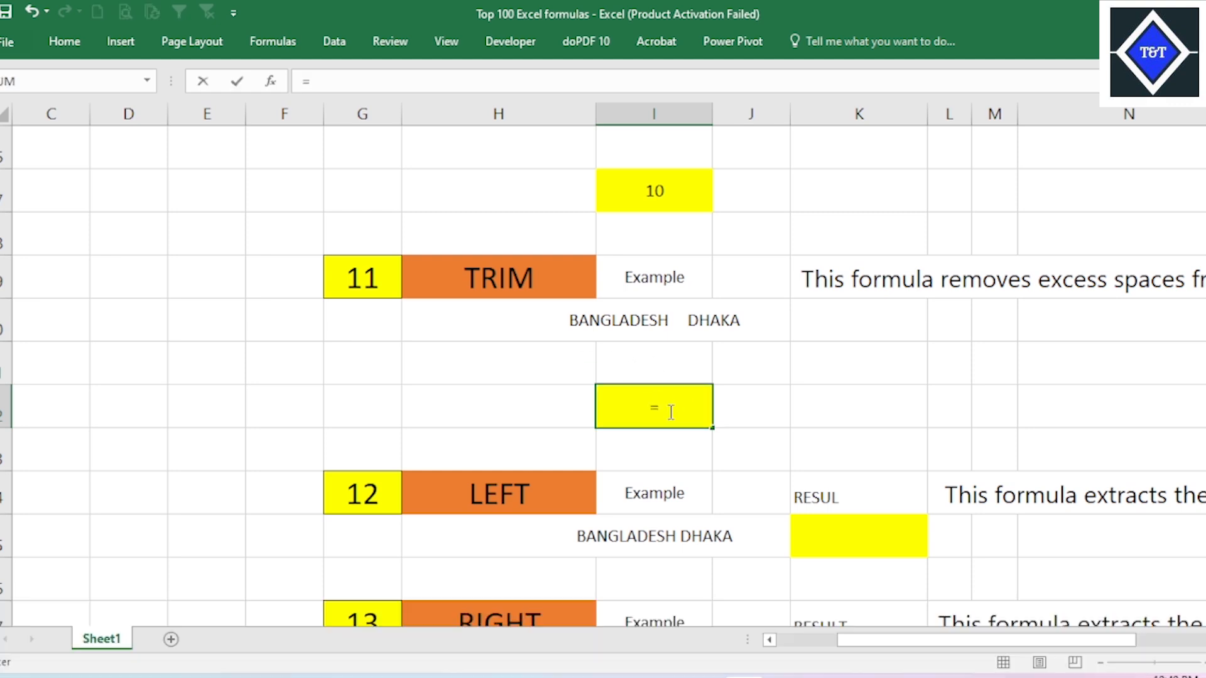
text(TRI)
key(Tab)
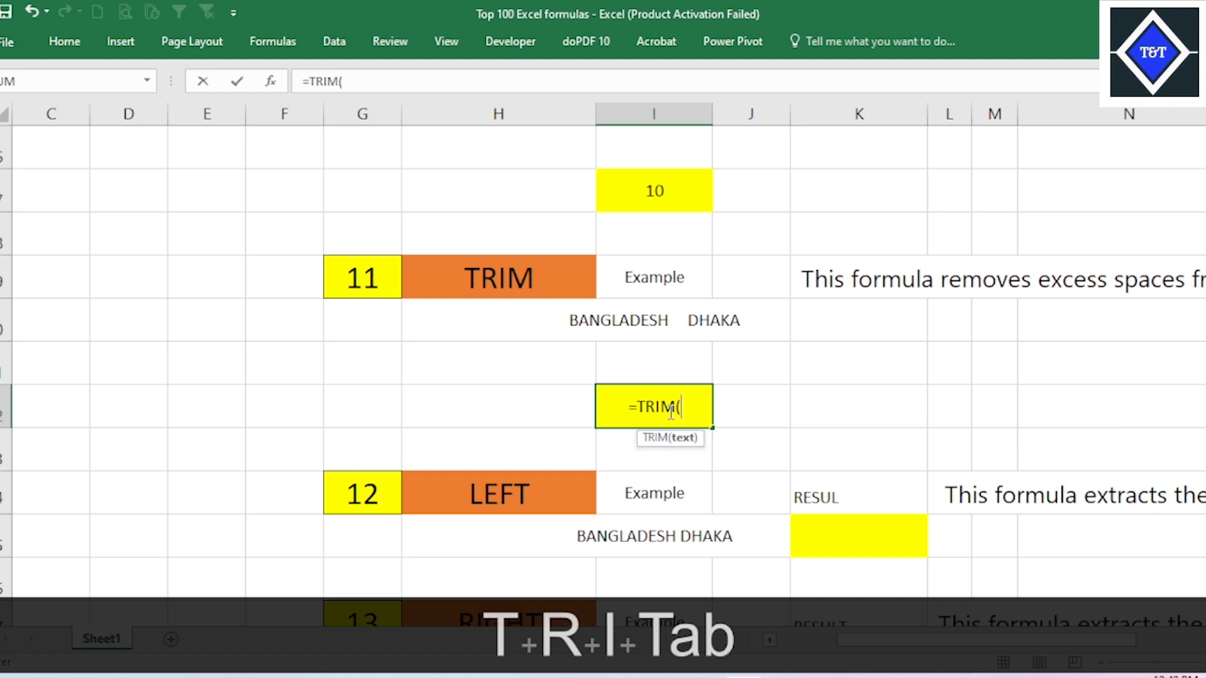
click(653, 331)
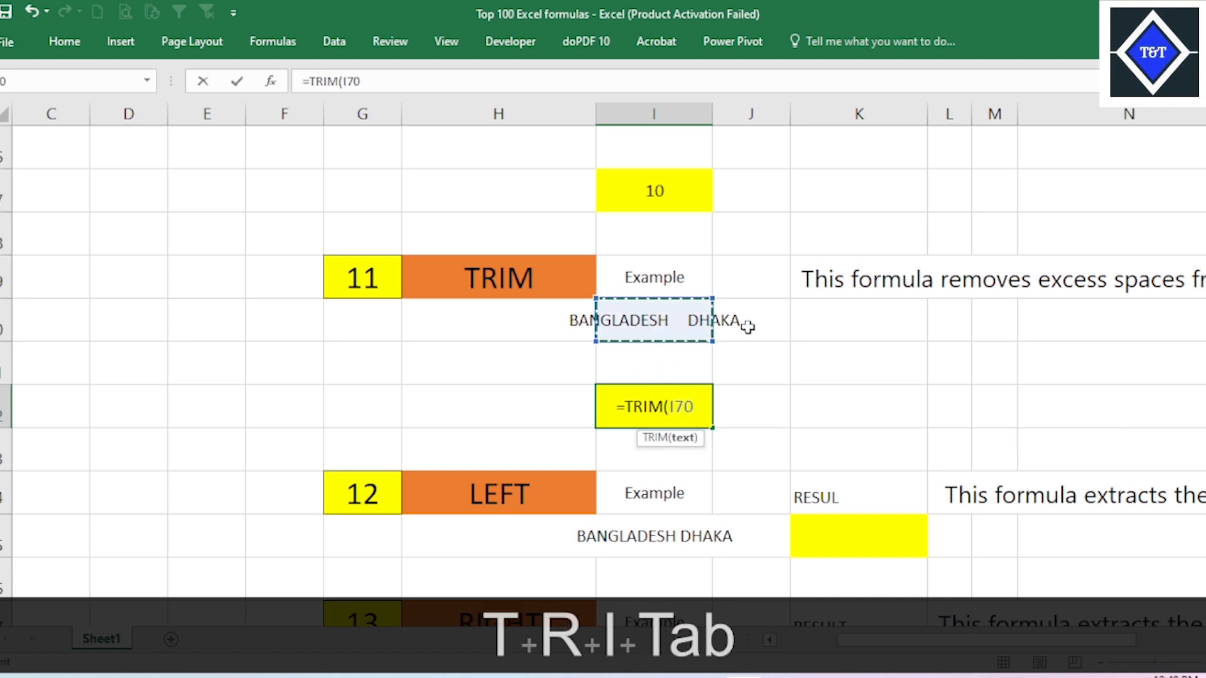
text())
key(Return)
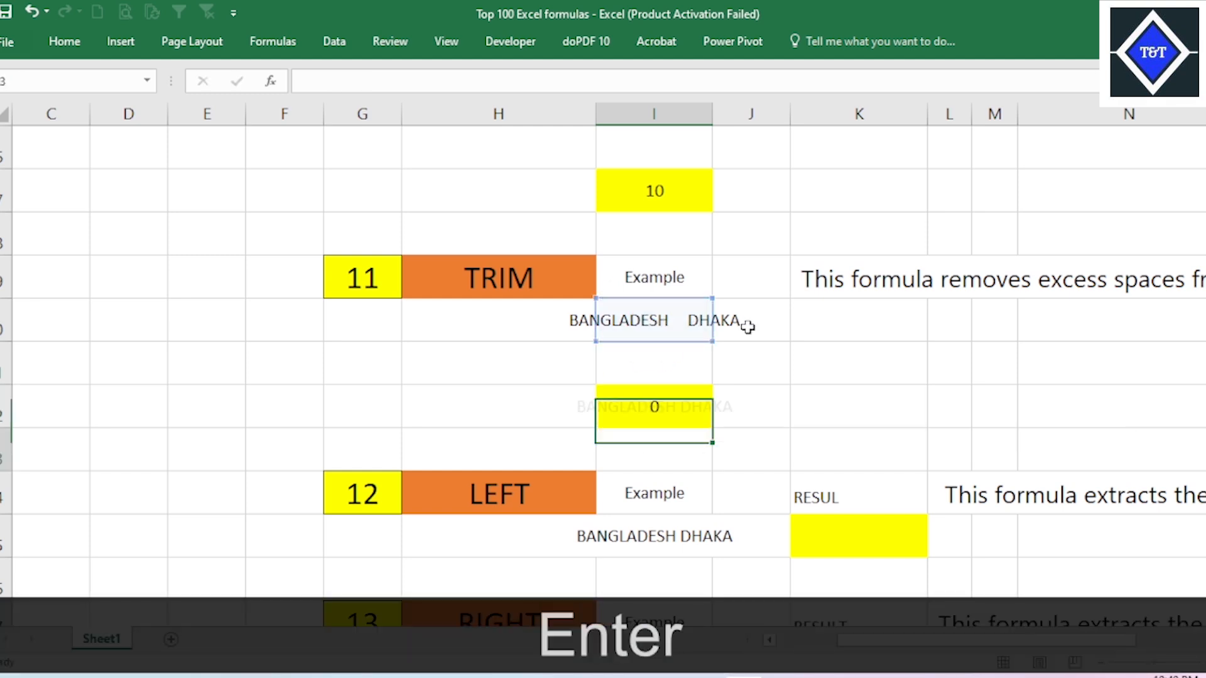
click(660, 416)
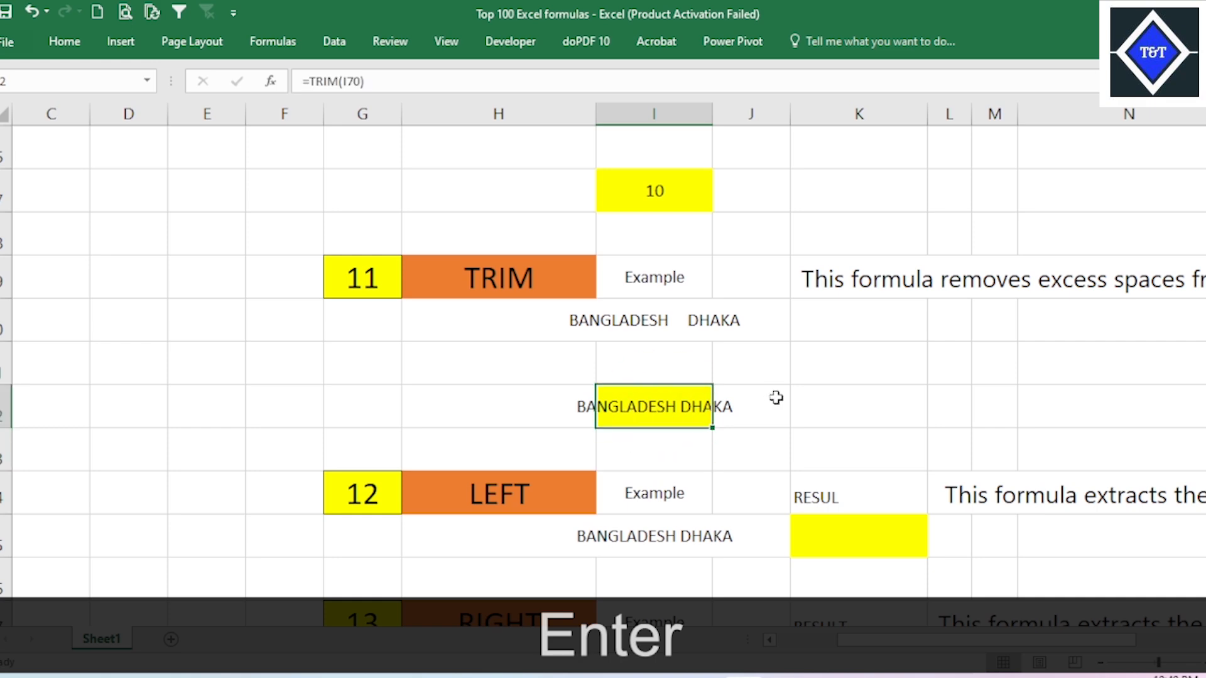
Step: Extract the first four characters of BANGLADESH DHAKA by entering =LEFT(I75,4) in the LEFT example's result cell K75
scroll(710, 407, down, 1)
click(889, 431)
click(861, 412)
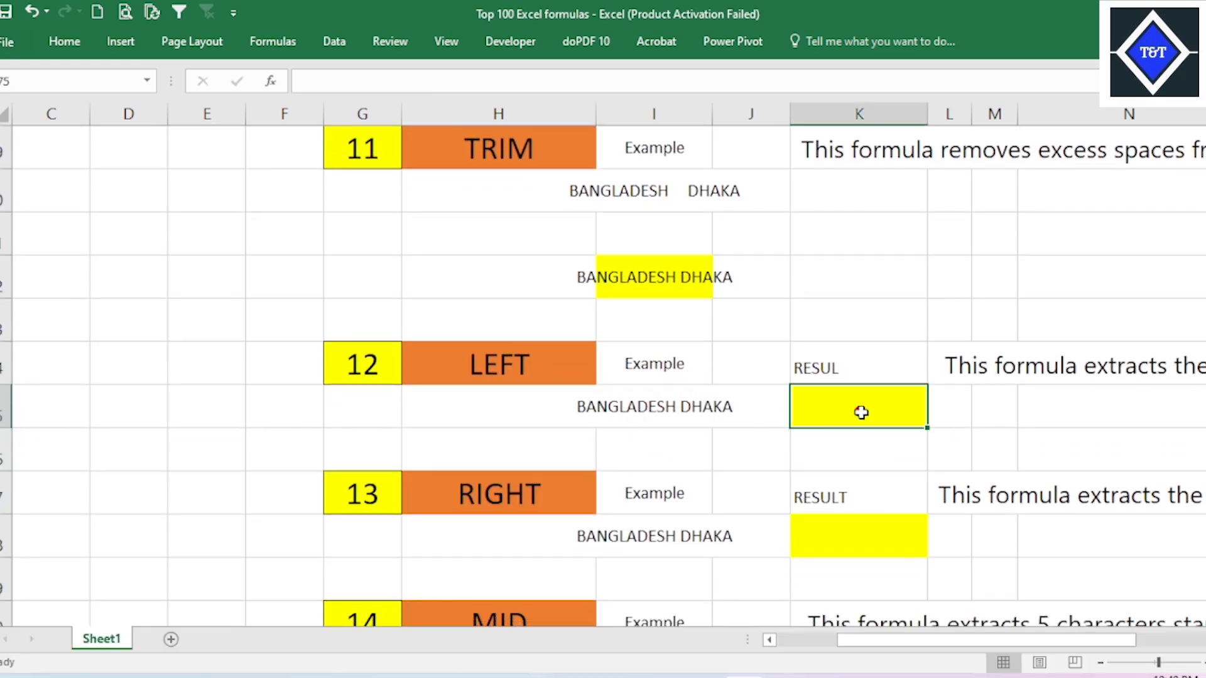
text(=)
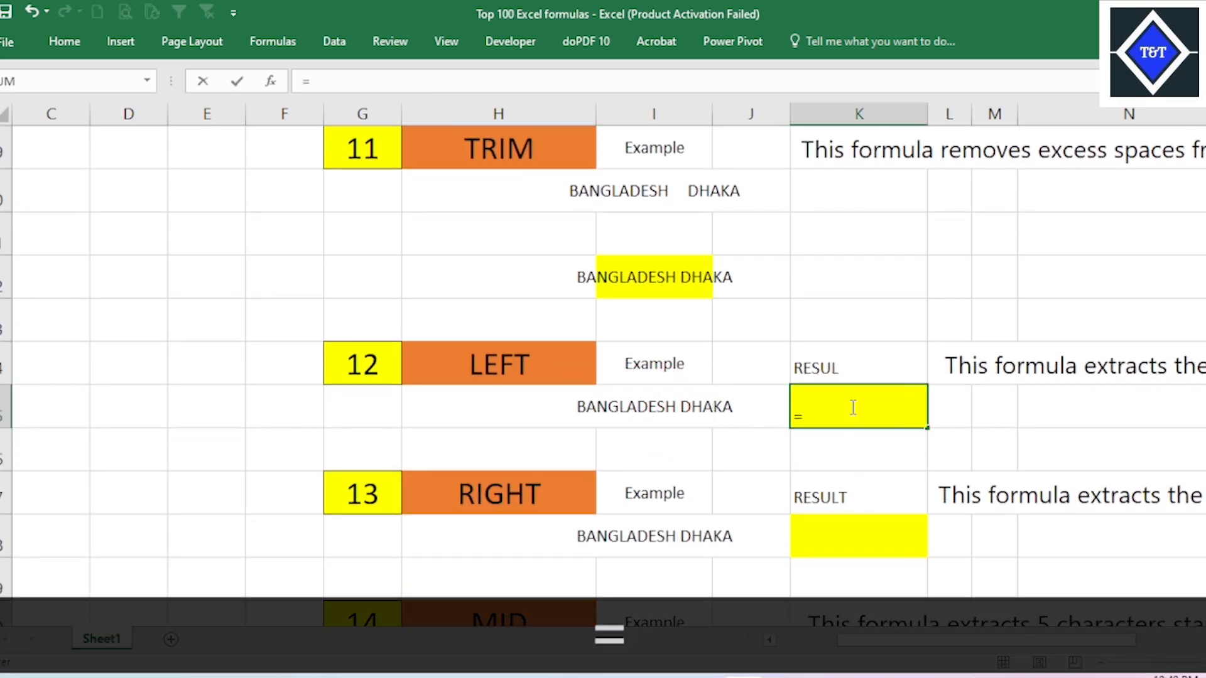
text(L)
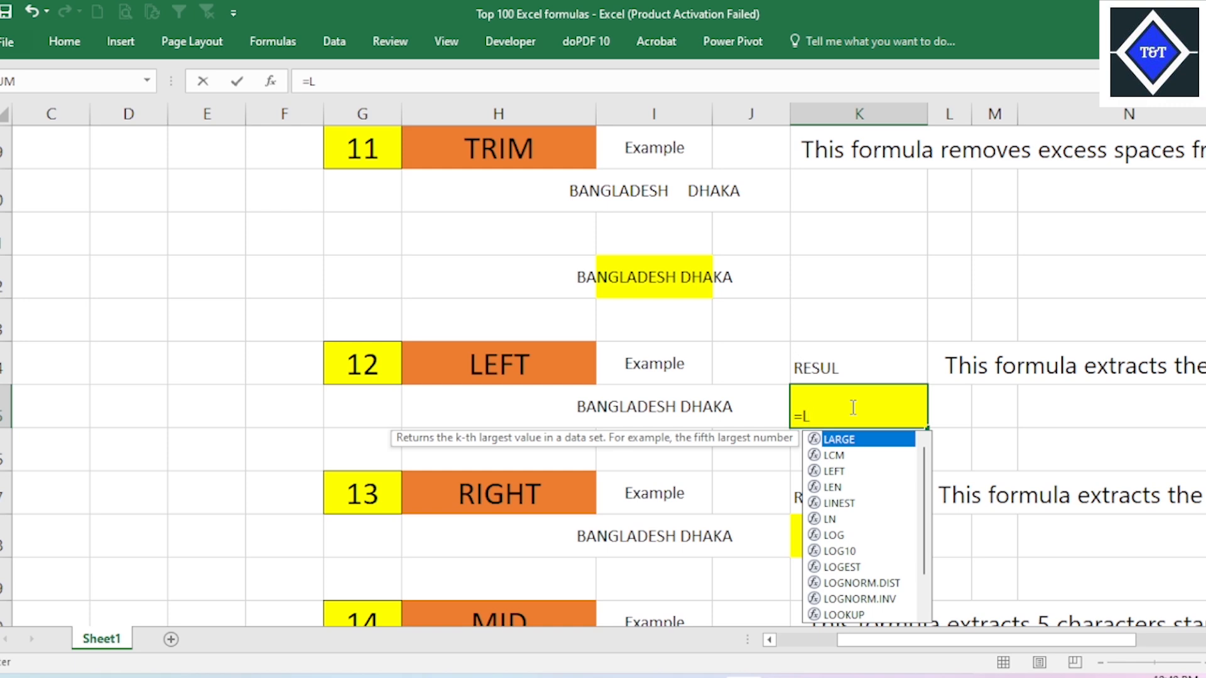
key(Down)
key(Down)
key(Tab)
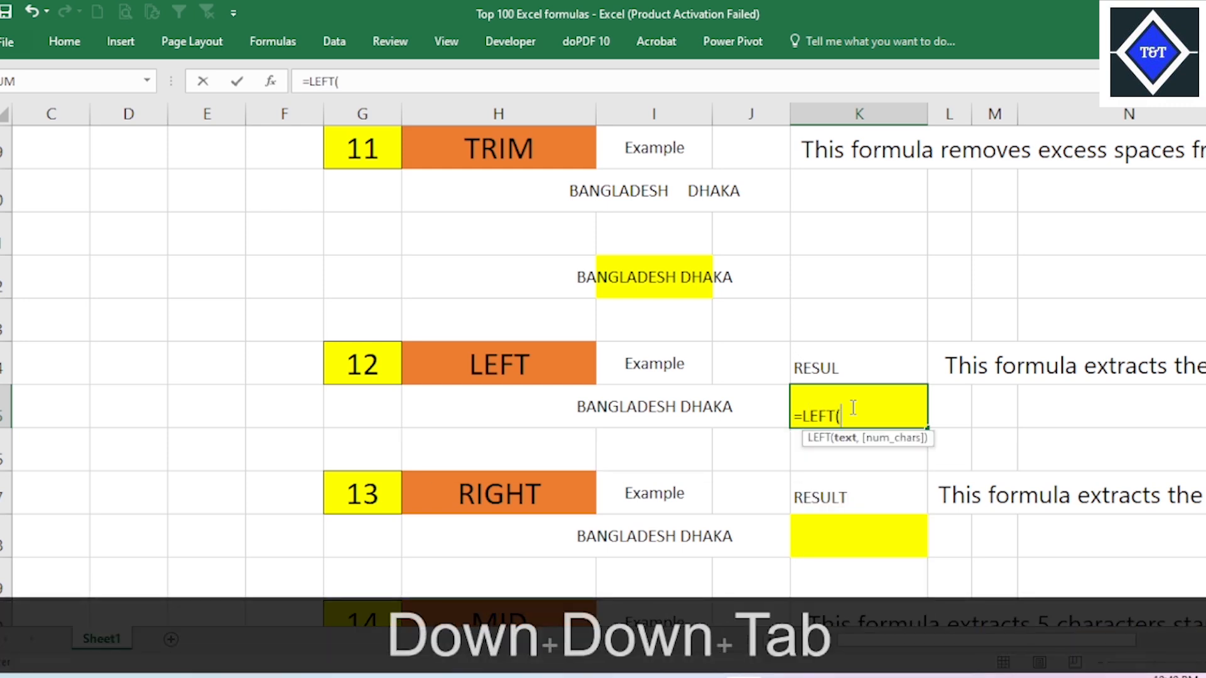
click(627, 409)
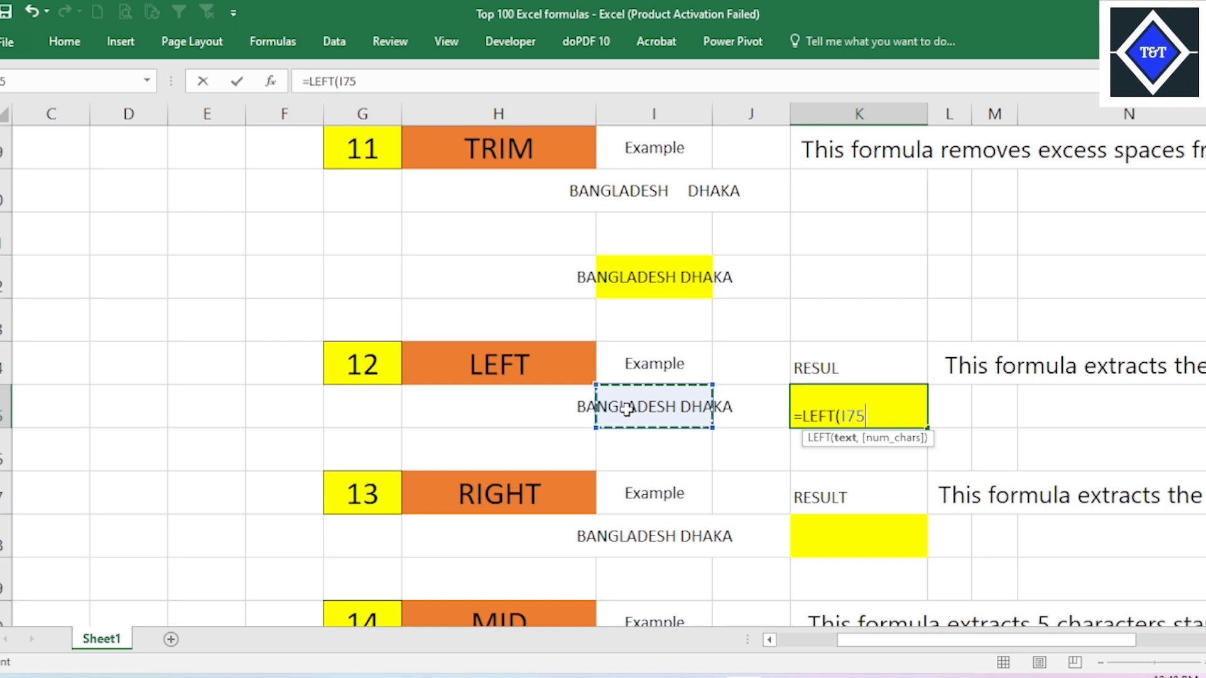
text(,)
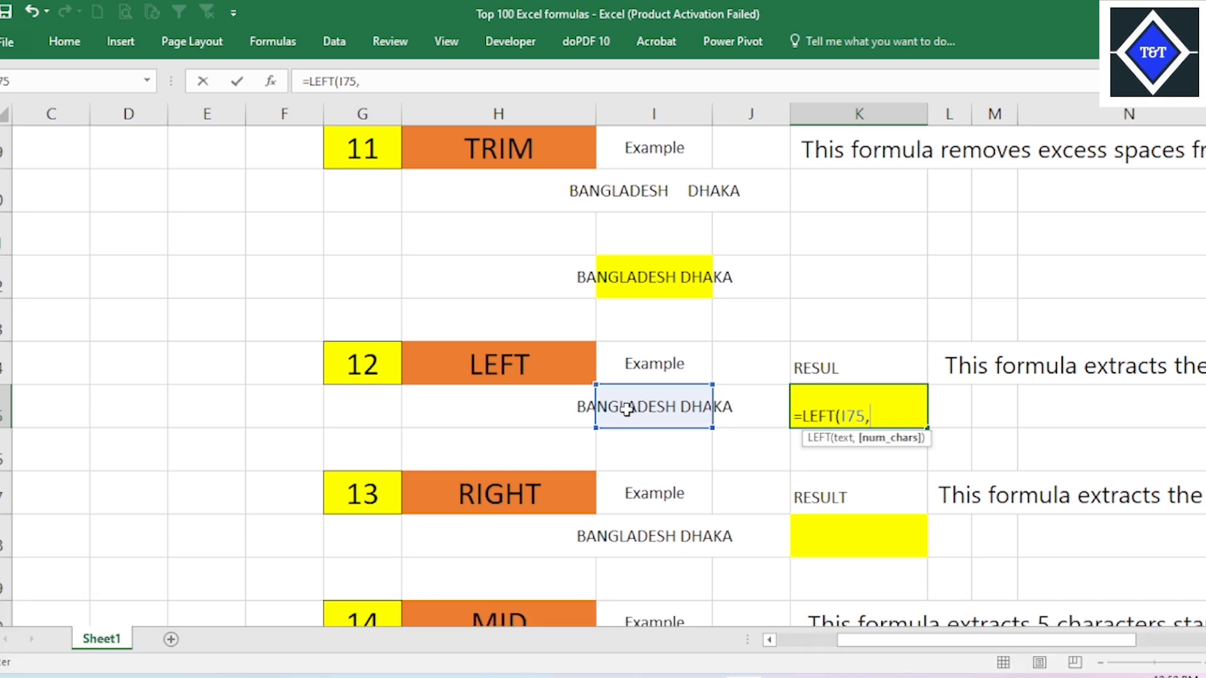
text(4))
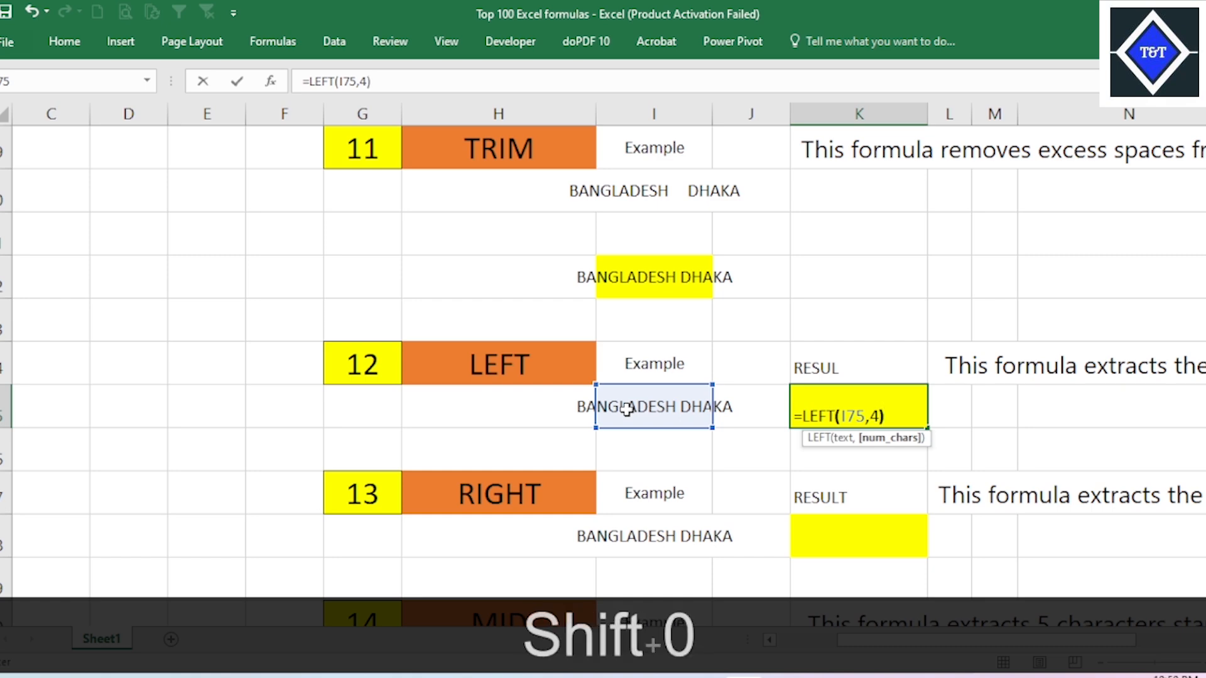
key(Return)
click(856, 412)
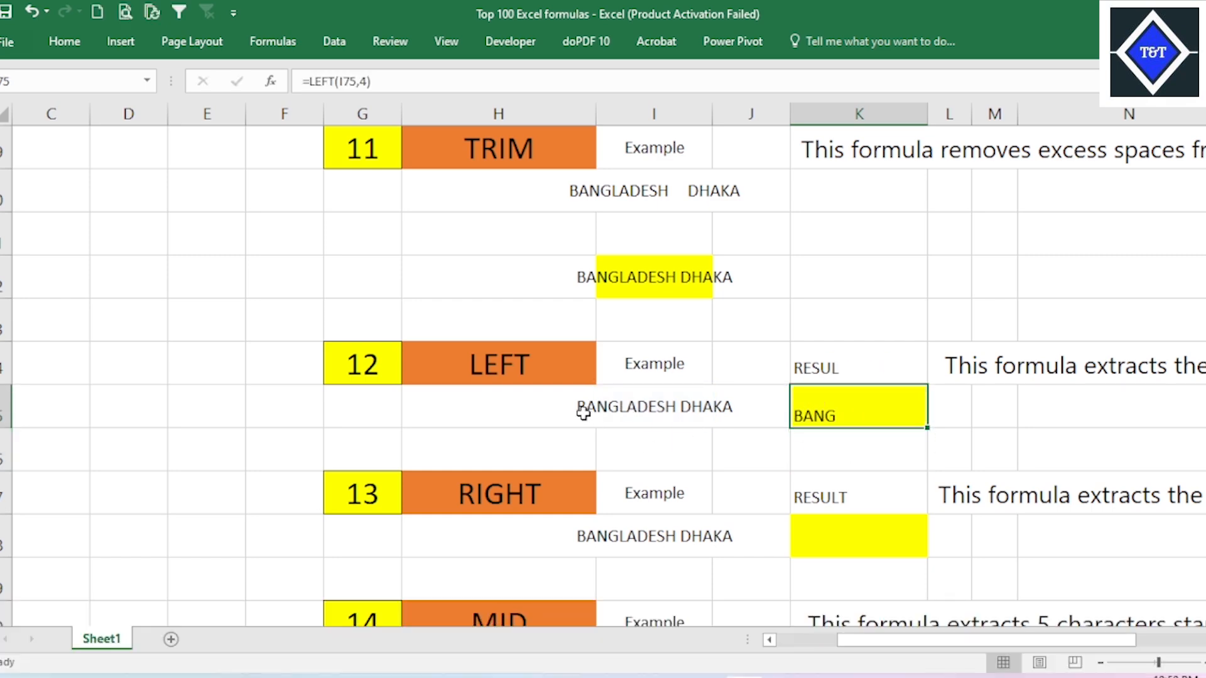
Step: Extract the last five characters of BANGLADESH DHAKA by entering =RIGHT(I78,5) in the RIGHT example's result cell K78
scroll(770, 407, down, 2)
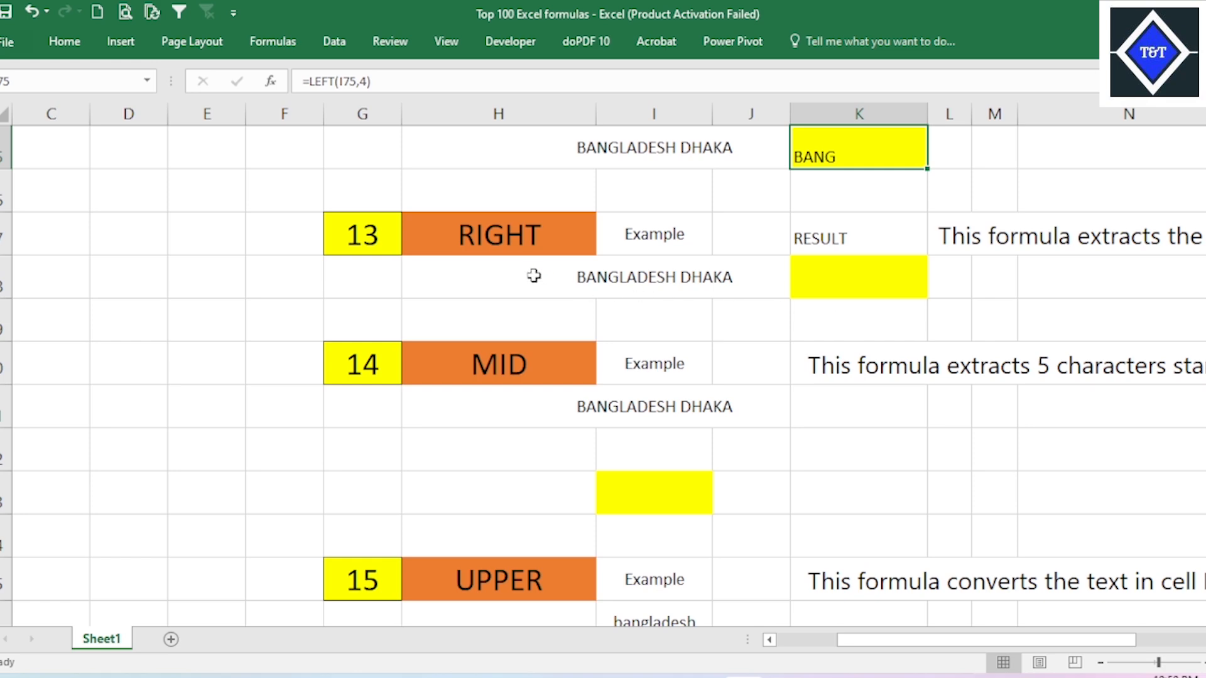
click(657, 286)
click(875, 277)
scroll(932, 336, up, 2)
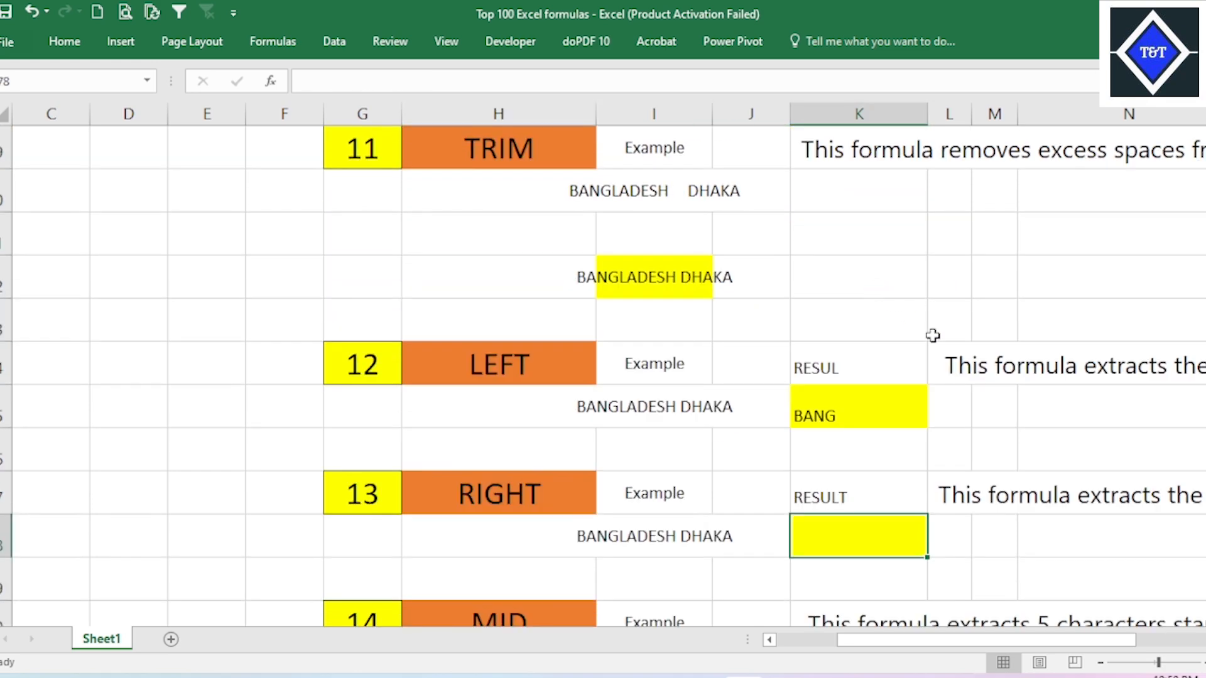
text(=)
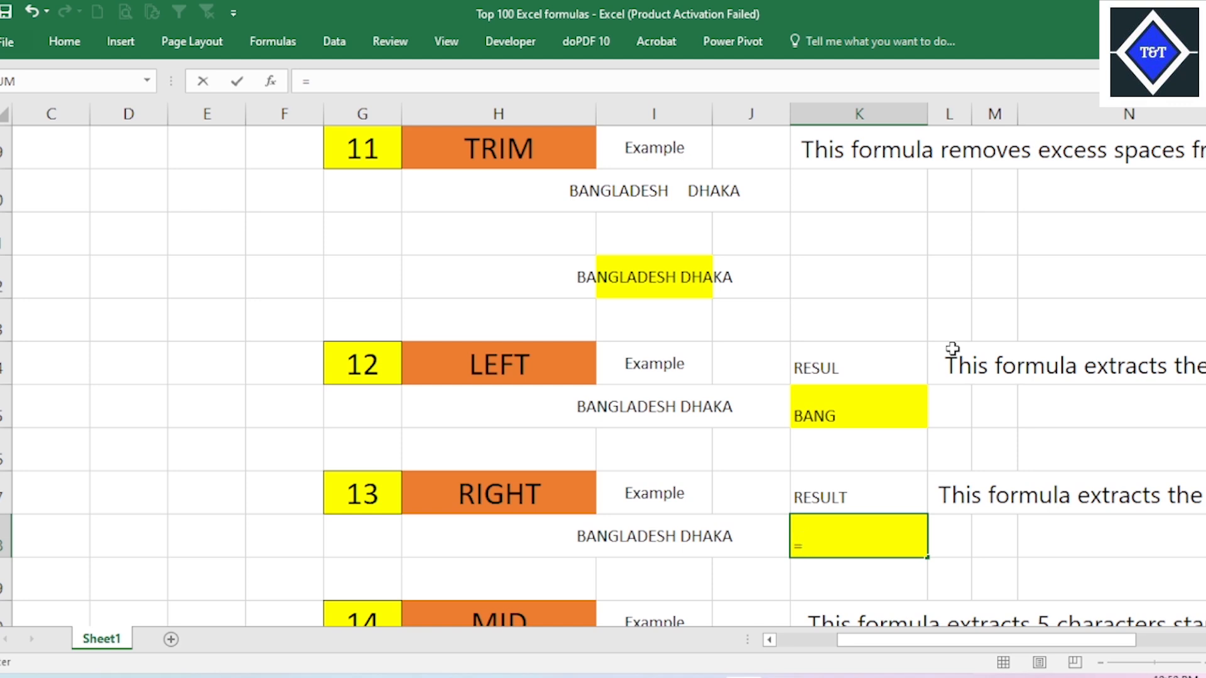
text(RIG)
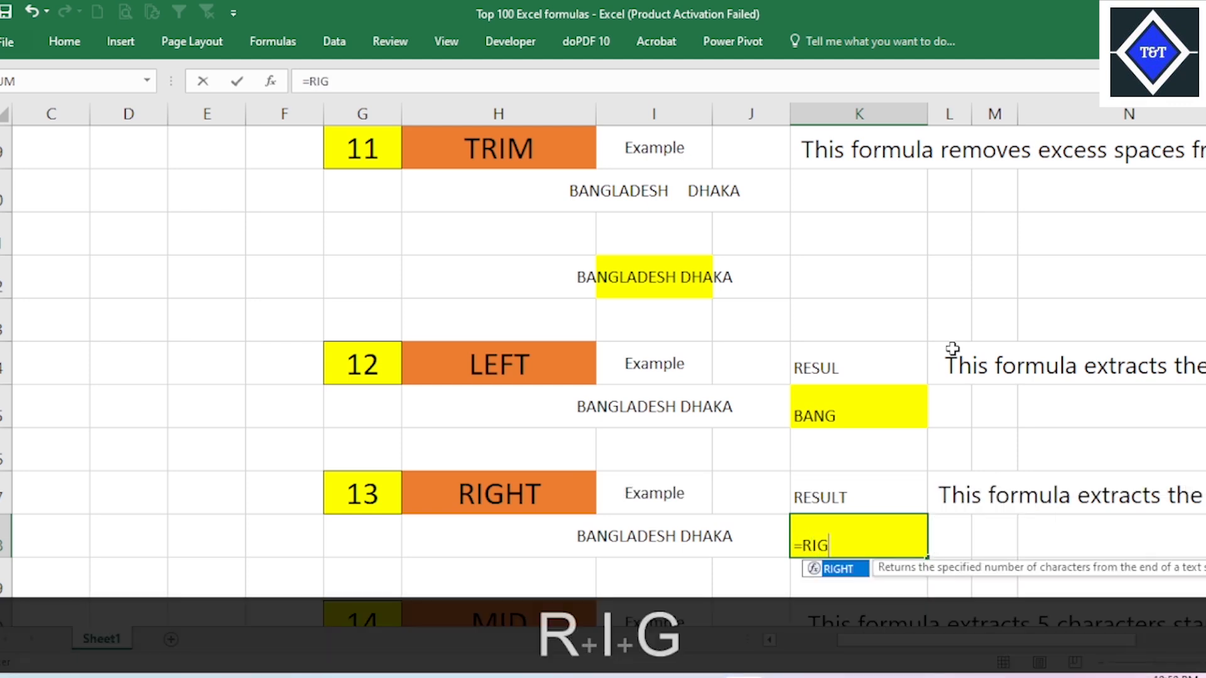
key(Tab)
click(648, 552)
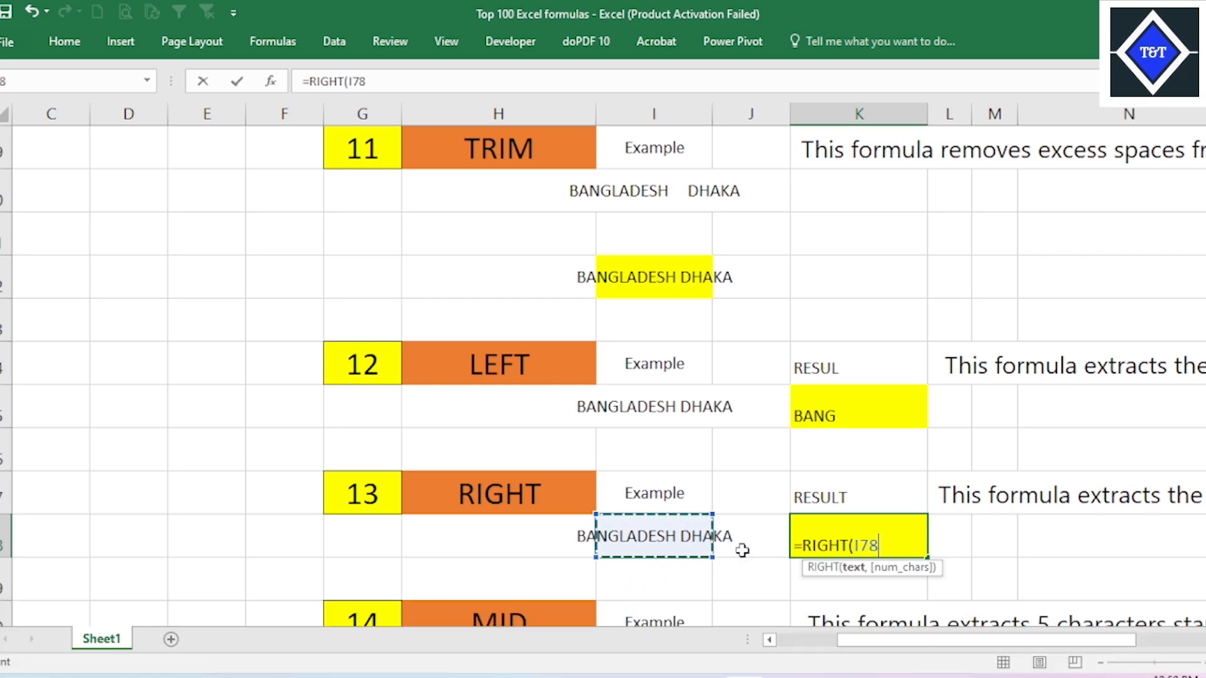
text(,5))
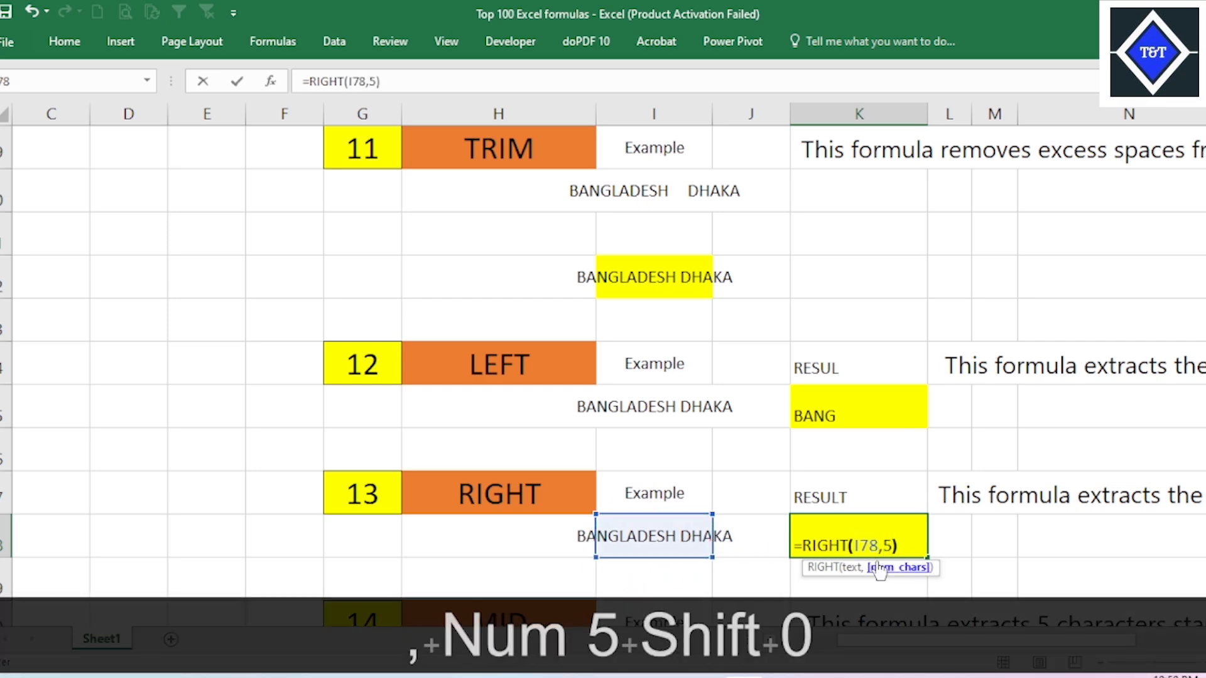
key(Return)
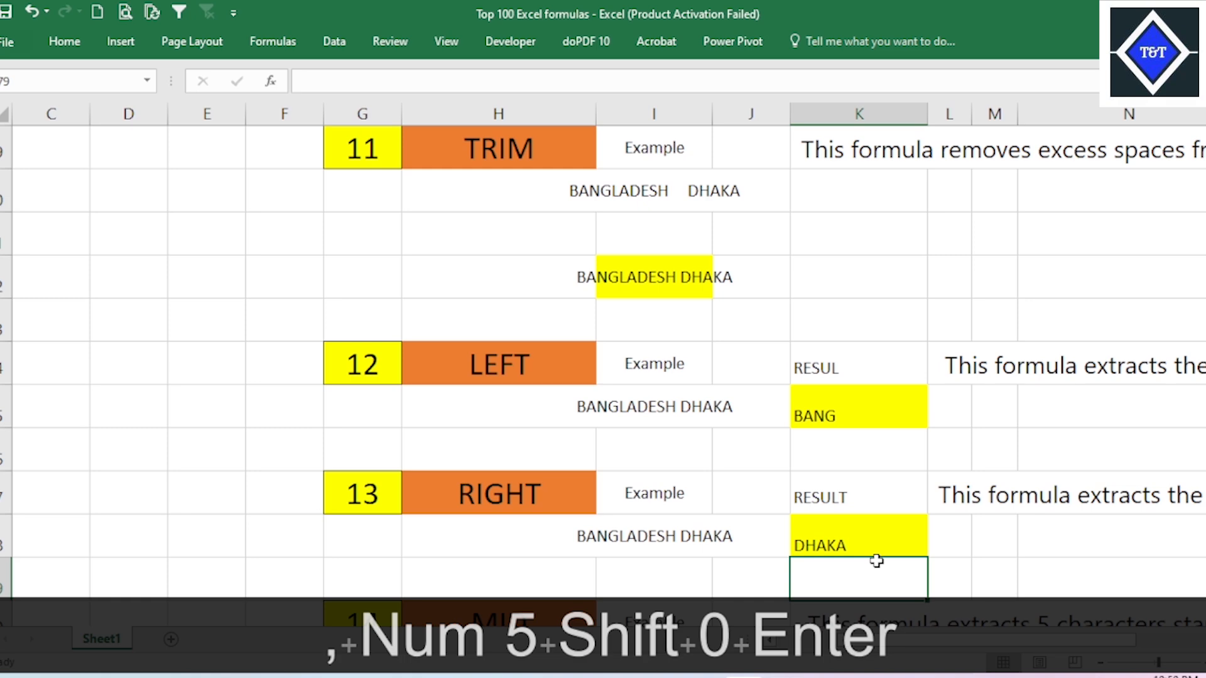
click(875, 540)
Step: Extract one character from the second position of BANGLADESH DHAKA by entering =MID(I81,2,1) in the MID example's result cell I83
scroll(816, 499, down, 1)
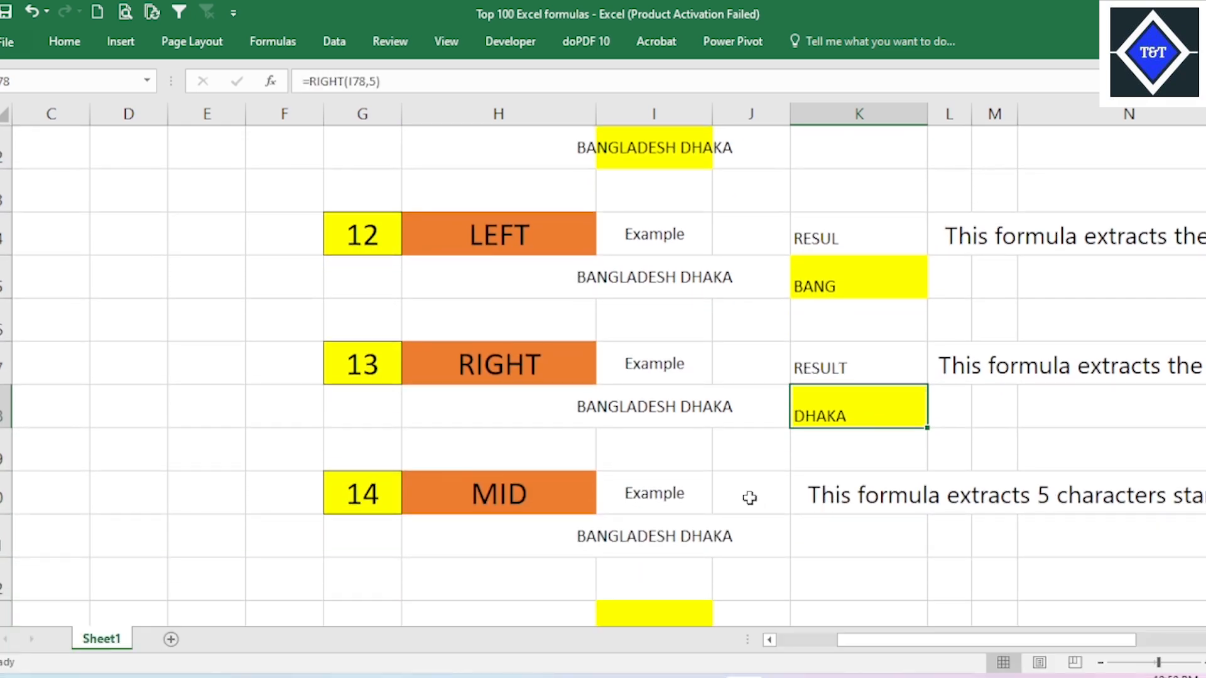
click(716, 505)
scroll(778, 509, down, 2)
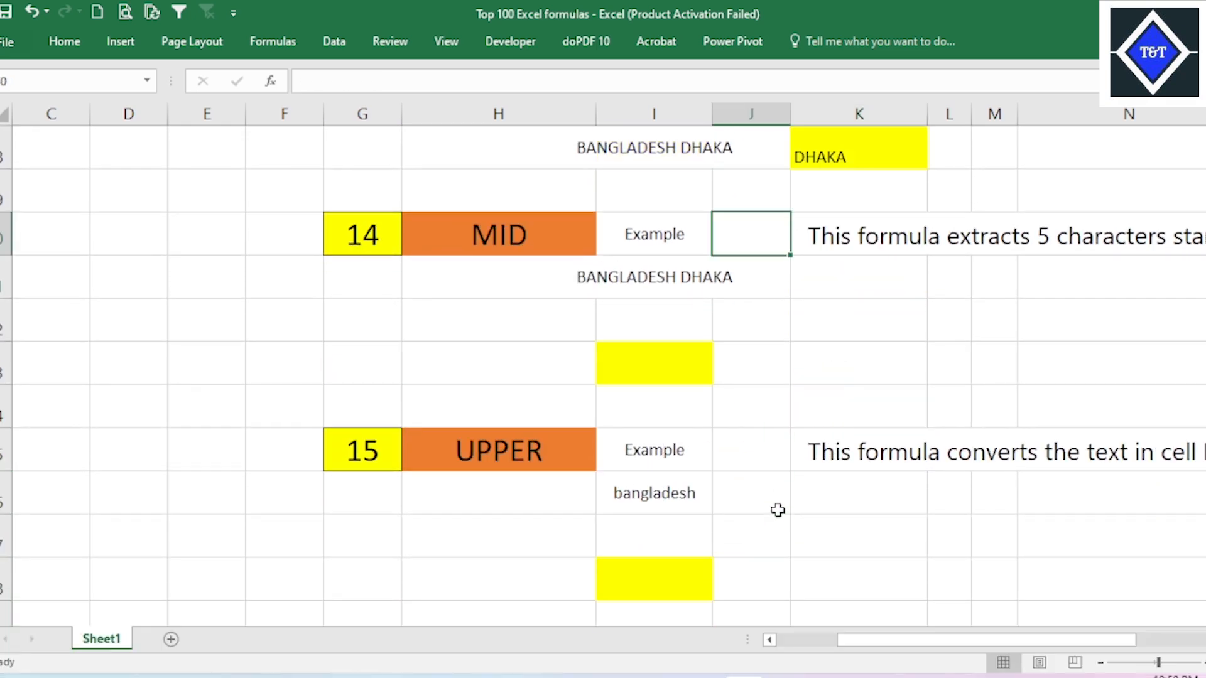
click(672, 282)
click(661, 355)
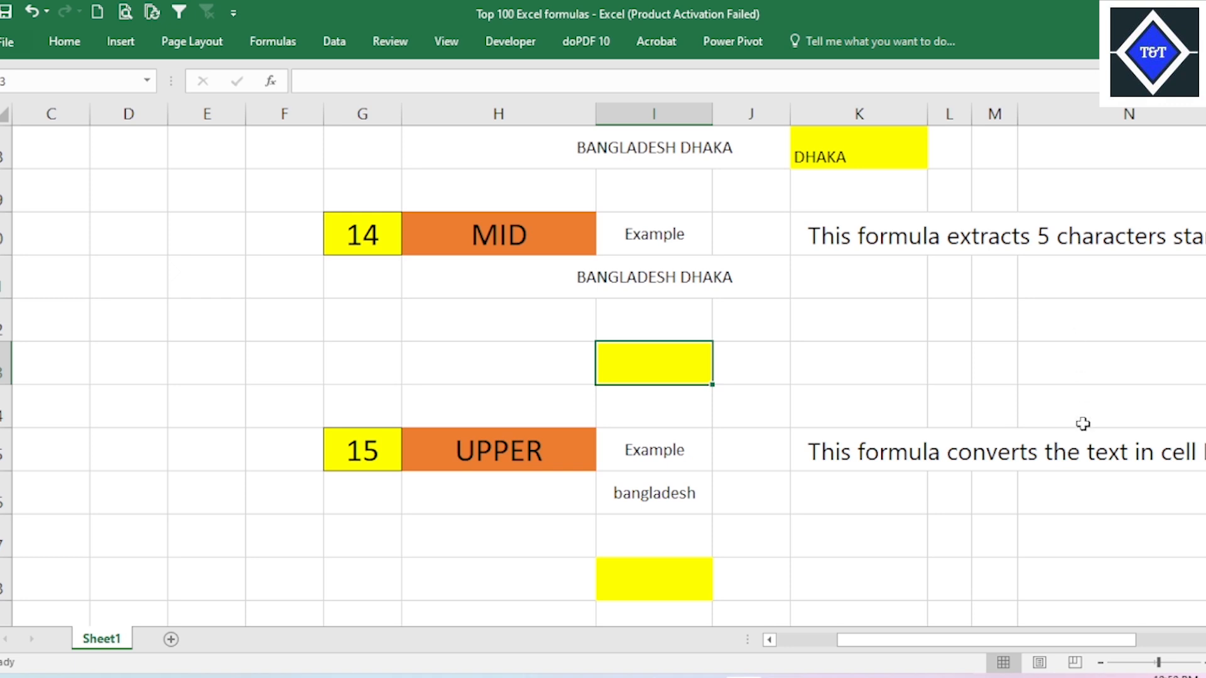
drag(1036, 640, 1130, 663)
click(587, 351)
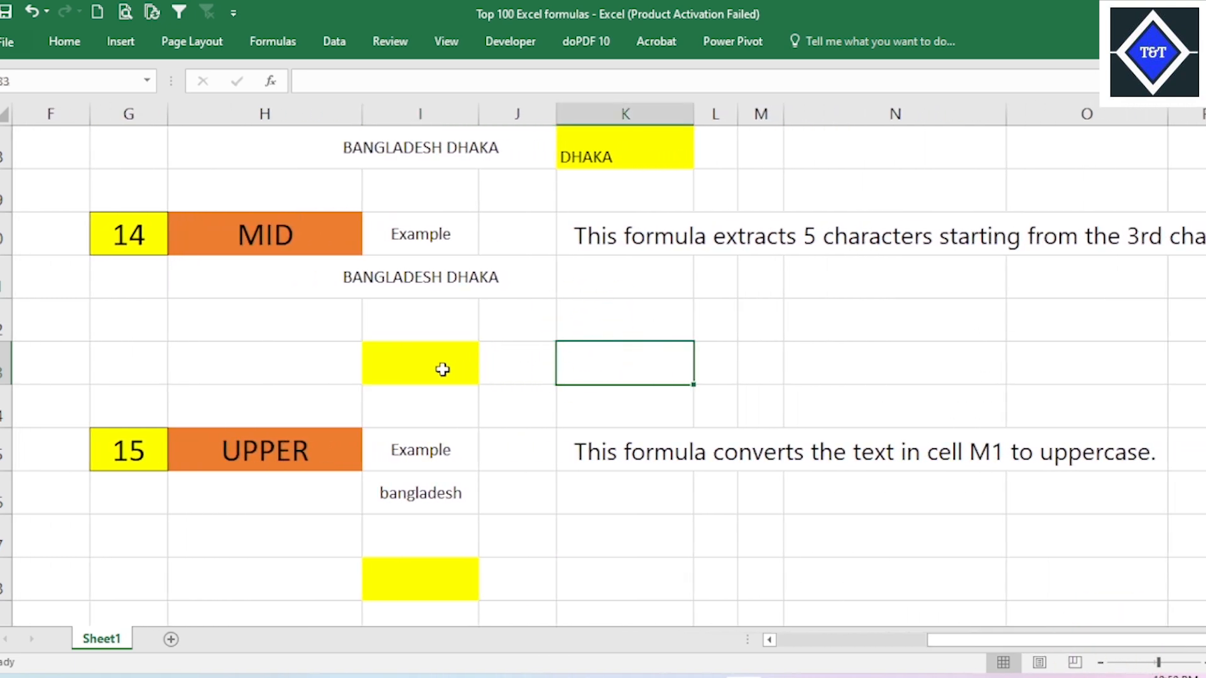
click(443, 369)
text(=)
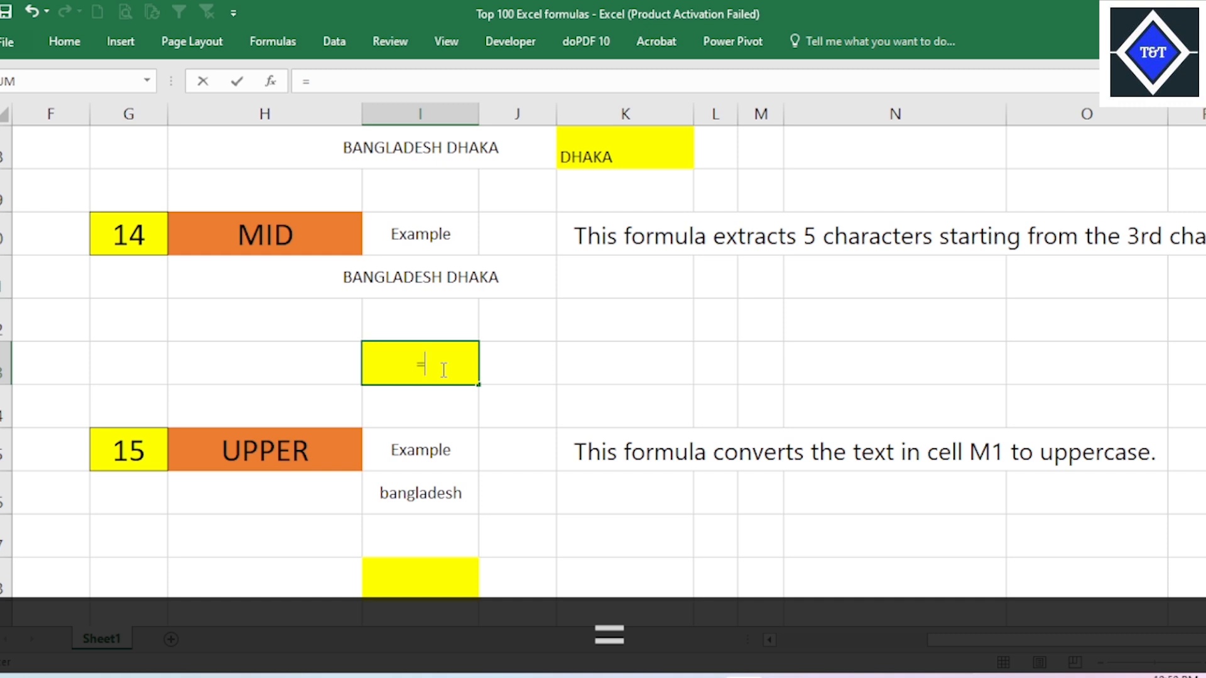
text(MID)
key(Tab)
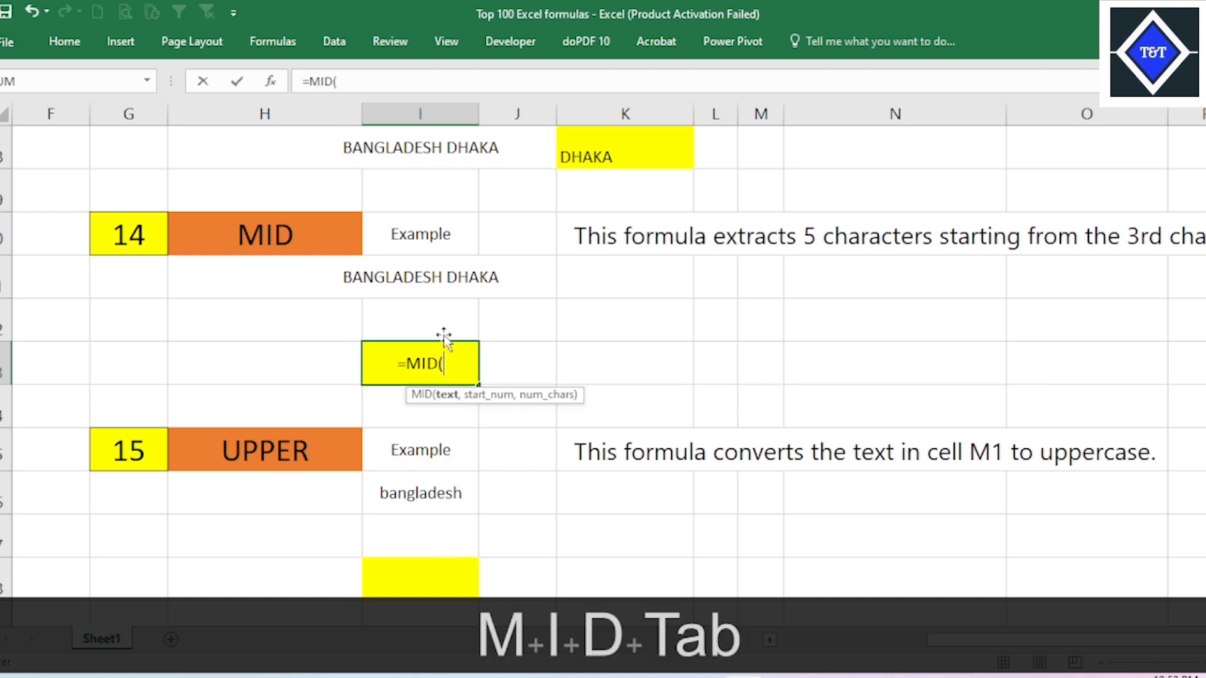
click(436, 277)
text(,)
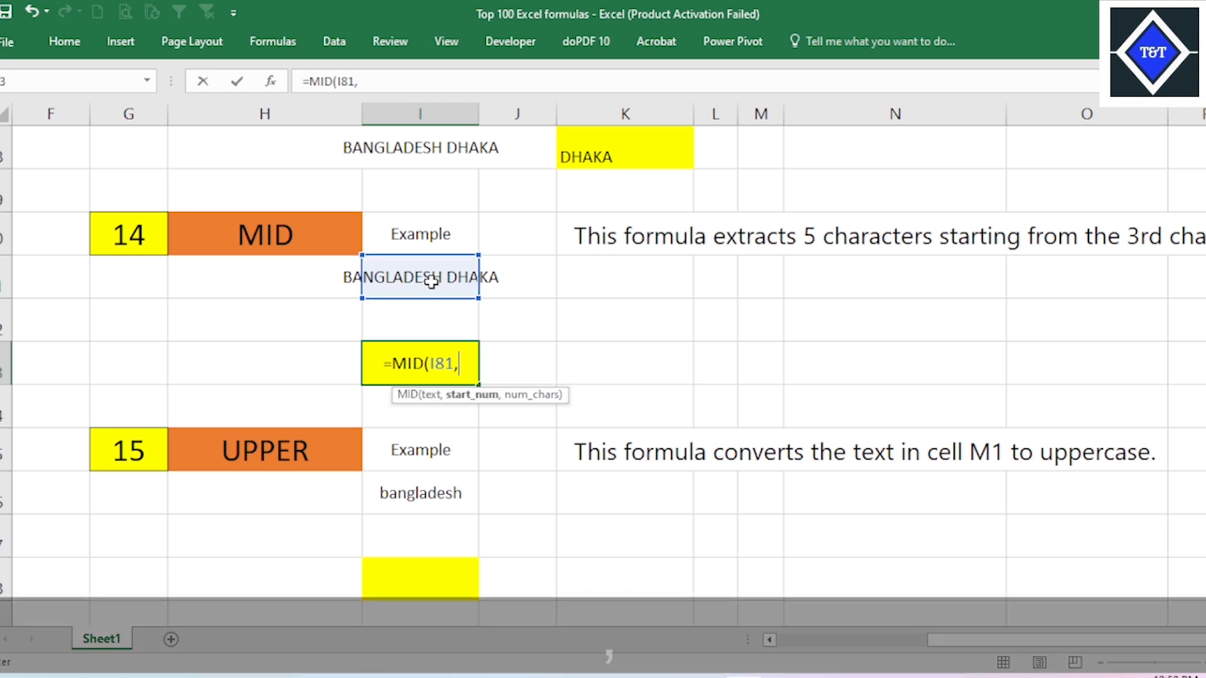
text(2)
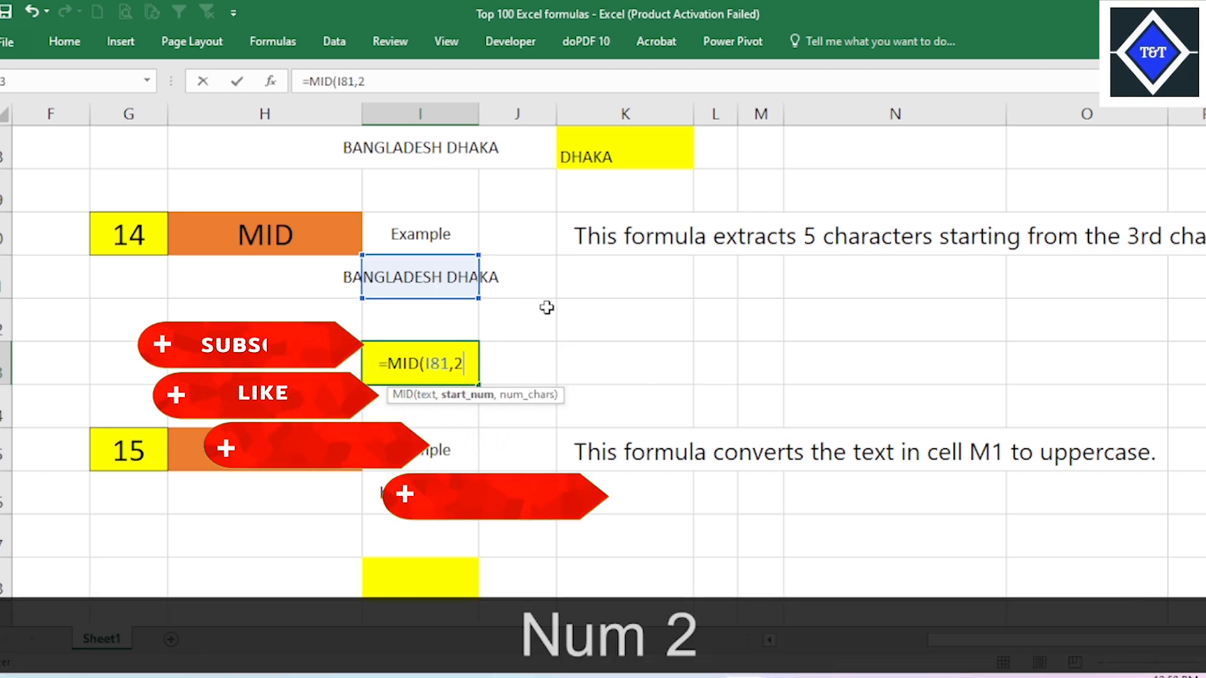
text(,)
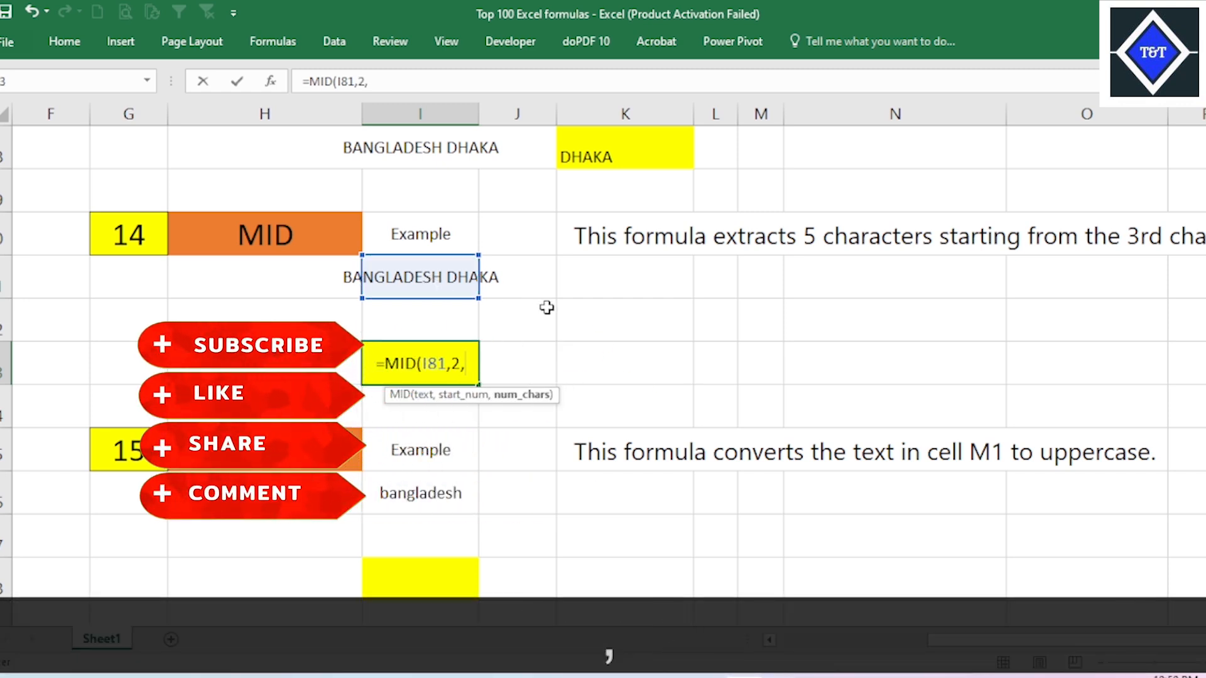
text(1))
key(Return)
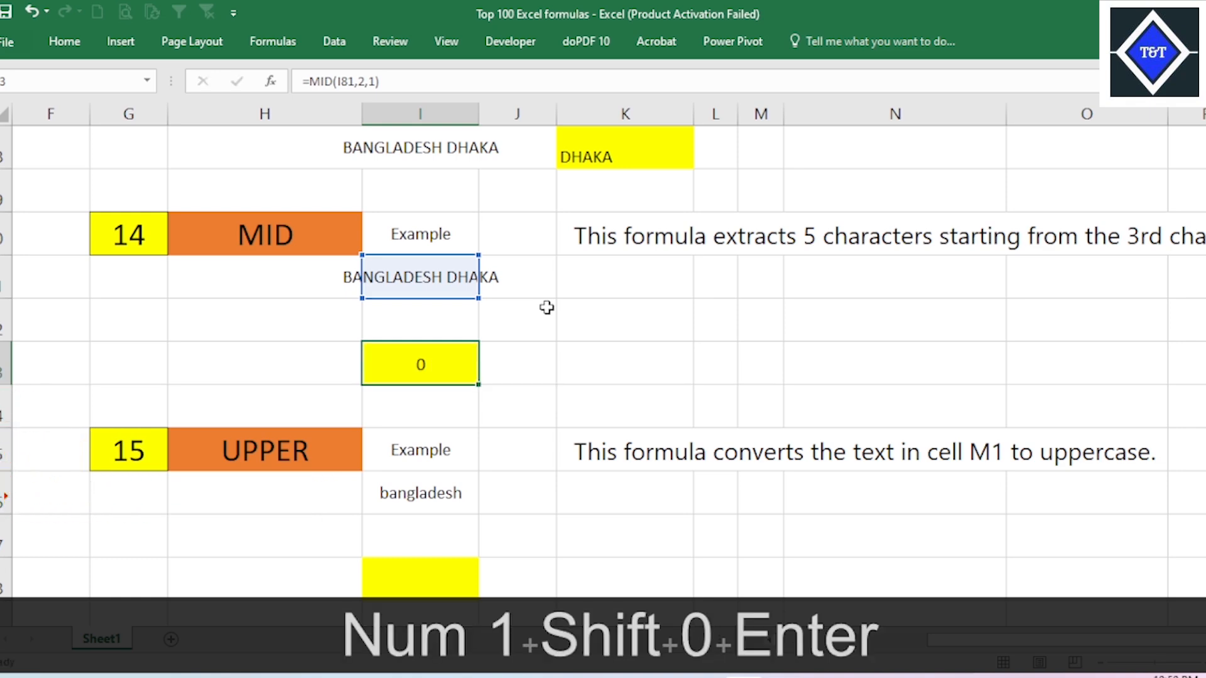
click(426, 357)
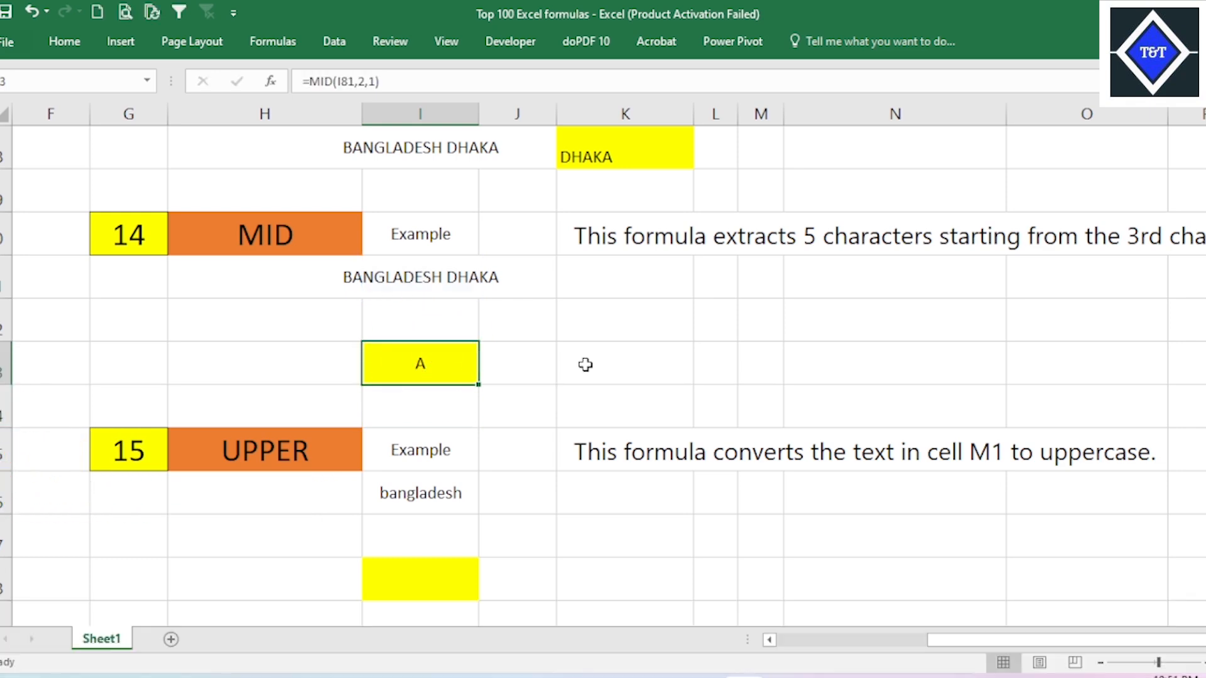
Step: Examine the UPPER and LOWER examples, comparing their sample texts and descriptions
click(509, 366)
click(312, 450)
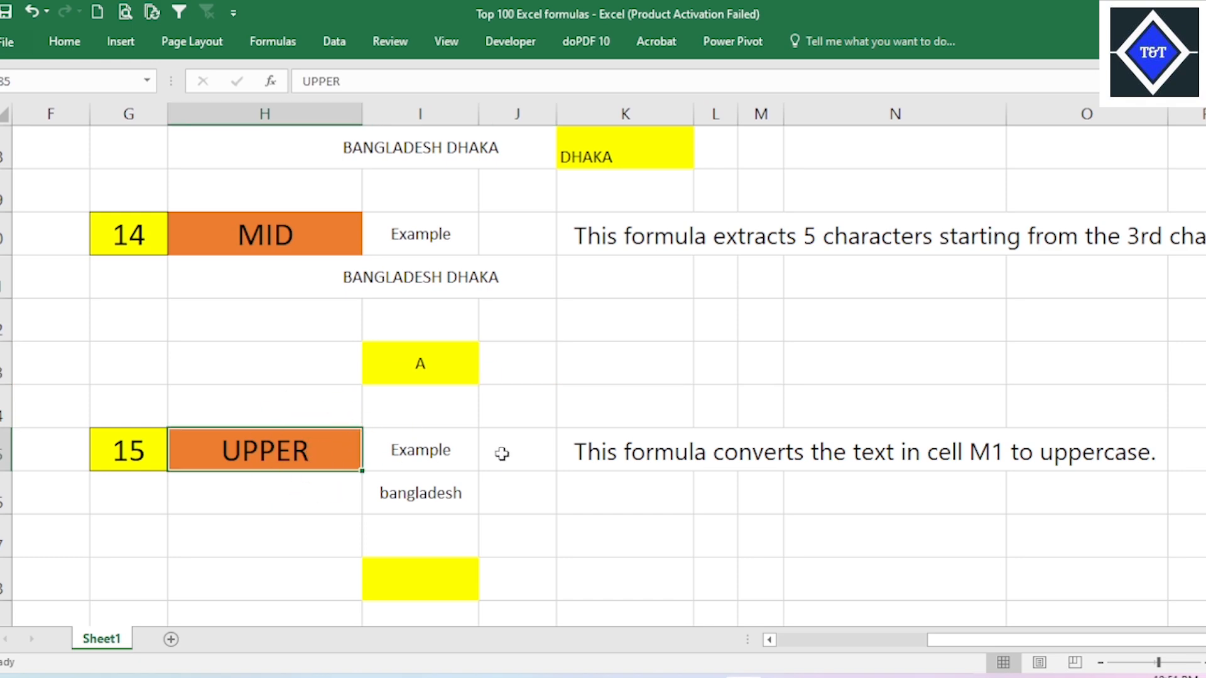
scroll(477, 439, down, 2)
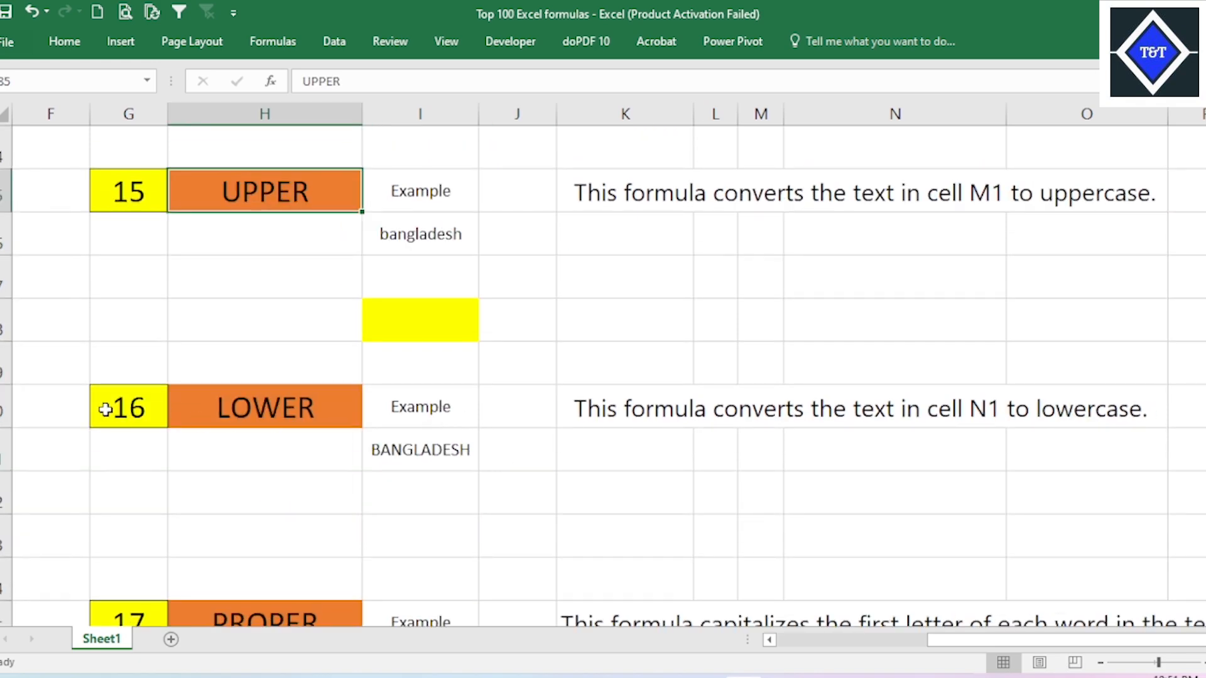
click(328, 438)
click(323, 405)
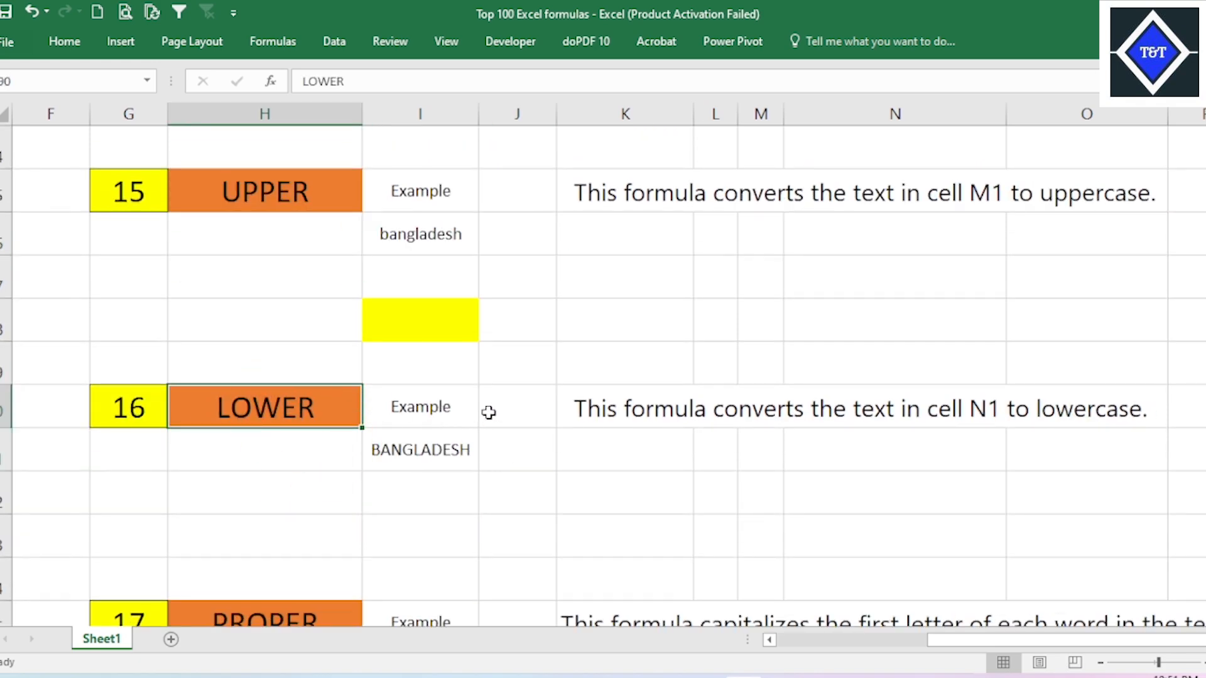
click(432, 241)
click(421, 185)
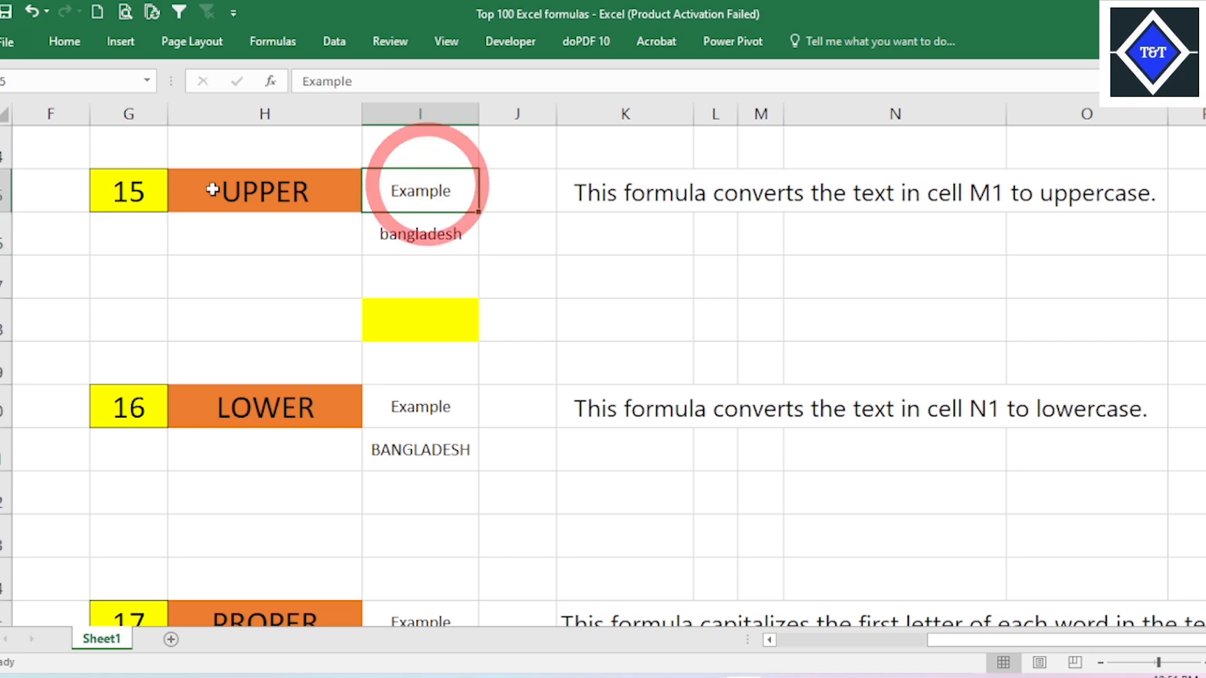
Step: Convert the sample text bangladesh to uppercase by entering =UPPER(I86) in the UPPER example's result cell I88
click(113, 185)
click(345, 203)
click(427, 201)
click(422, 235)
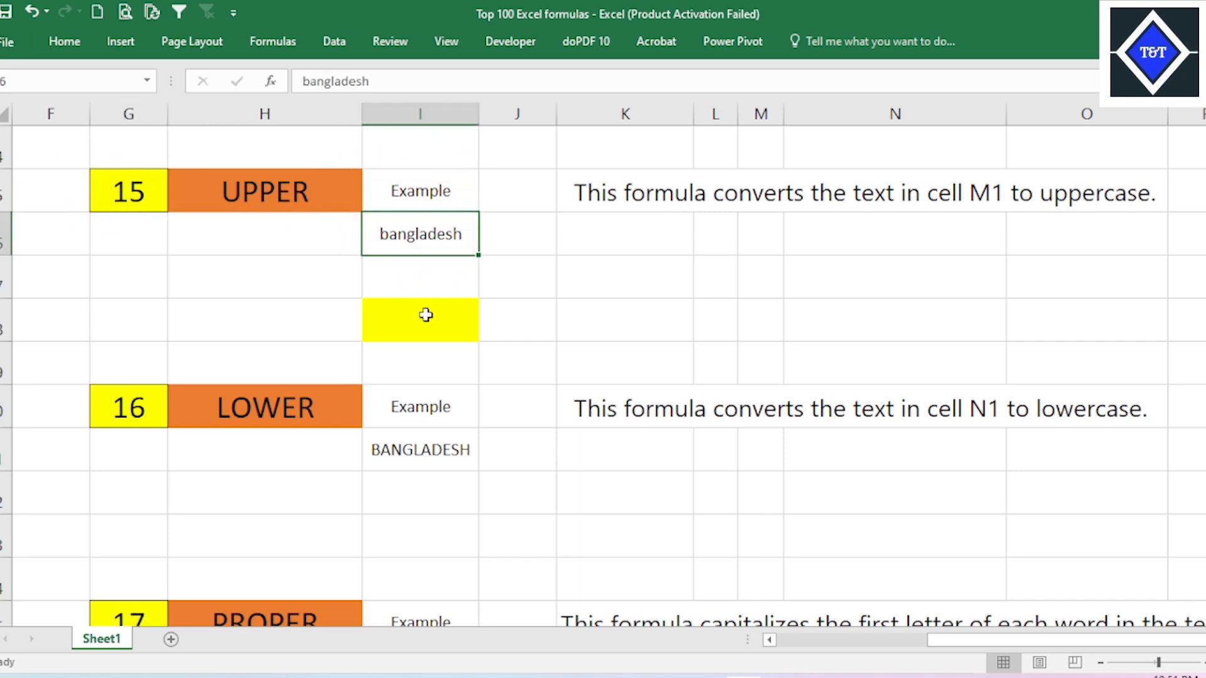
click(423, 317)
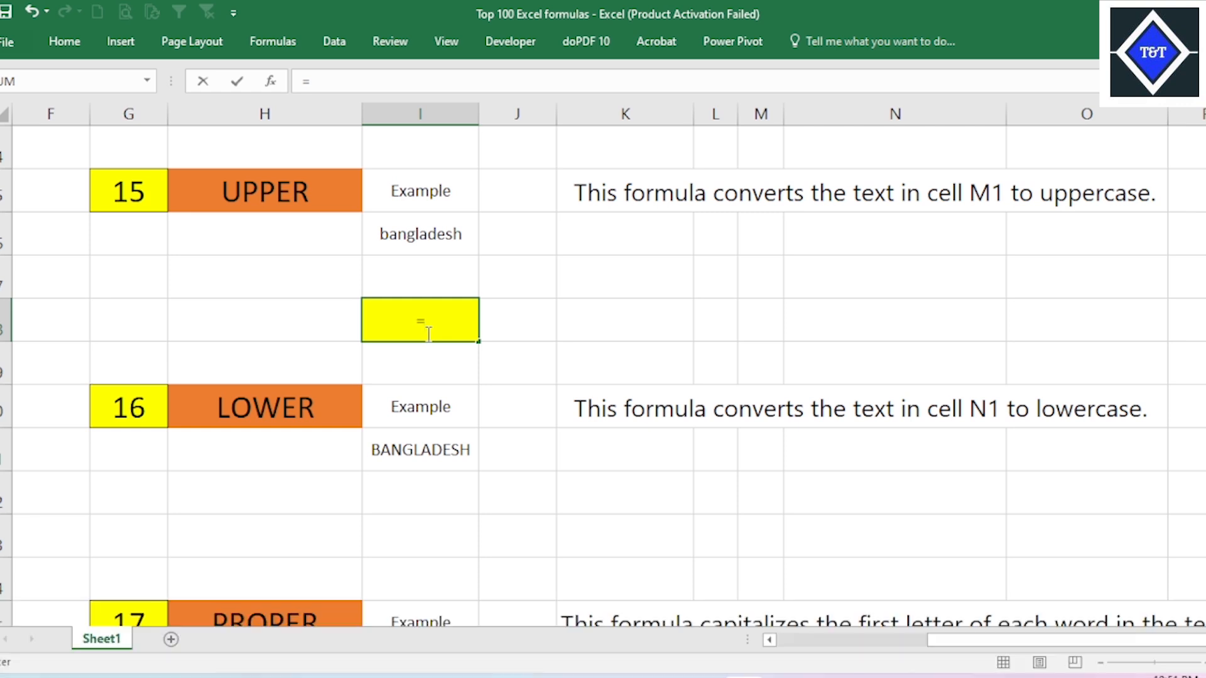
text(UP)
key(Tab)
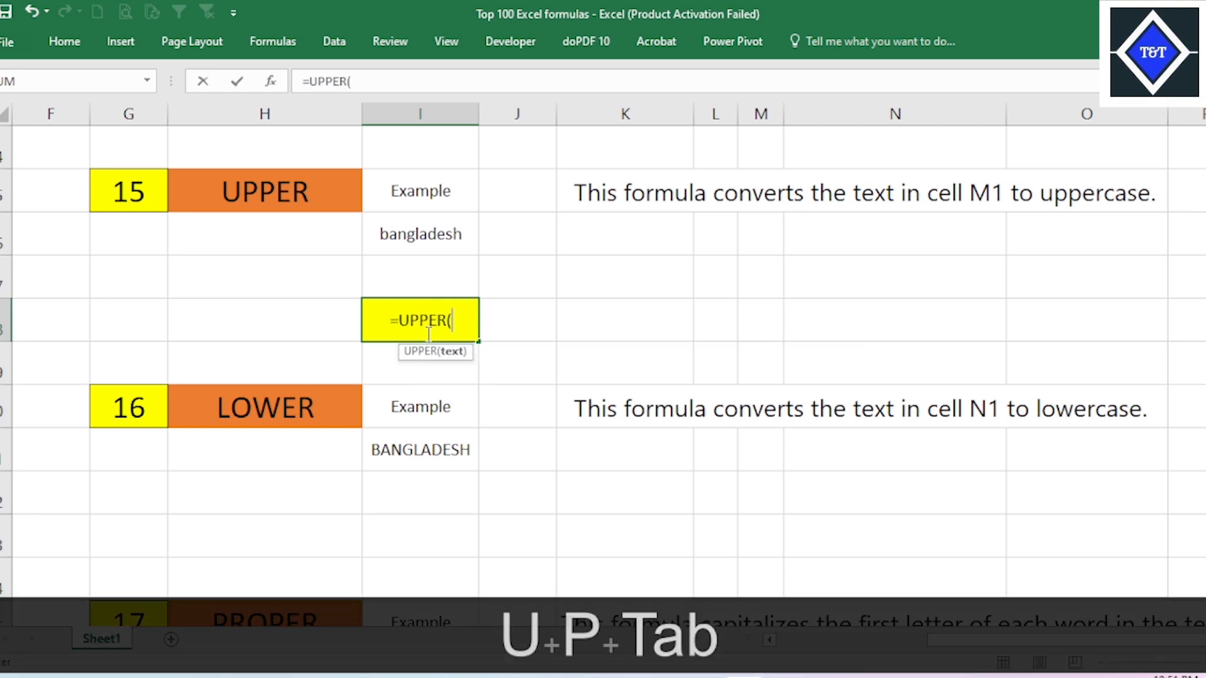
click(450, 249)
text())
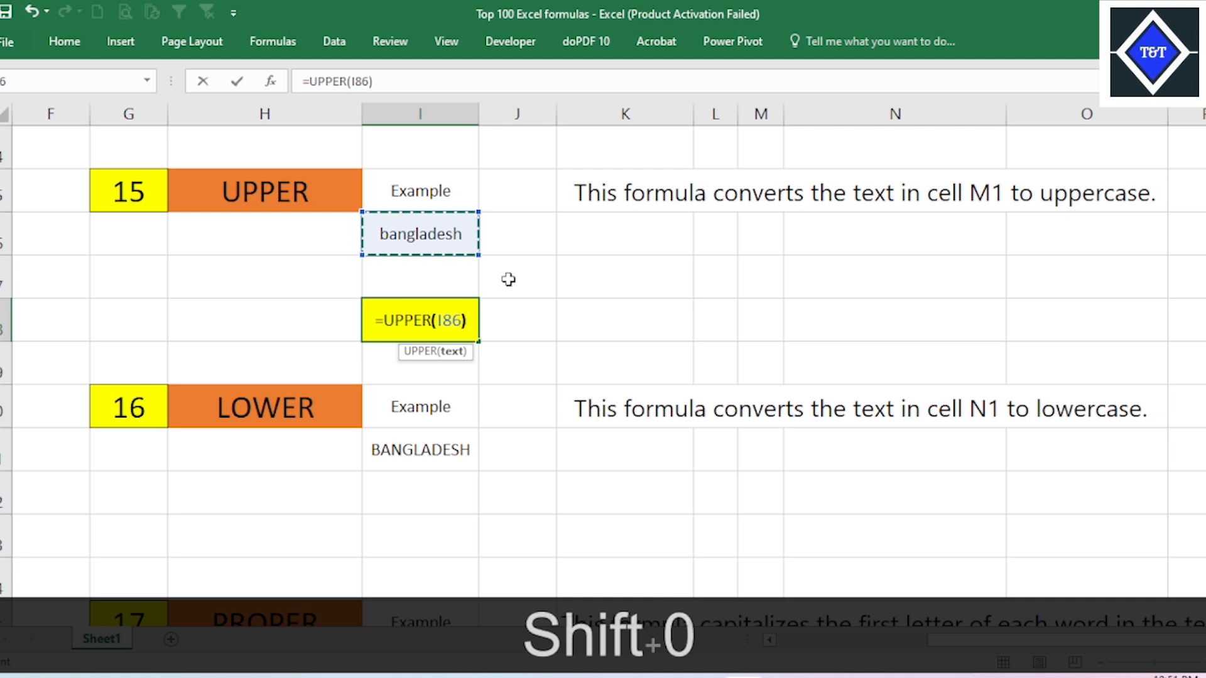
key(Return)
click(377, 318)
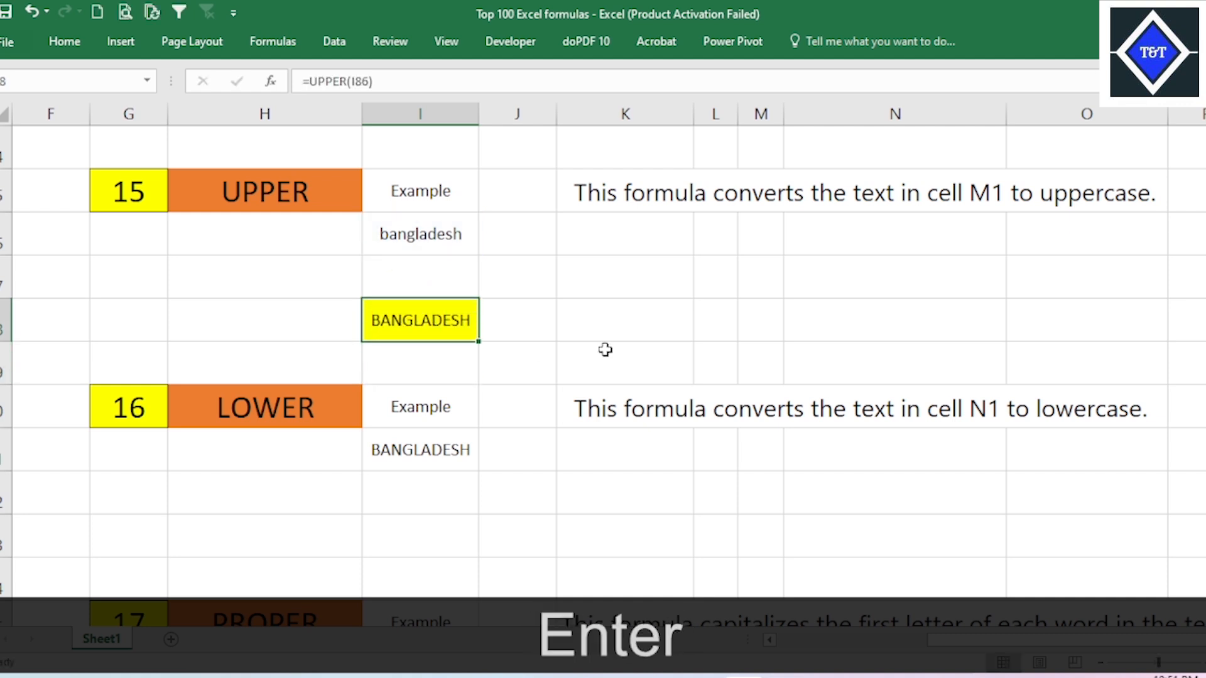
Step: Convert the sample text BANGLADESH to lowercase by entering =LOWER(I91) in cell I92 of the LOWER example
click(161, 409)
click(458, 449)
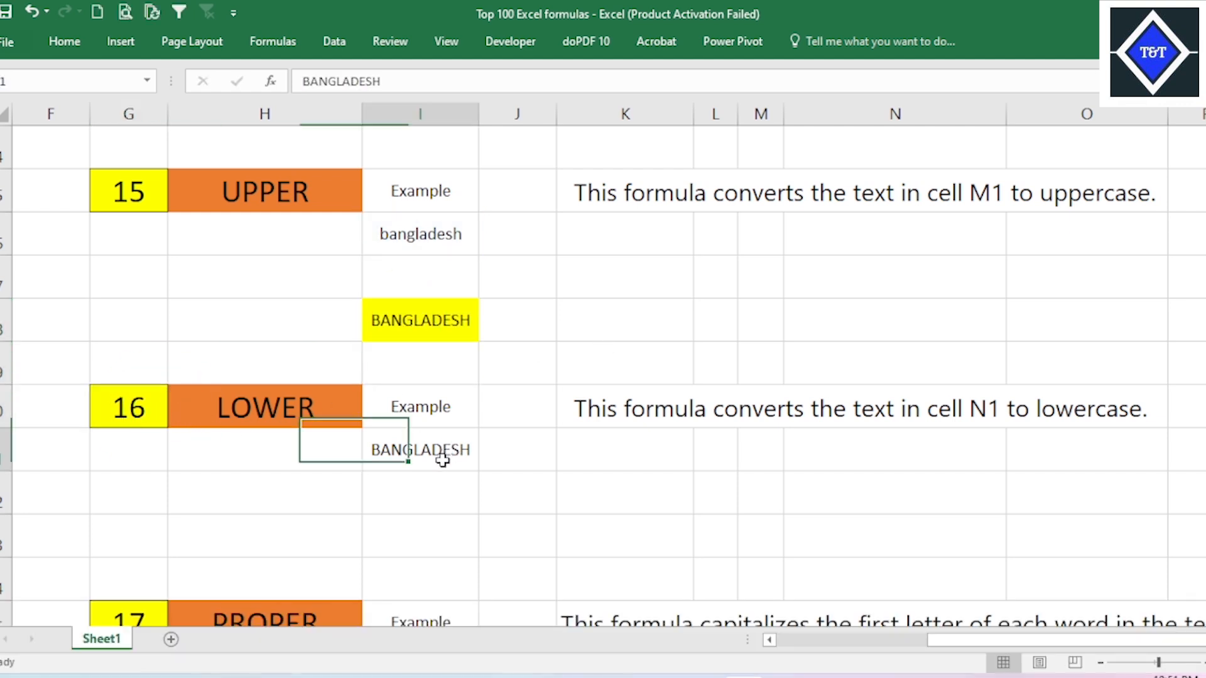
click(420, 491)
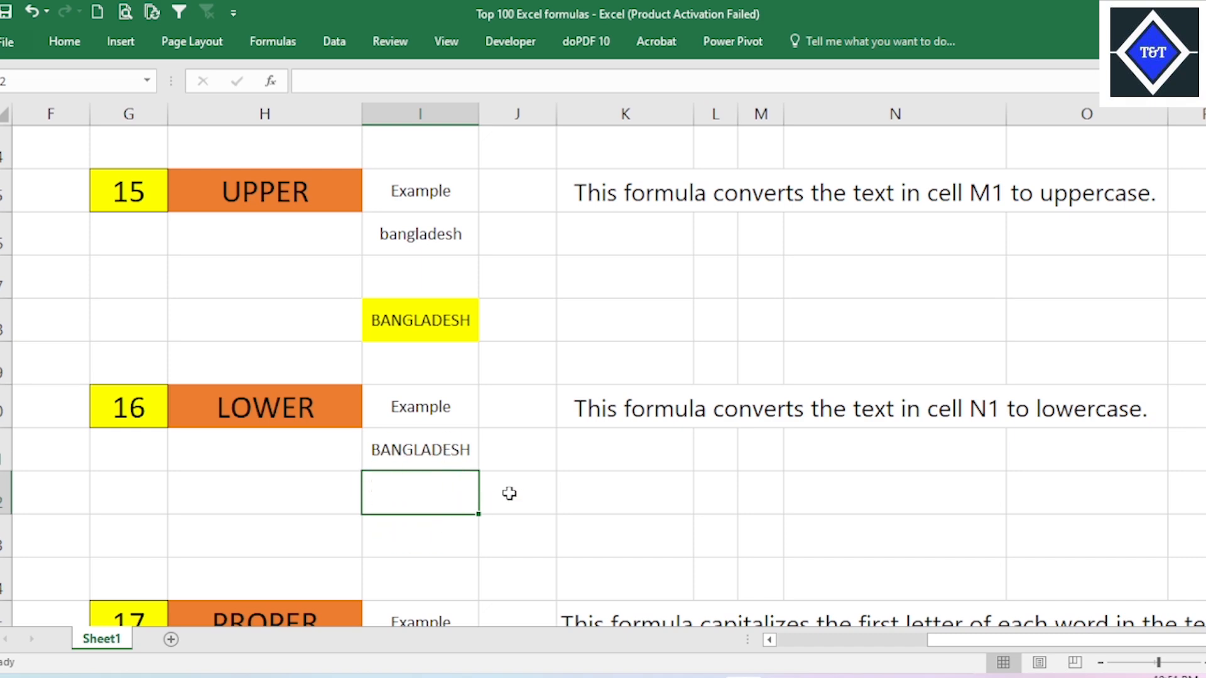
click(538, 480)
click(473, 498)
scroll(474, 498, down, 1)
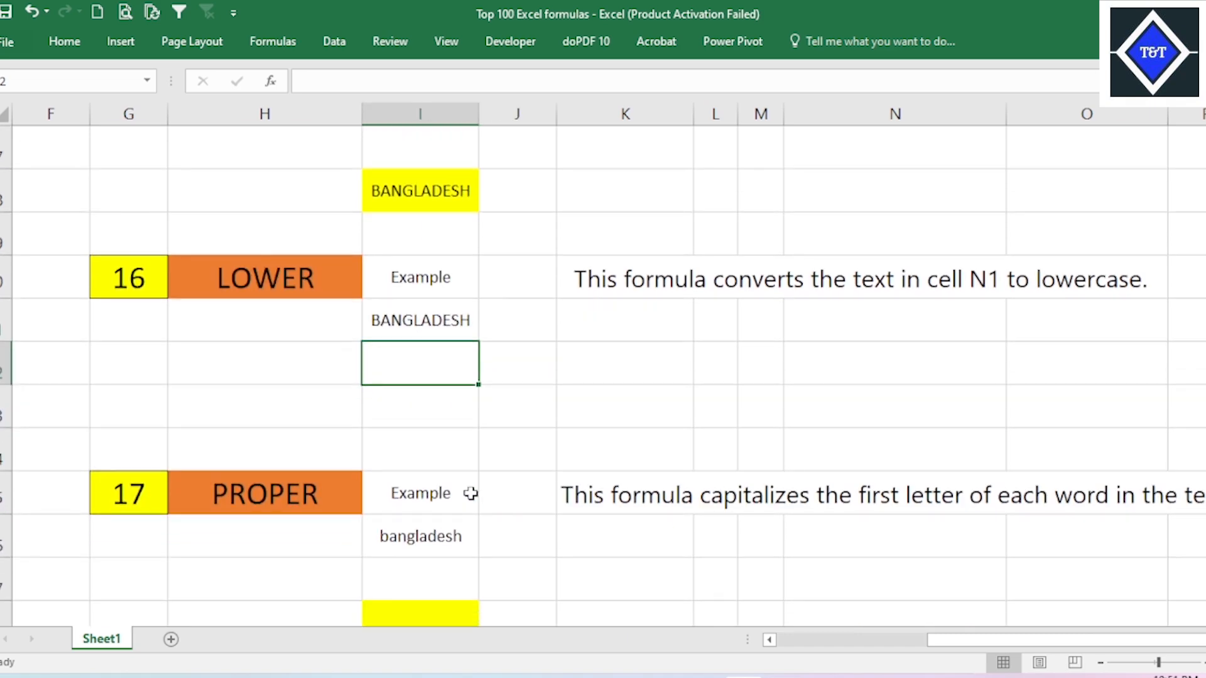
text(=)
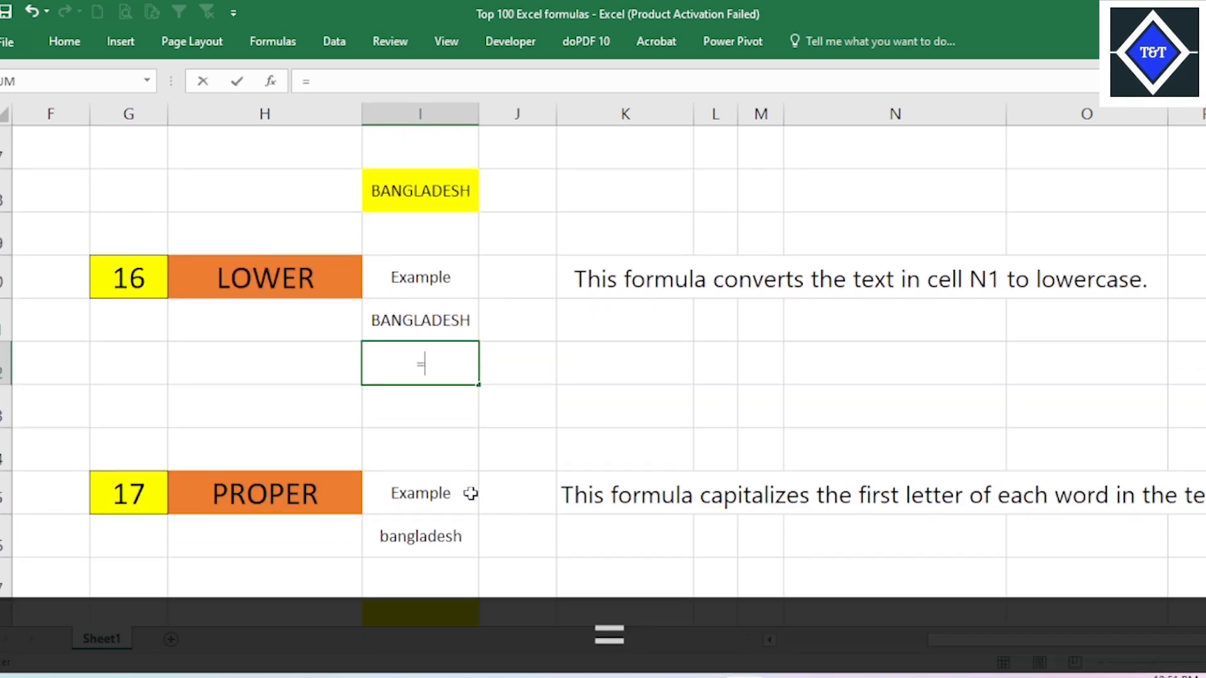
text(LO)
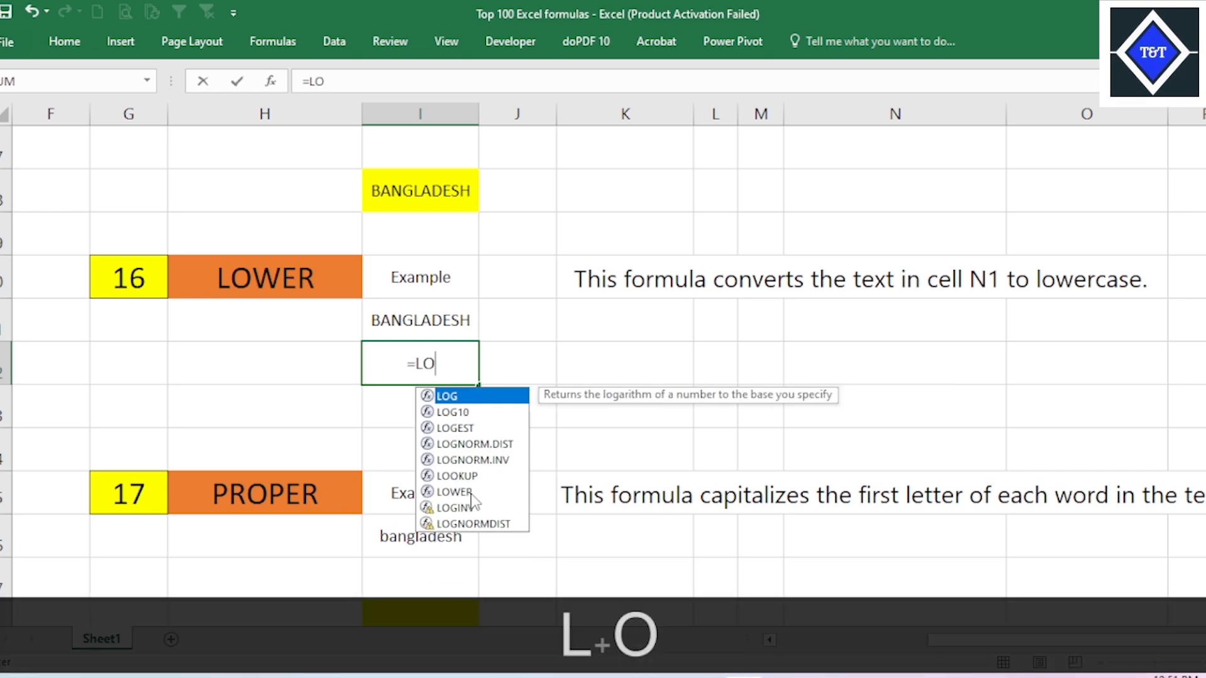
text(W)
key(Tab)
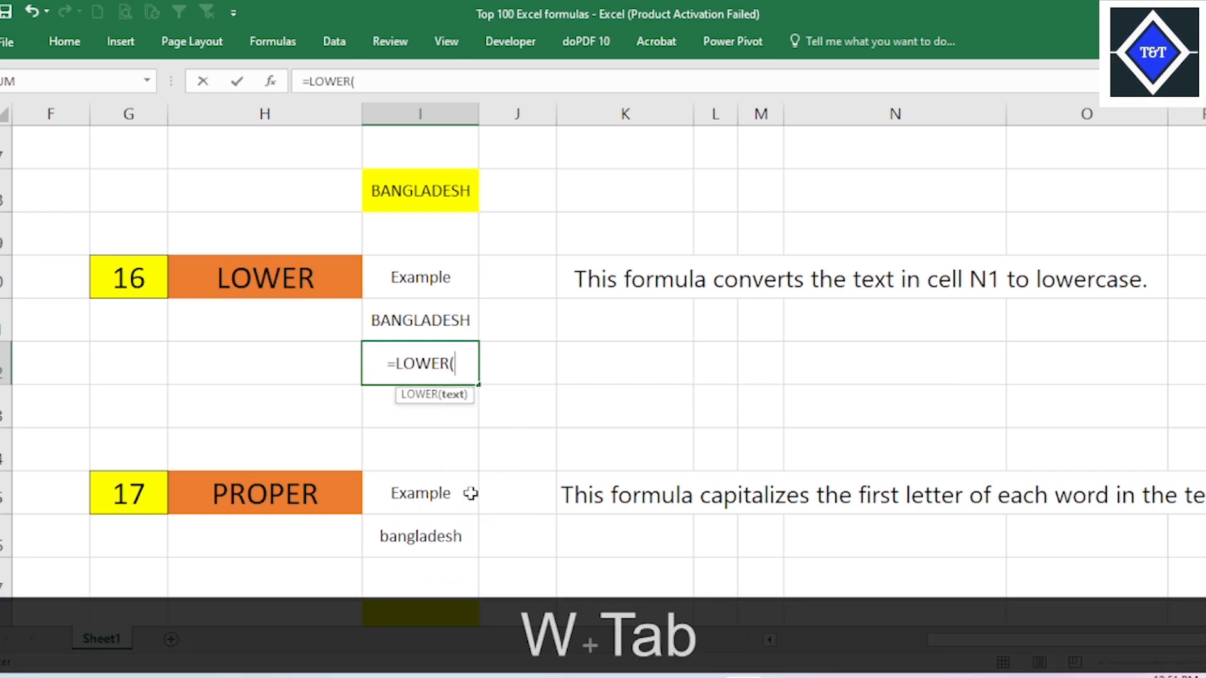
click(436, 325)
text())
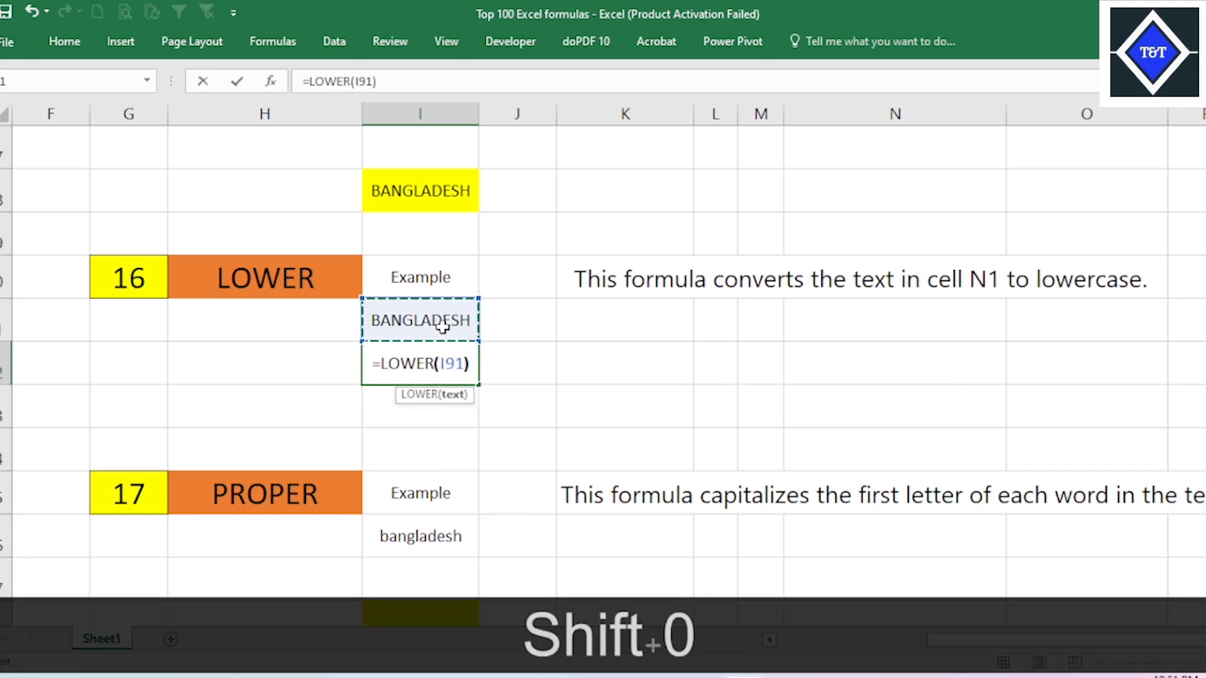
key(Return)
click(429, 377)
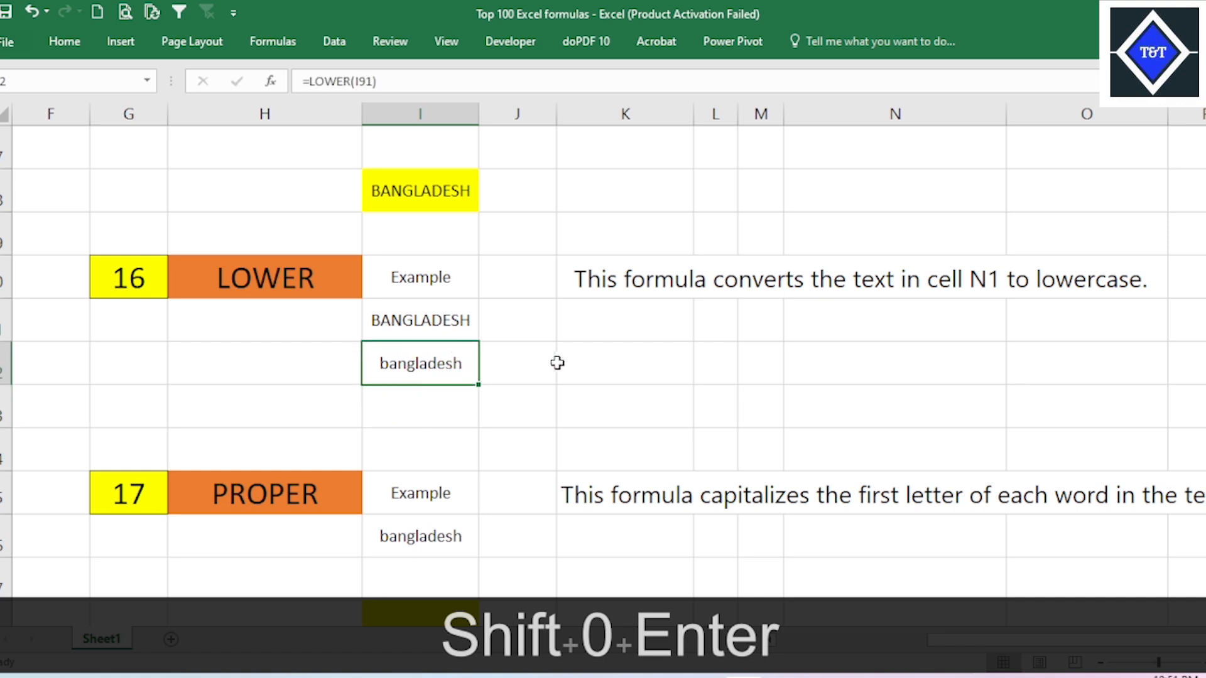
click(559, 362)
Step: Examine the PROPER example's sample text and its highlighted result cell
scroll(541, 404, down, 1)
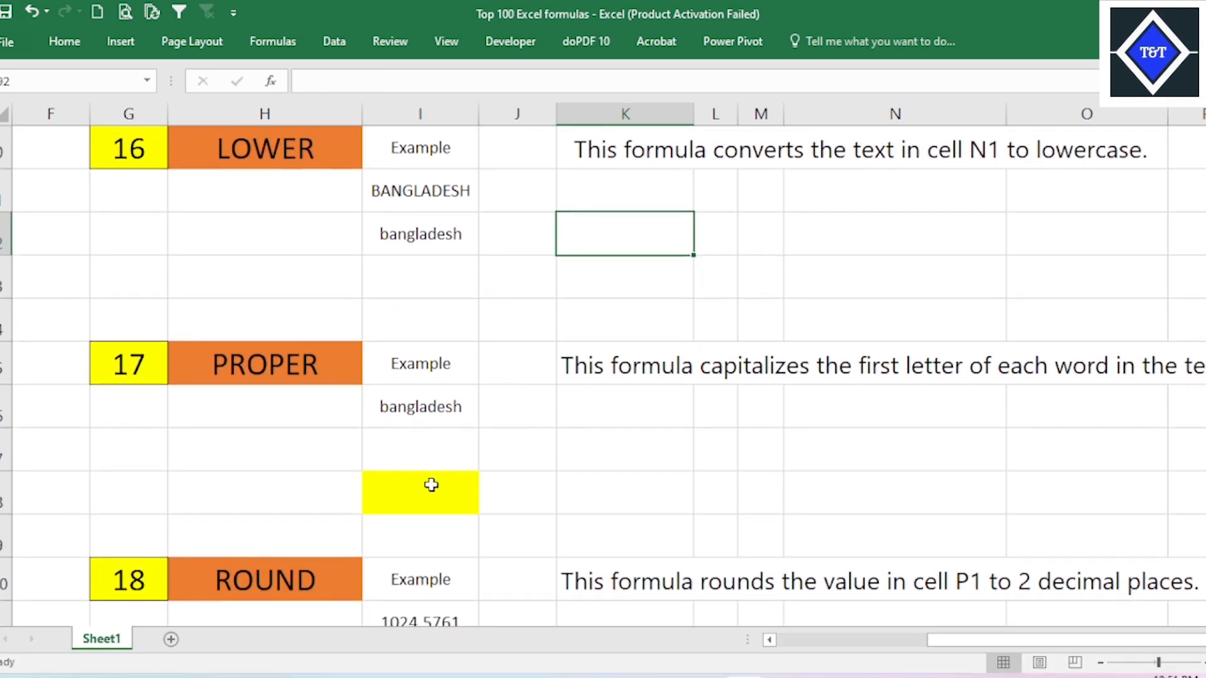
click(431, 487)
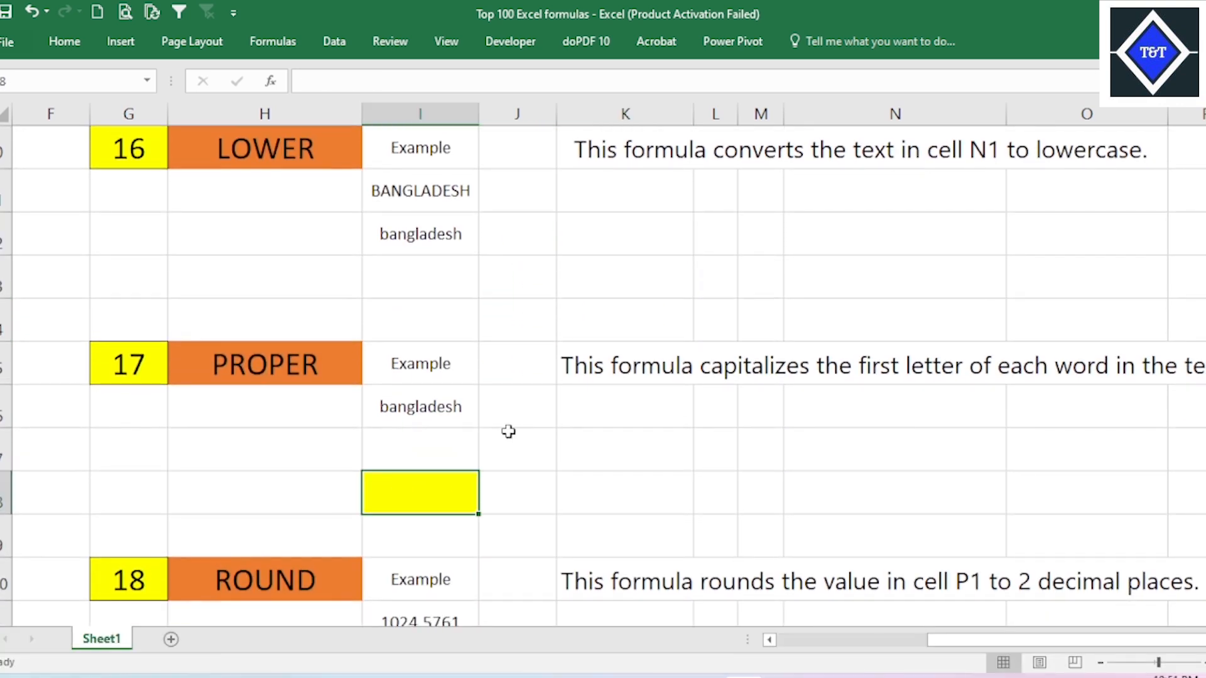
click(452, 414)
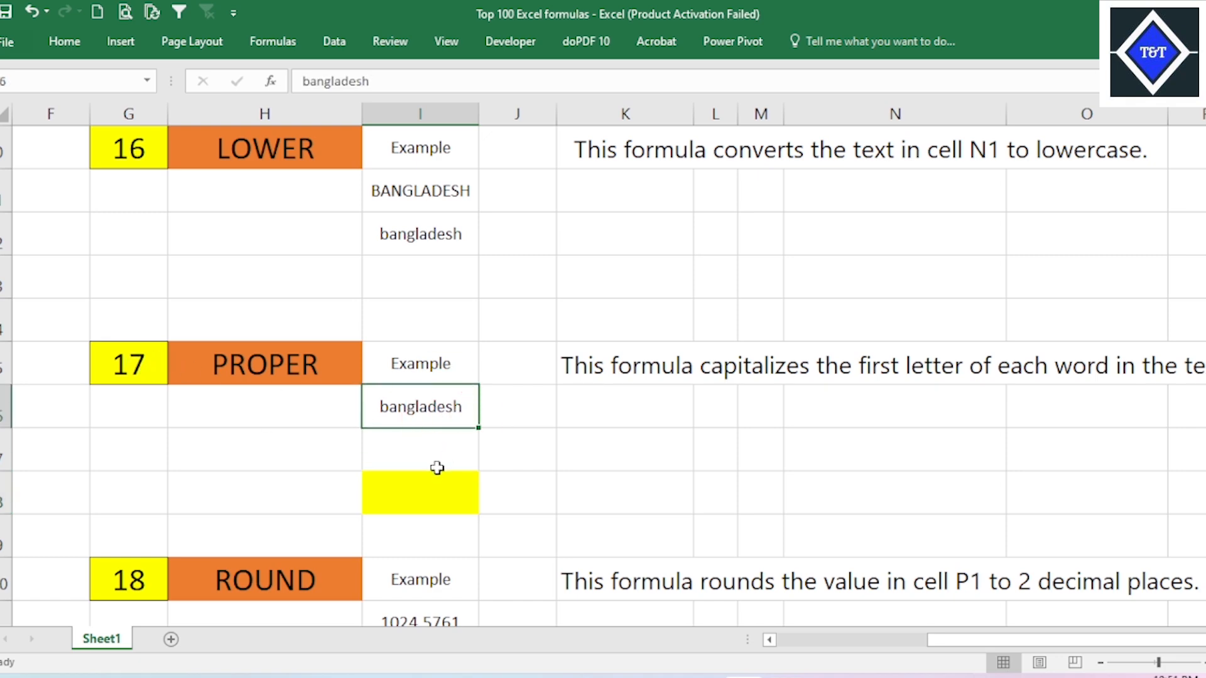
click(406, 490)
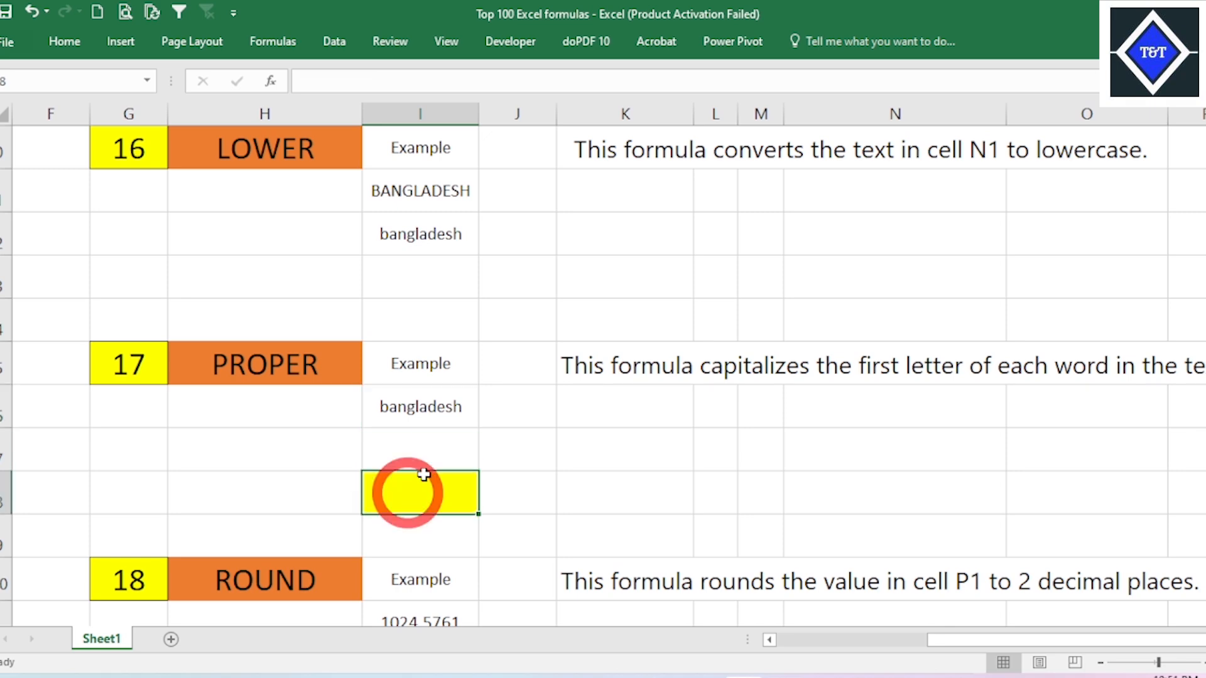
click(439, 408)
click(432, 485)
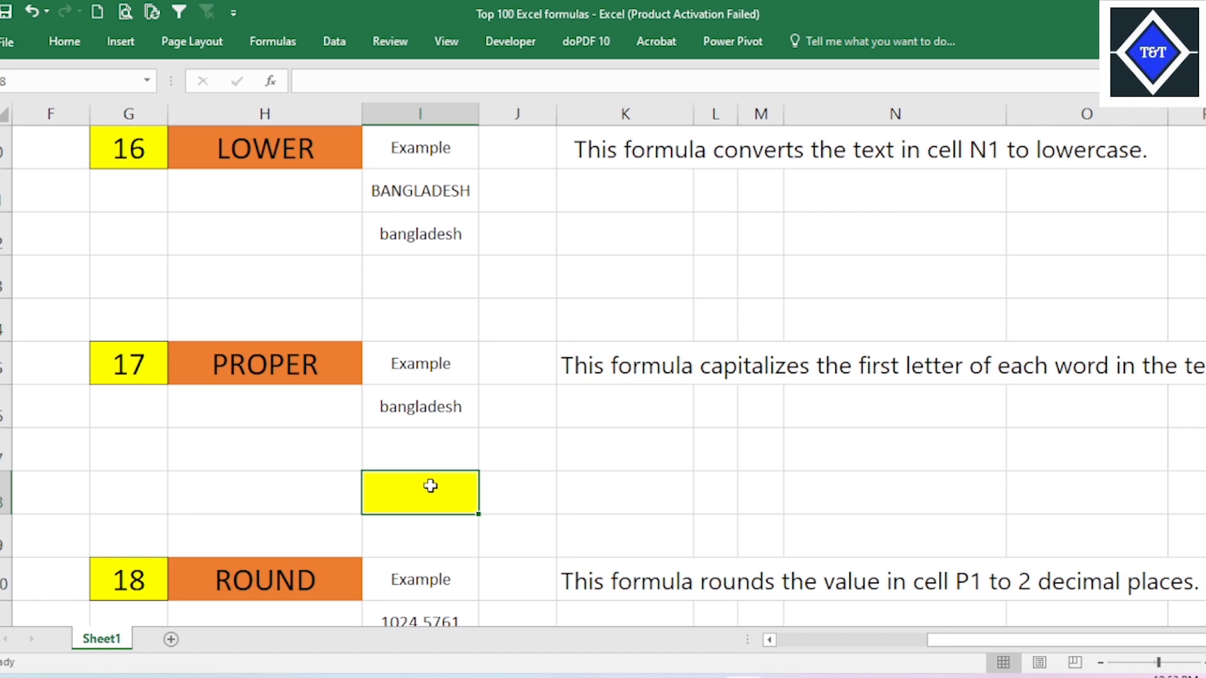
click(516, 484)
click(420, 493)
click(531, 483)
click(457, 491)
click(511, 487)
click(461, 485)
click(511, 487)
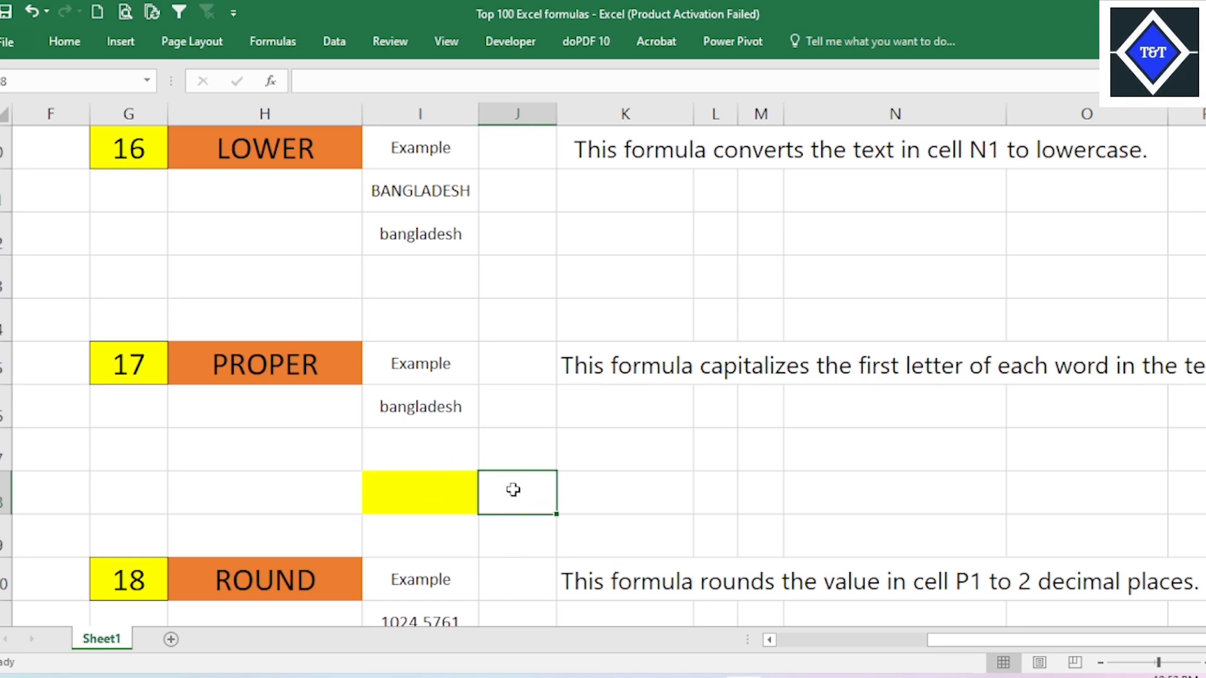
click(454, 497)
click(511, 488)
click(452, 498)
click(503, 499)
click(435, 500)
click(504, 494)
click(415, 498)
click(508, 494)
Step: Capitalize the first letter of bangladesh by entering =PROPER(I96) in the PROPER example's result cell I98
click(436, 496)
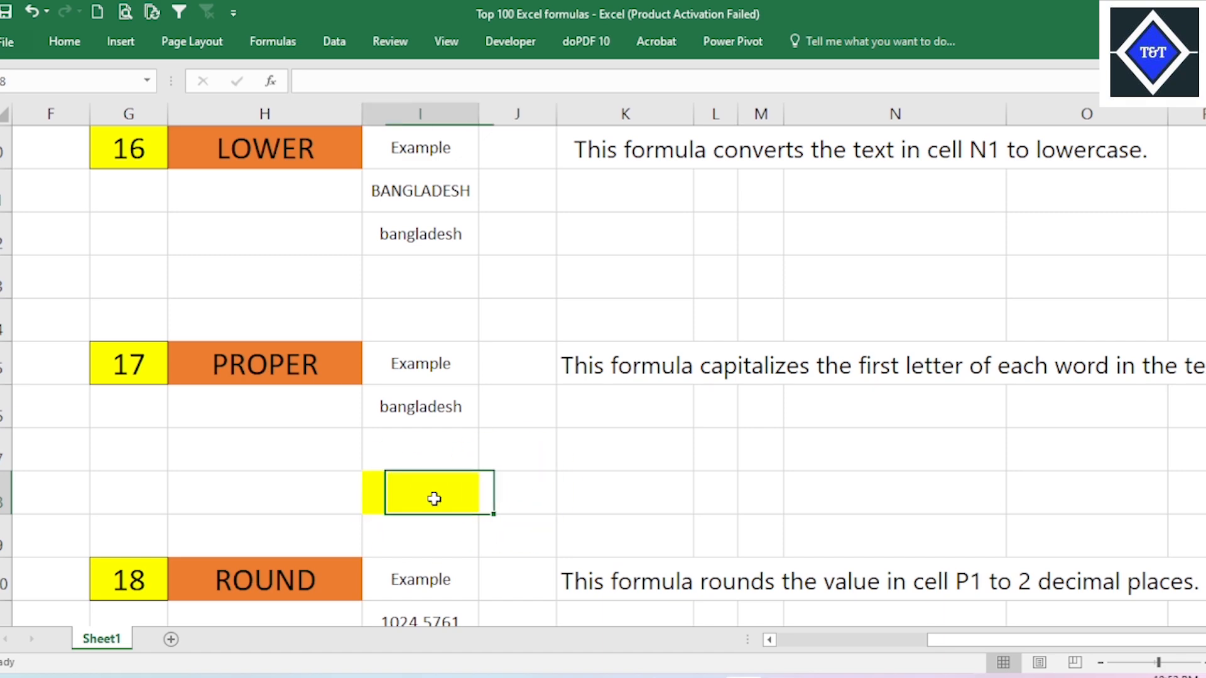
text(=)
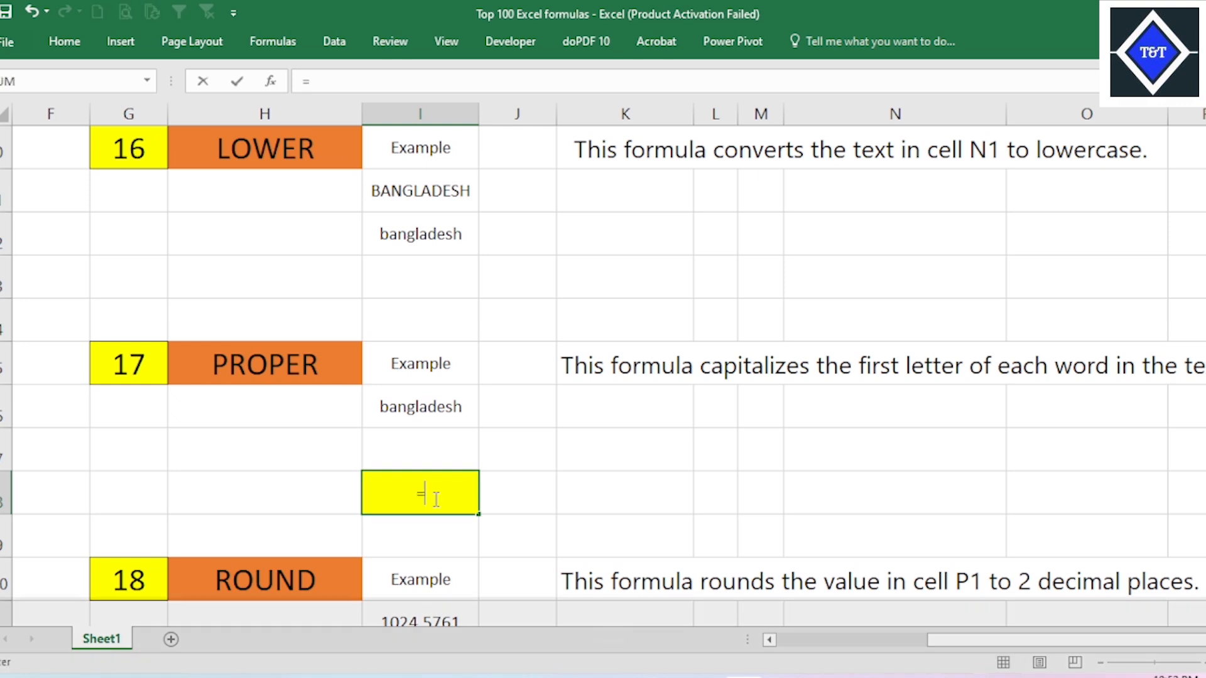
text(PR)
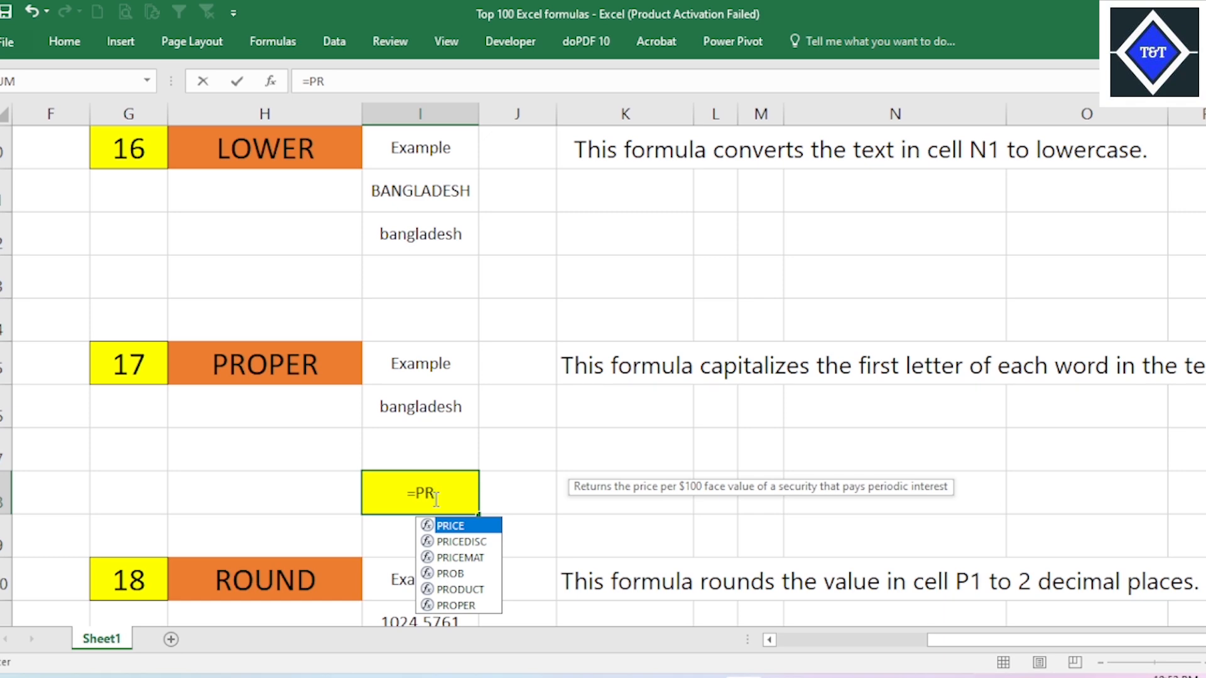
text(O)
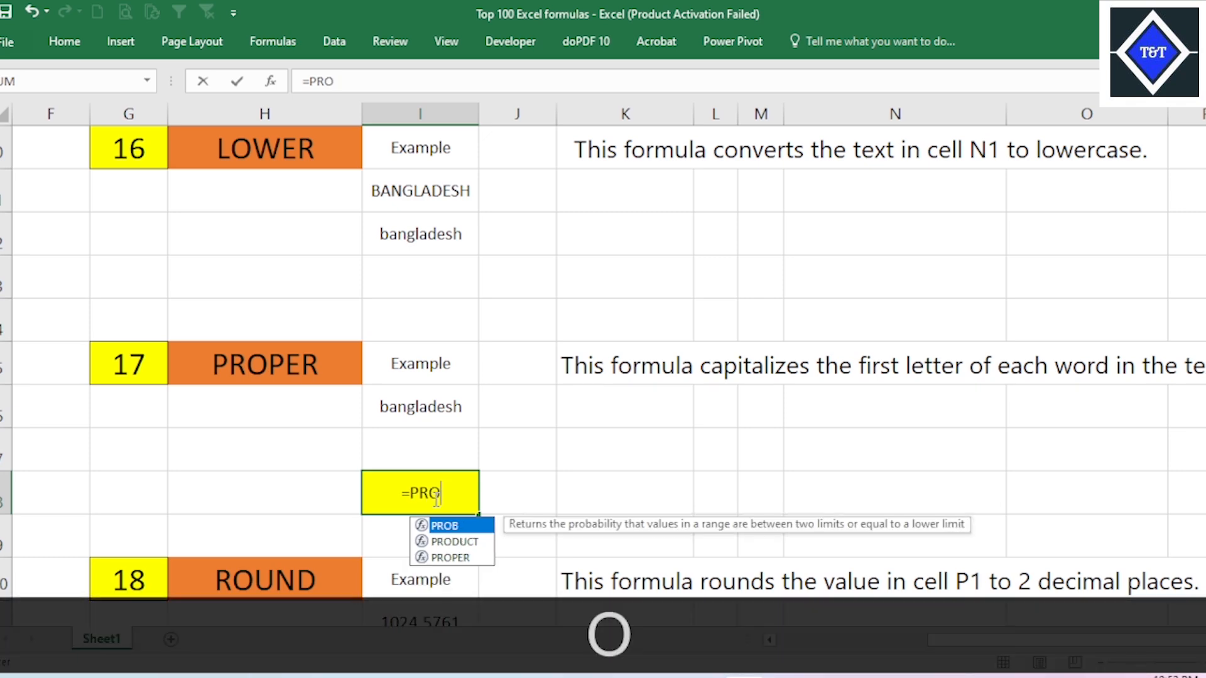
key(Down)
key(Down)
key(Tab)
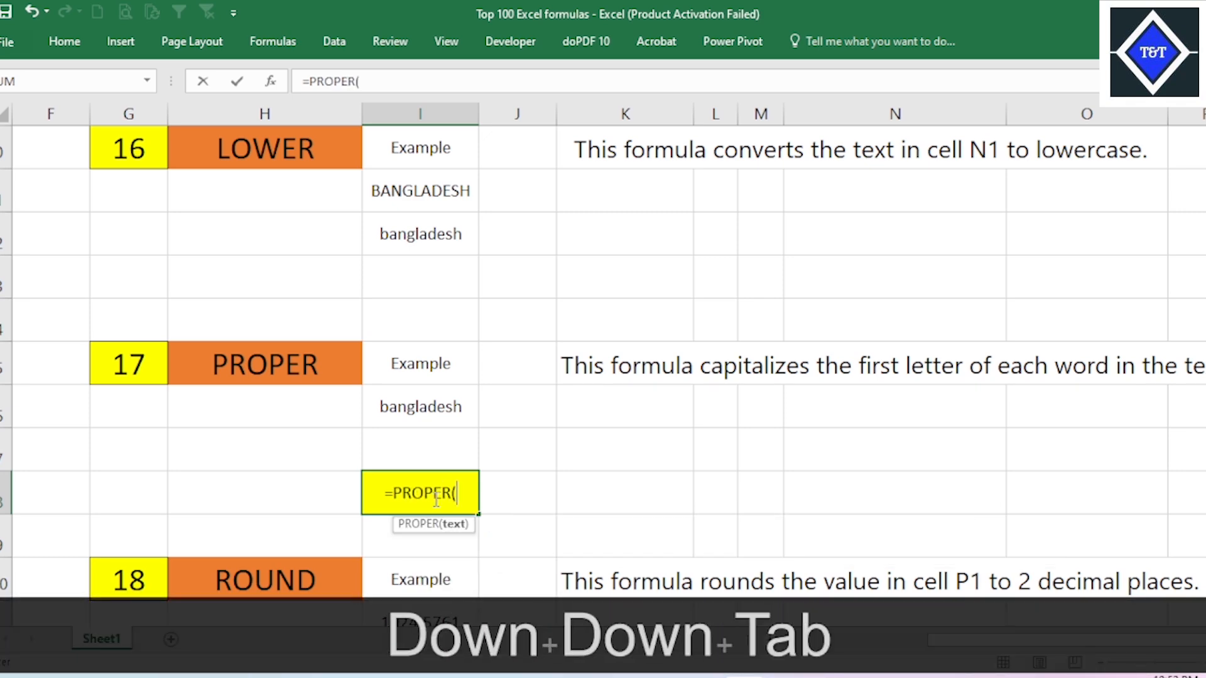
click(428, 412)
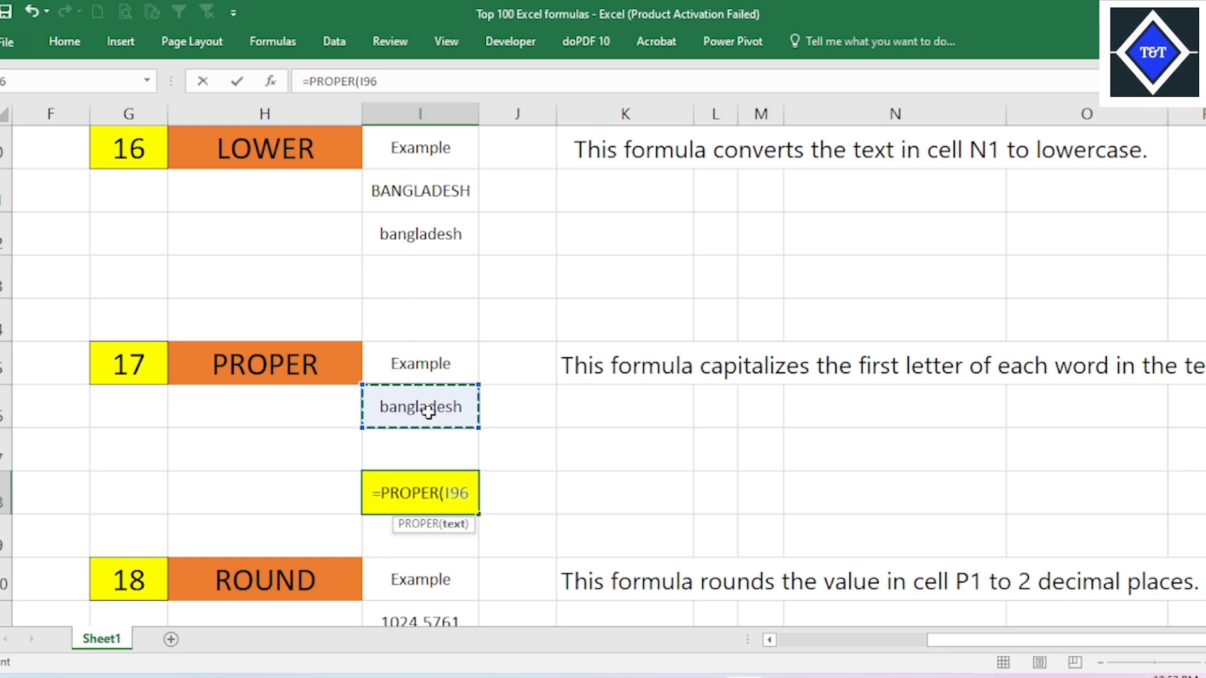
text())
key(Return)
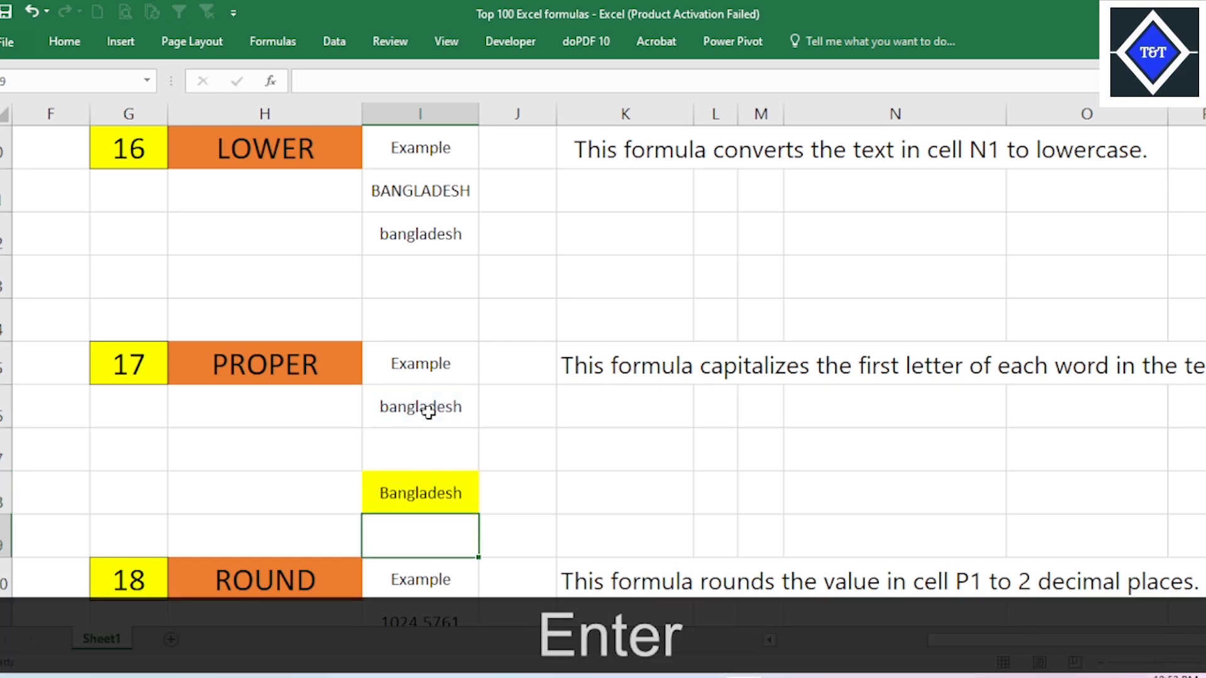
click(438, 489)
Step: Examine the ROUND example's description, sample number and result cell
scroll(599, 460, down, 1)
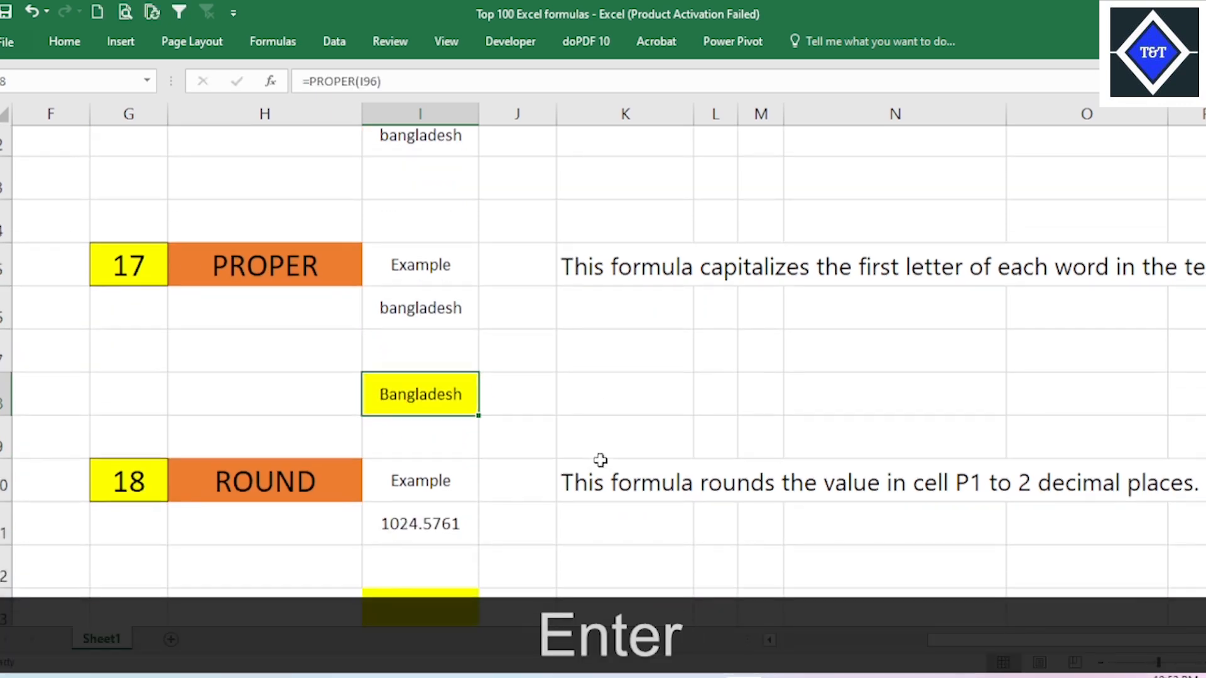
scroll(619, 375, down, 1)
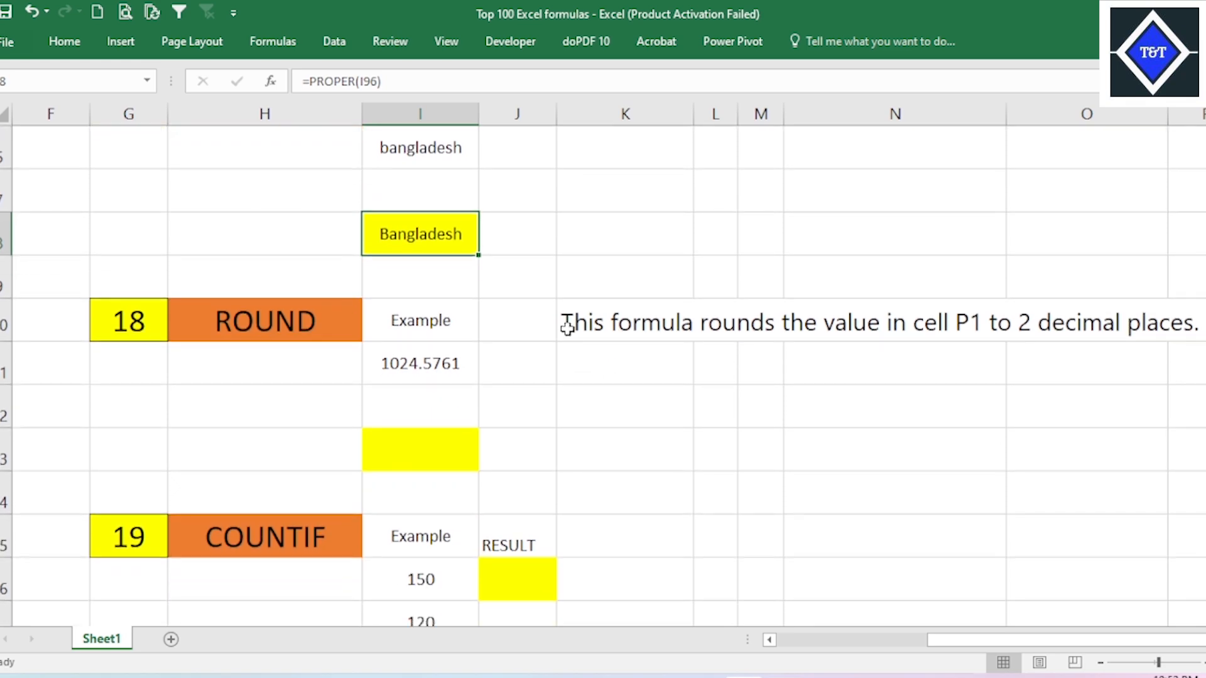
scroll(565, 325, up, 1)
click(332, 458)
click(462, 439)
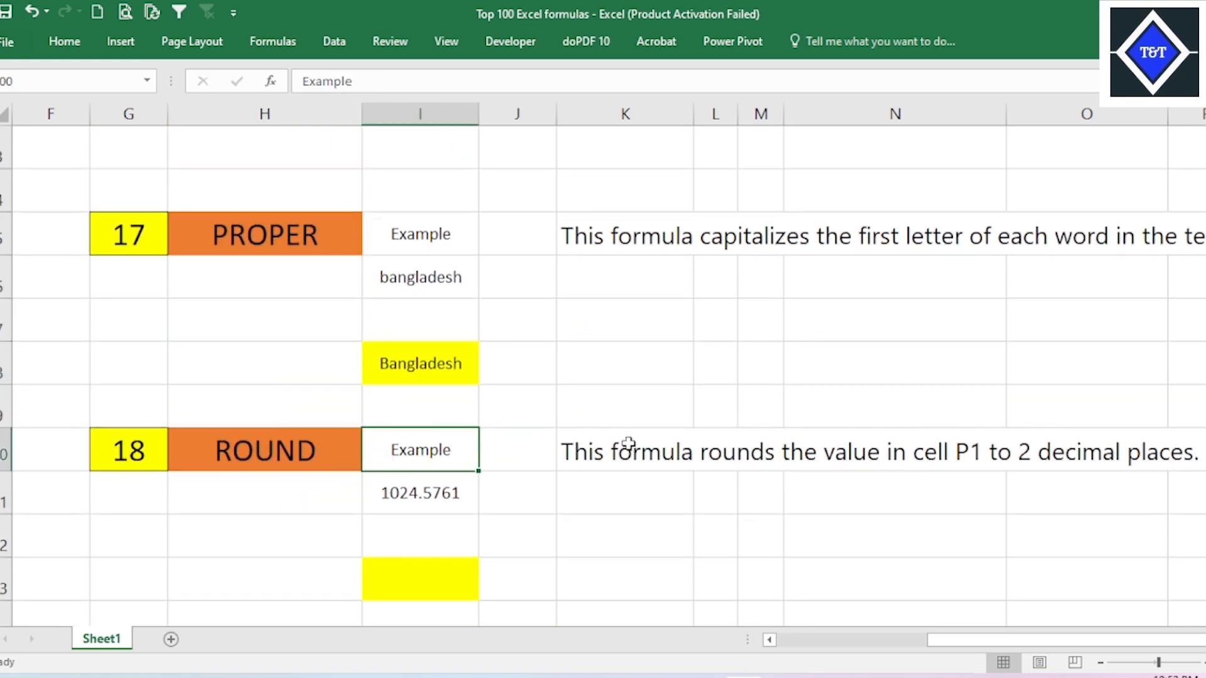
scroll(625, 434, down, 1)
click(666, 407)
click(732, 400)
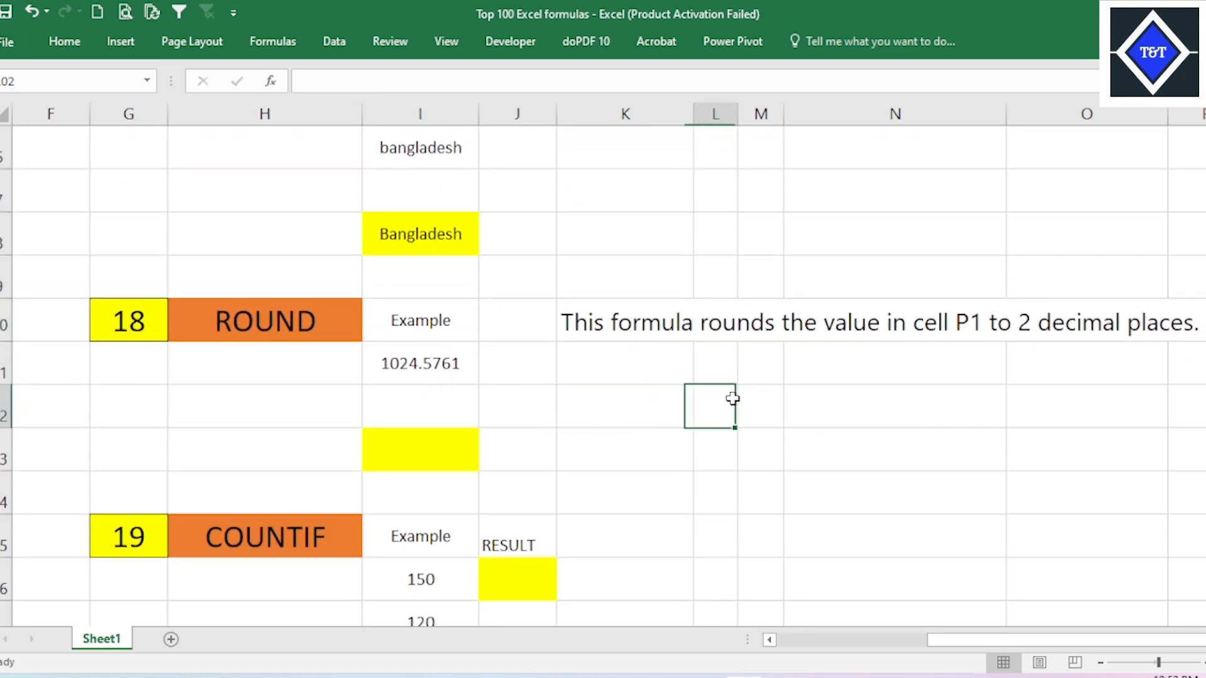
click(436, 462)
click(633, 417)
click(432, 368)
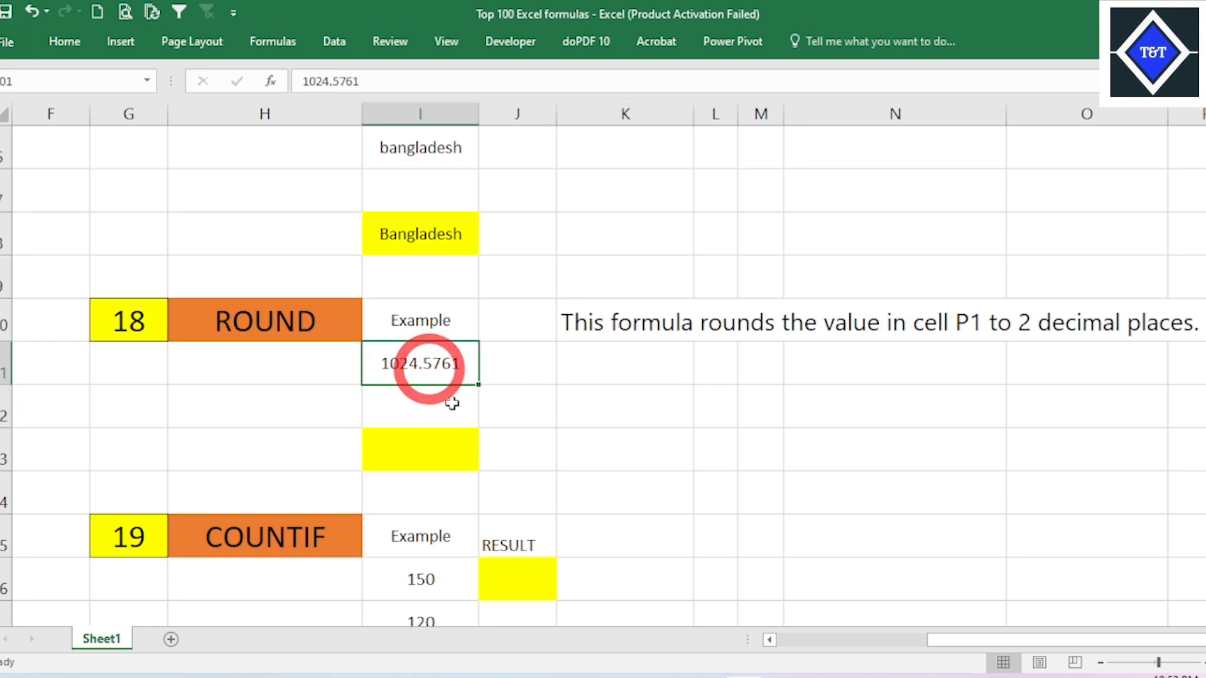
Step: Round the ROUND example's sample number to two decimal places by entering =ROUND(I101,2) in the highlighted result cell I103
click(427, 451)
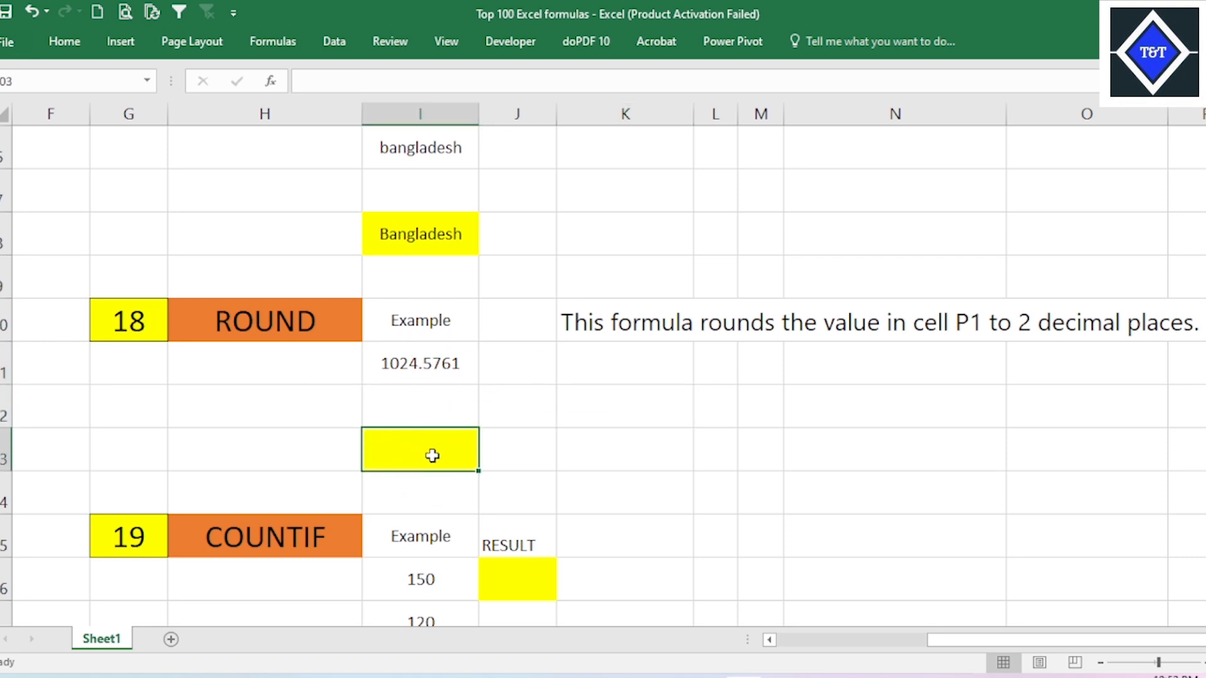
double_click(432, 456)
text(=R)
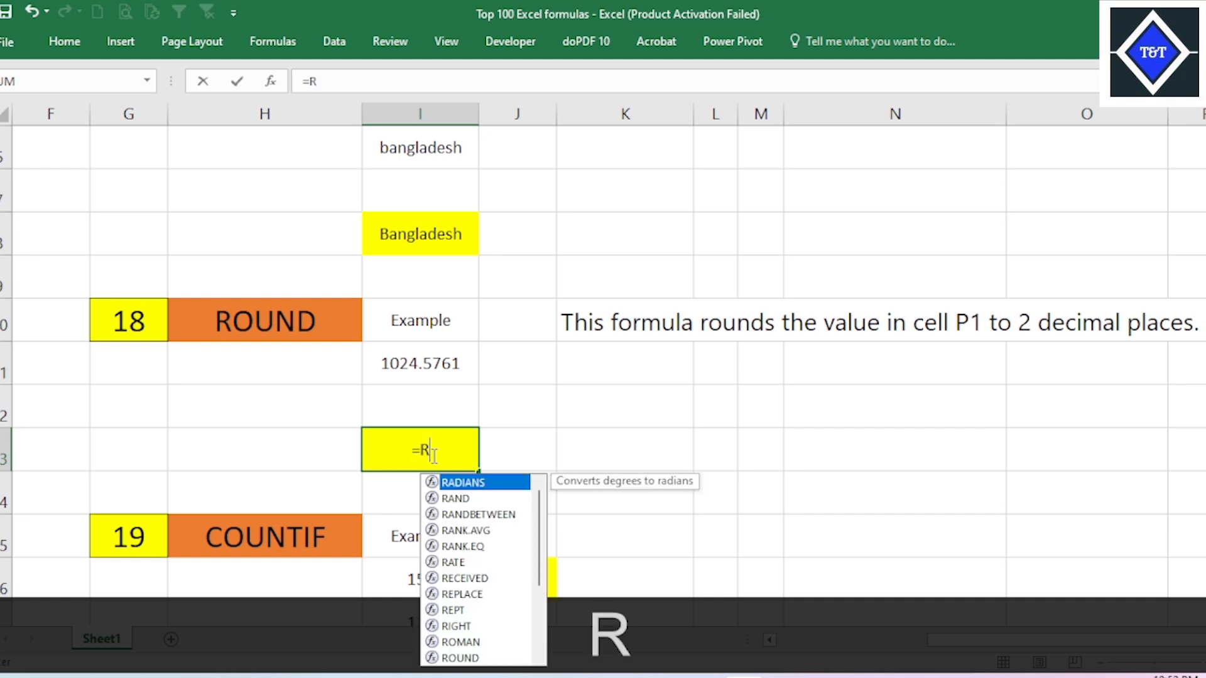
text(OUN)
key(Tab)
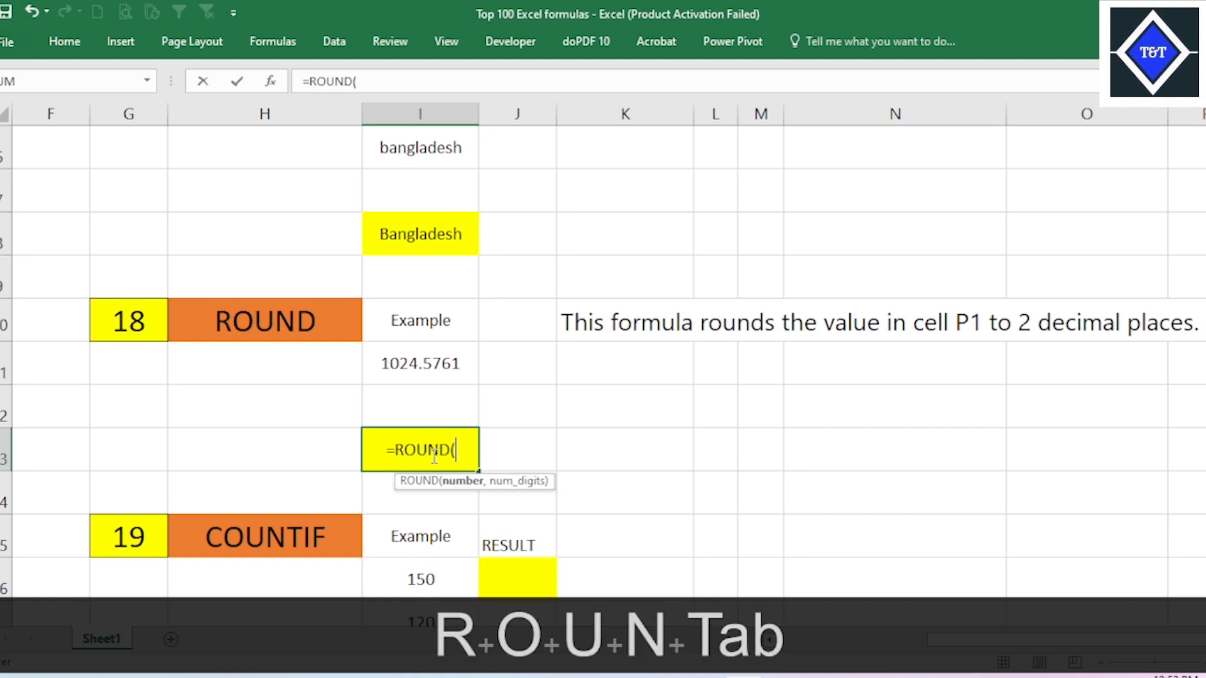
click(447, 364)
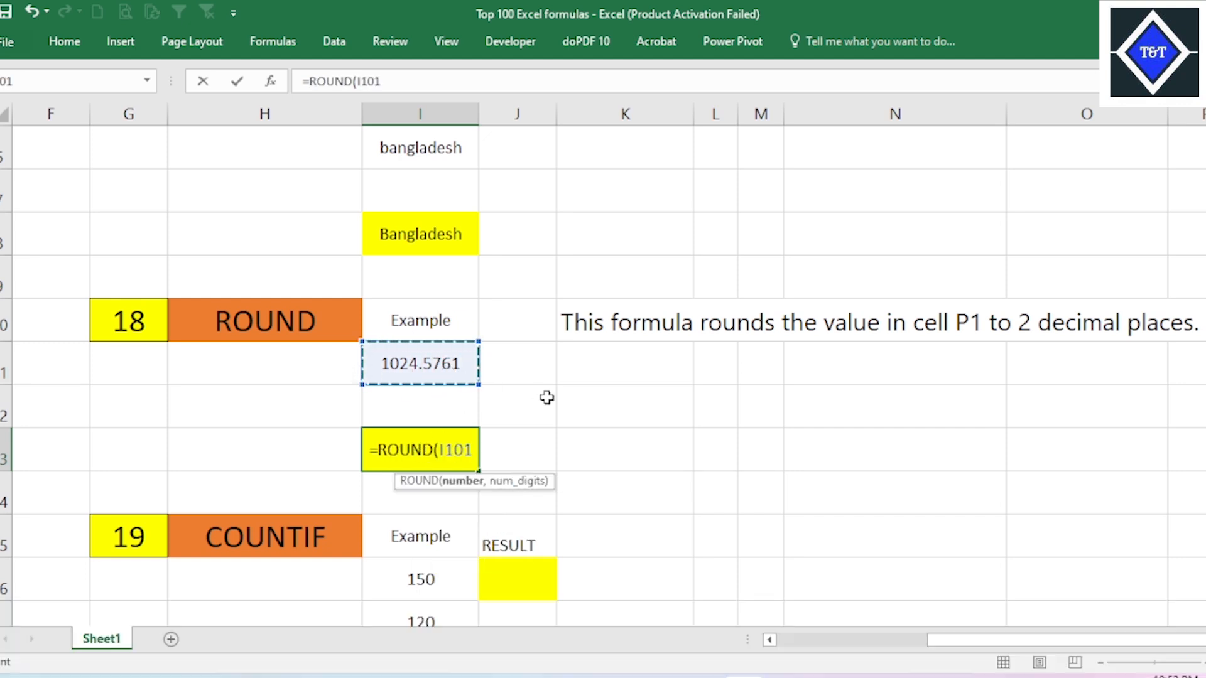
text(,)
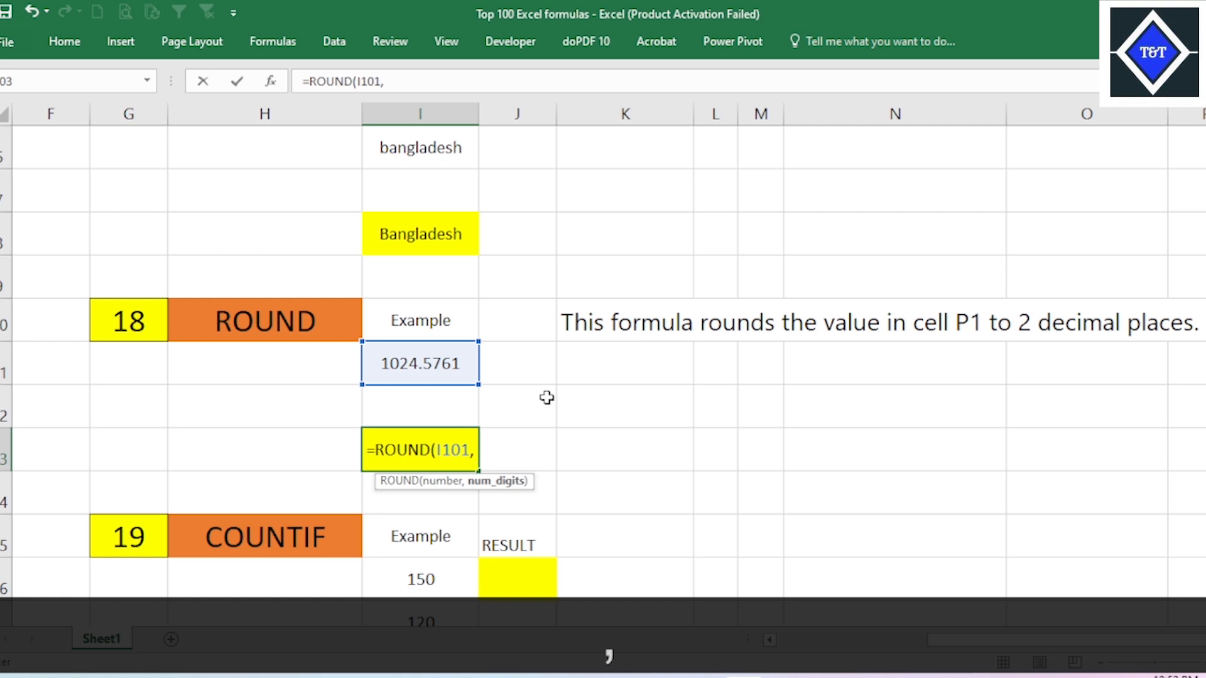
text(2))
key(Return)
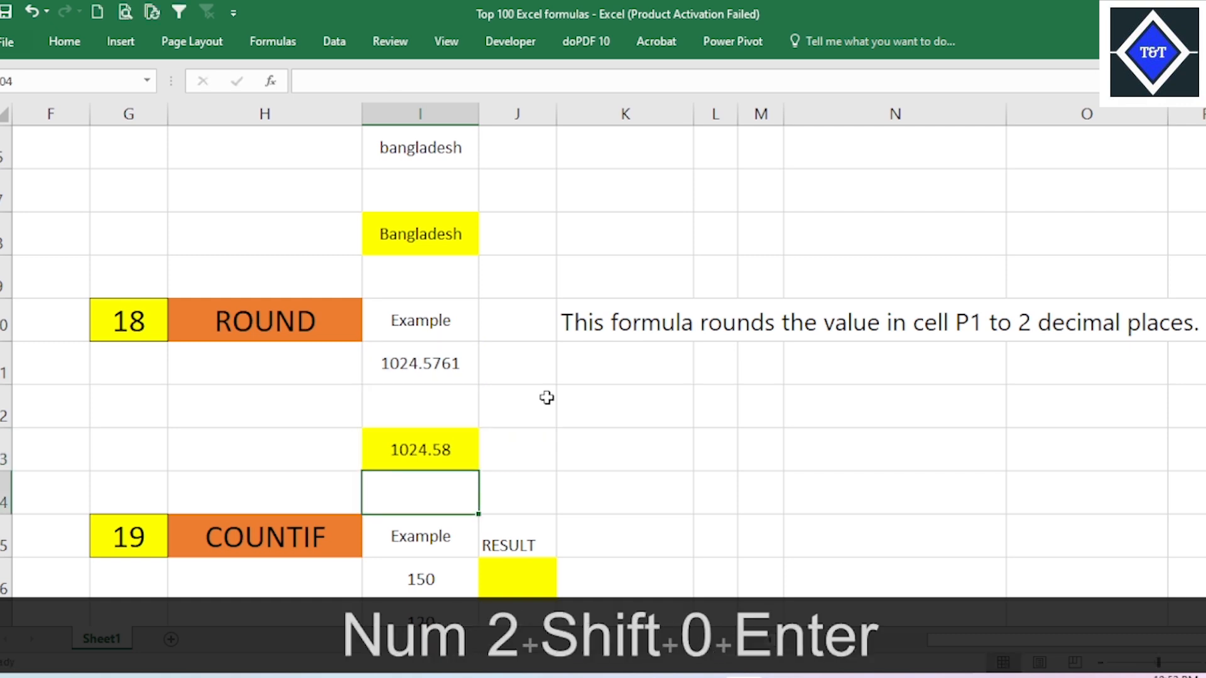
click(444, 447)
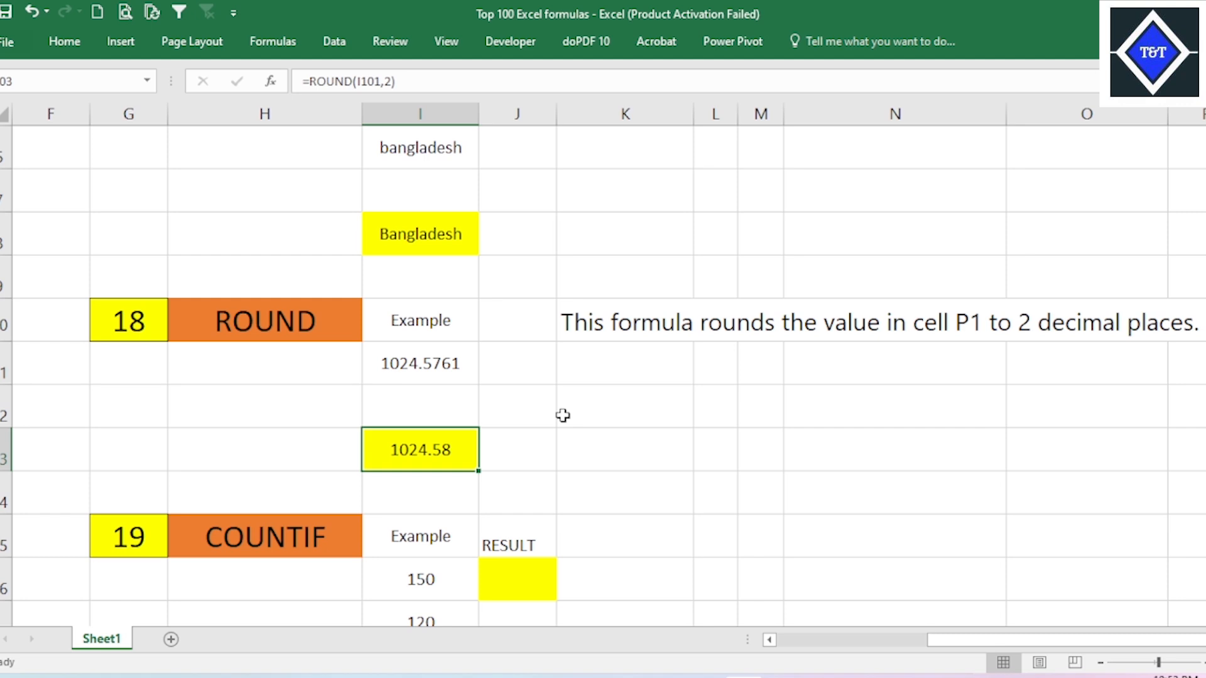
click(507, 432)
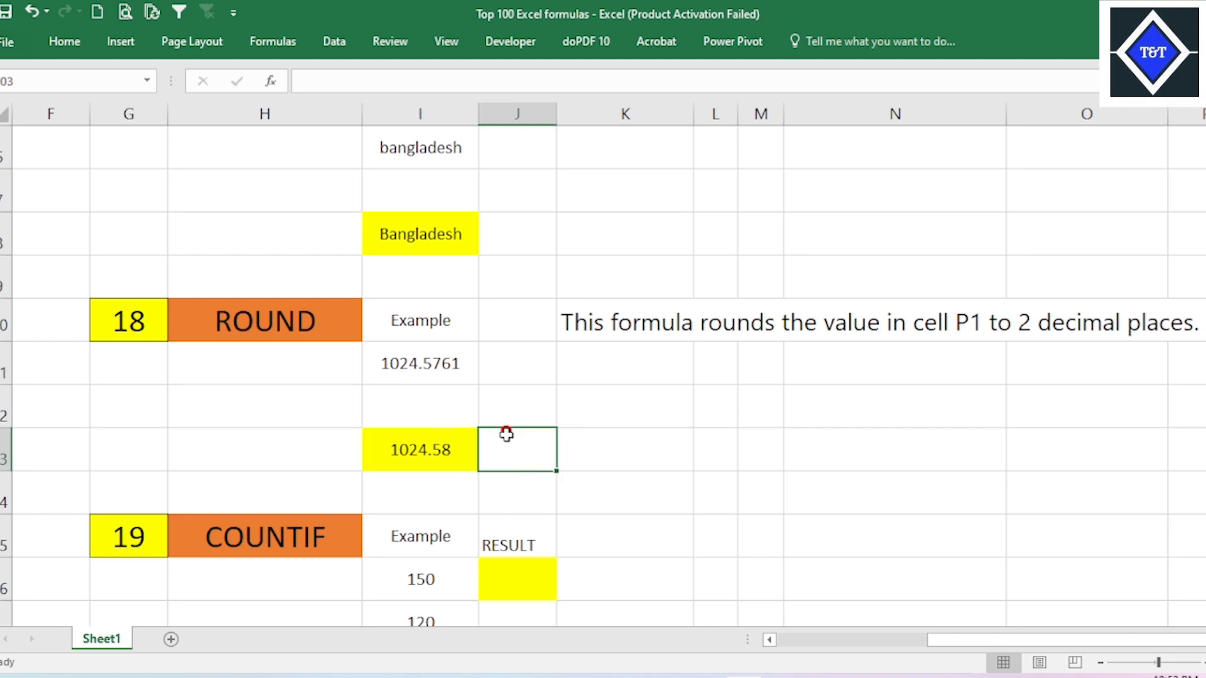
key(Left)
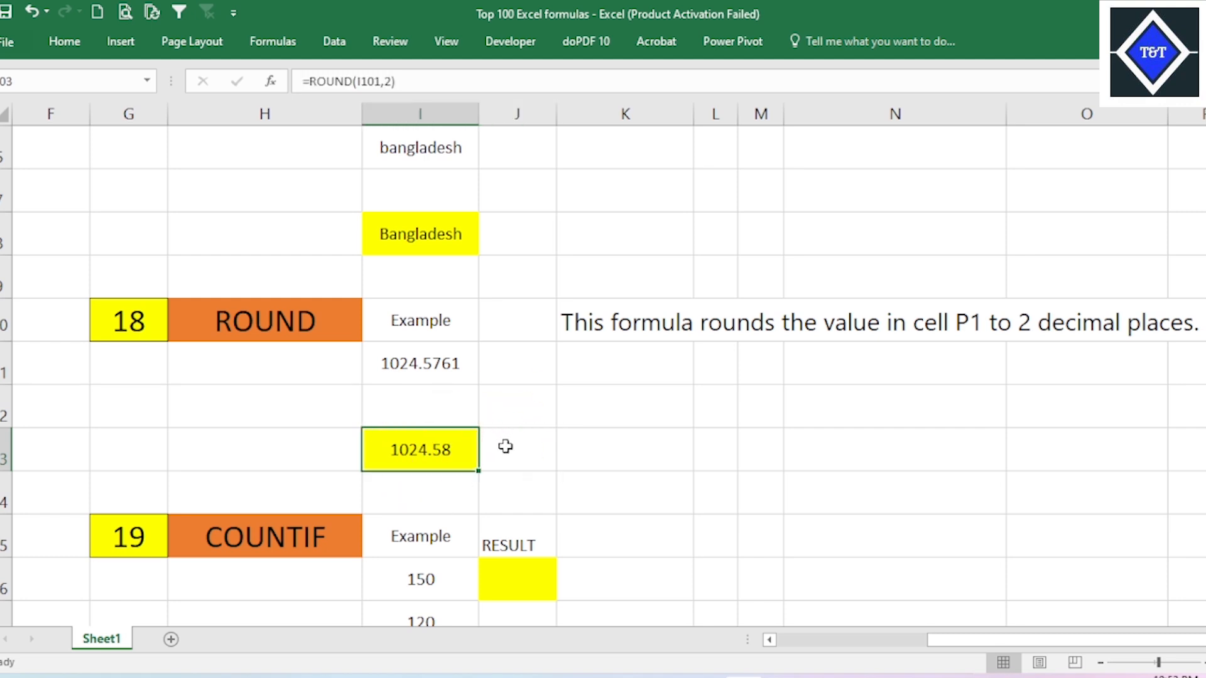
scroll(505, 446, down, 3)
scroll(563, 415, up, 2)
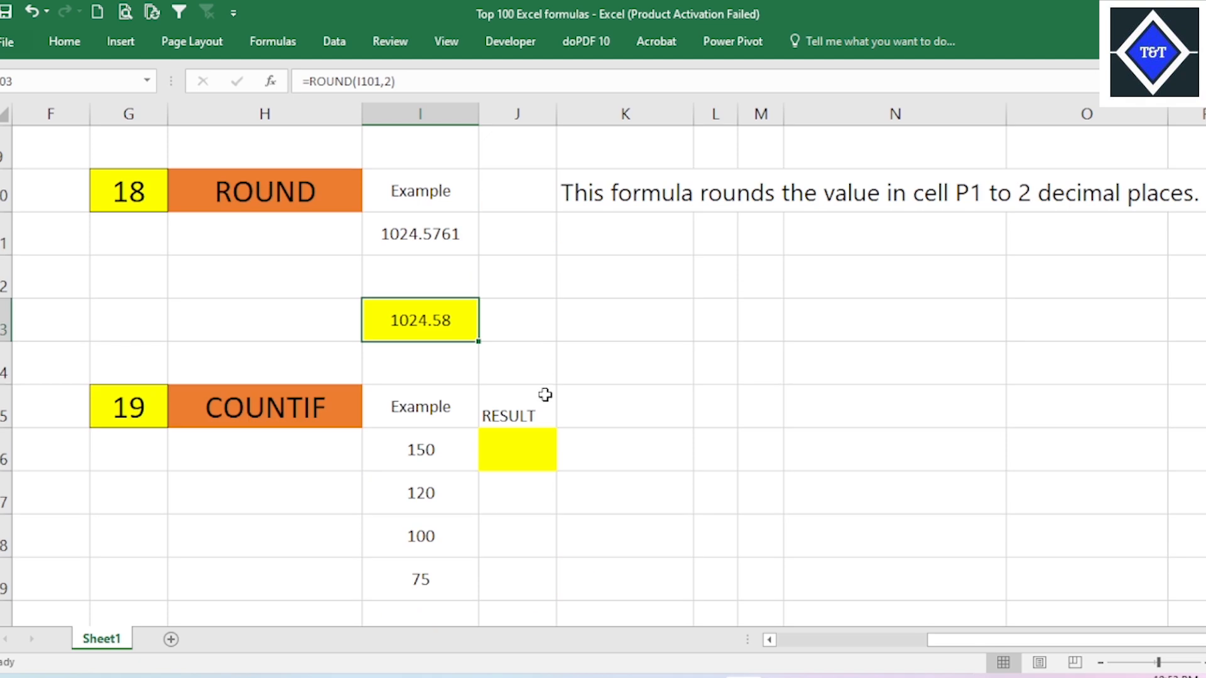
click(518, 449)
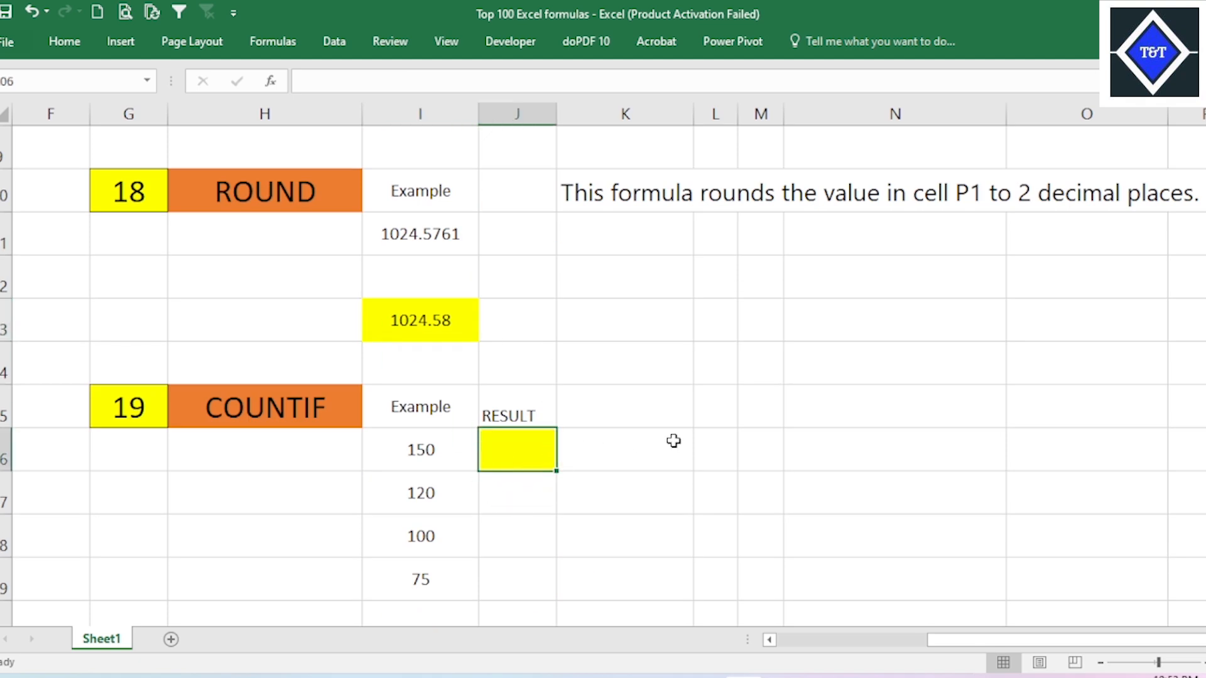
text(=)
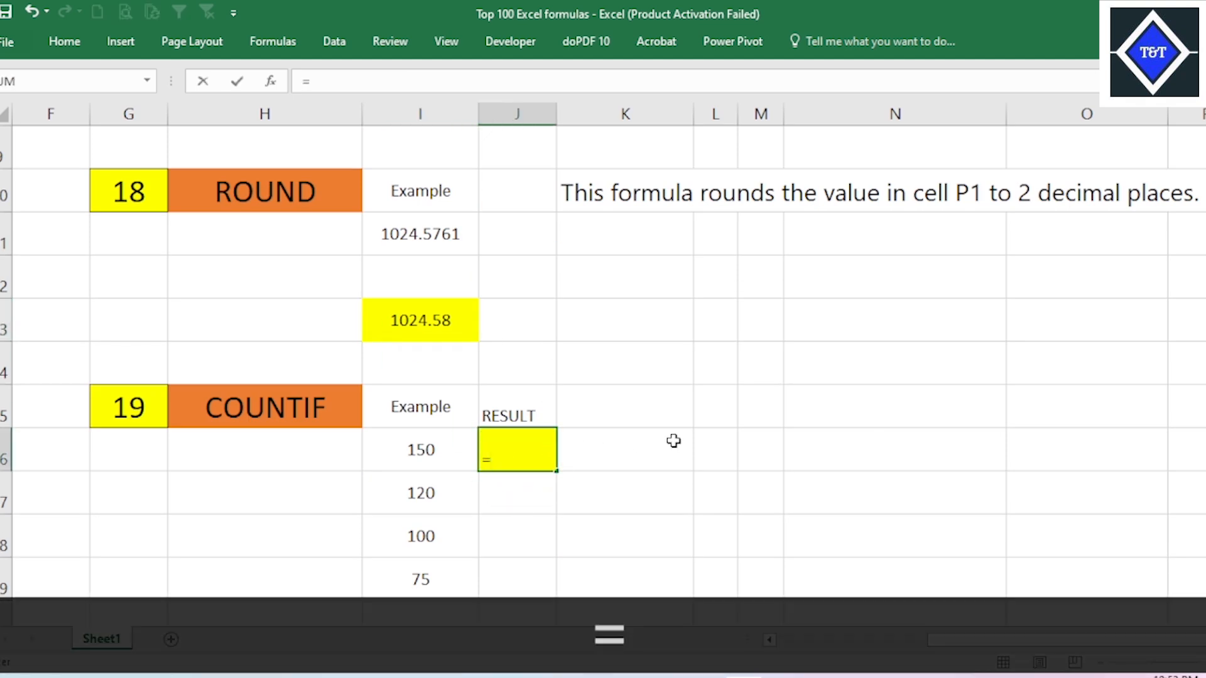
text(COUN)
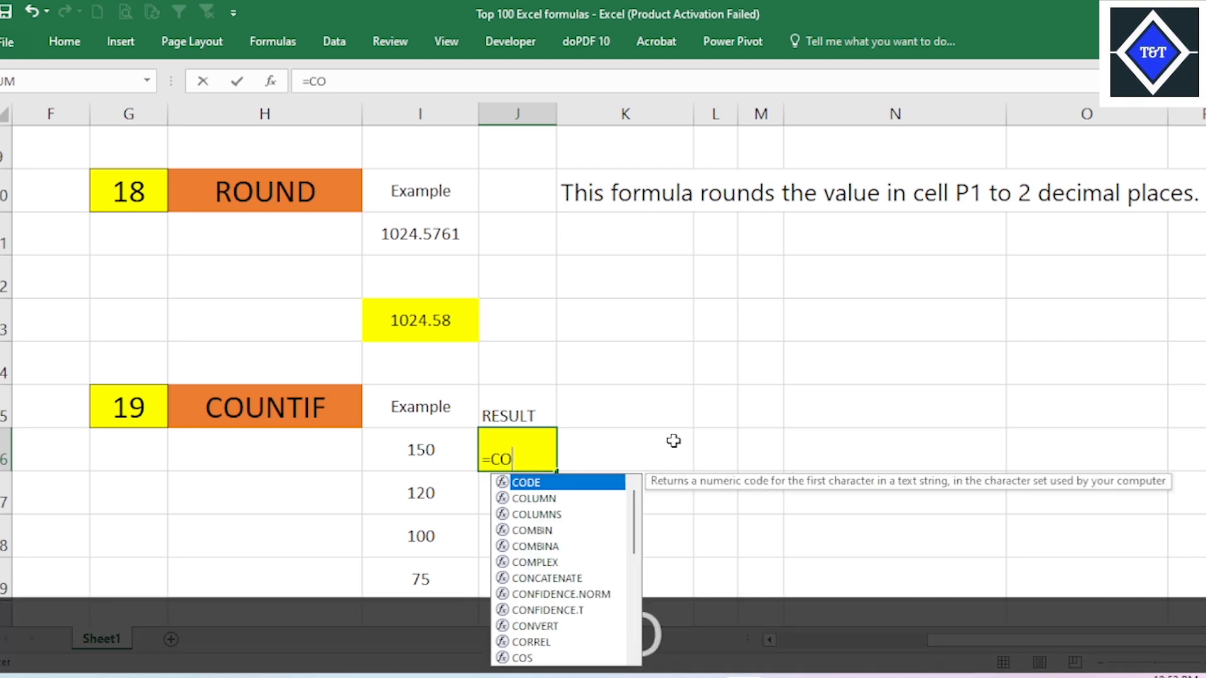
key(Down)
key(Down)
key(Down)
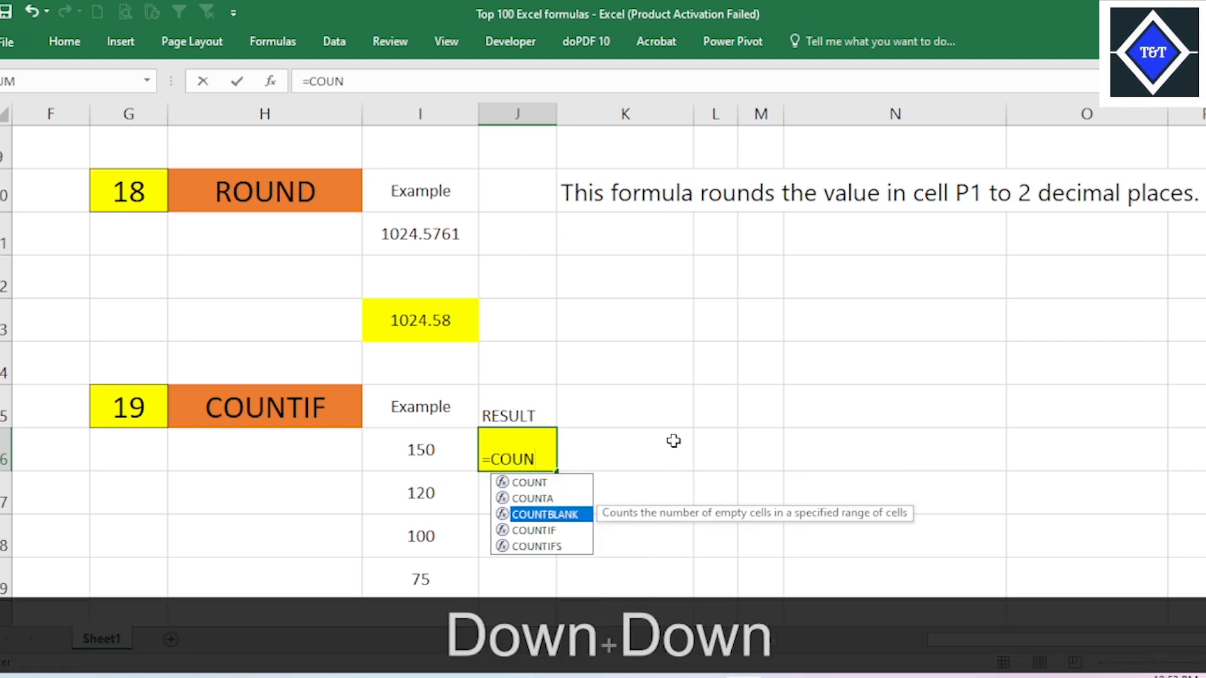
key(Tab)
scroll(791, 391, down, 1)
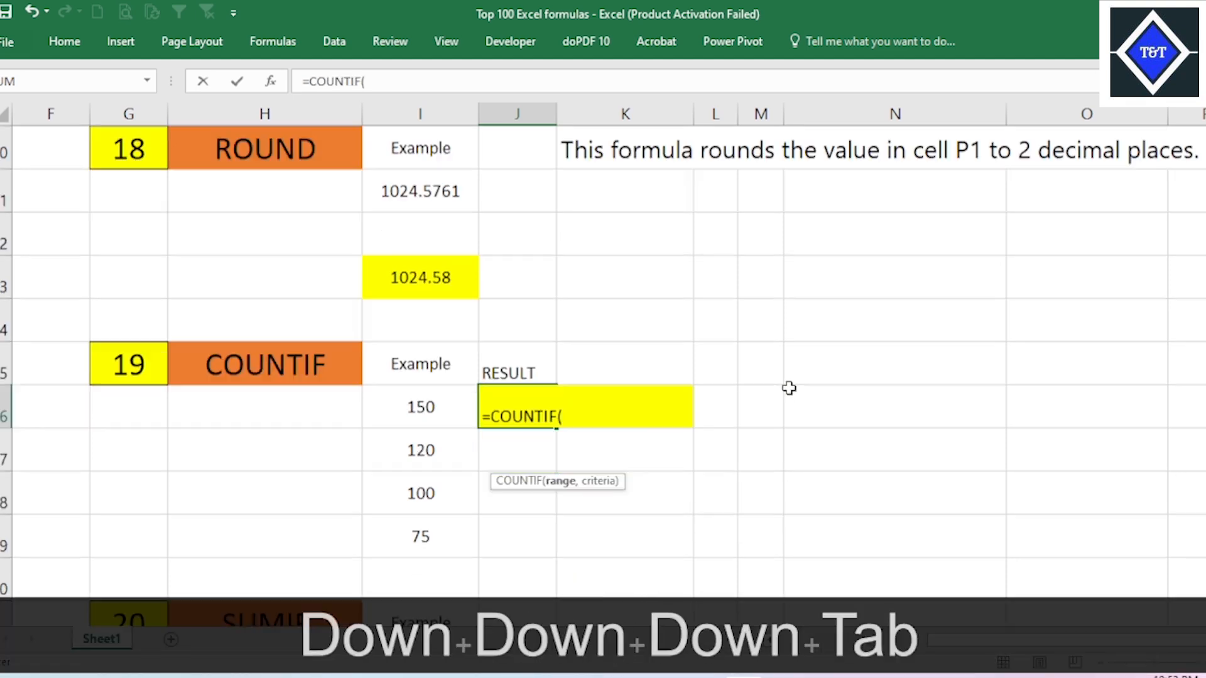
drag(431, 320, 439, 436)
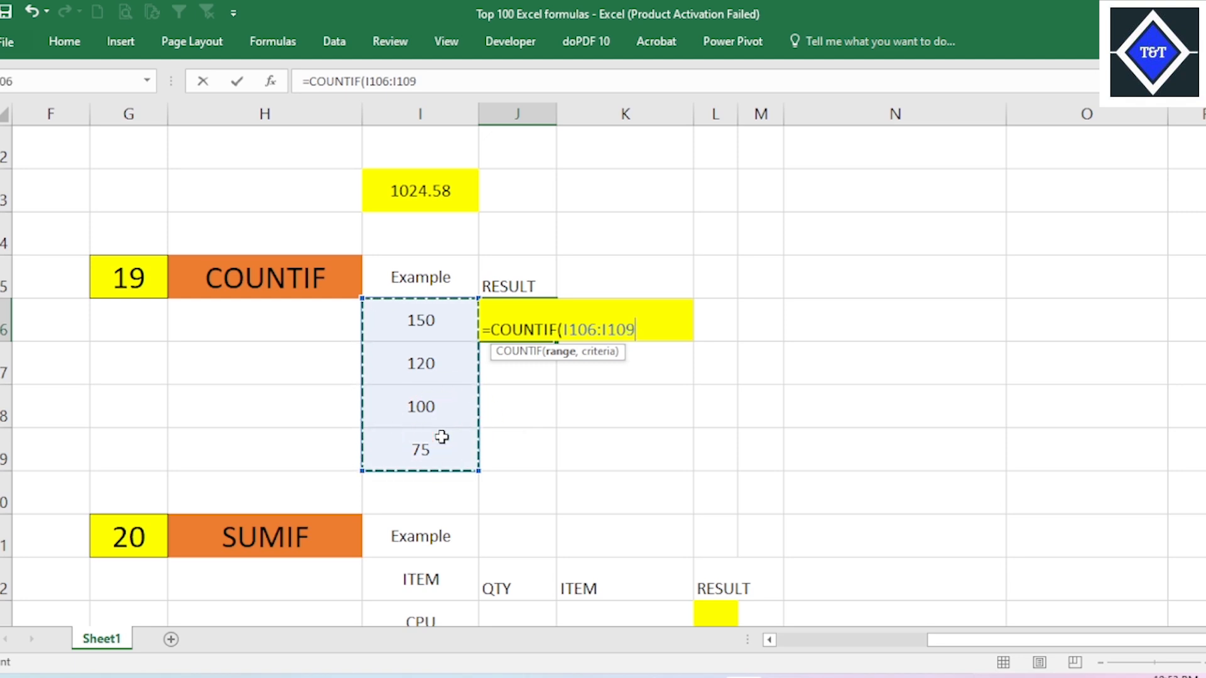
text(,>75)
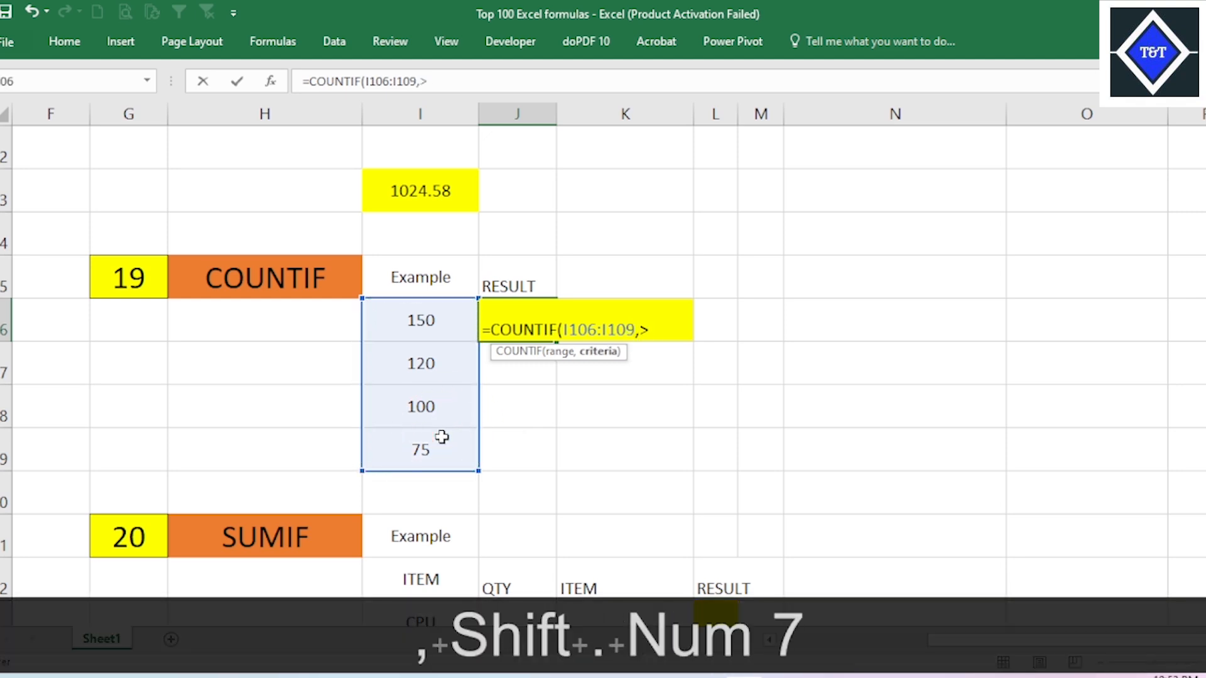
key(Escape)
click(600, 327)
Step: Try to count the COUNTIF example's values above 75 by entering =COUNTIF(I106:I109,>75) in the highlighted RESULT cell J106
click(543, 325)
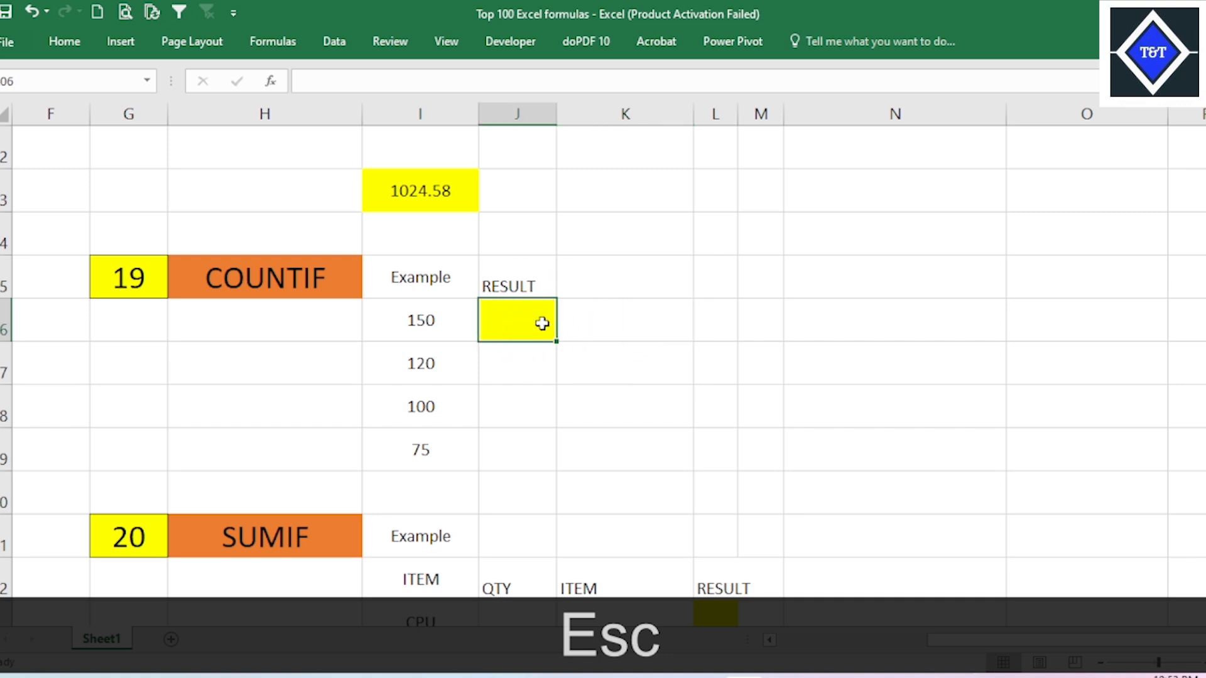
text(=)
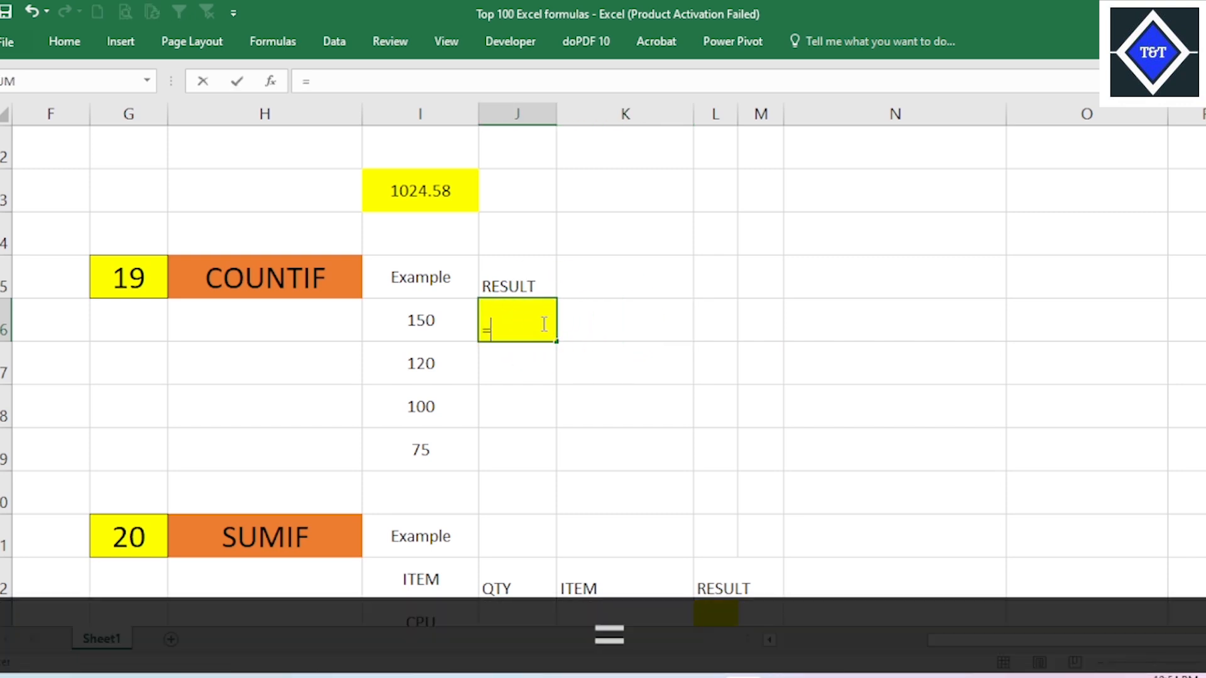
text(COUN)
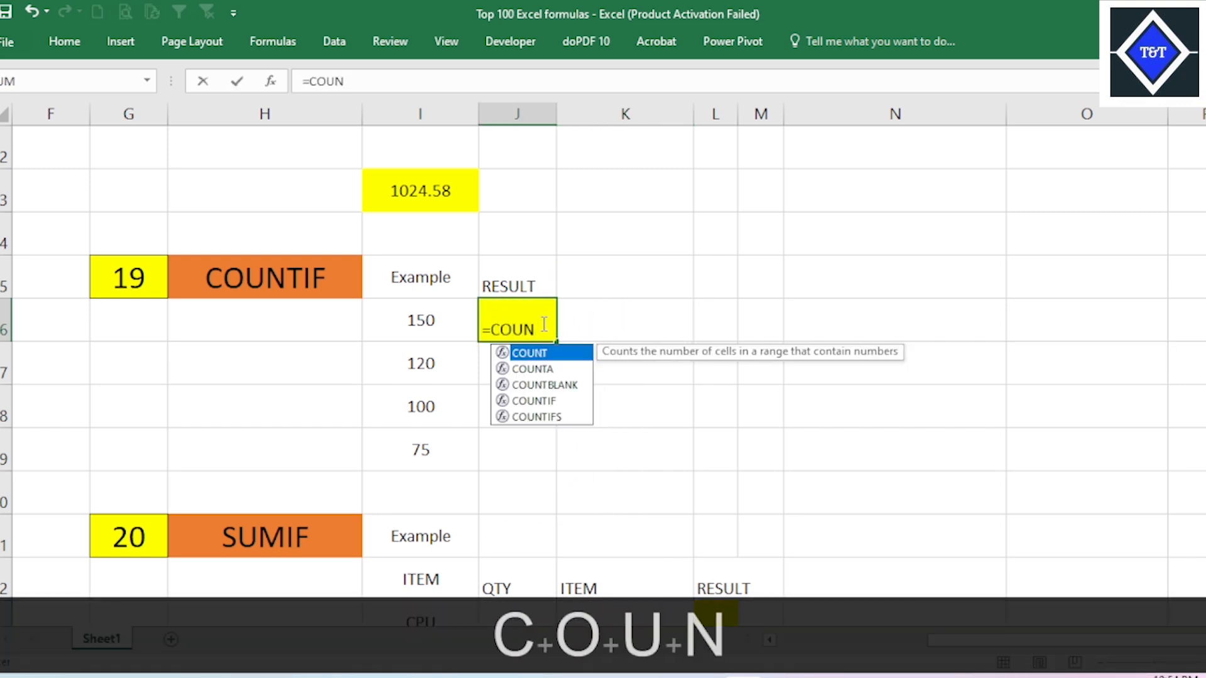
click(552, 402)
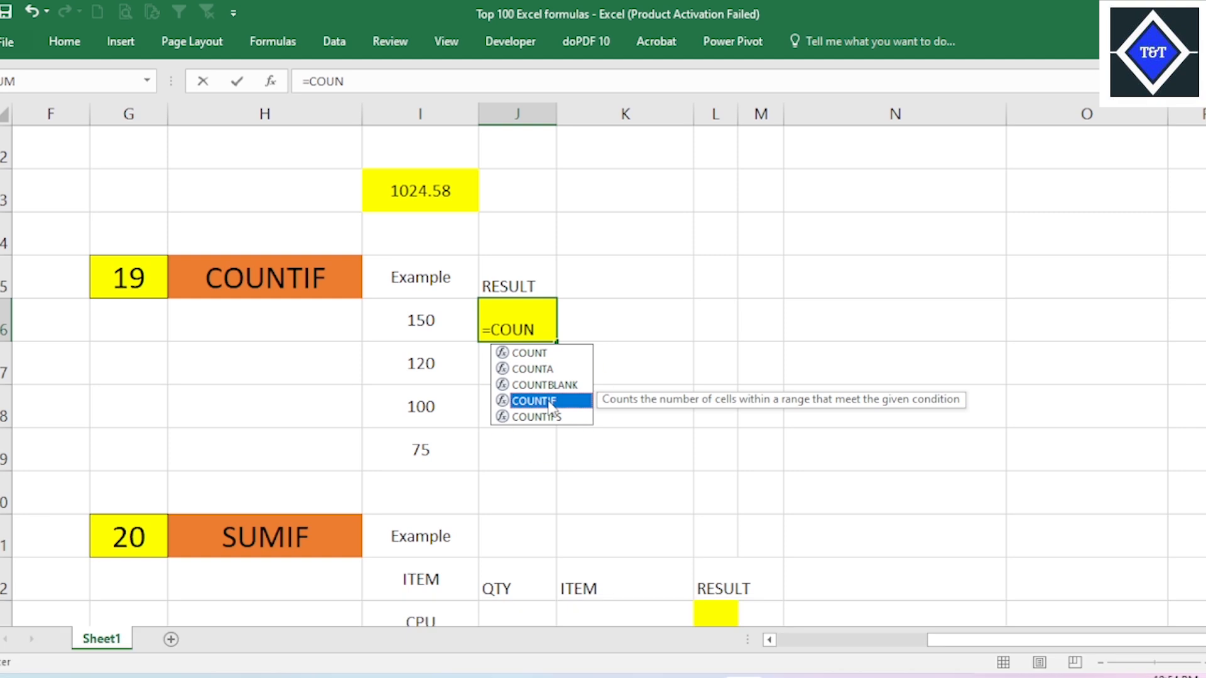
key(Tab)
drag(450, 325, 437, 436)
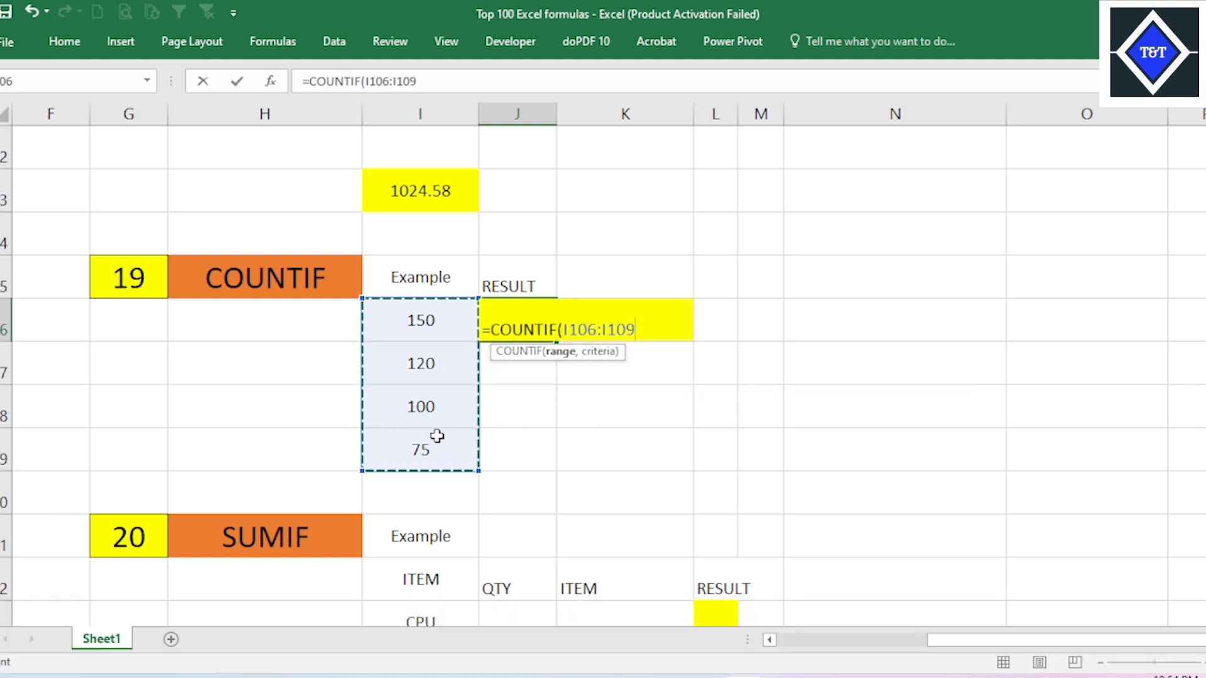
text(,)
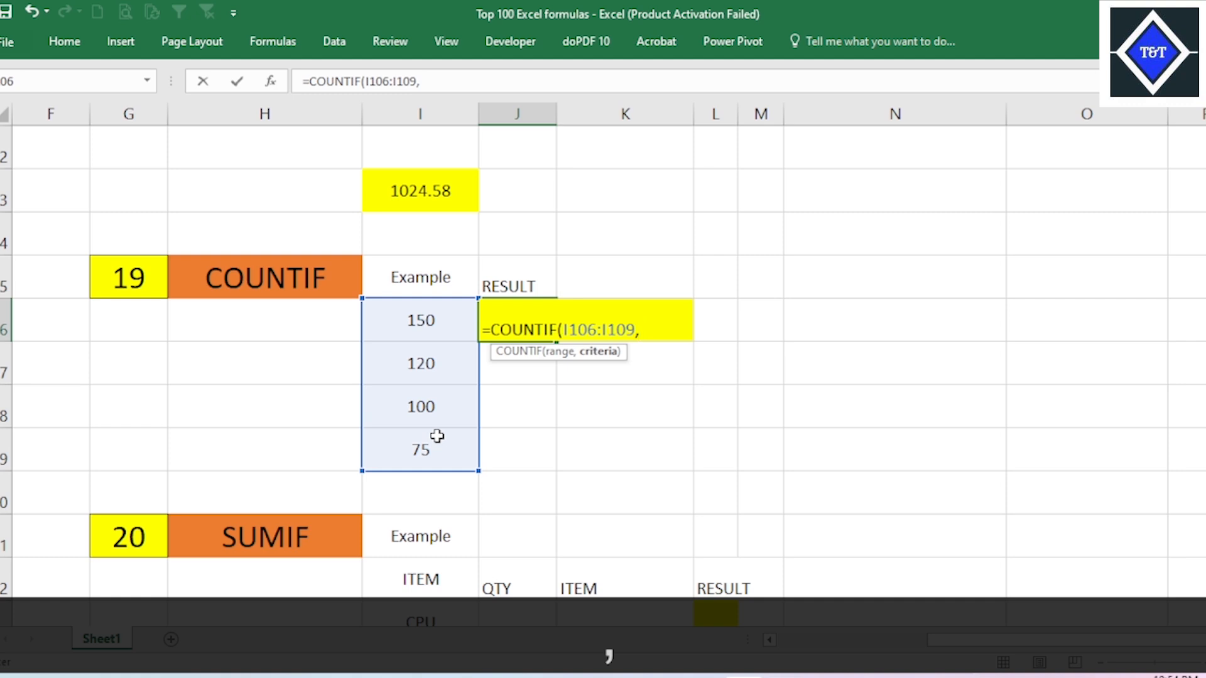
text(>75)
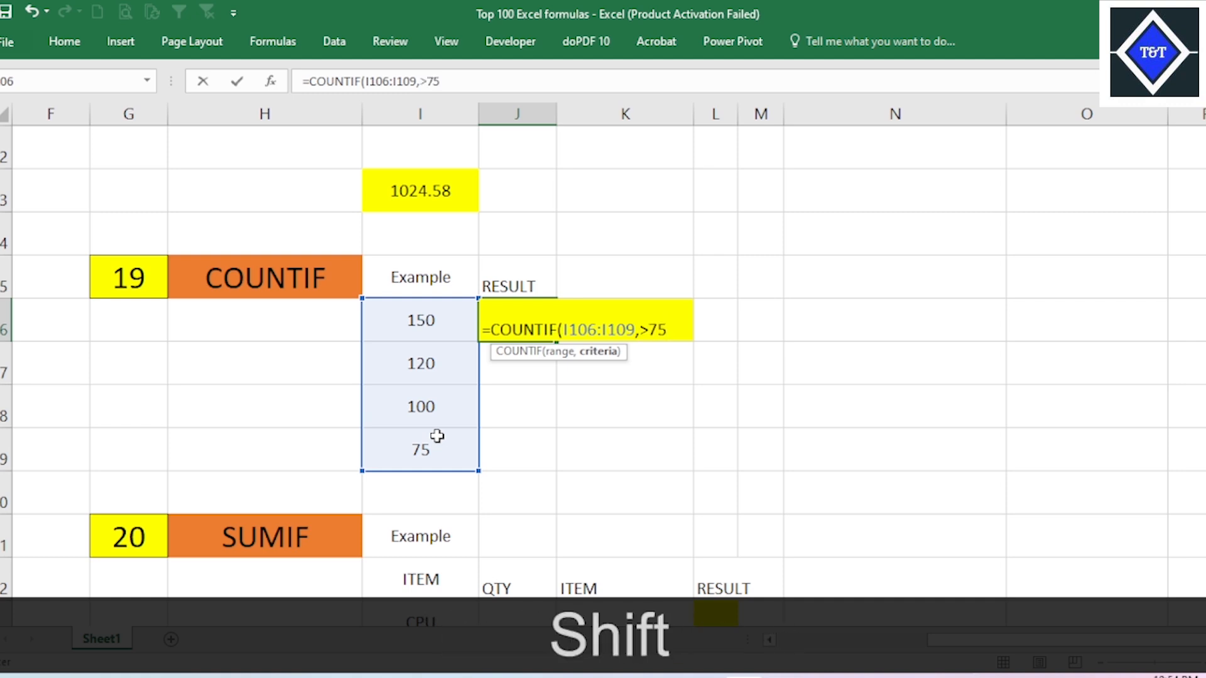
text())
key(Return)
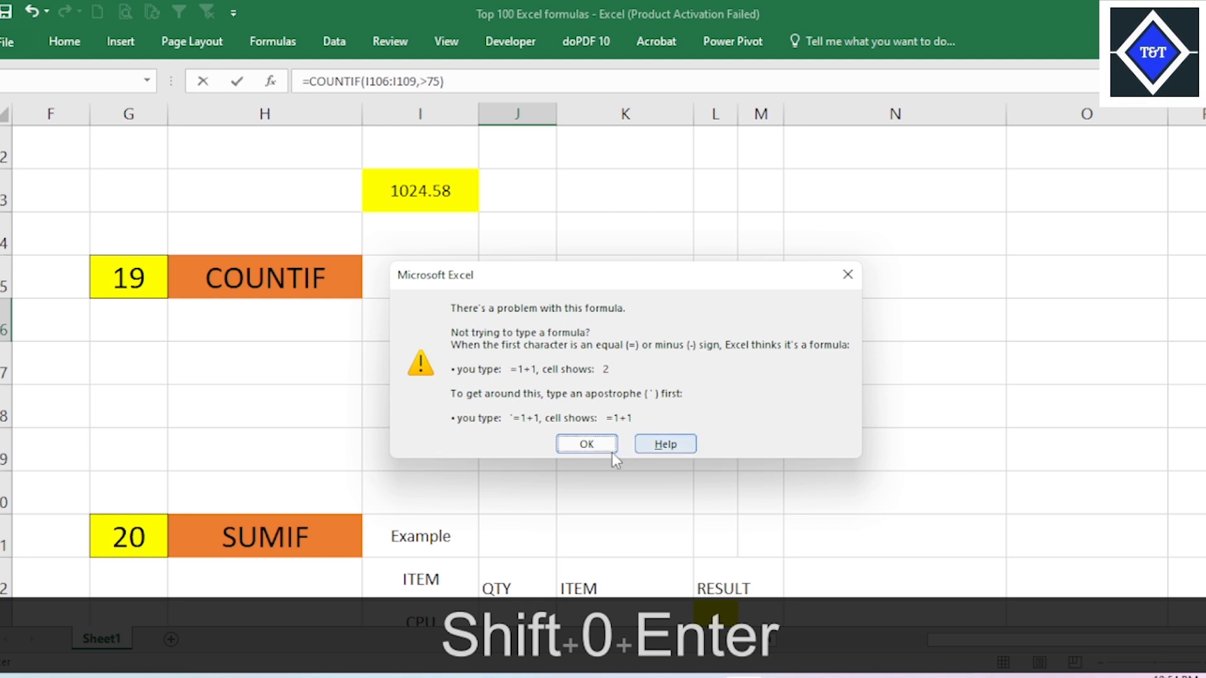
click(586, 444)
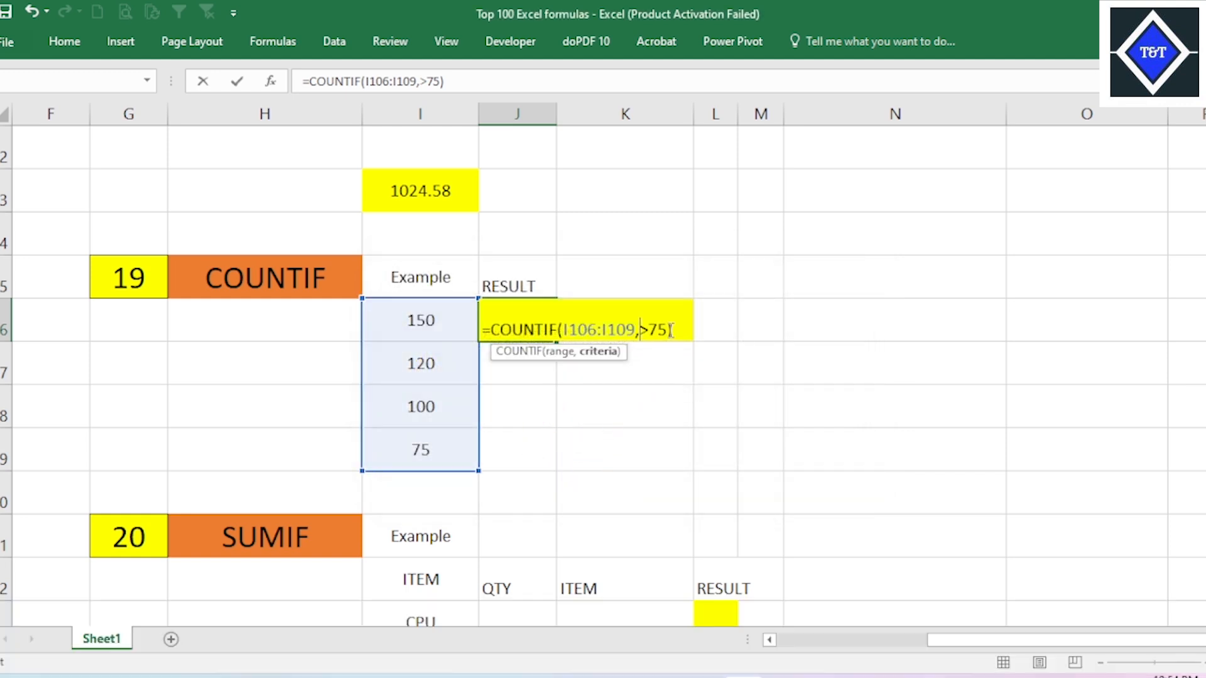
Step: Enclose the criterion in quotation marks so that the COUNTIF formula in J106 reads =COUNTIF(I106:I109,">75")
text(")
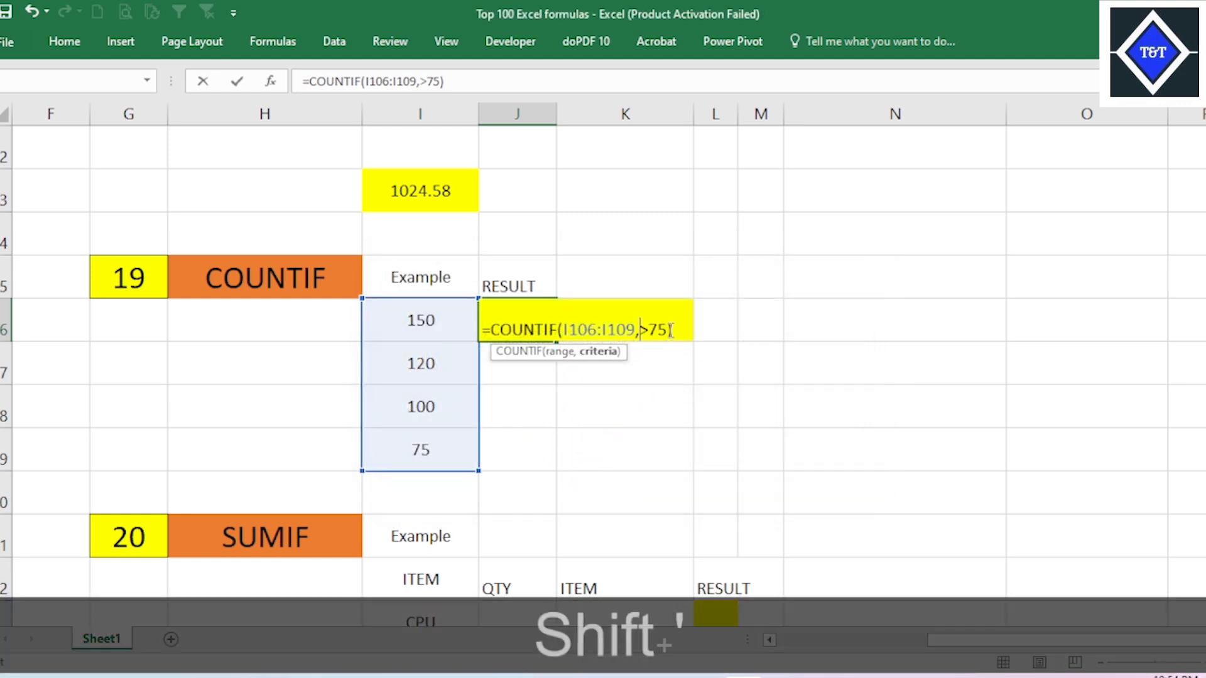
key(Left)
key(Left)
key(Left)
key(Left)
text(")
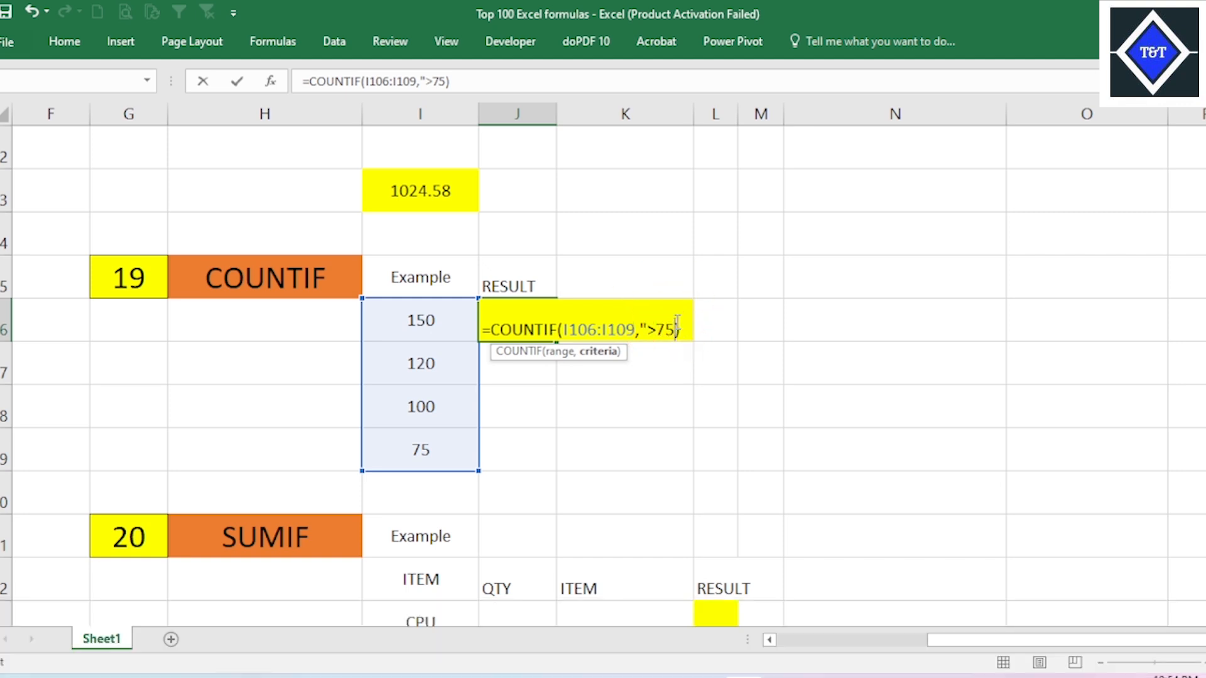
text(")
key(Return)
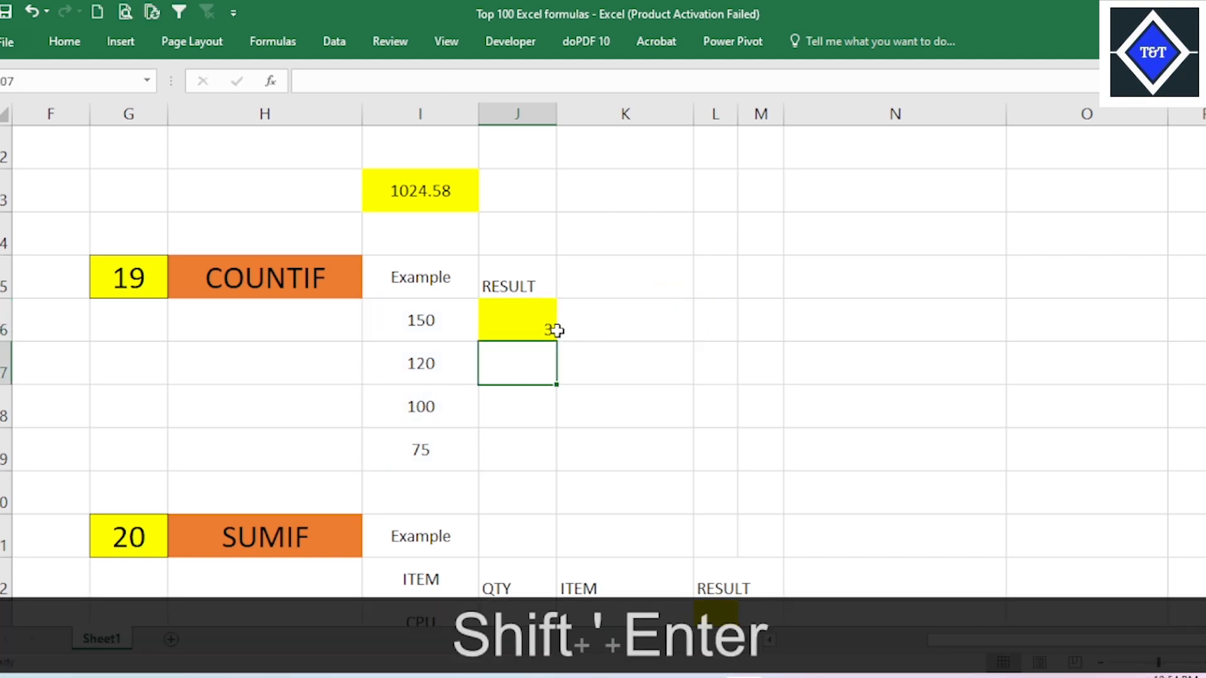
Step: Center the COUNTIF result in cell J106 horizontally and vertically
click(520, 325)
click(65, 40)
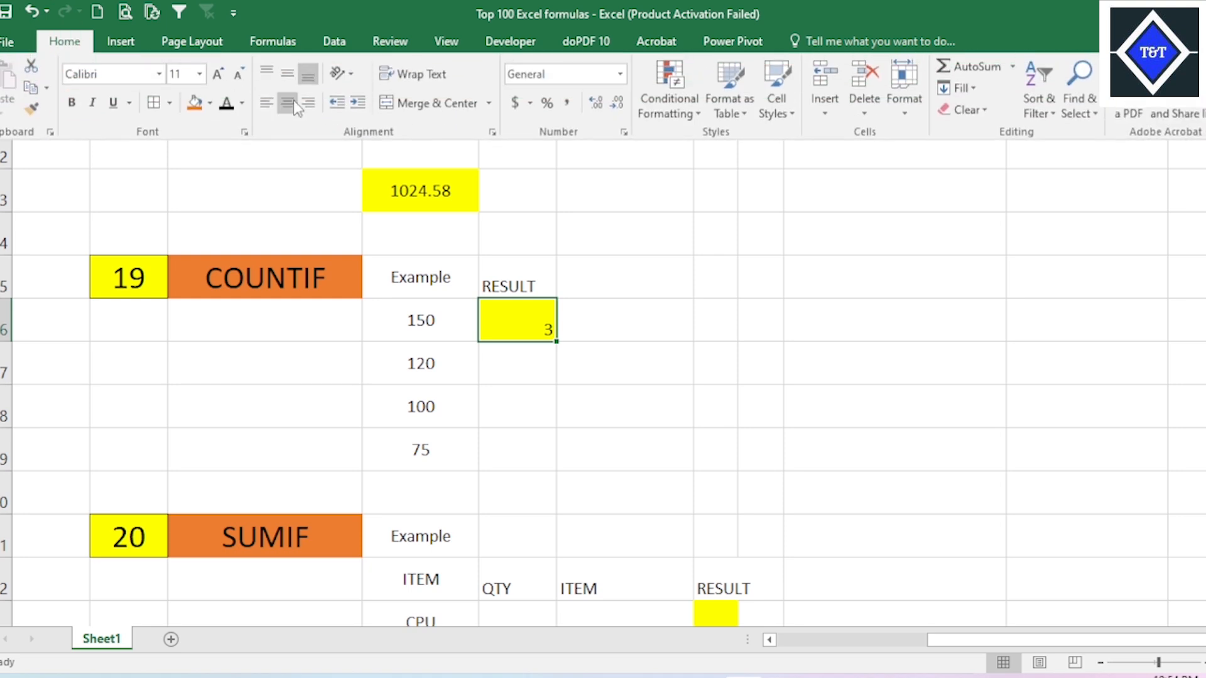
click(287, 103)
click(287, 74)
click(614, 304)
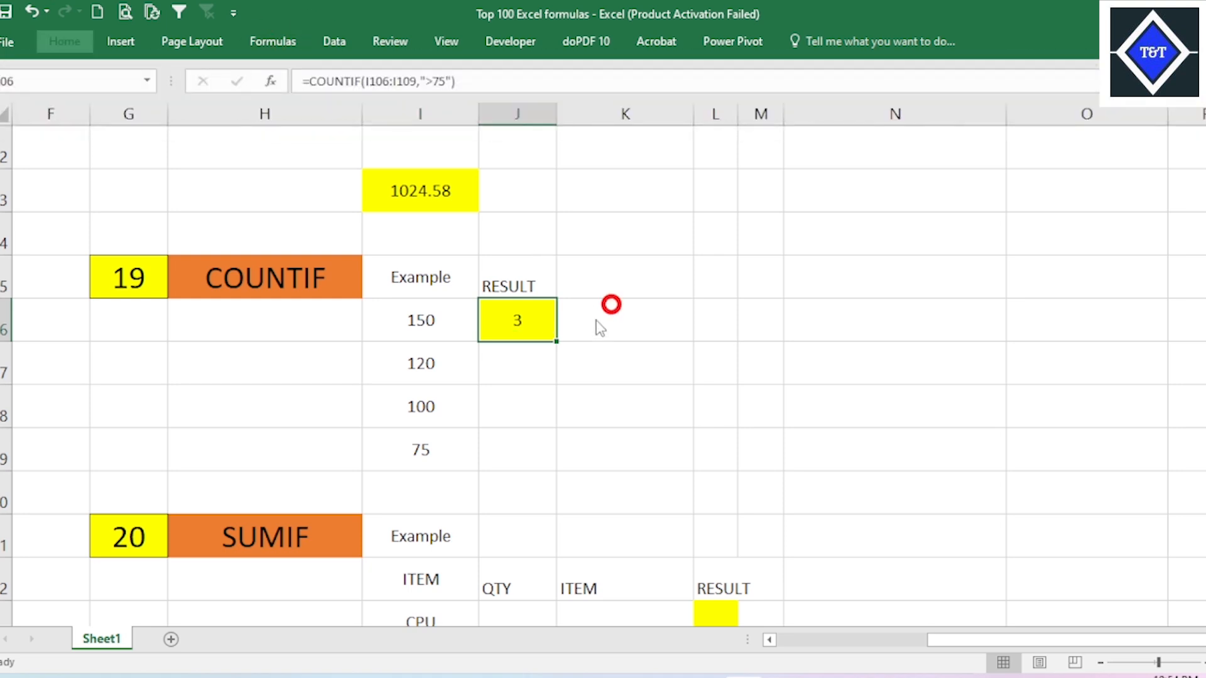
click(536, 323)
click(597, 319)
click(520, 320)
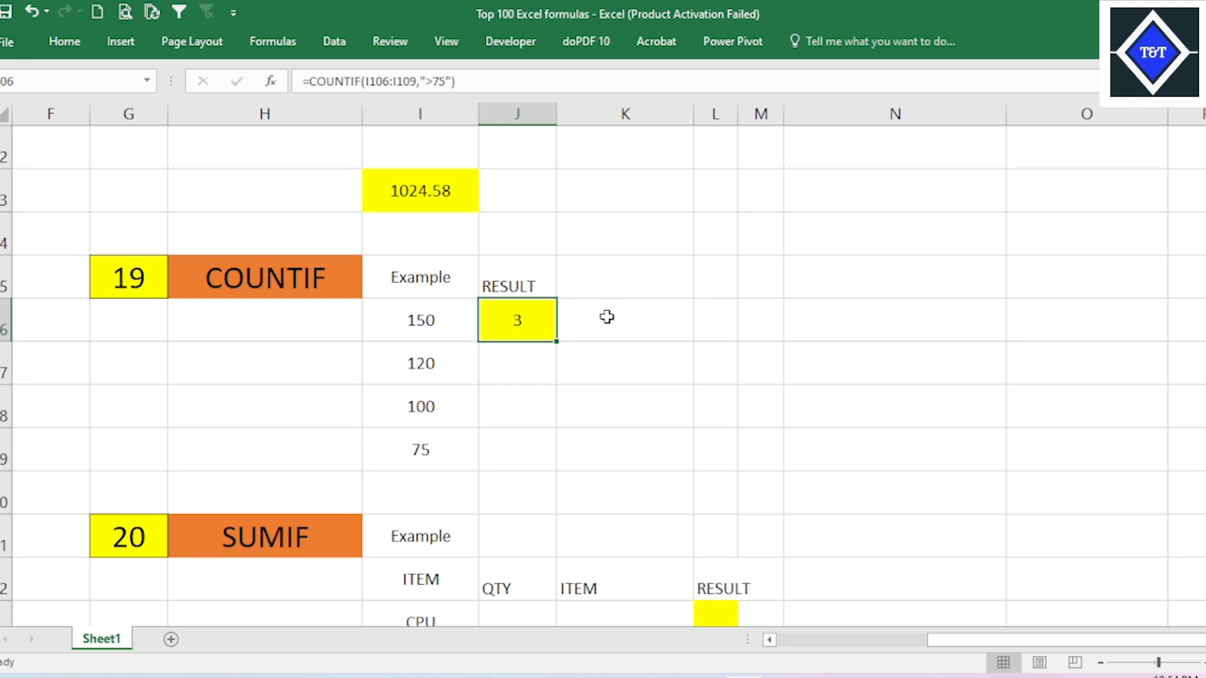
click(606, 317)
click(535, 335)
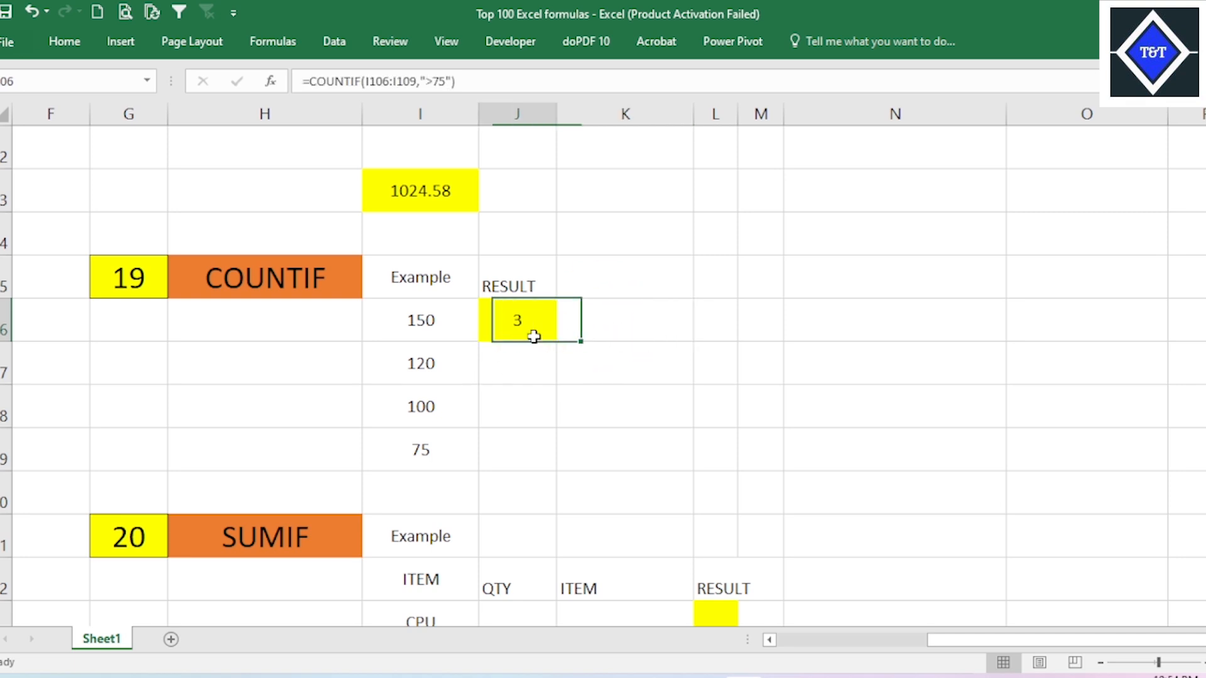
Step: Widen column L so that the SUMIF example's RESULT heading fits inside its column
scroll(582, 361, down, 2)
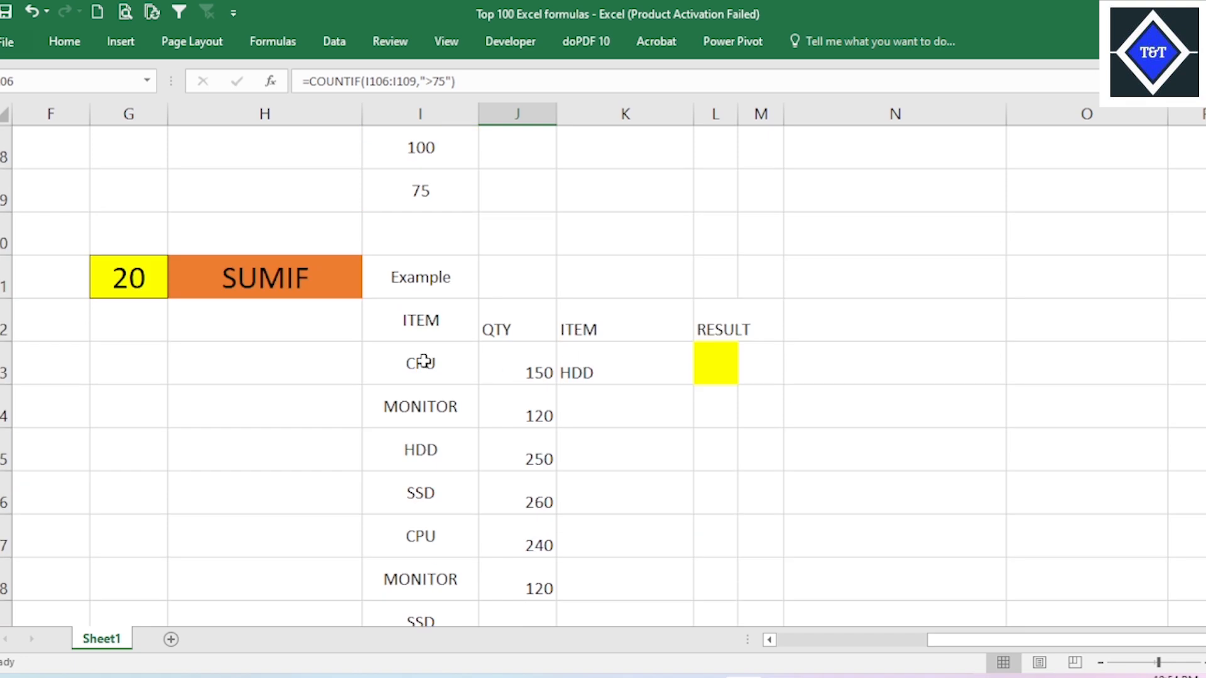
click(429, 324)
click(723, 372)
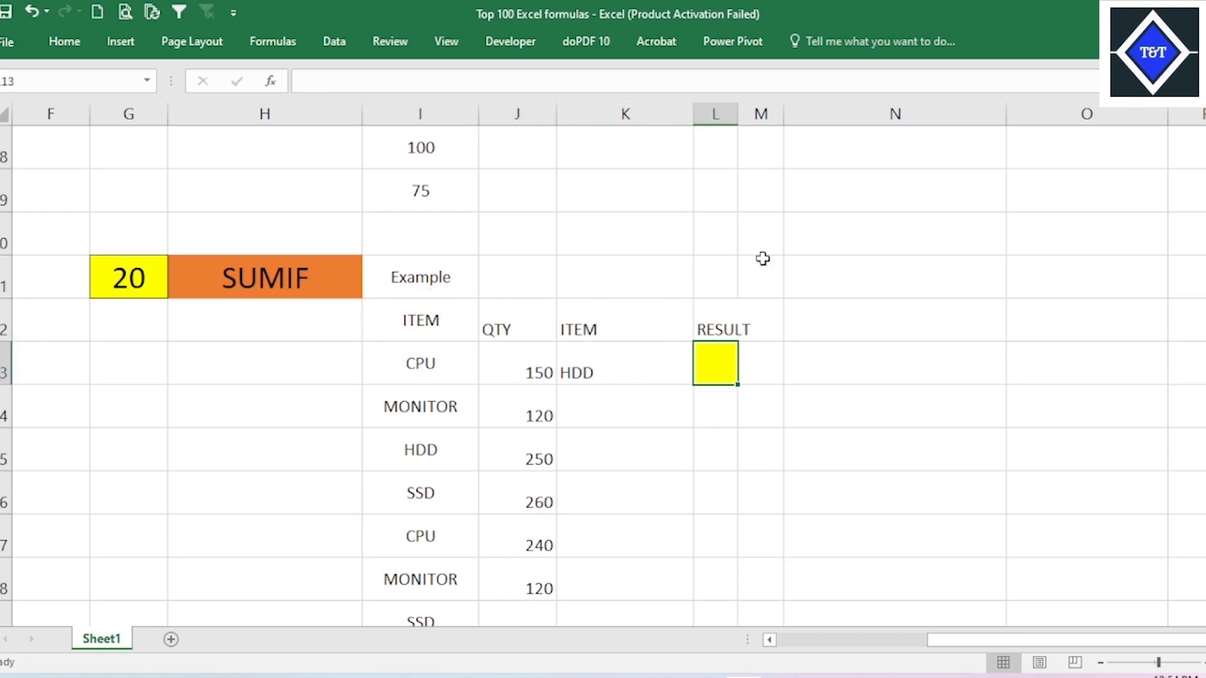
drag(737, 114, 771, 118)
click(908, 238)
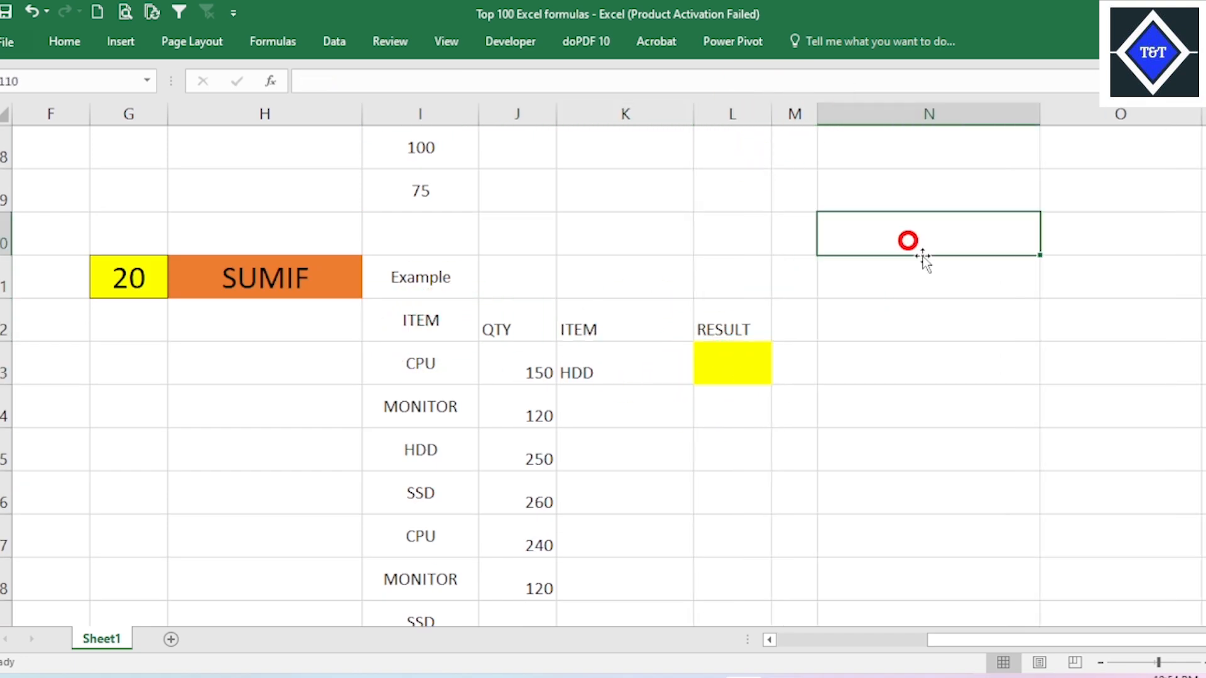
Step: Sum the quantities for the item in K113 by entering =SUMIF(I113:I121,K113,J113:J121) in the highlighted RESULT cell L113
click(765, 364)
scroll(773, 374, down, 2)
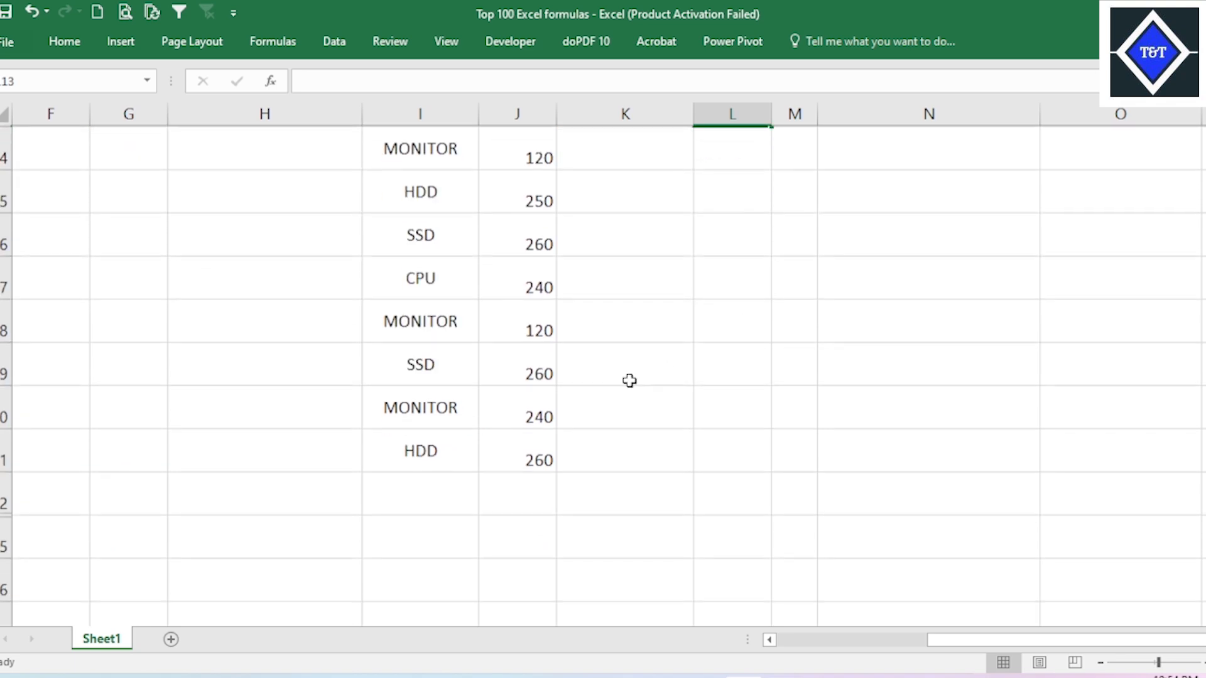
scroll(544, 397, up, 1)
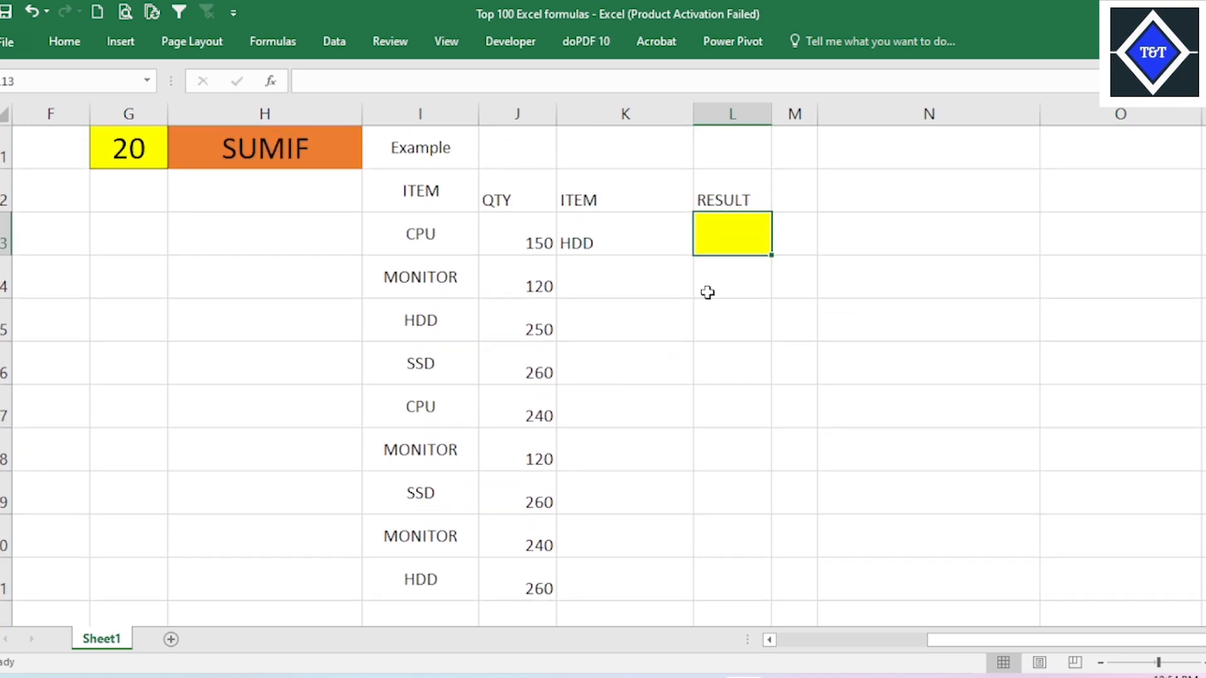
text(=)
key(Escape)
click(735, 232)
text(=)
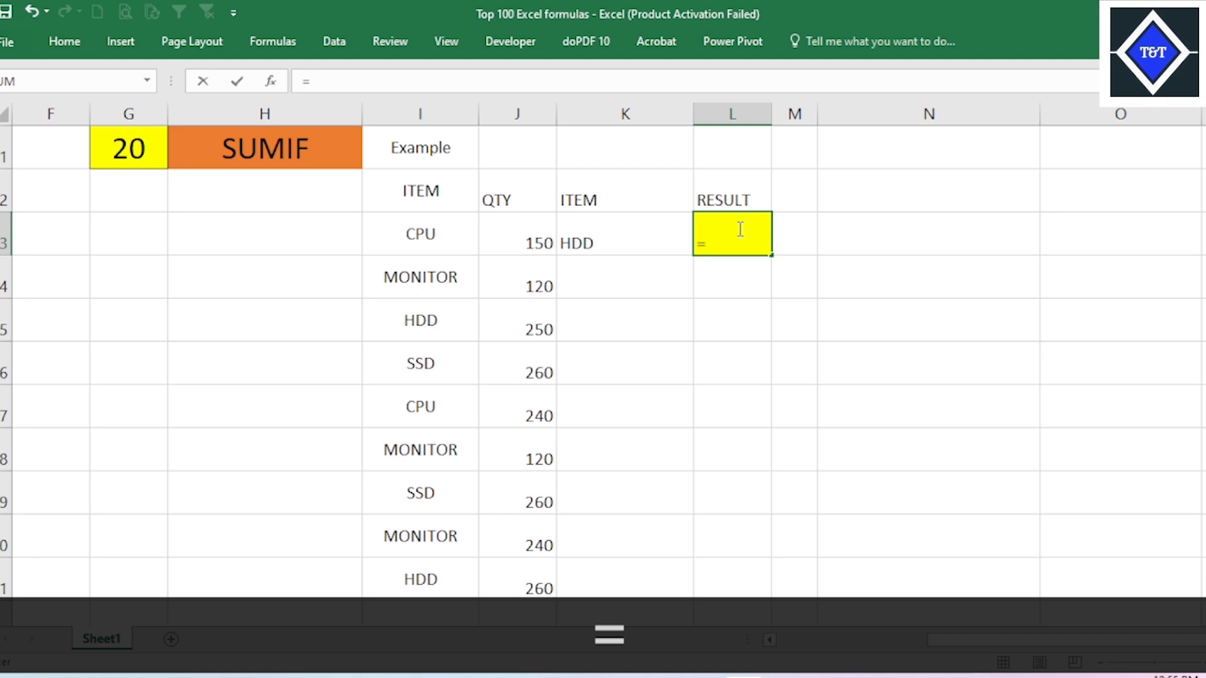
text(SUK)
key(BackSpace)
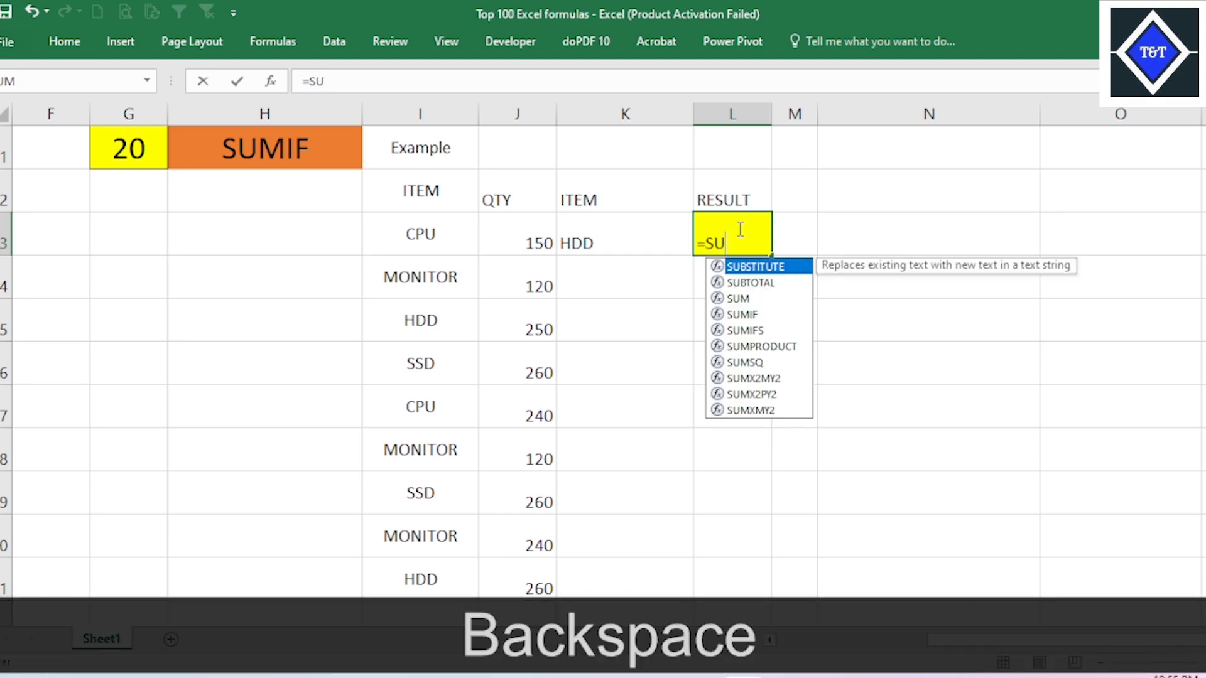
text(M)
key(Down)
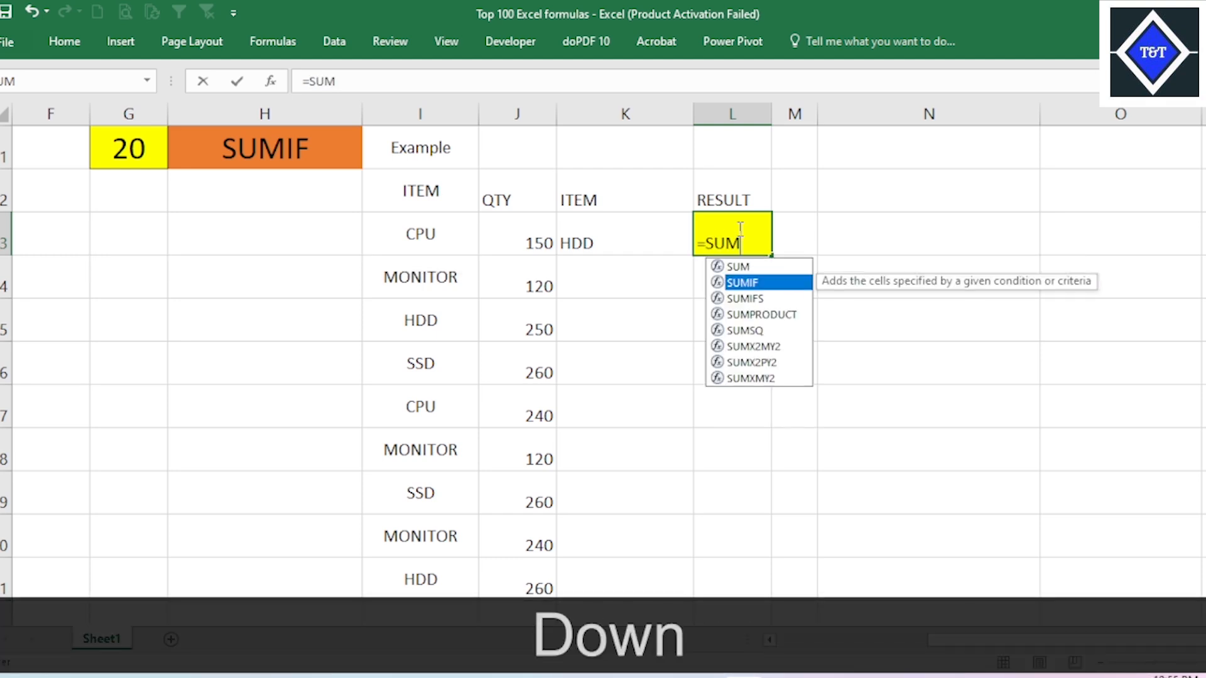
key(Tab)
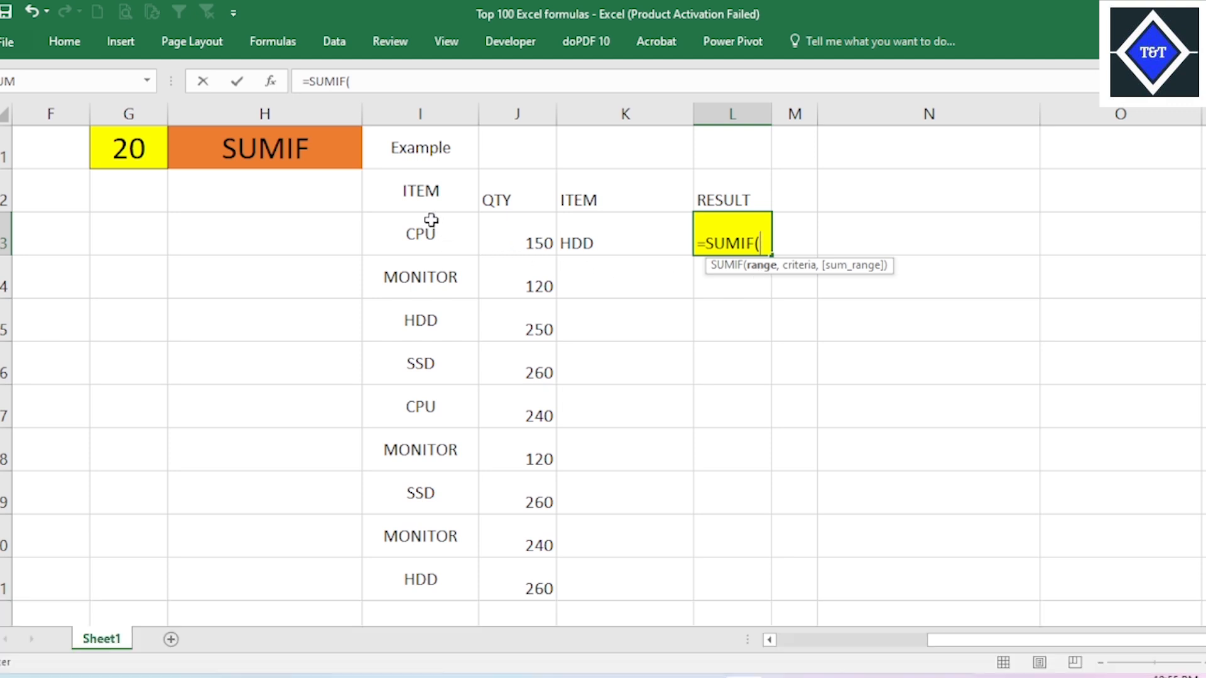
drag(427, 227, 423, 567)
text(,)
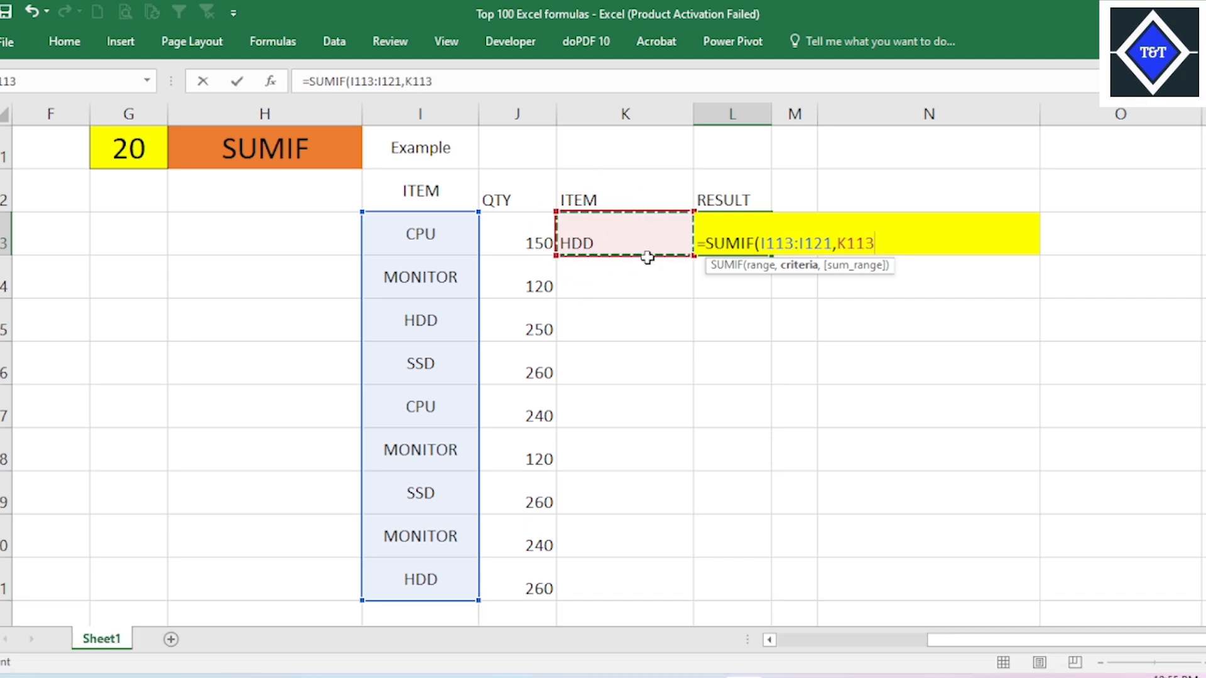
text(,)
drag(534, 229, 534, 583)
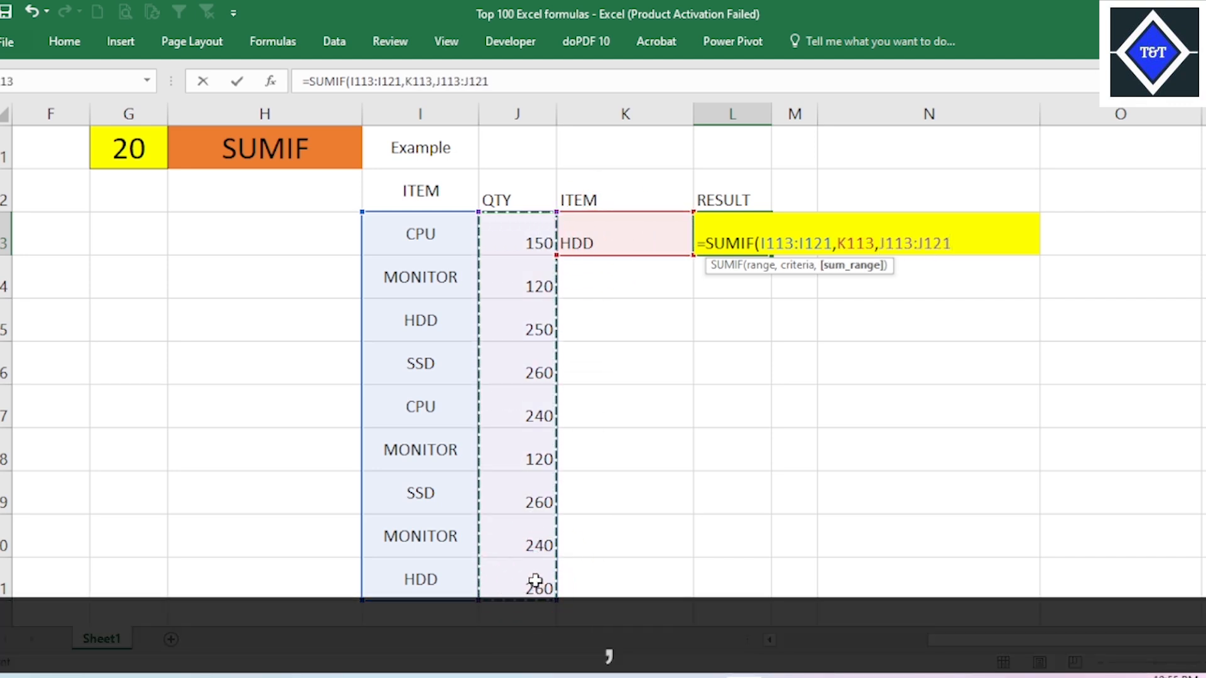
text())
key(Return)
text(.3)
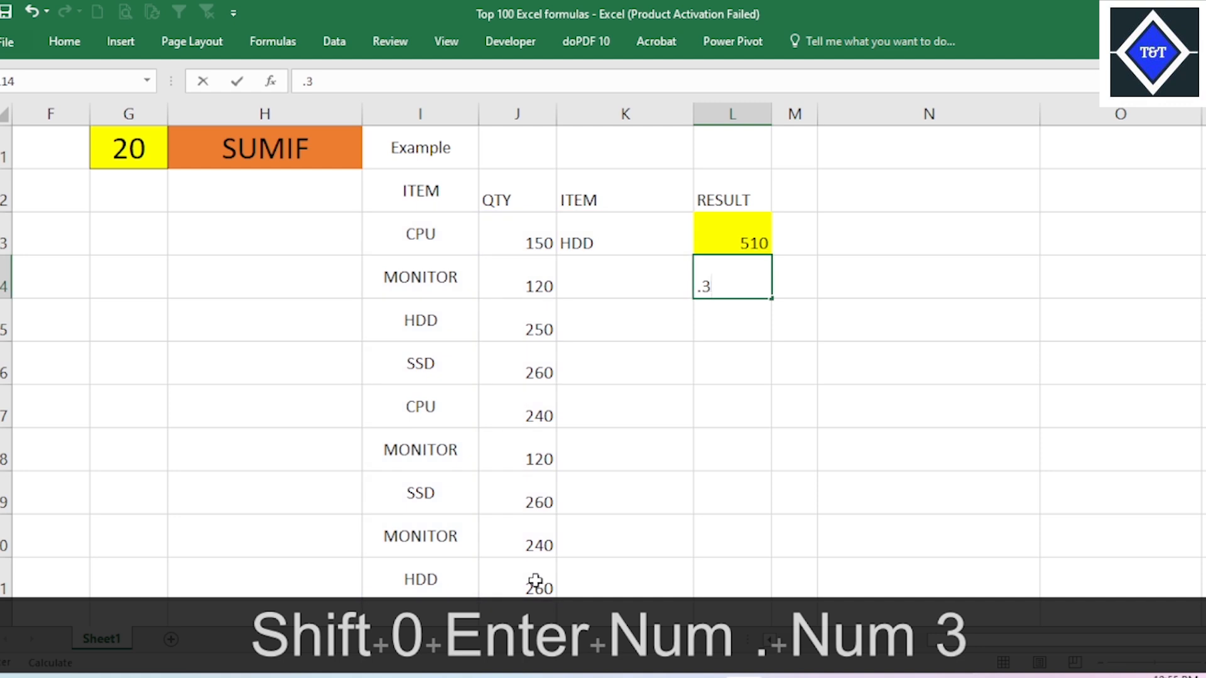
click(829, 487)
click(750, 284)
key(Delete)
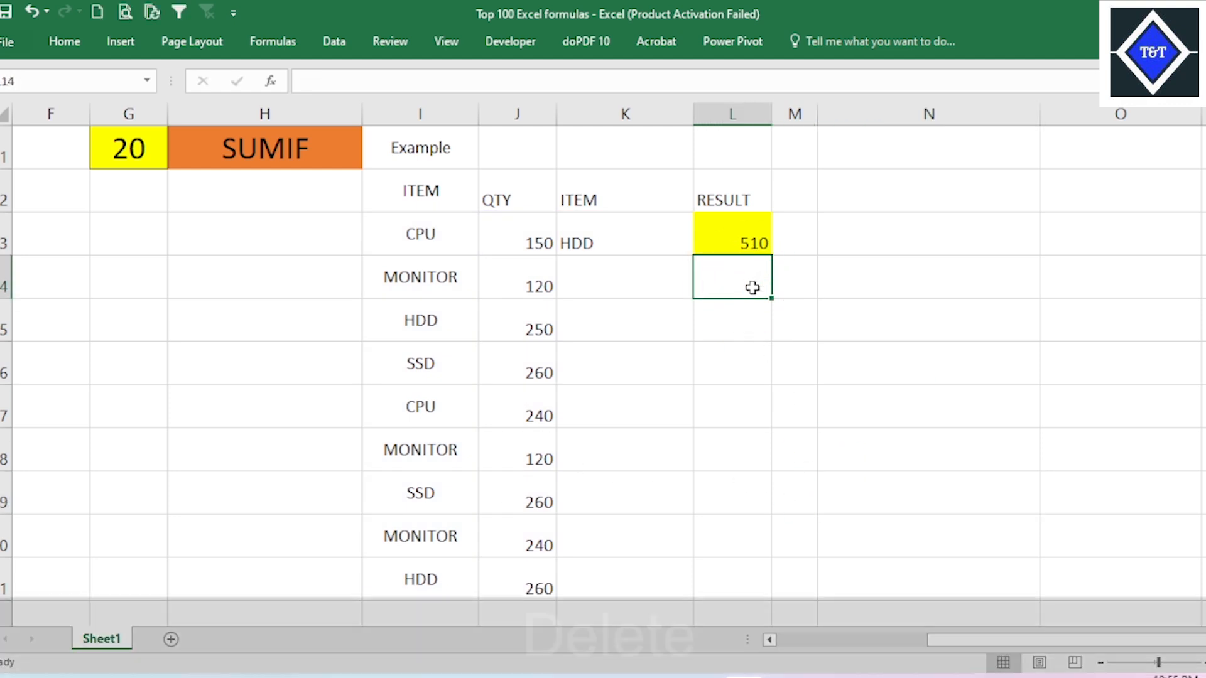
Step: Center the SUMIF result in cell L113 horizontally and vertically
click(732, 236)
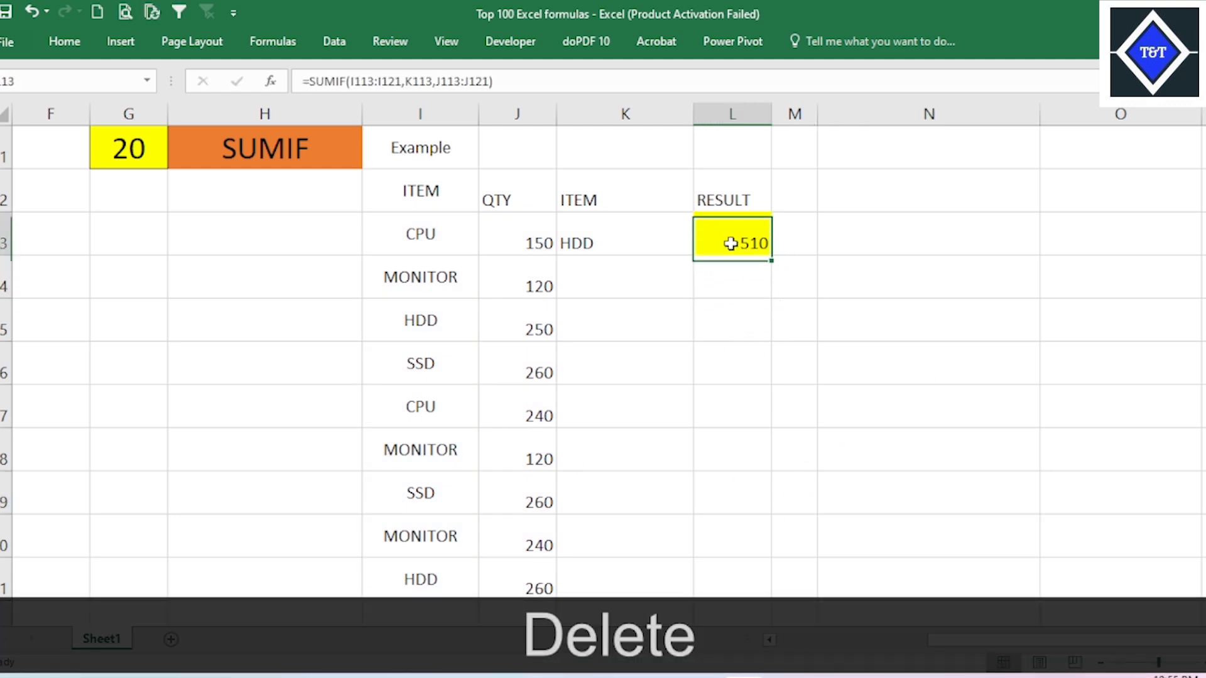
click(63, 42)
click(287, 104)
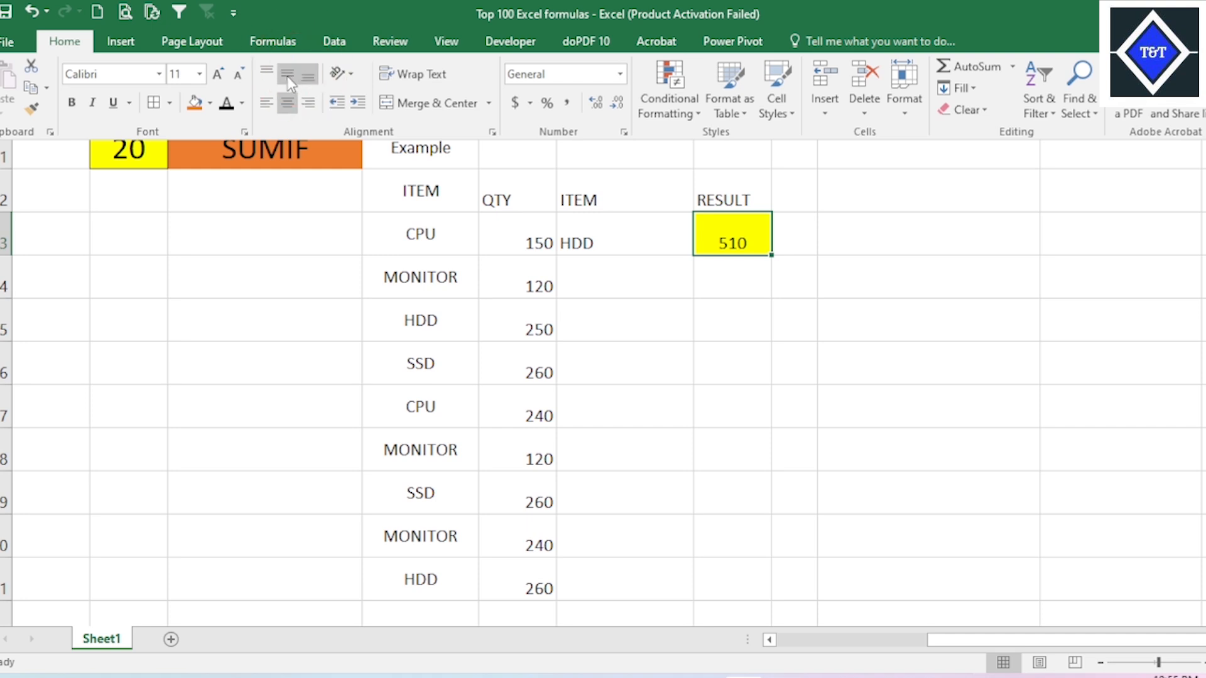
click(288, 73)
click(766, 258)
click(716, 228)
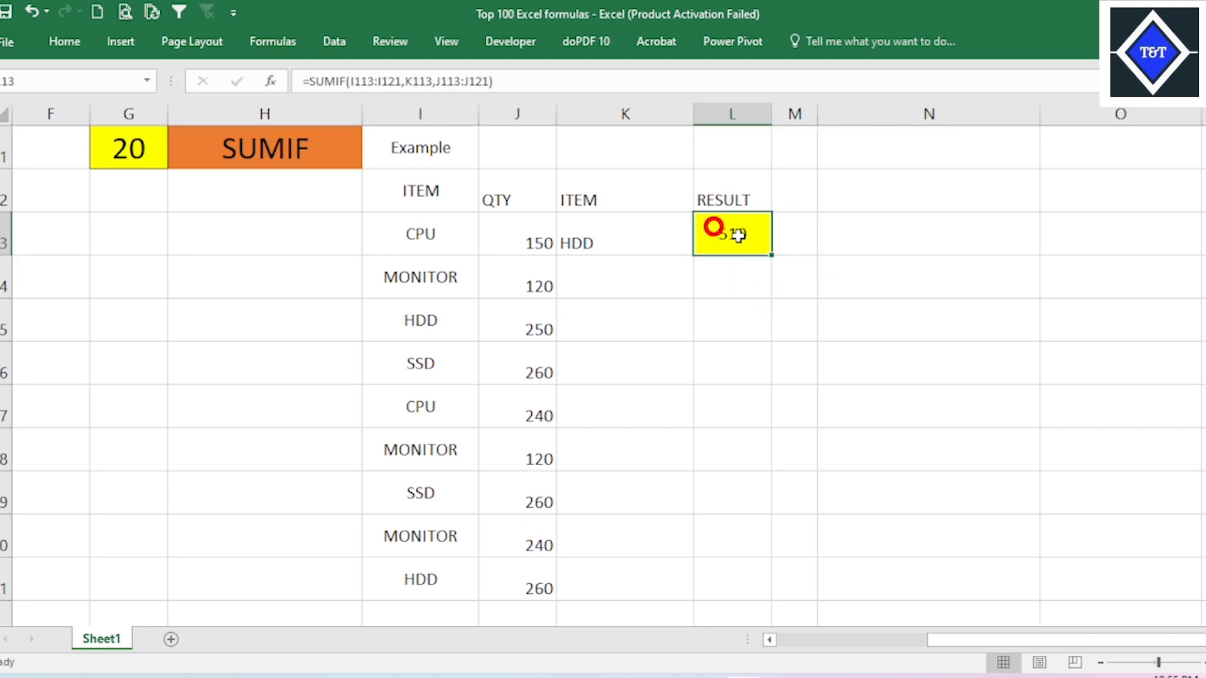
Step: Add a thin border around the SUMIF result cell L113
click(734, 291)
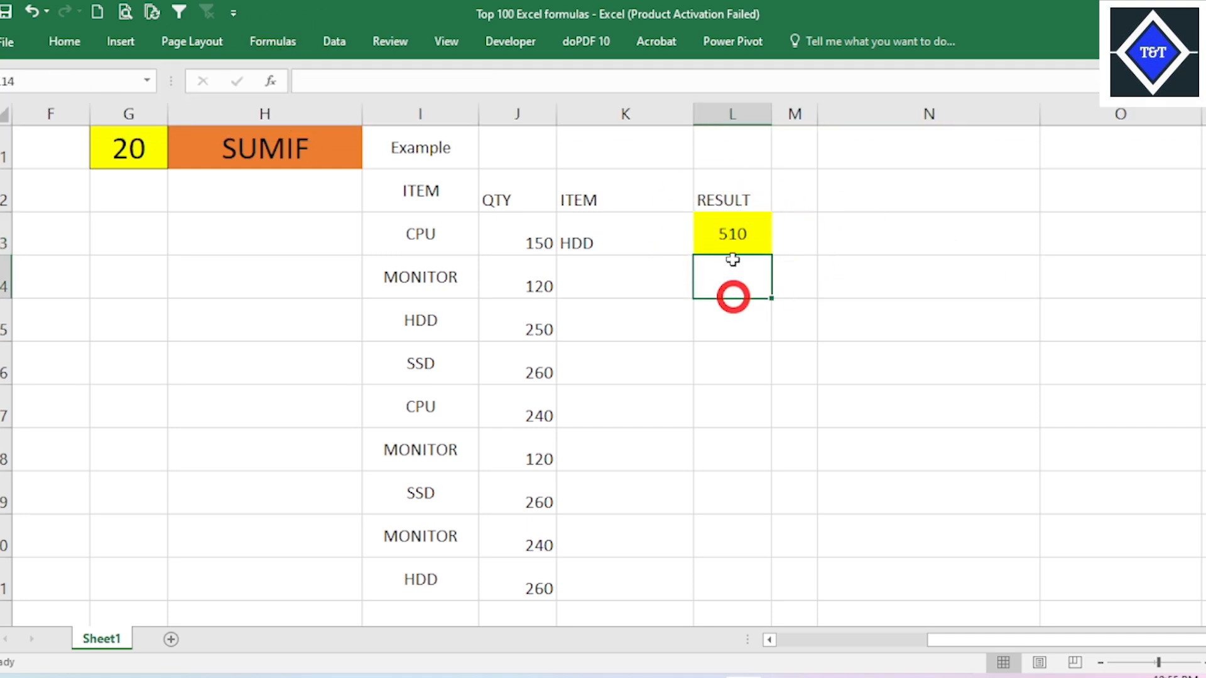
click(740, 240)
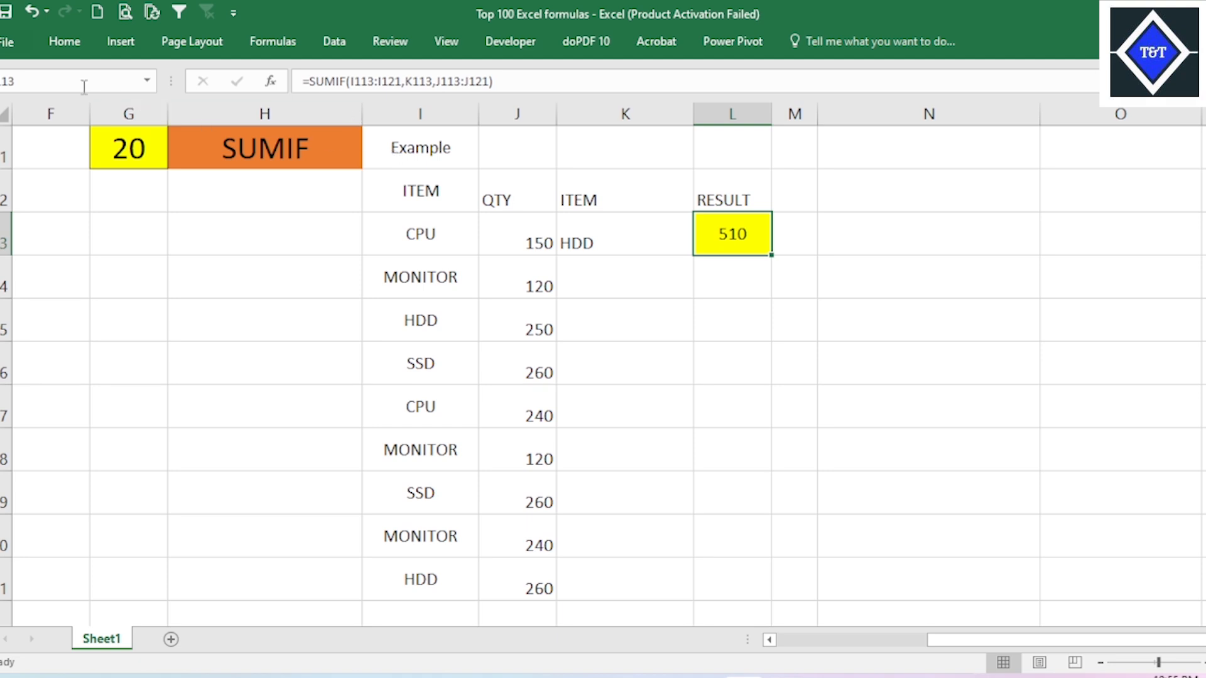
click(63, 40)
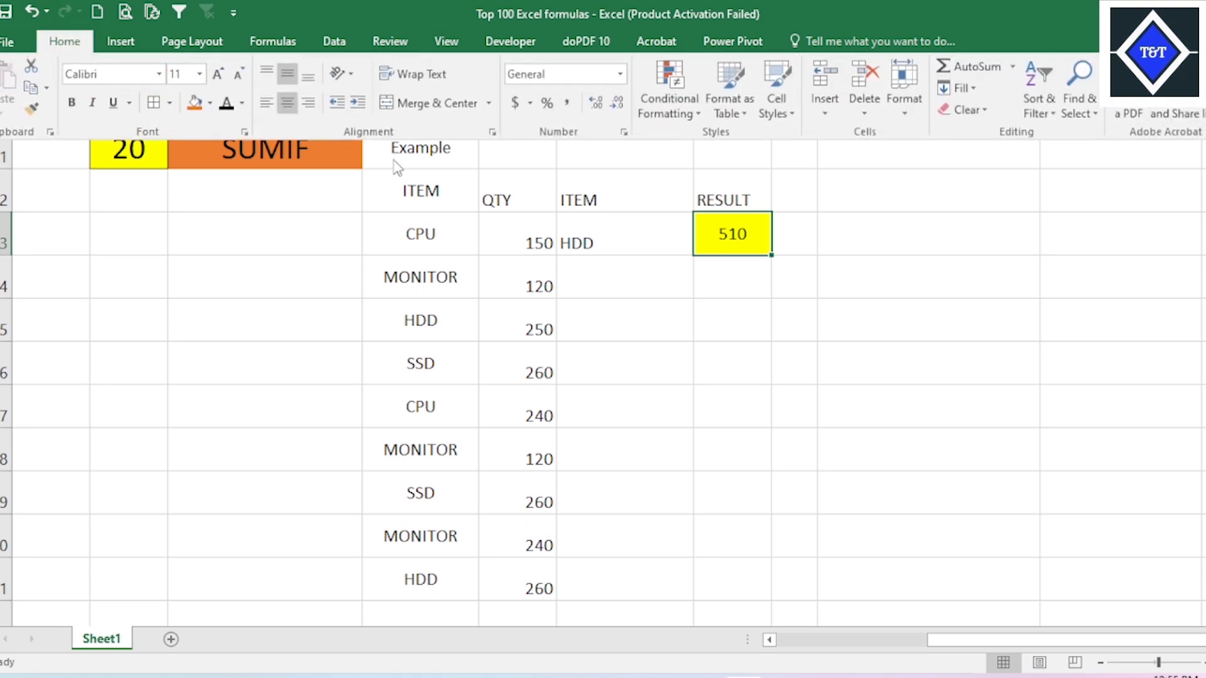
click(772, 332)
click(778, 282)
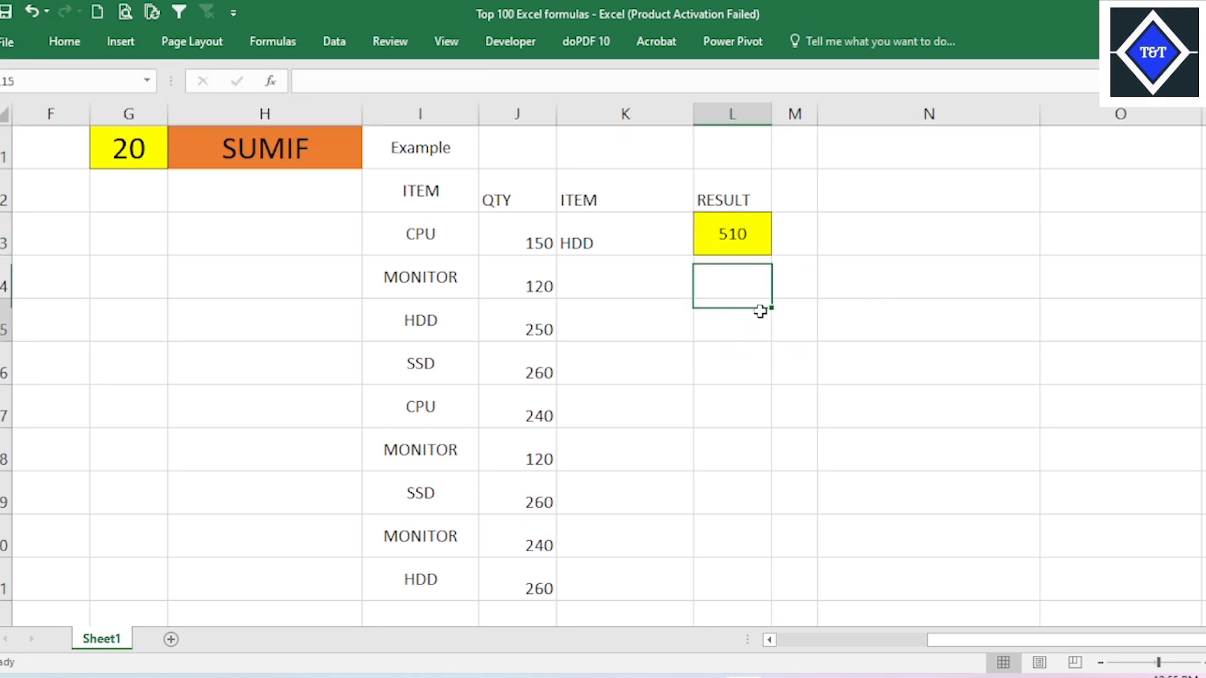
Step: Examine how the SUMIF result in L113 relates to the item and quantity list and the criterion item in K113
click(756, 231)
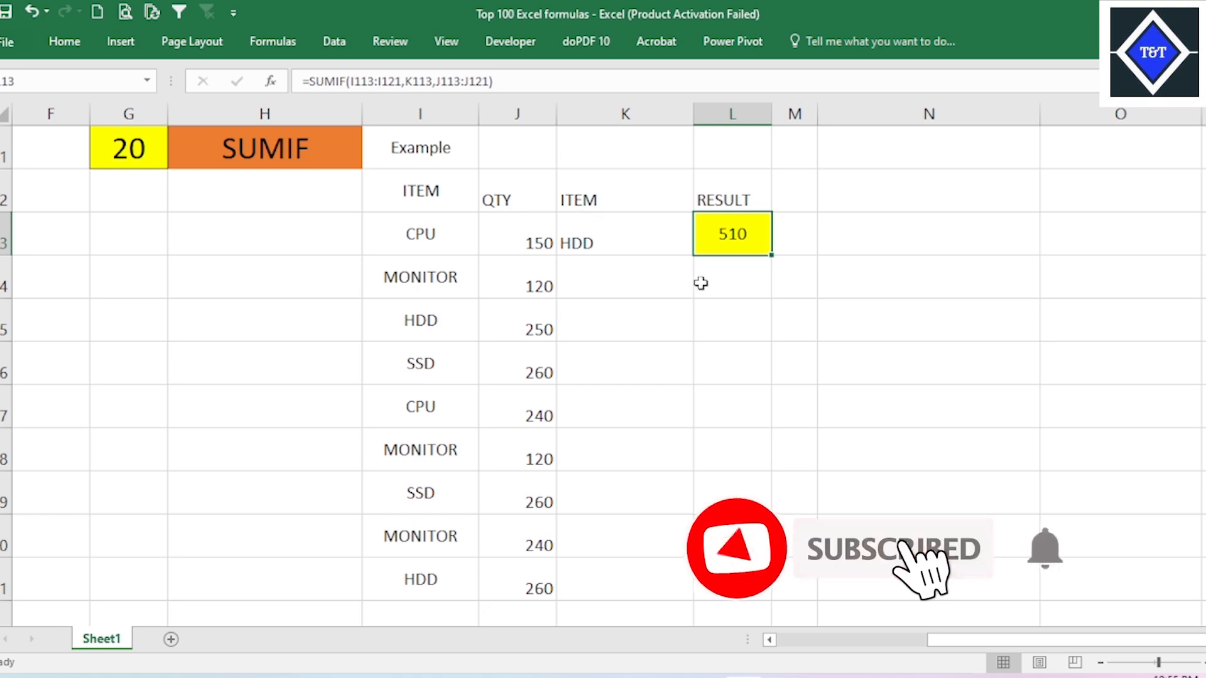
click(739, 277)
click(530, 390)
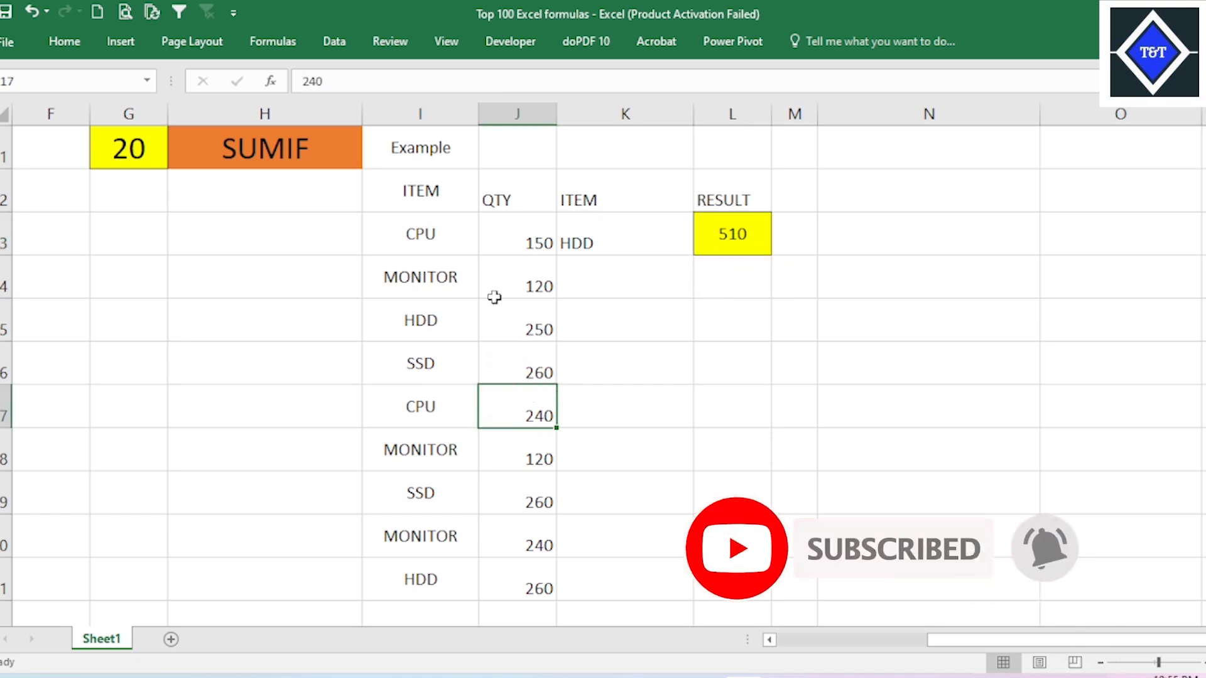
drag(426, 210, 521, 583)
click(648, 247)
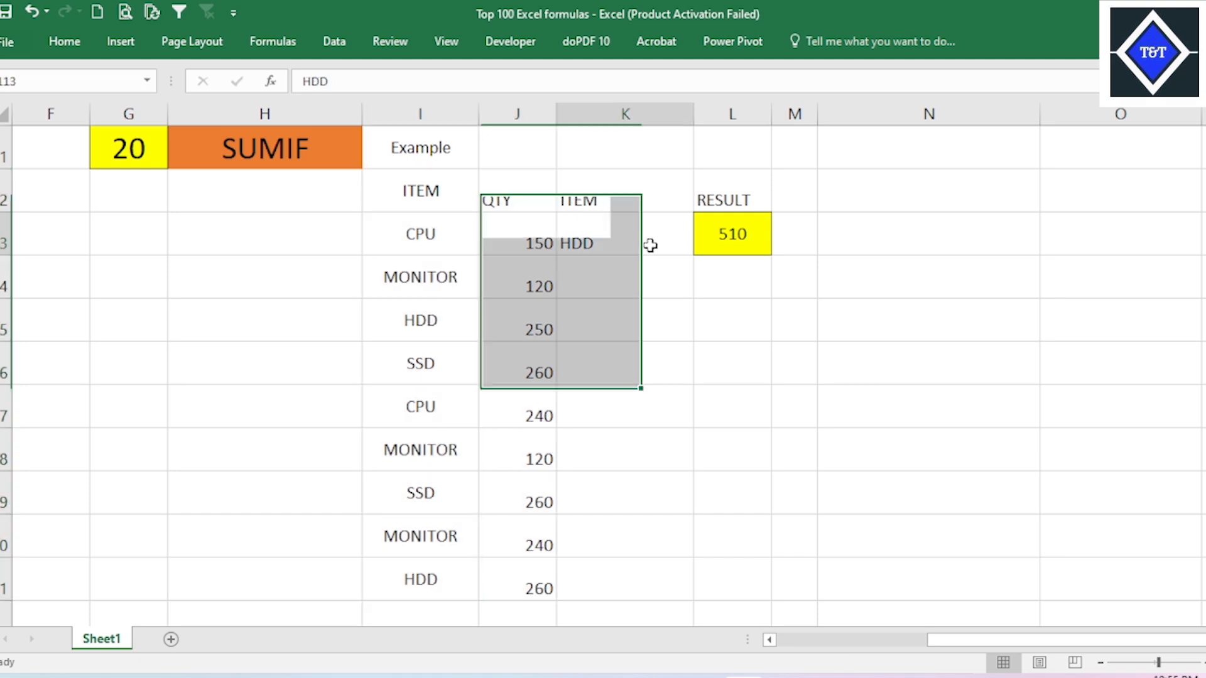
click(723, 237)
click(656, 239)
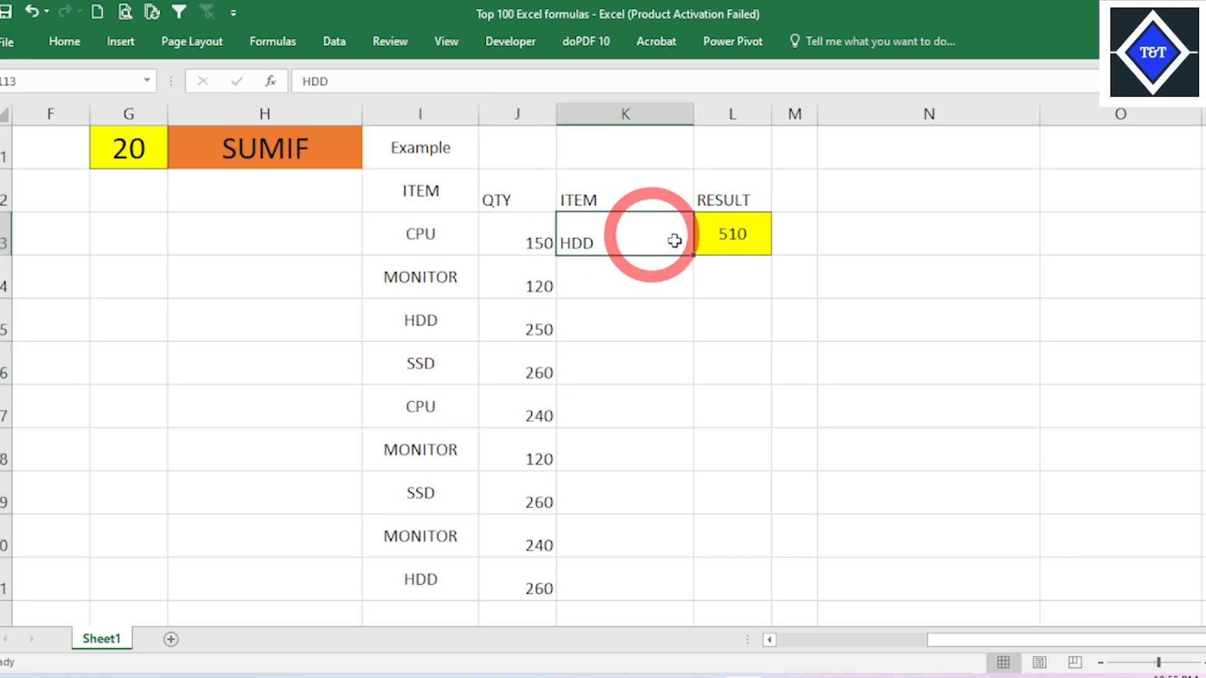
click(736, 238)
click(659, 239)
click(720, 235)
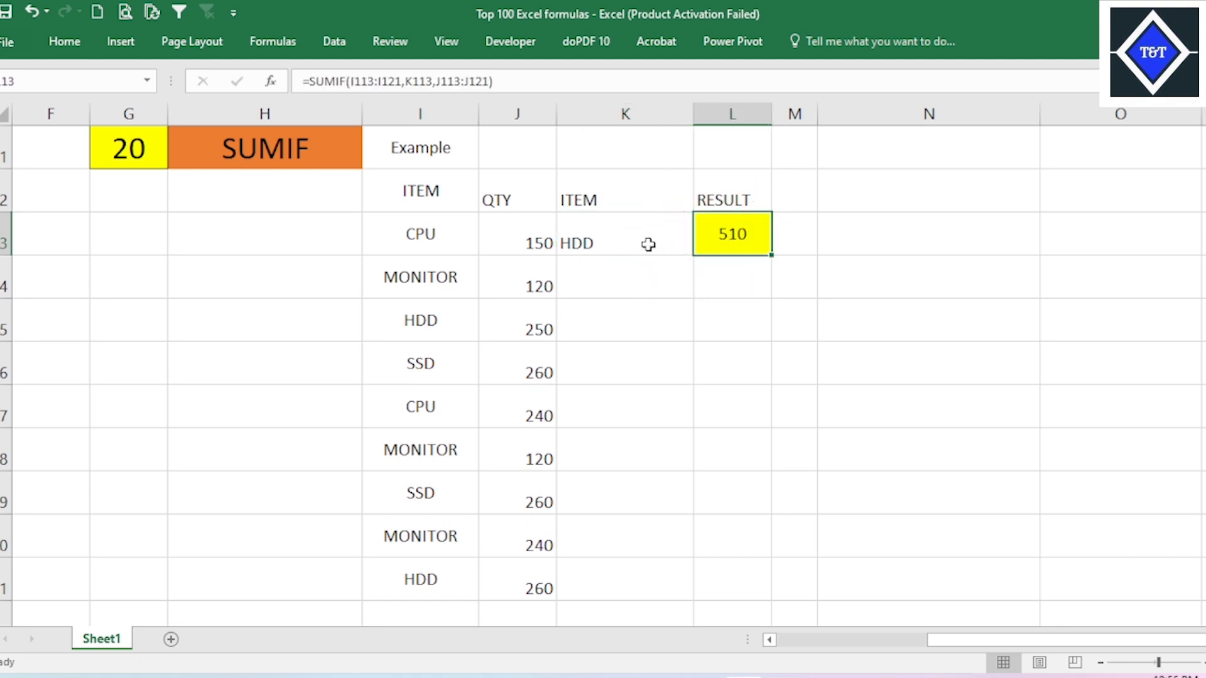
click(648, 245)
click(736, 236)
click(654, 238)
click(731, 244)
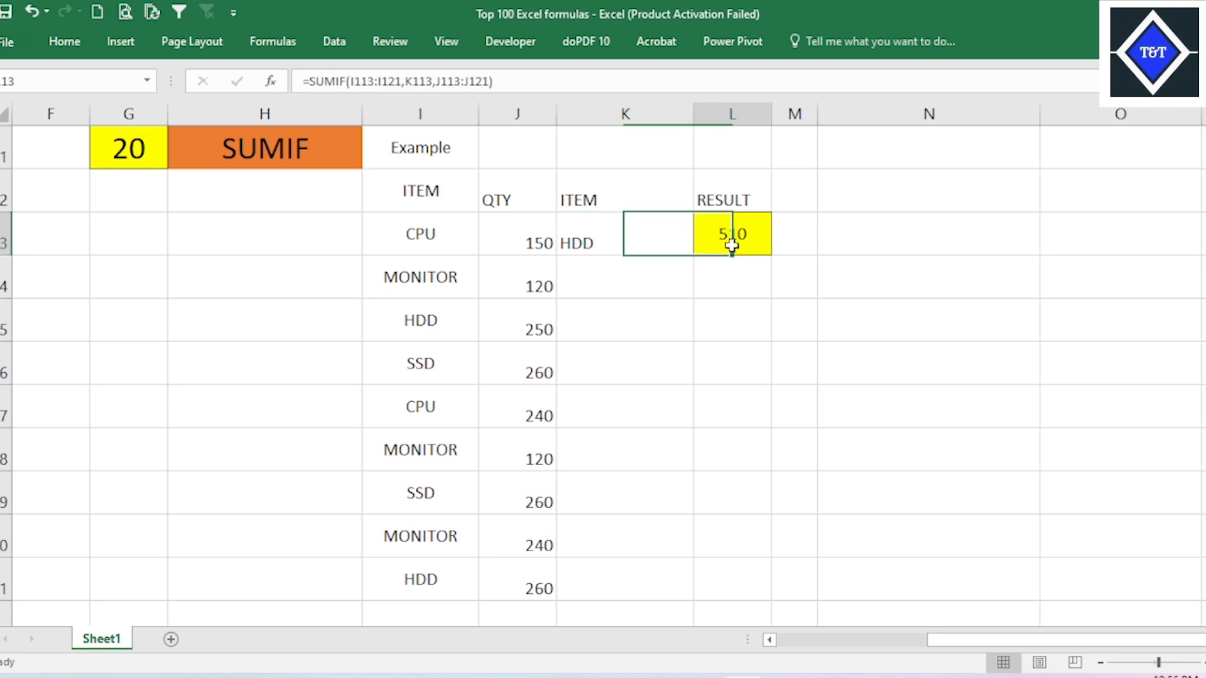
click(660, 240)
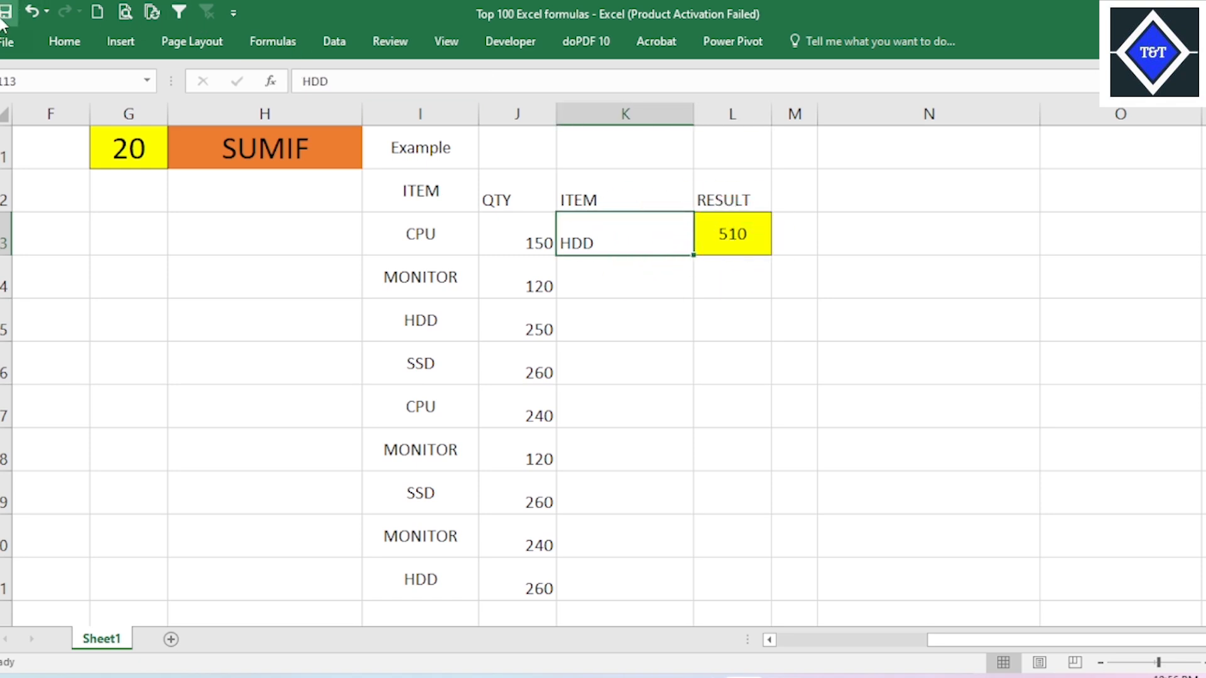